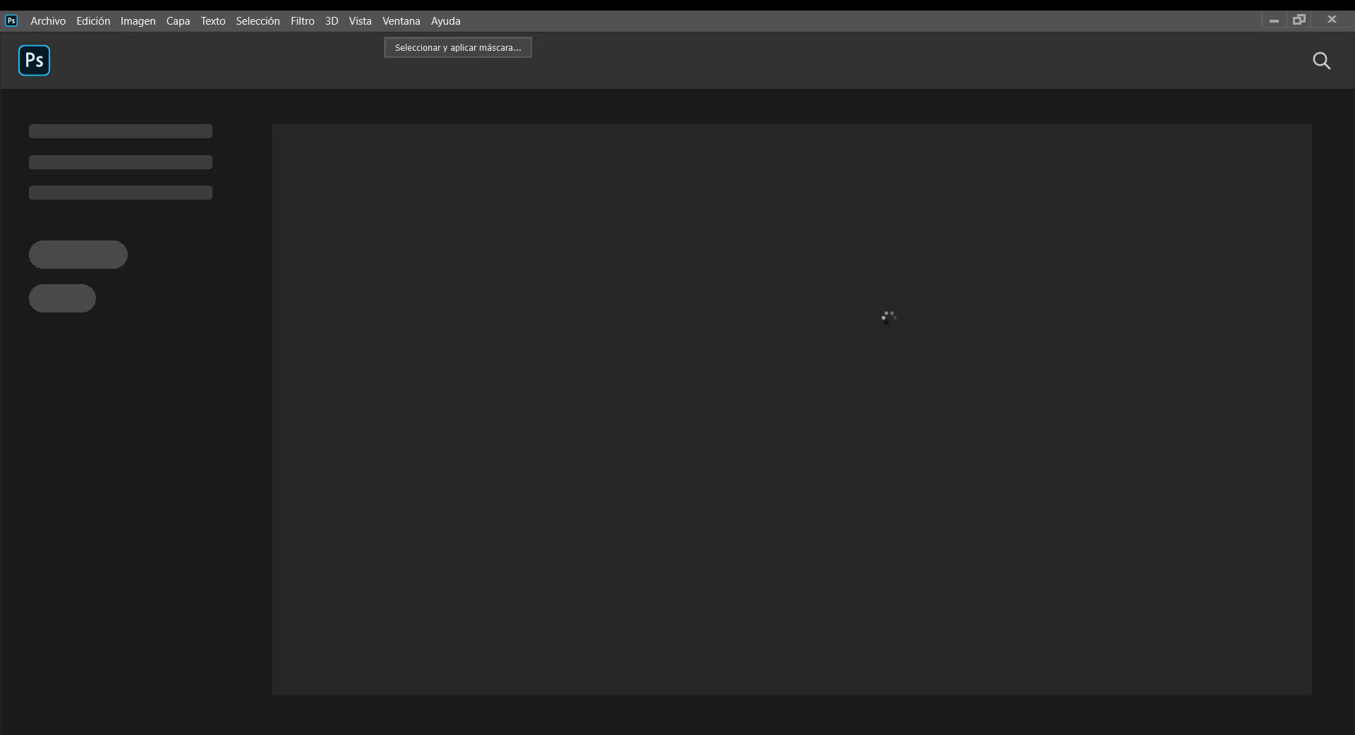
# - Compare the face before and after retouching by hiding and showing the "final" layer
pyautogui.moveTo(551, 358); pyautogui.dragTo(611, 449)
pyautogui.moveTo(813, 406); pyautogui.dragTo(847, 452)
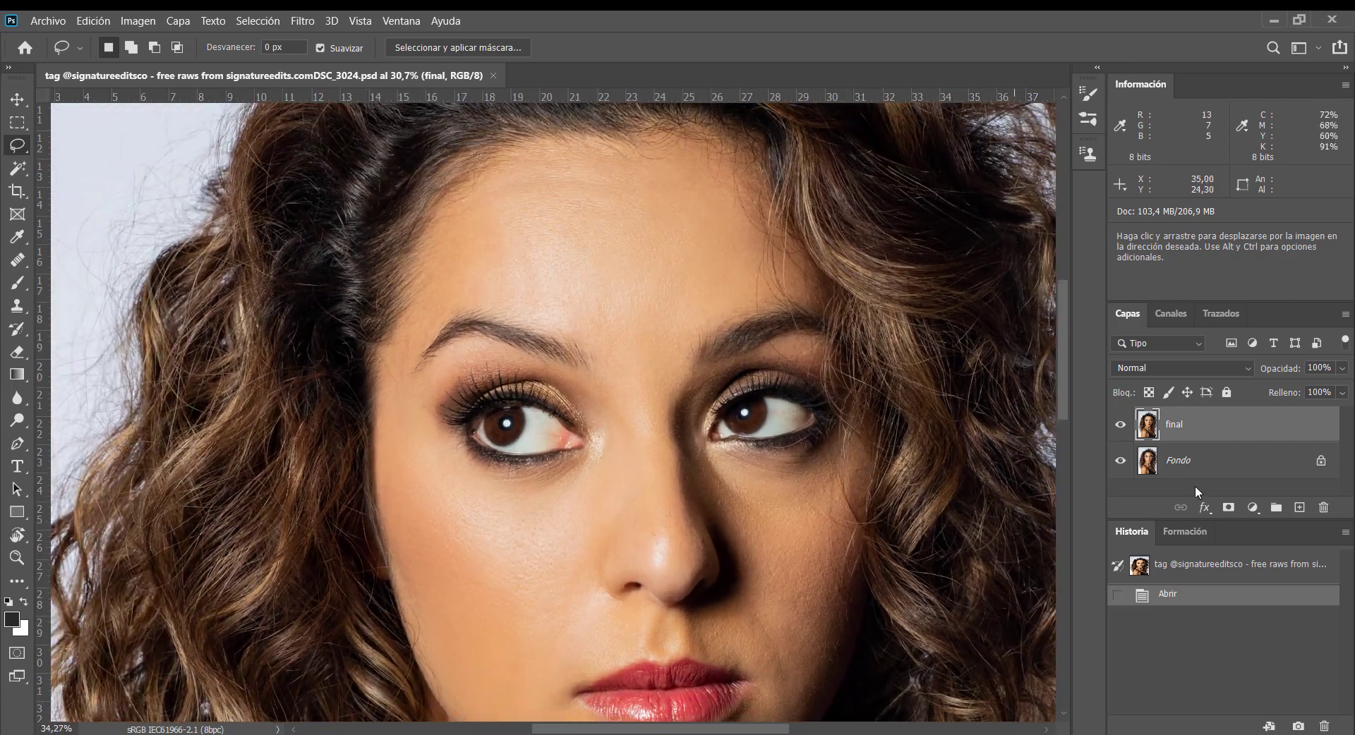
pyautogui.click(1121, 426)
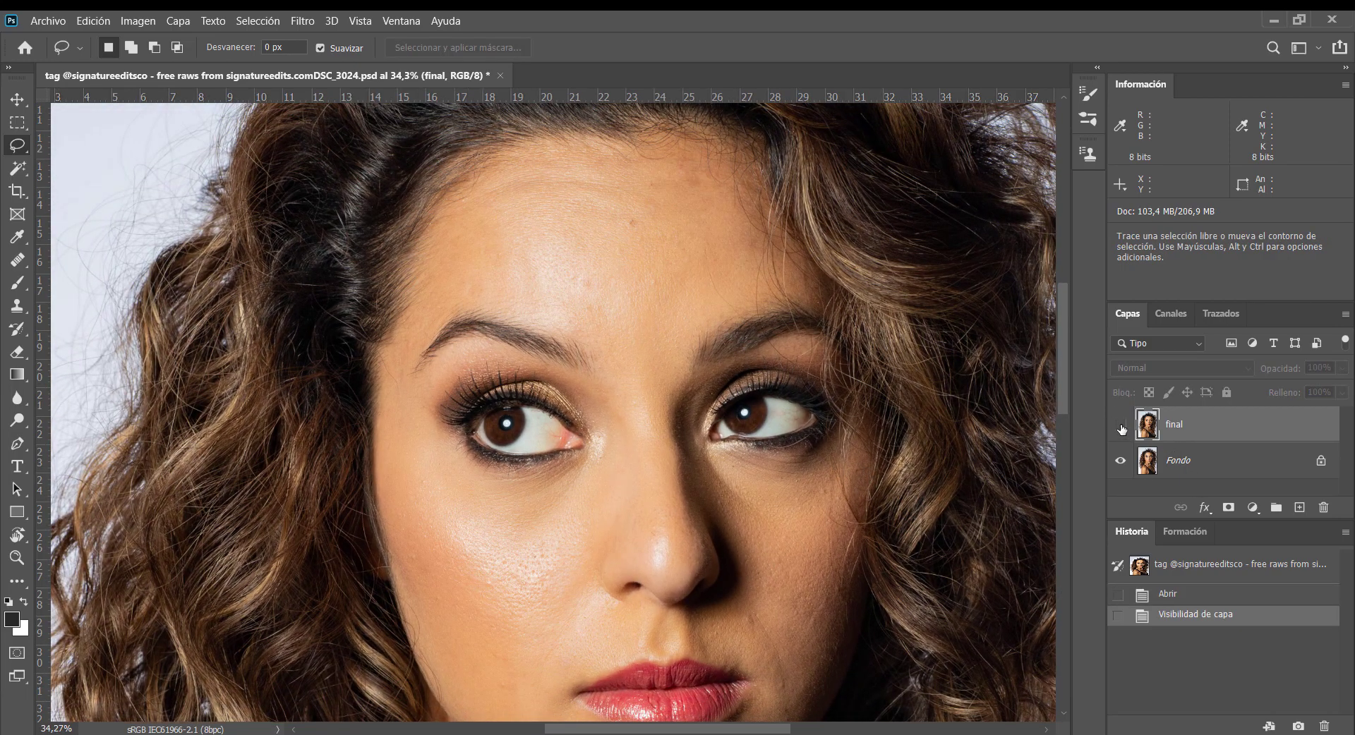
pyautogui.click(1120, 426)
pyautogui.moveTo(776, 472); pyautogui.dragTo(753, 444)
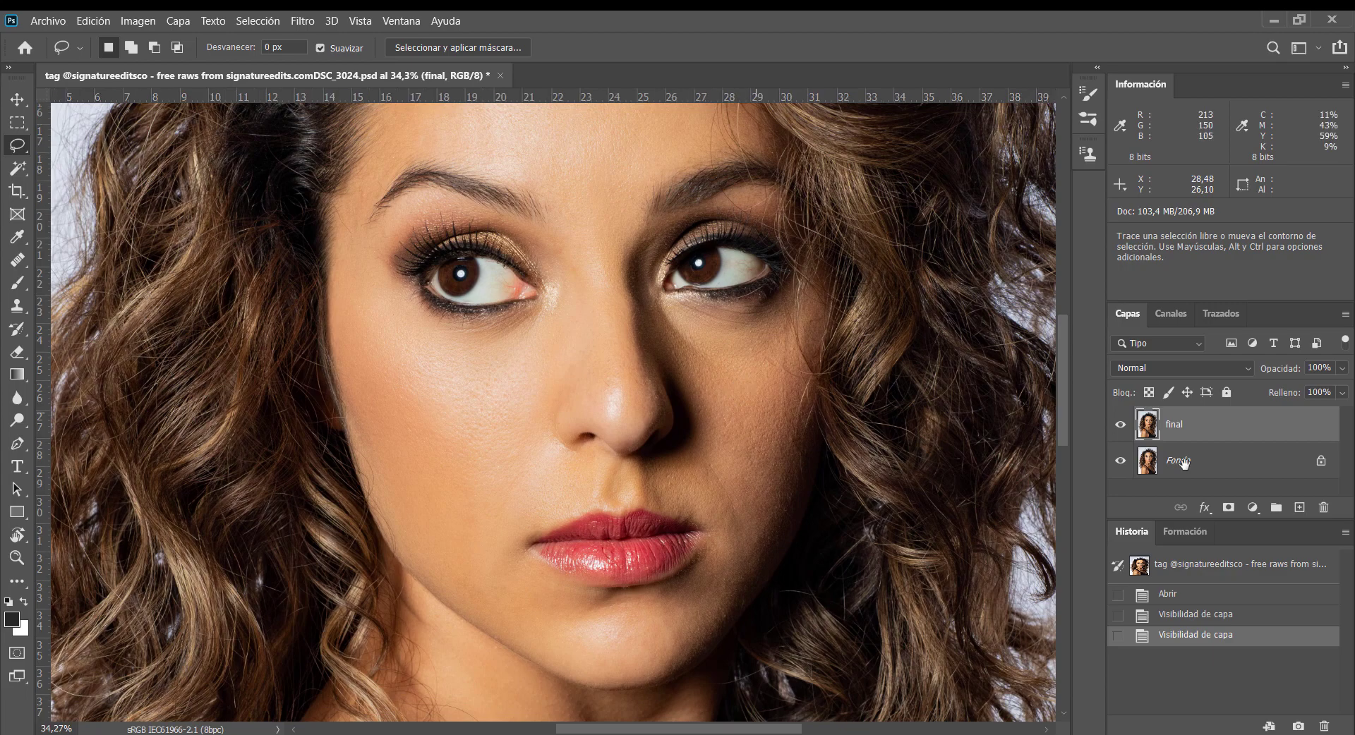
pyautogui.click(1121, 426)
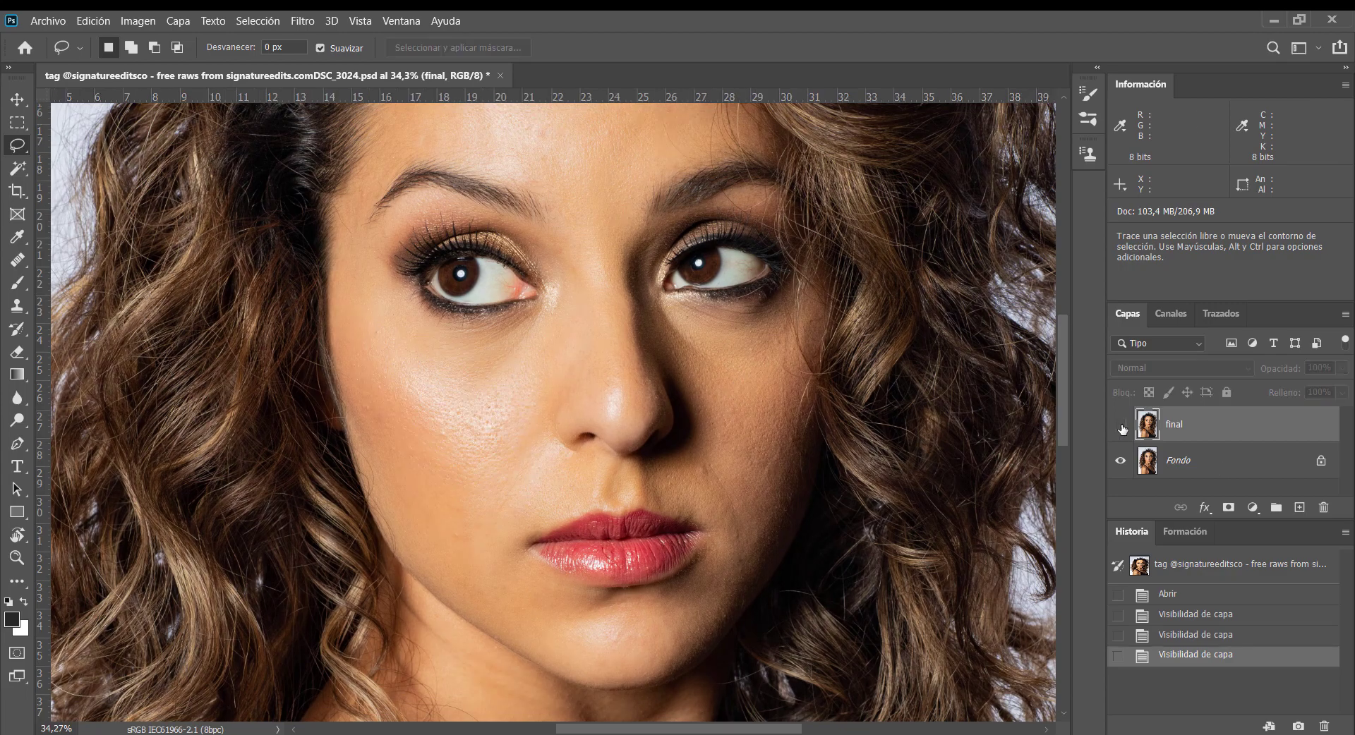
pyautogui.click(1120, 426)
# - Compare the shoulder and chest skin before and after by hiding and showing the "final" layer
pyautogui.moveTo(660, 620); pyautogui.dragTo(659, 287)
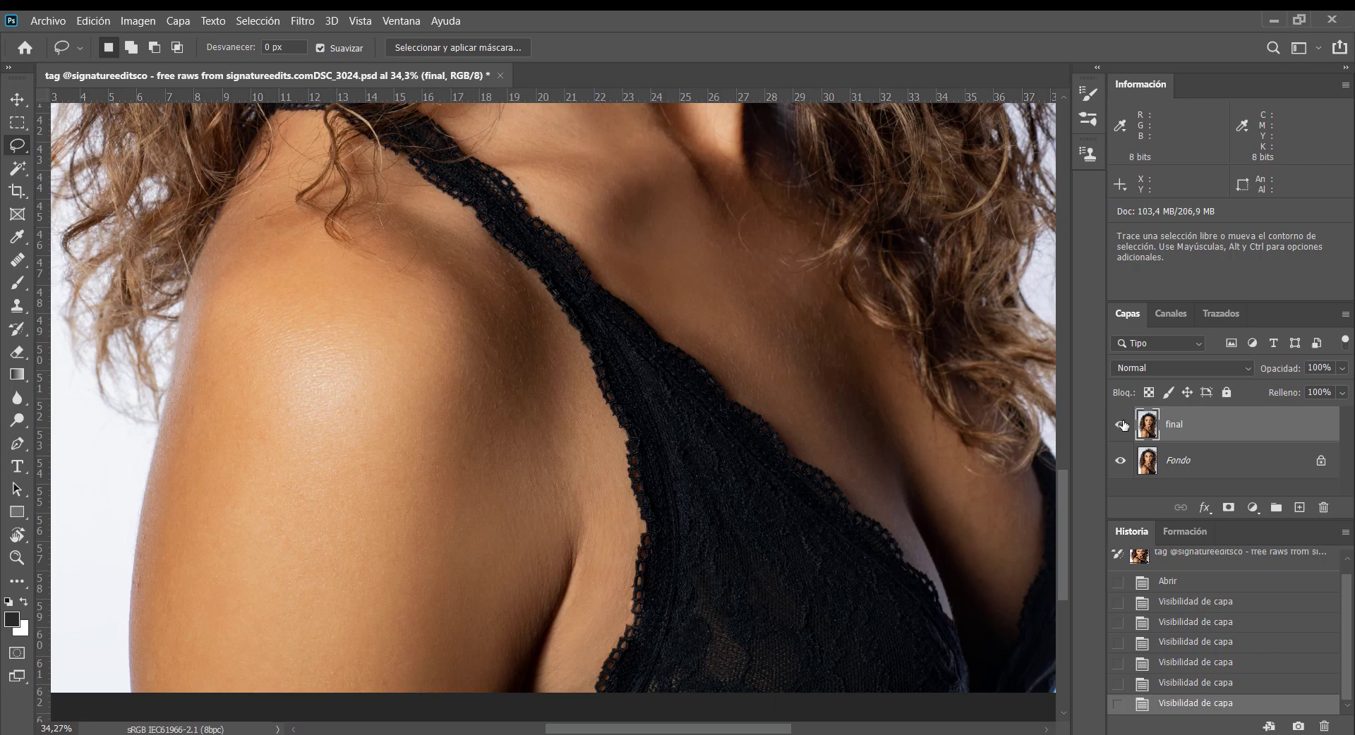
pyautogui.click(1122, 425)
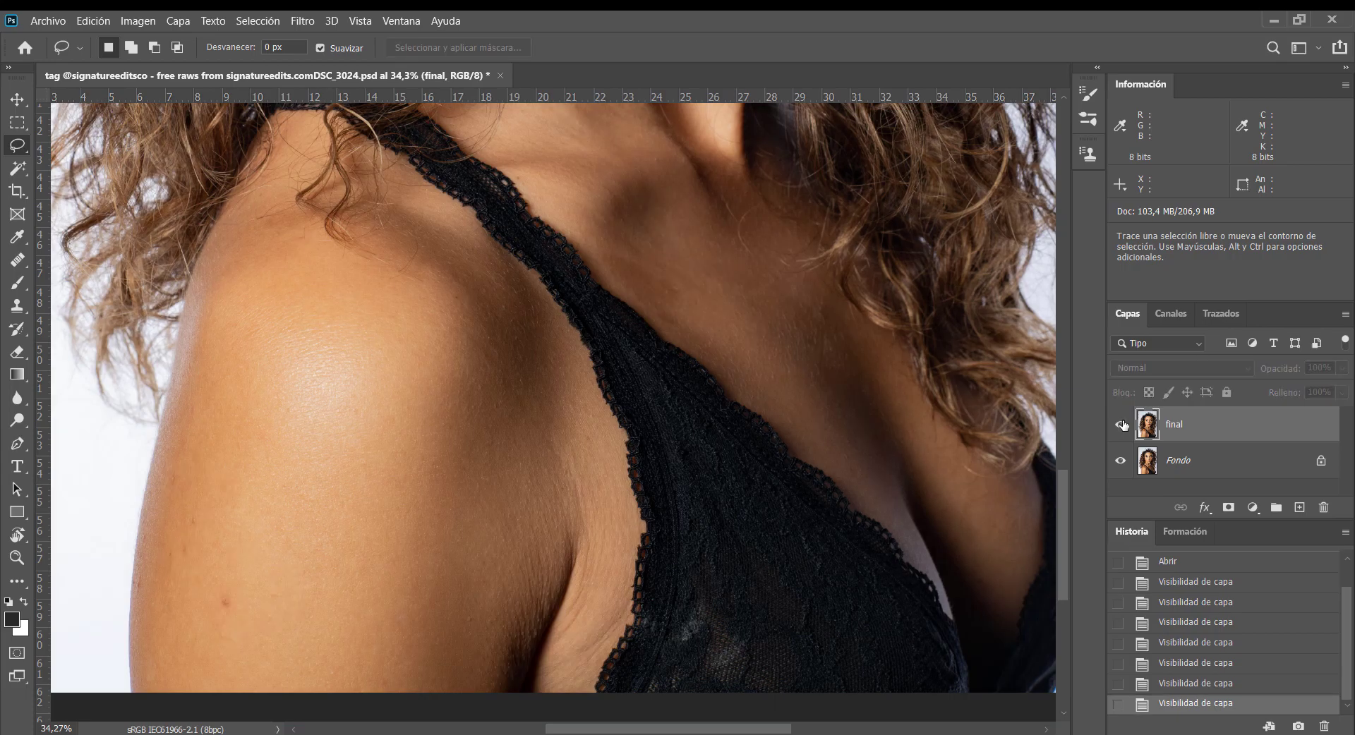
pyautogui.click(1122, 425)
pyautogui.scroll(-4, 689, 614)
pyautogui.moveTo(703, 545); pyautogui.dragTo(685, 567)
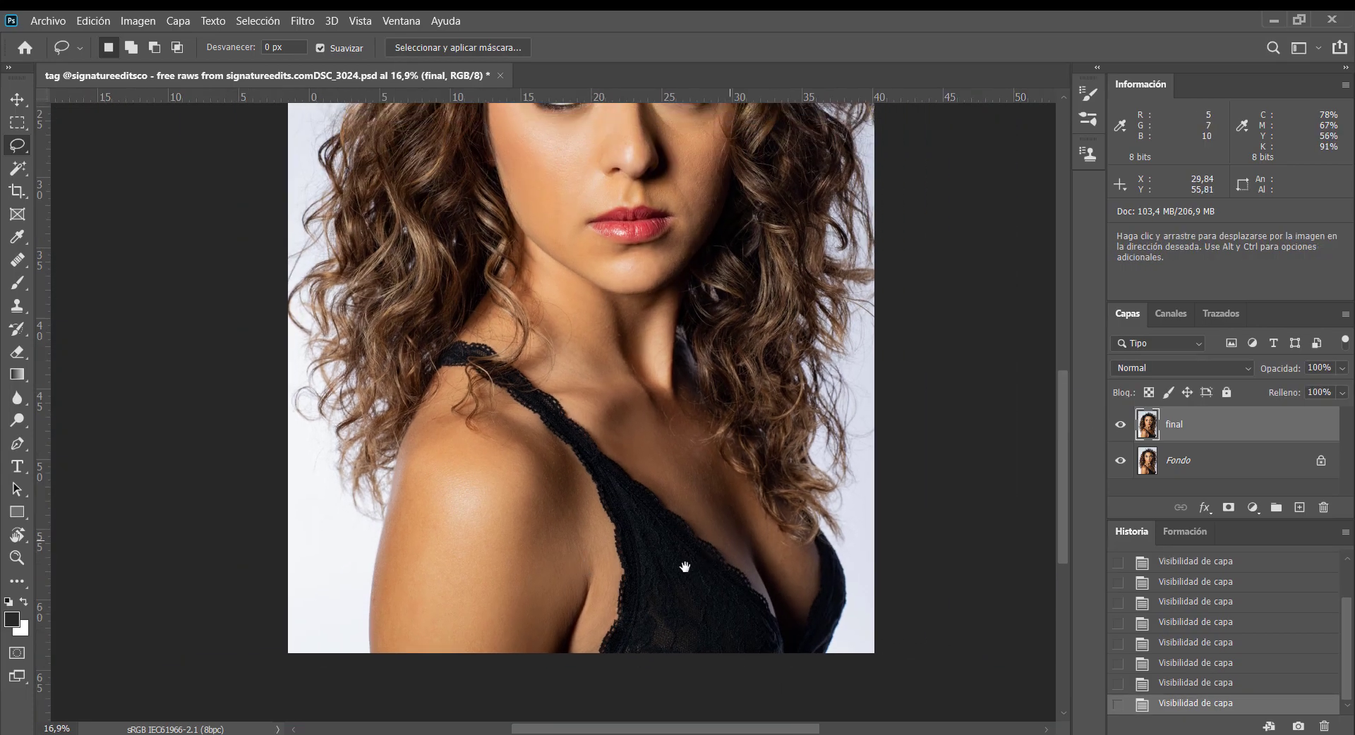
# - Draw a freehand Lasso selection around the shoulder, upper arm and chest down to the photo's lower edge
pyautogui.hotkey('ctrl', '-')
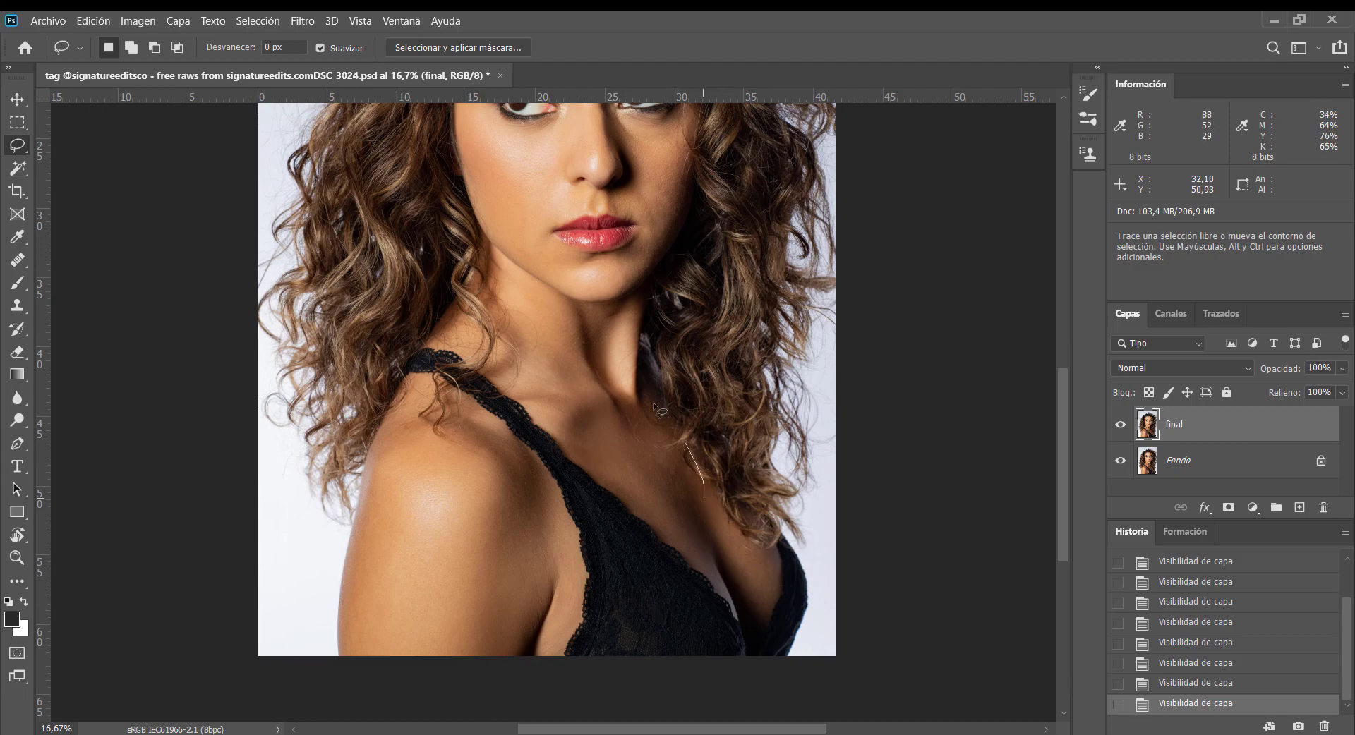
pyautogui.moveTo(659, 409)
pyautogui.mouseDown()
pyautogui.moveTo(259, 374)
pyautogui.moveTo(508, 658)
pyautogui.mouseUp()
pyautogui.moveTo(779, 703); pyautogui.dragTo(780, 699)
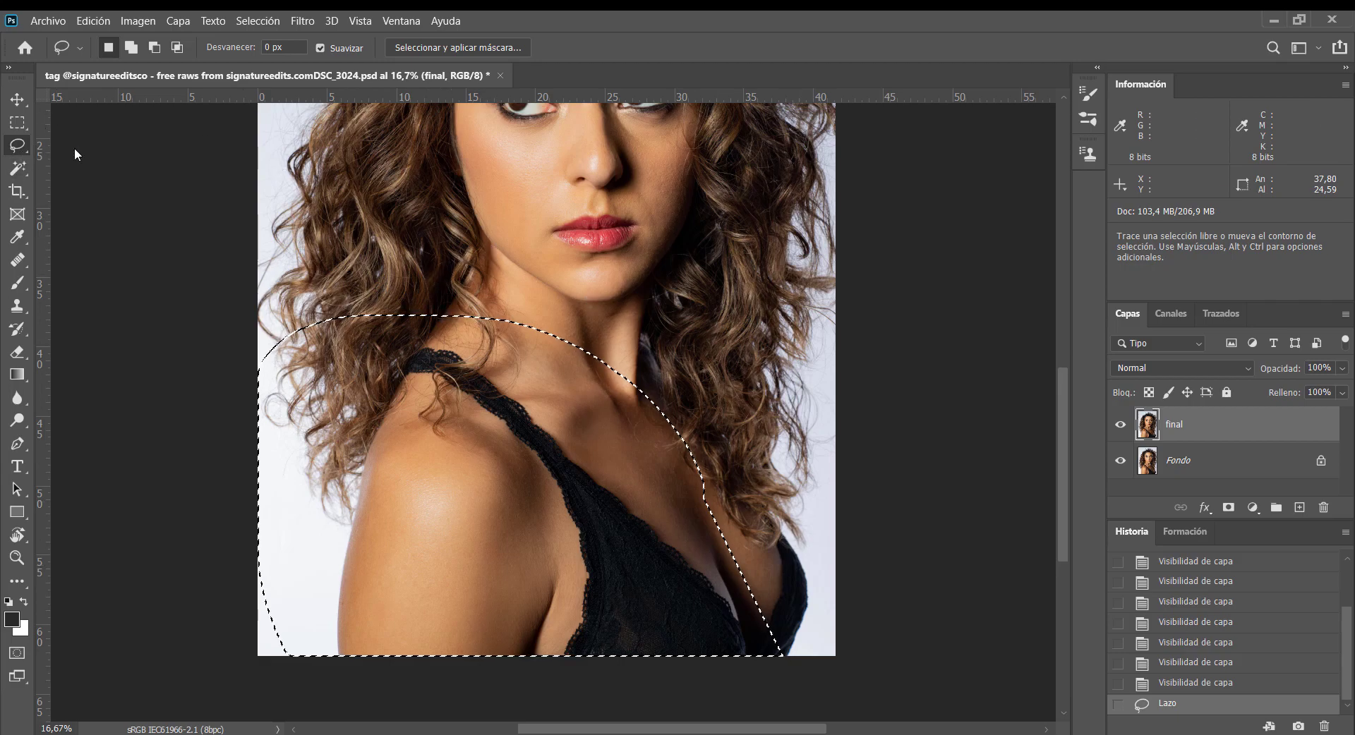
# - Open the Liquify (Licuar) filter on the selection and freeze the neck, chest and lace top with a size 434 mask brush
pyautogui.click(302, 21)
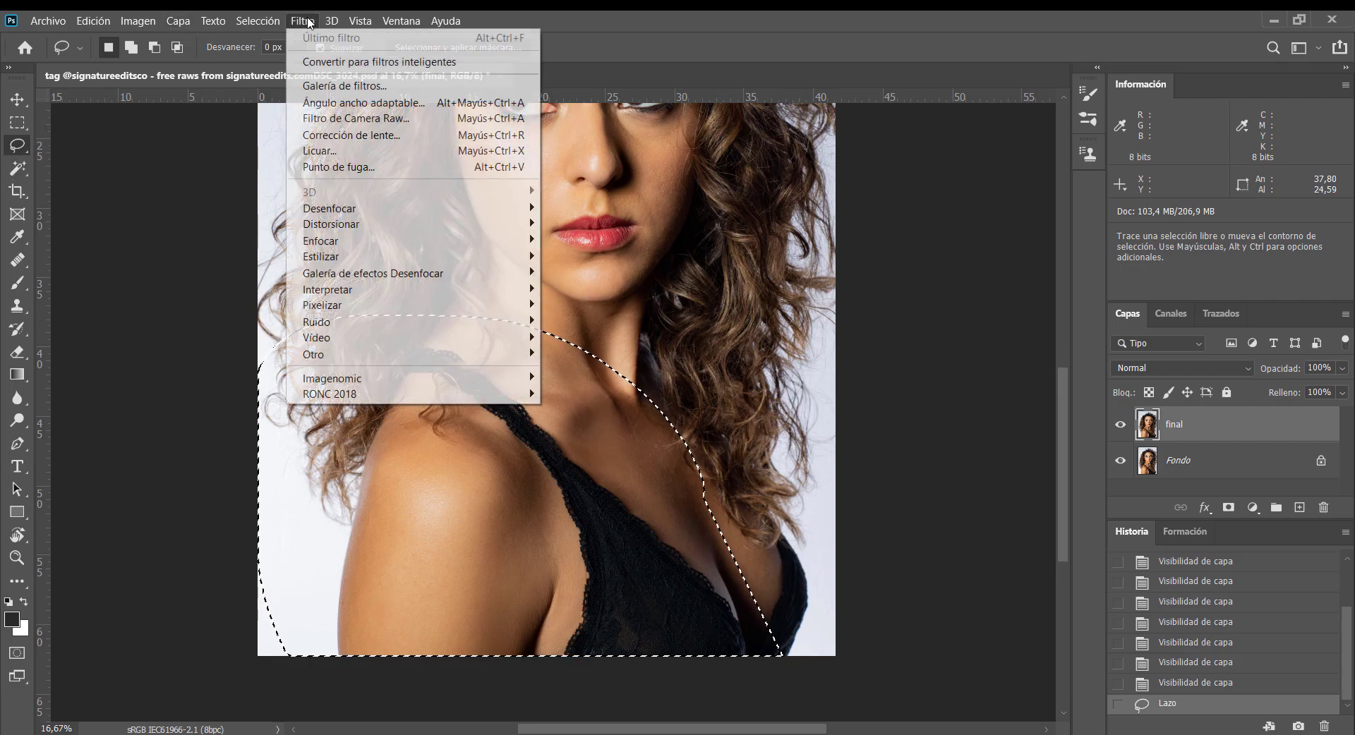
pyautogui.click(341, 158)
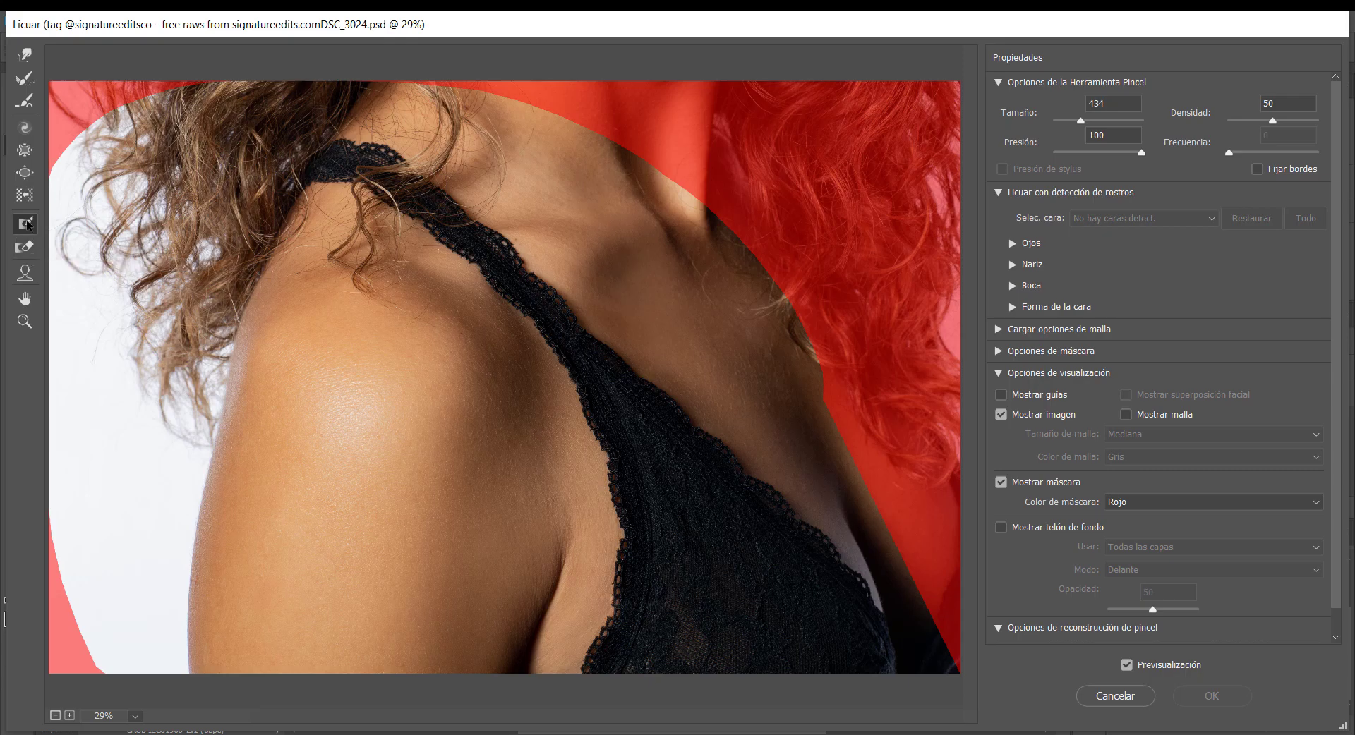
pyautogui.moveTo(335, 99)
pyautogui.mouseDown()
pyautogui.moveTo(547, 259)
pyautogui.moveTo(668, 387)
pyautogui.moveTo(713, 496)
pyautogui.moveTo(735, 643)
pyautogui.moveTo(713, 715)
pyautogui.moveTo(660, 724)
pyautogui.moveTo(646, 703)
pyautogui.moveTo(677, 602)
pyautogui.moveTo(670, 477)
pyautogui.moveTo(556, 214)
pyautogui.moveTo(722, 512)
pyautogui.moveTo(741, 681)
pyautogui.moveTo(763, 592)
pyautogui.moveTo(750, 460)
pyautogui.moveTo(822, 685)
pyautogui.moveTo(850, 565)
pyautogui.moveTo(947, 685)
pyautogui.moveTo(815, 426)
pyautogui.moveTo(763, 384)
pyautogui.moveTo(798, 465)
pyautogui.moveTo(838, 473)
pyautogui.moveTo(834, 393)
pyautogui.moveTo(753, 252)
pyautogui.moveTo(766, 315)
pyautogui.moveTo(746, 379)
pyautogui.moveTo(624, 230)
pyautogui.moveTo(346, 80)
pyautogui.mouseUp()
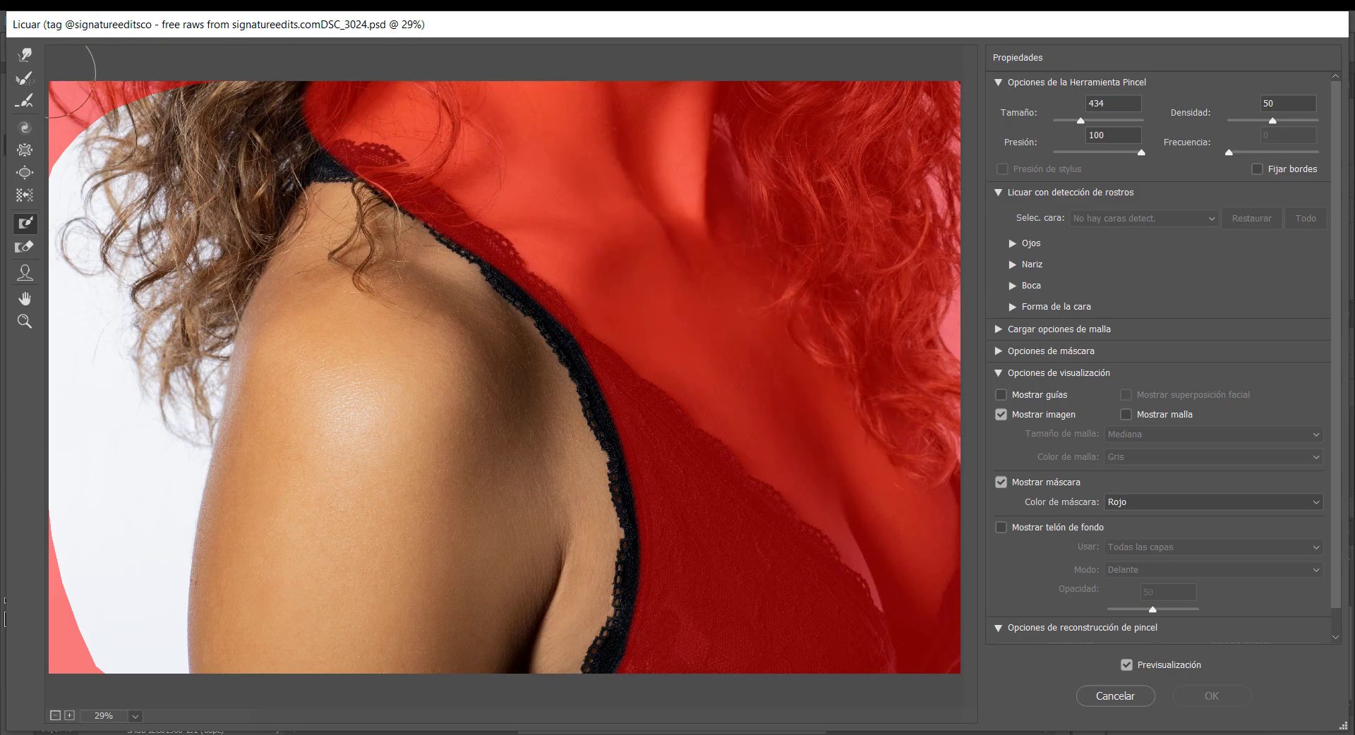
# - Reshape the armpit fold beside the lace strap with the Forward Warp tool at pressure 45, using a brush size of 901
pyautogui.click(26, 57)
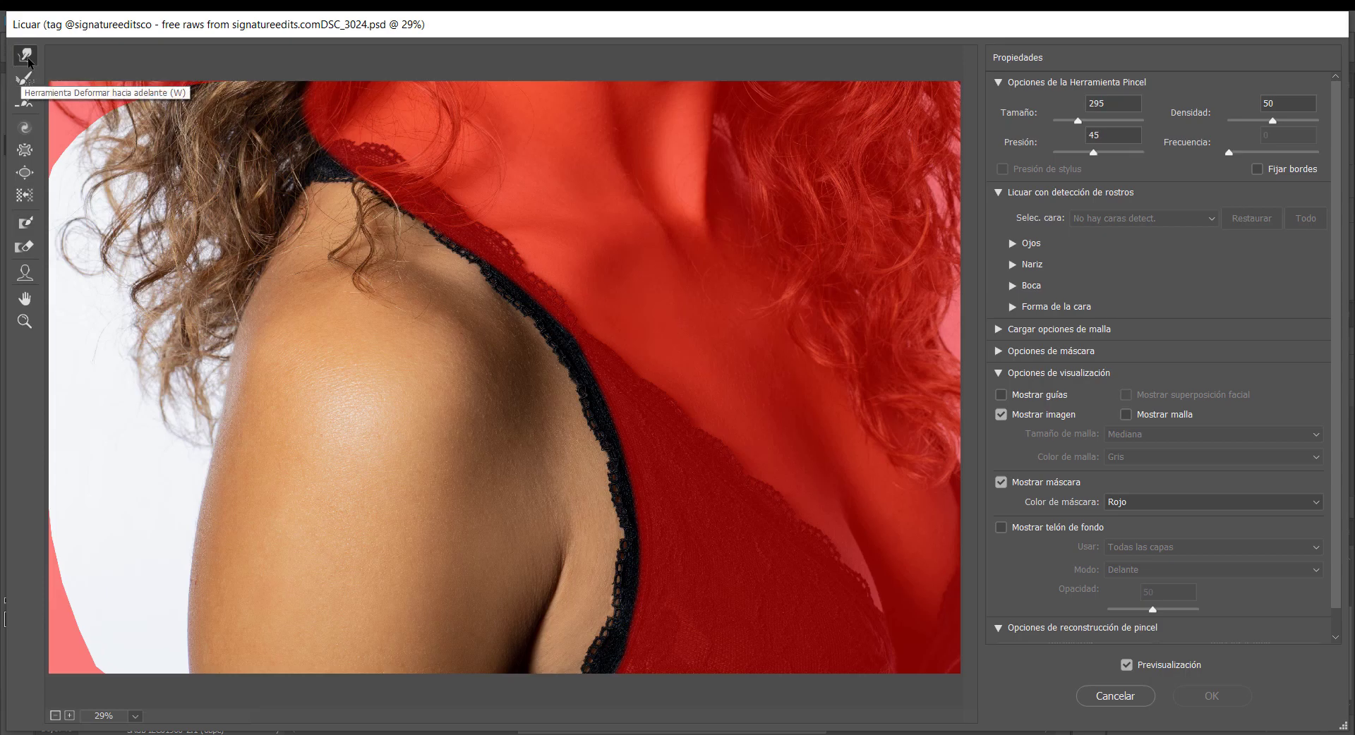
pyautogui.moveTo(490, 351)
pyautogui.mouseDown()
pyautogui.moveTo(547, 371)
pyautogui.moveTo(480, 357)
pyautogui.moveTo(561, 388)
pyautogui.mouseUp()
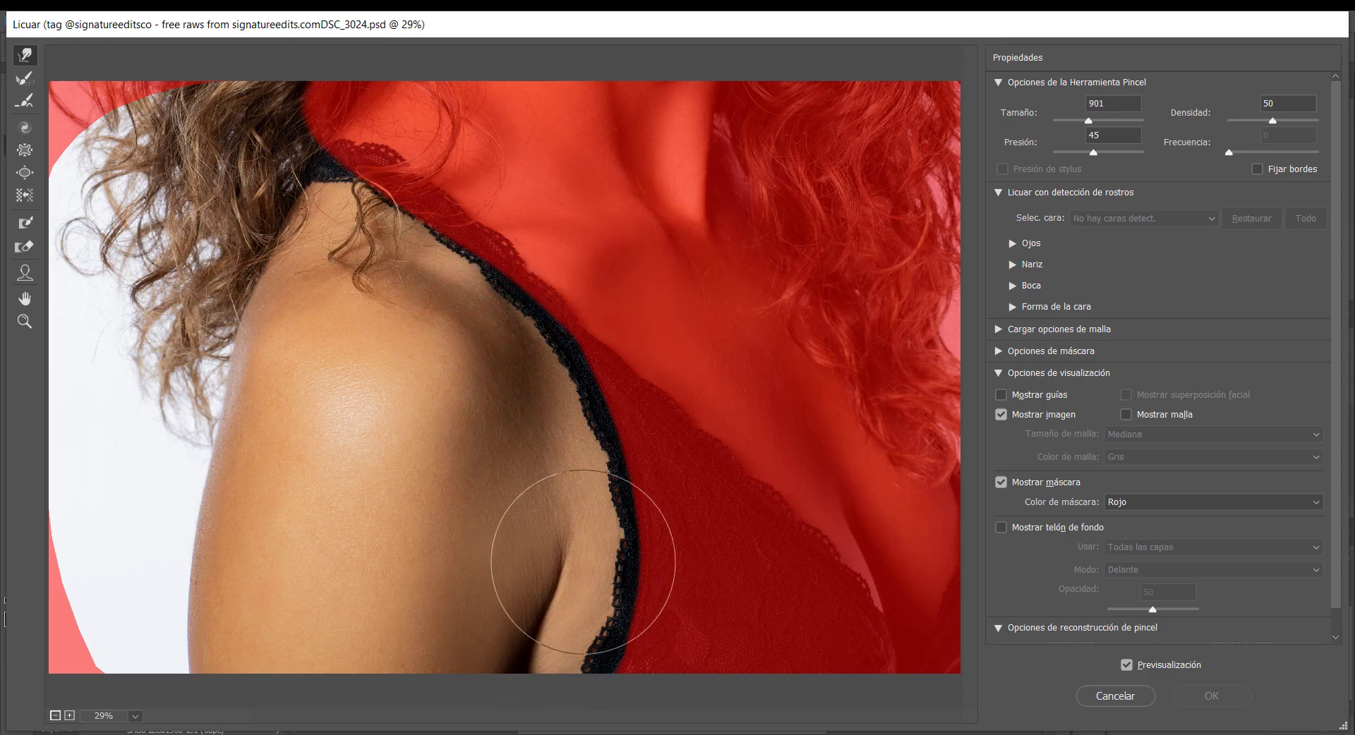
pyautogui.moveTo(567, 558)
pyautogui.mouseDown()
pyautogui.moveTo(549, 592)
pyautogui.moveTo(579, 565)
pyautogui.mouseUp()
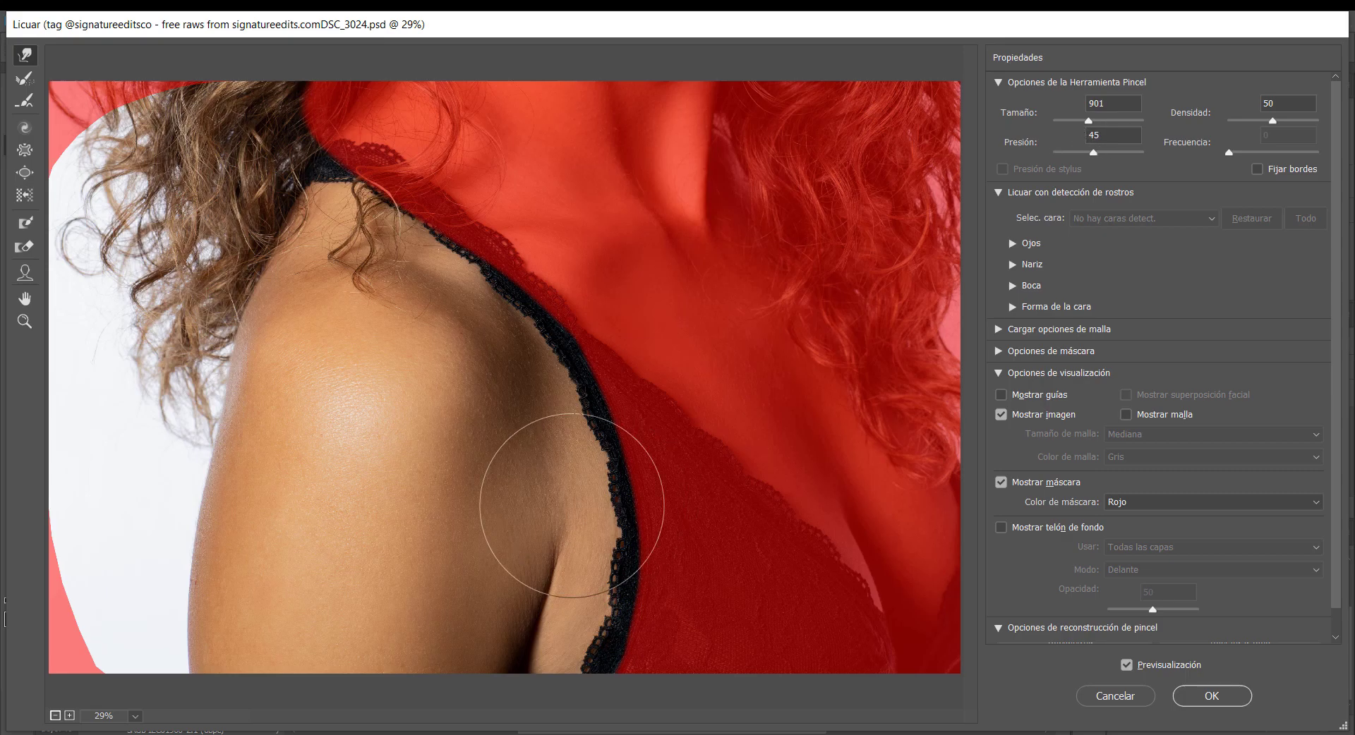
pyautogui.moveTo(605, 529); pyautogui.dragTo(554, 558)
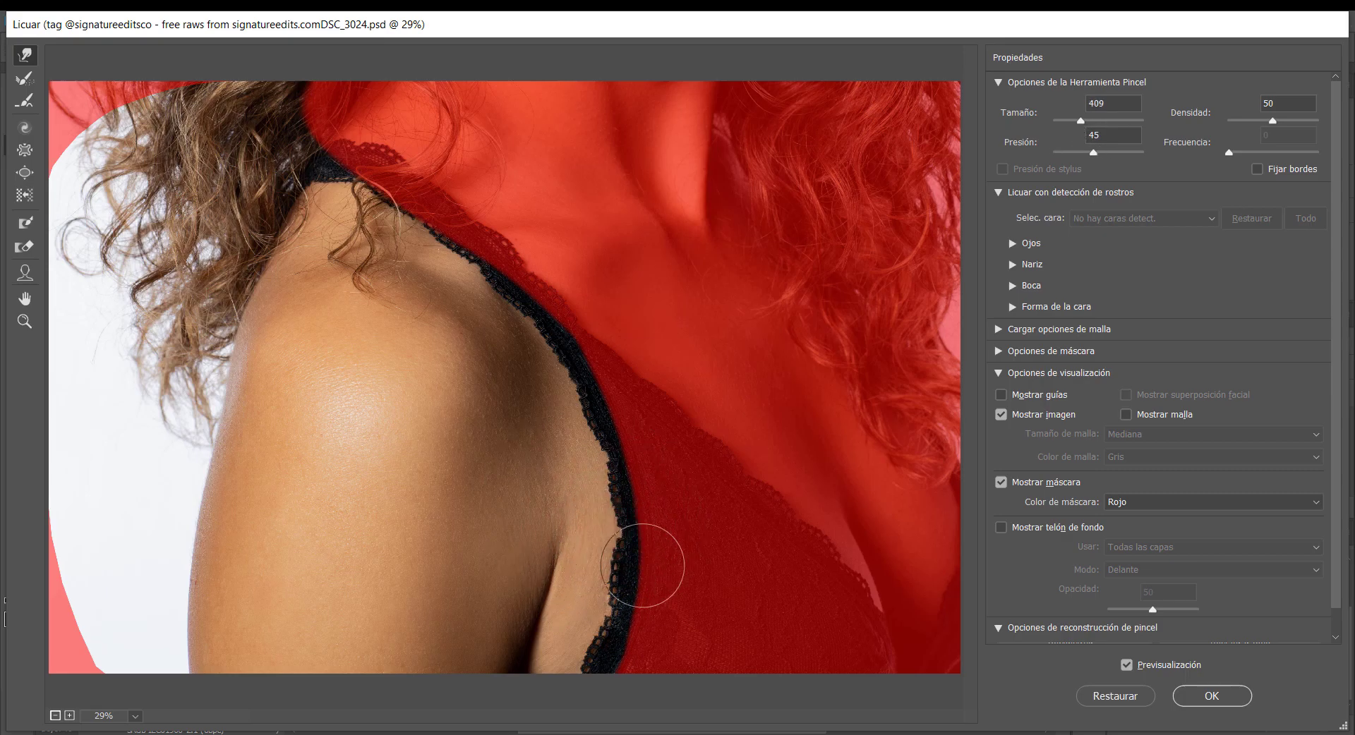
pyautogui.moveTo(665, 544)
pyautogui.mouseDown()
pyautogui.moveTo(565, 561)
pyautogui.moveTo(597, 603)
pyautogui.moveTo(554, 638)
pyautogui.moveTo(590, 657)
pyautogui.moveTo(596, 645)
pyautogui.moveTo(574, 635)
pyautogui.moveTo(583, 668)
pyautogui.mouseUp()
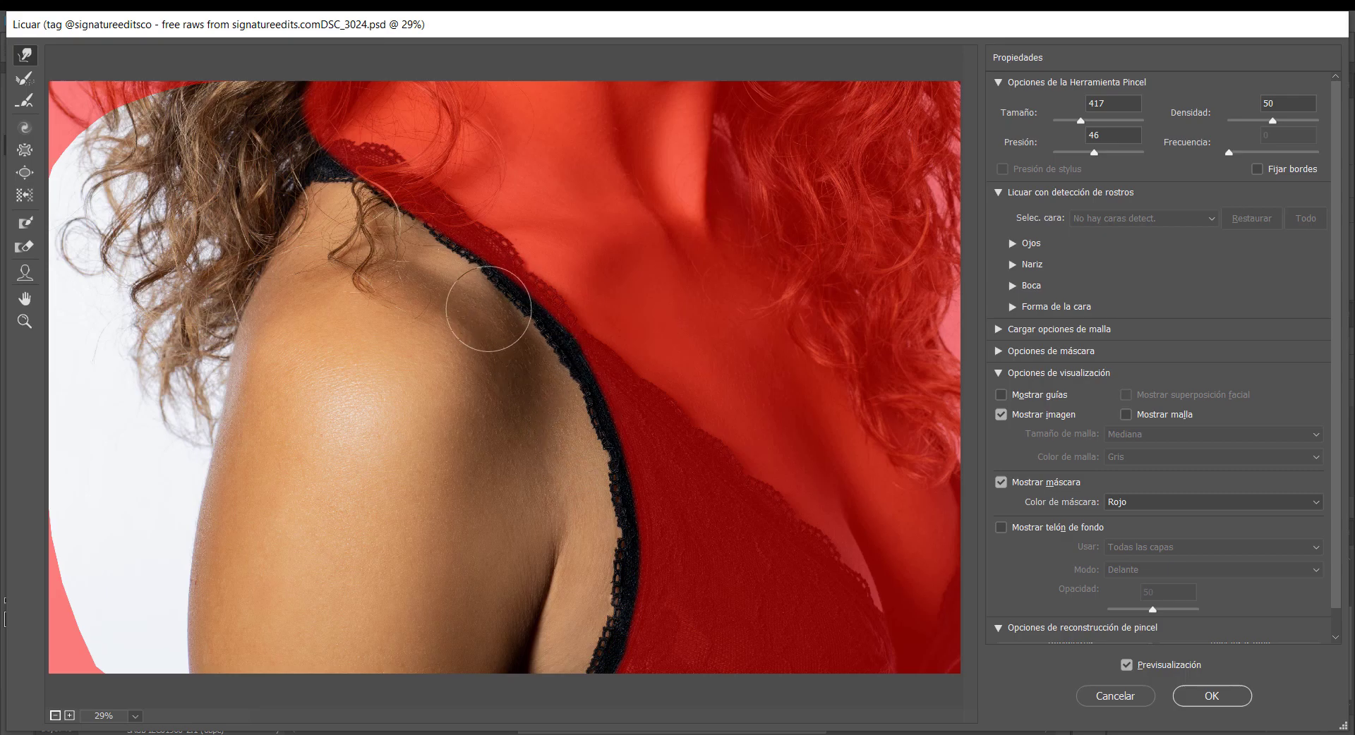
# - Slim the outer contour of the shoulder and arm with Forward Warp at pressure 46, using brush sizes from about 800 to 2000
pyautogui.moveTo(329, 382); pyautogui.dragTo(417, 417)
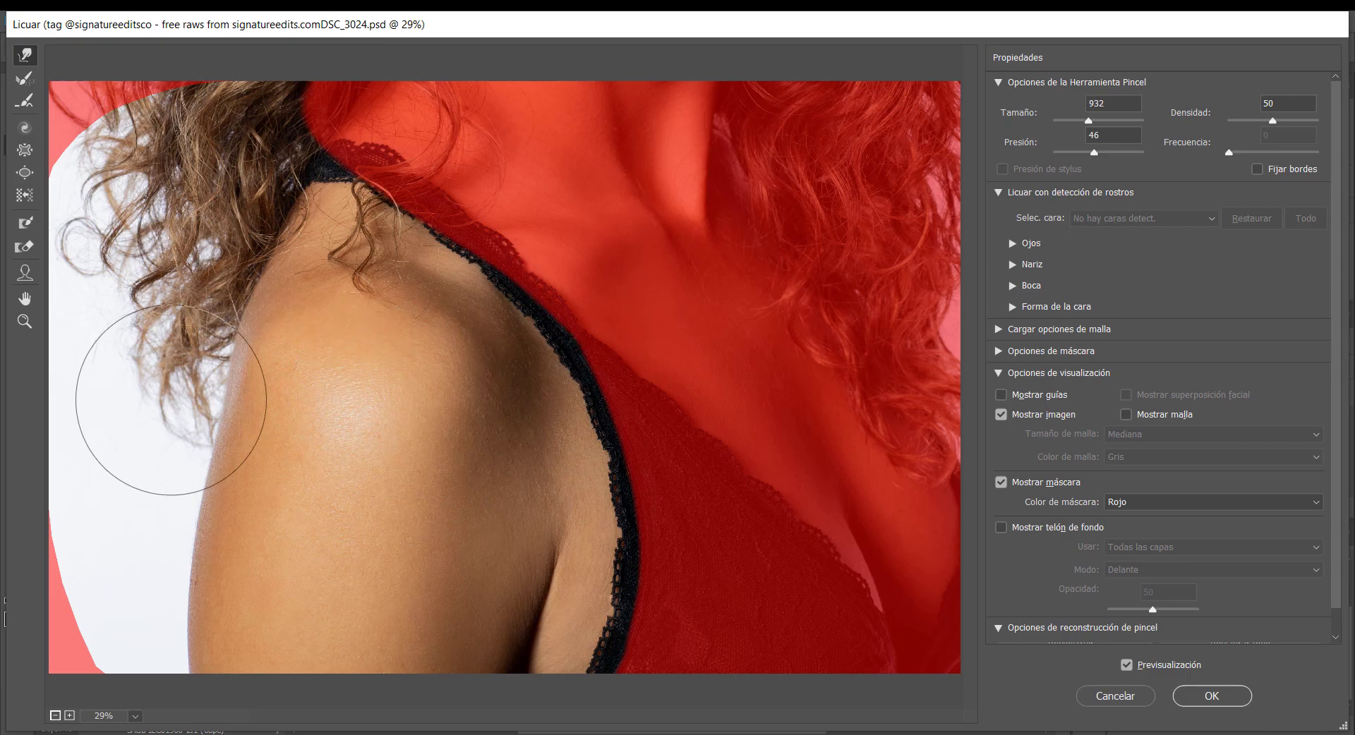
pyautogui.moveTo(242, 424); pyautogui.dragTo(228, 423)
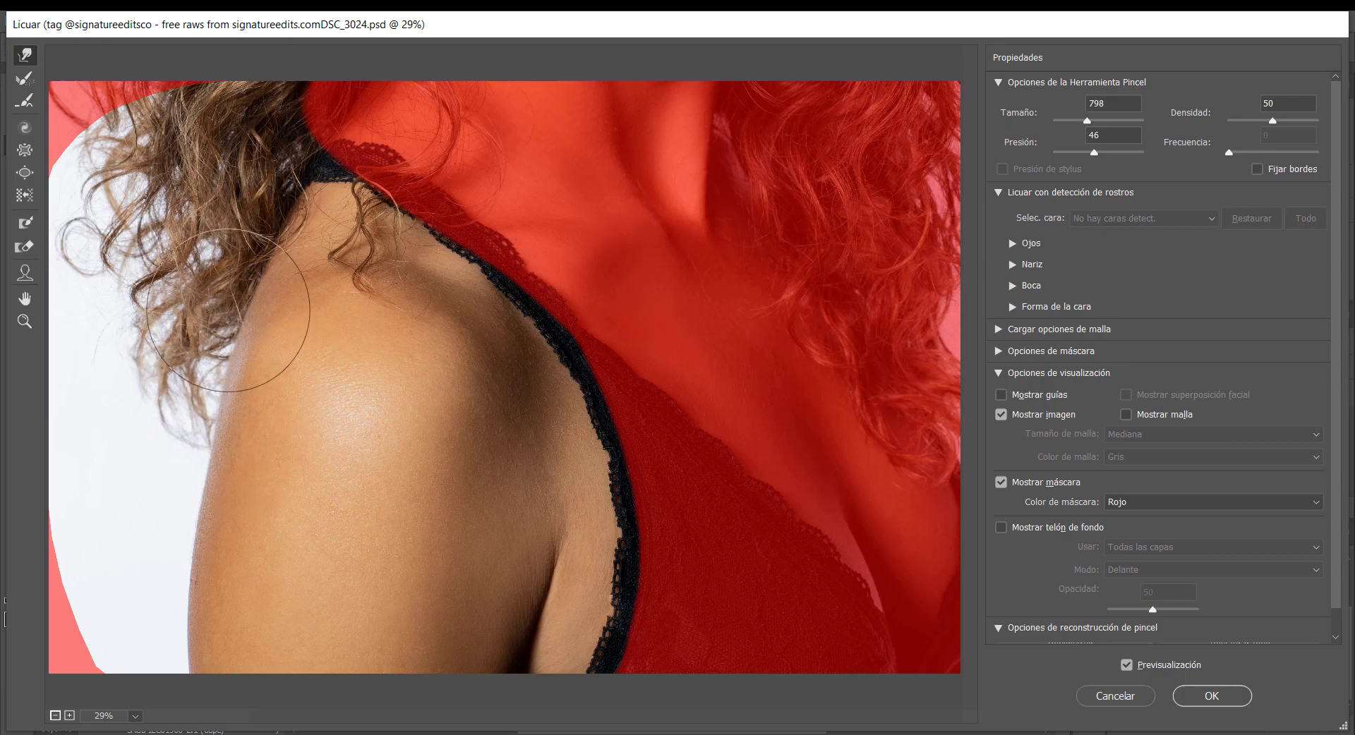
pyautogui.moveTo(226, 558); pyautogui.dragTo(451, 557)
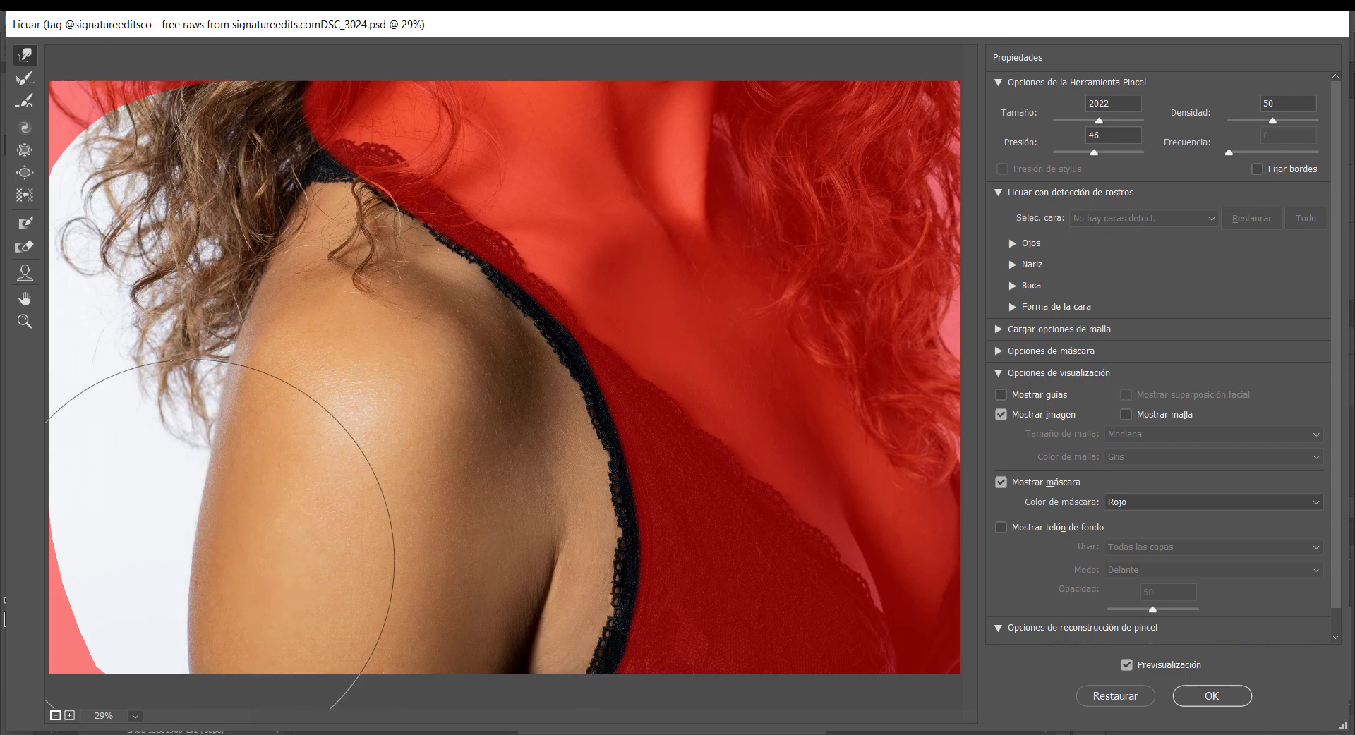
pyautogui.moveTo(146, 542); pyautogui.dragTo(162, 539)
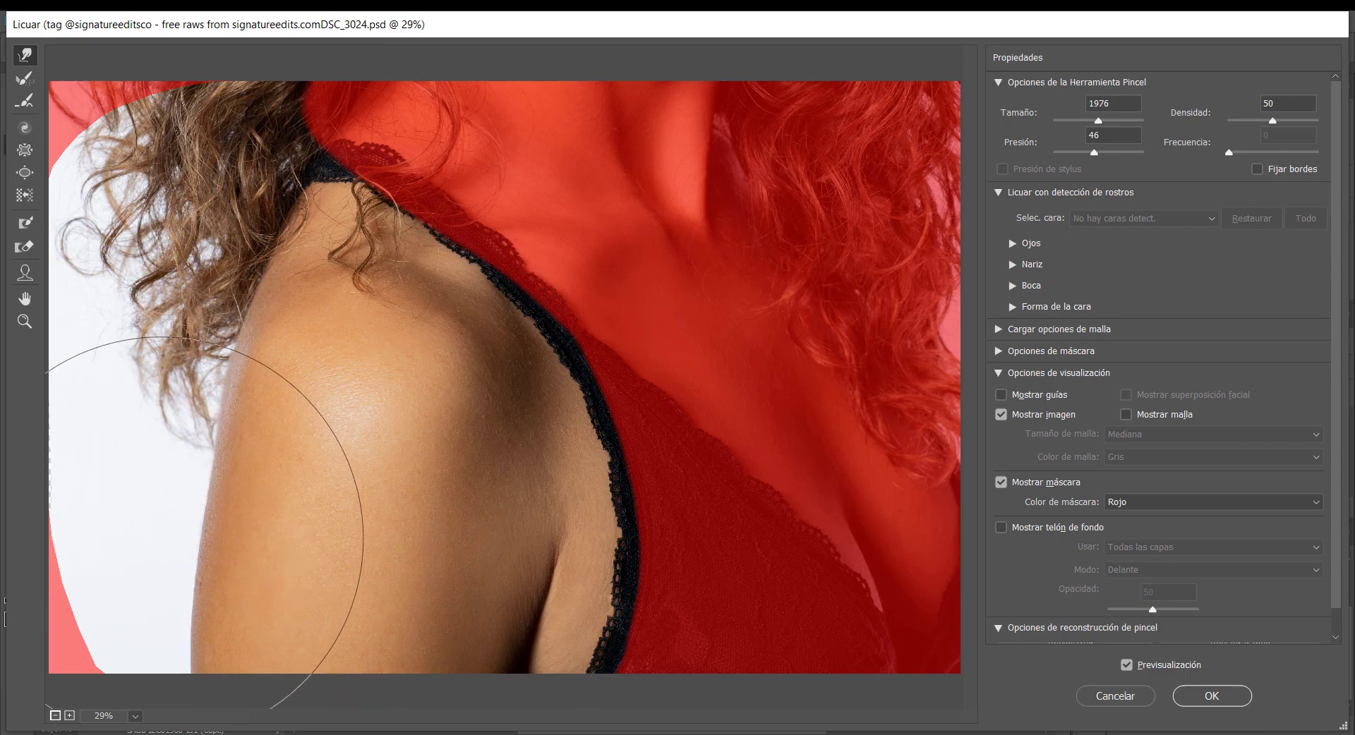
pyautogui.moveTo(300, 565); pyautogui.dragTo(279, 584)
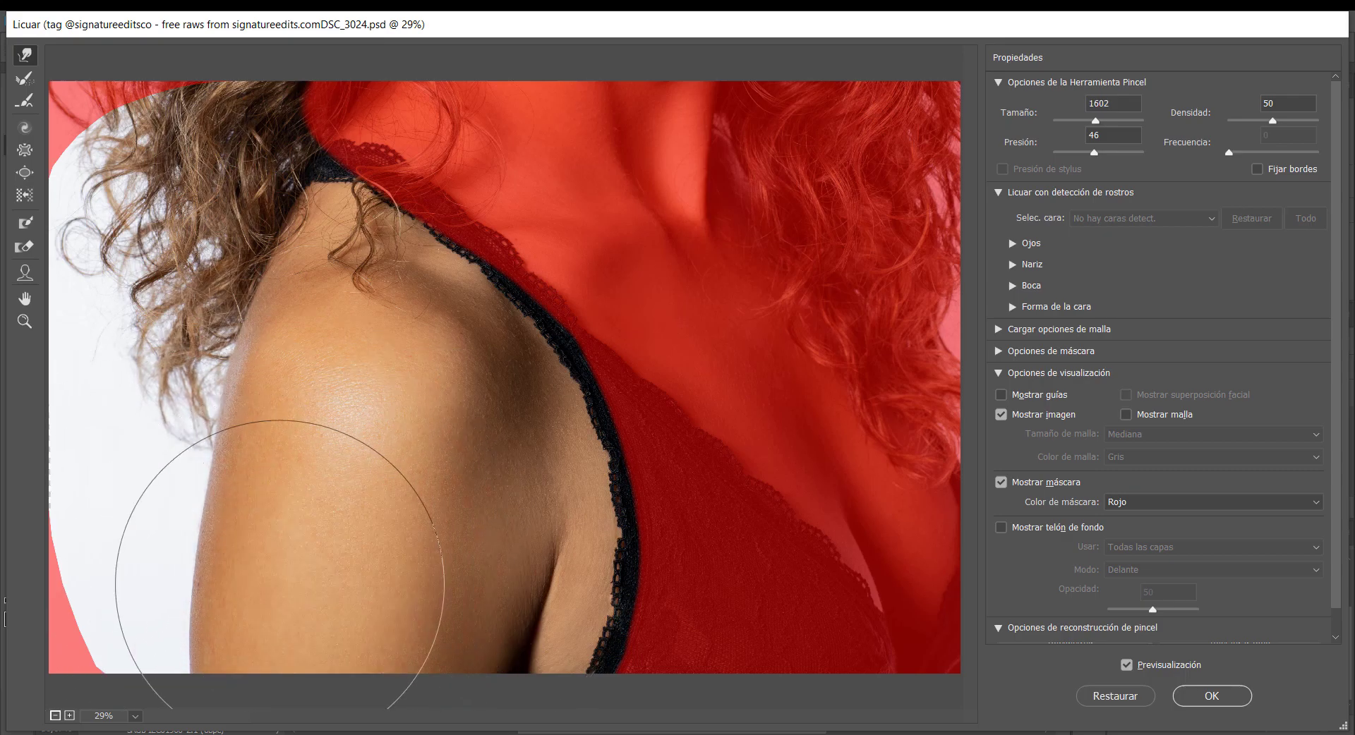
pyautogui.moveTo(166, 617); pyautogui.dragTo(194, 592)
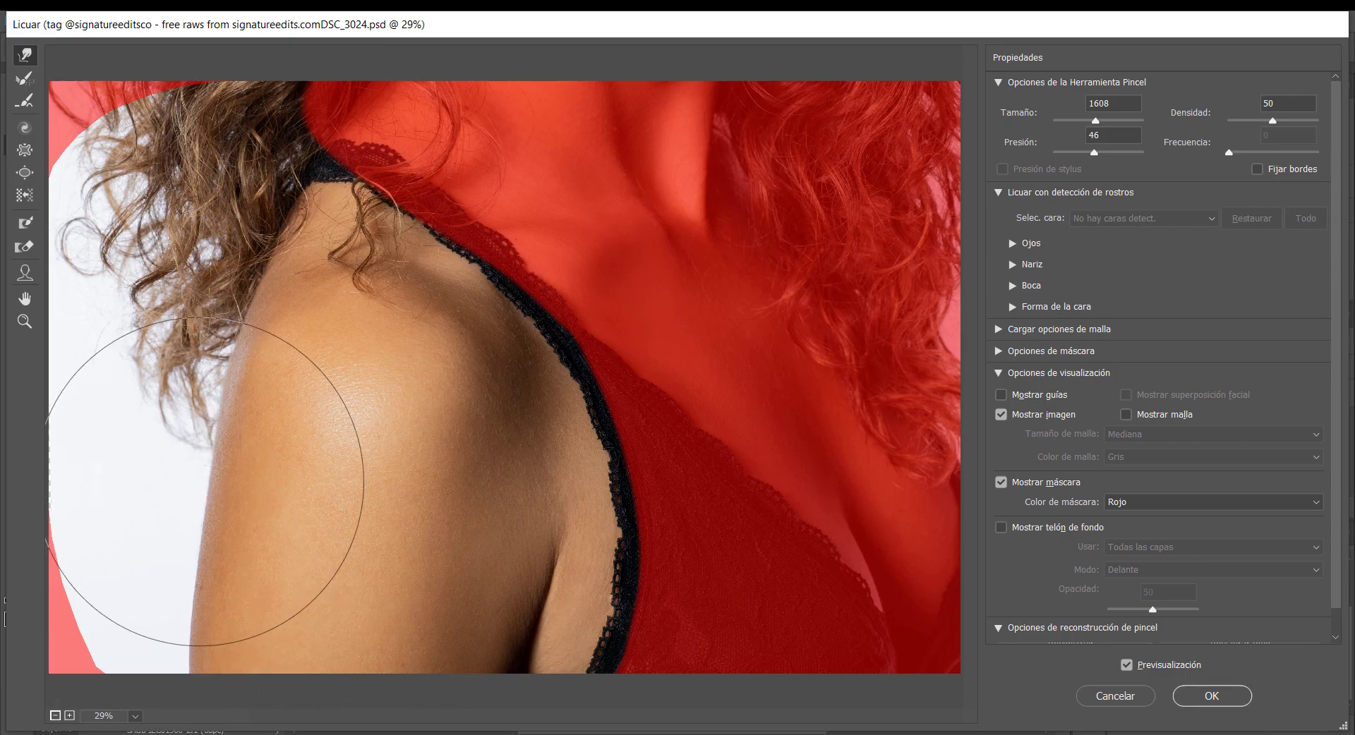
pyautogui.moveTo(200, 482); pyautogui.dragTo(193, 483)
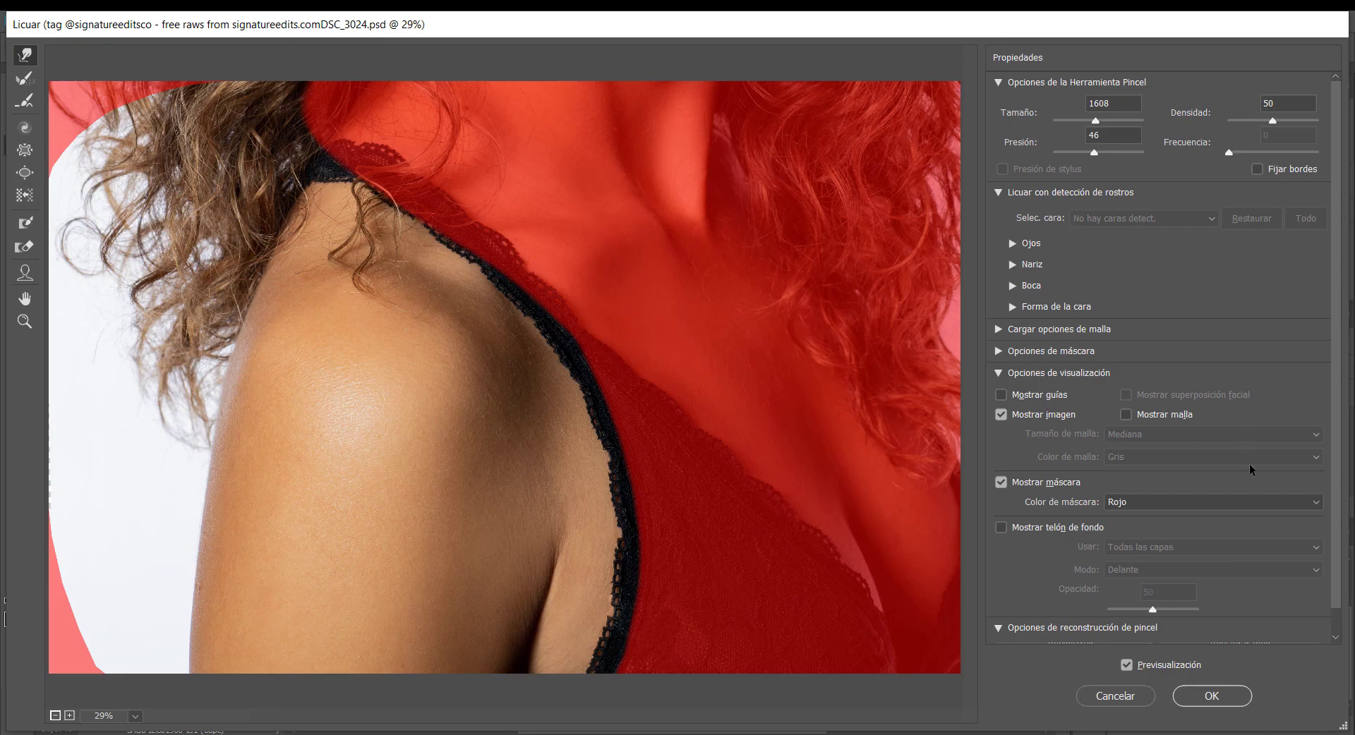
# - Adjust the reconstruction amount of the Liquify distortions and apply the filter to the "final" layer
pyautogui.scroll(-1, 1159, 548)
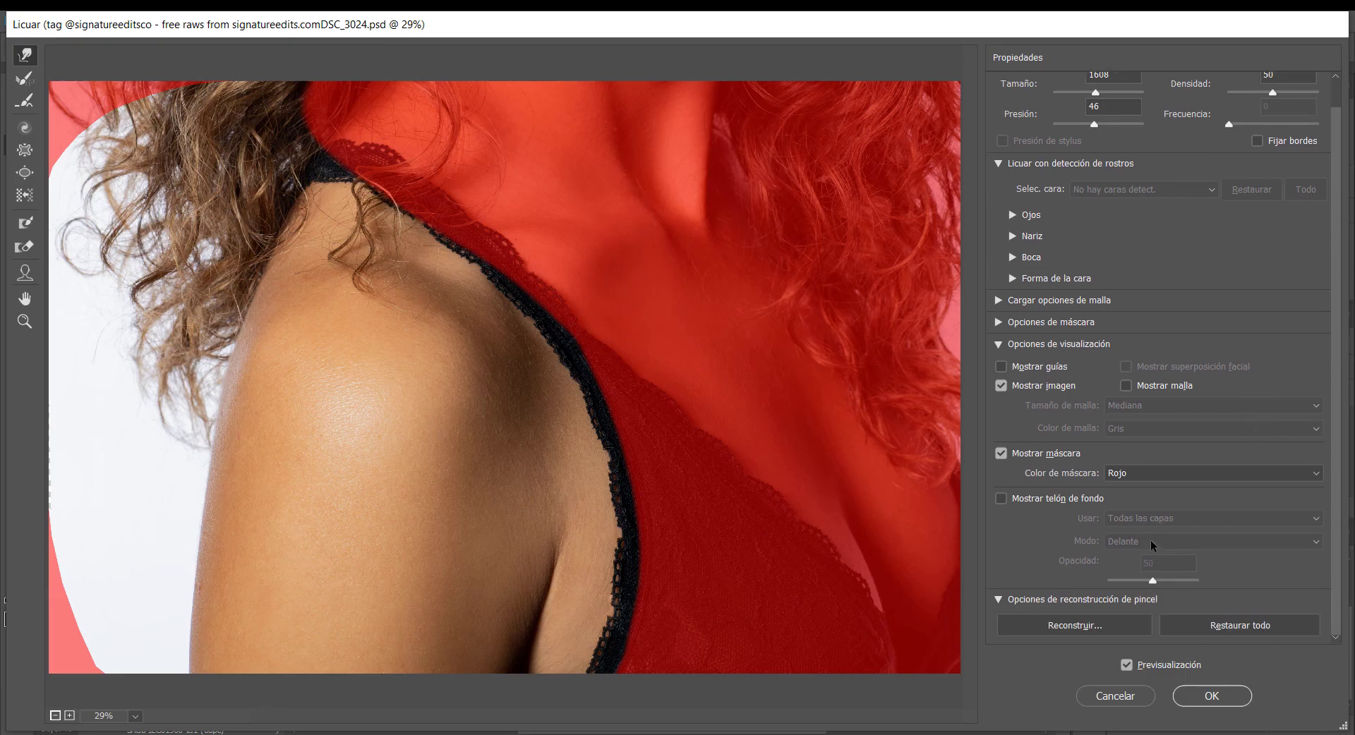
pyautogui.click(1084, 625)
pyautogui.moveTo(913, 51); pyautogui.dragTo(950, 368)
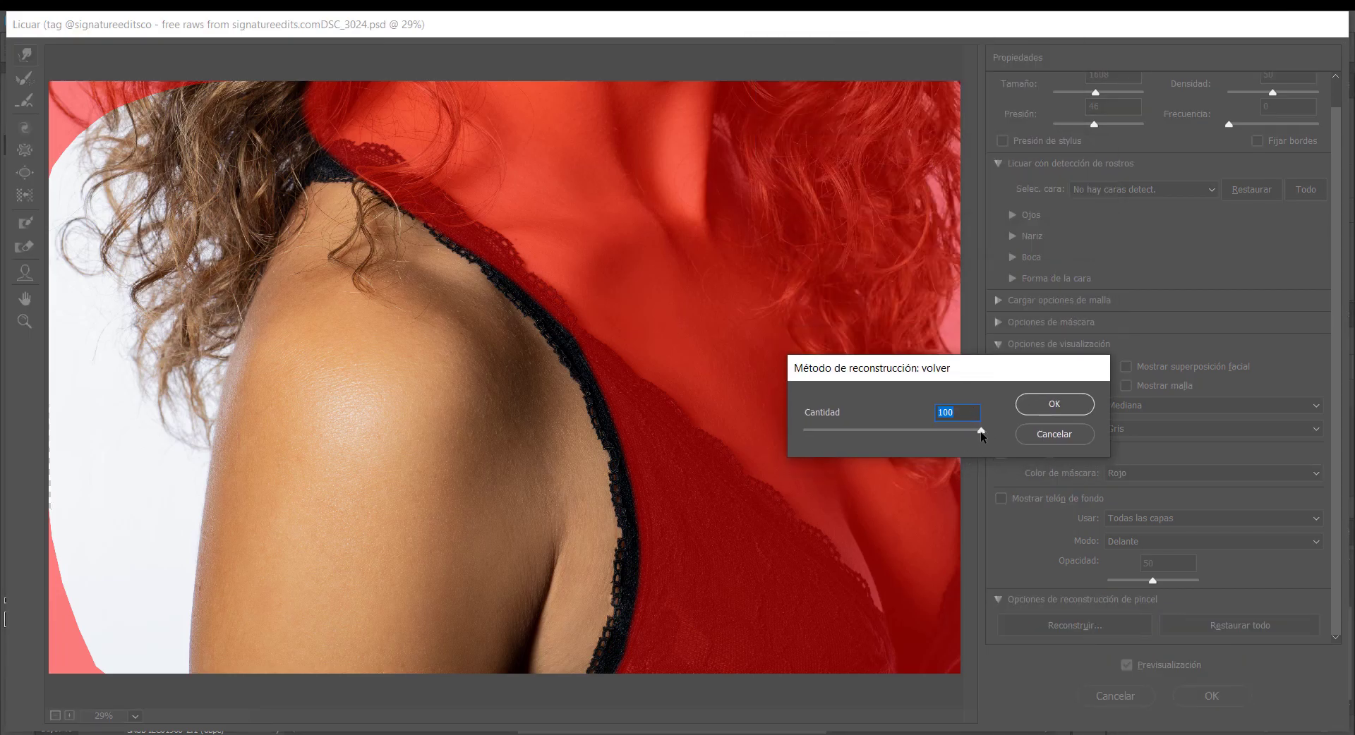
pyautogui.moveTo(981, 432)
pyautogui.mouseDown()
pyautogui.moveTo(871, 422)
pyautogui.moveTo(799, 439)
pyautogui.moveTo(981, 434)
pyautogui.moveTo(1053, 459)
pyautogui.mouseUp()
pyautogui.moveTo(972, 453)
pyautogui.mouseDown()
pyautogui.moveTo(807, 446)
pyautogui.moveTo(1032, 466)
pyautogui.moveTo(917, 455)
pyautogui.moveTo(1001, 463)
pyautogui.mouseUp()
pyautogui.click(1074, 408)
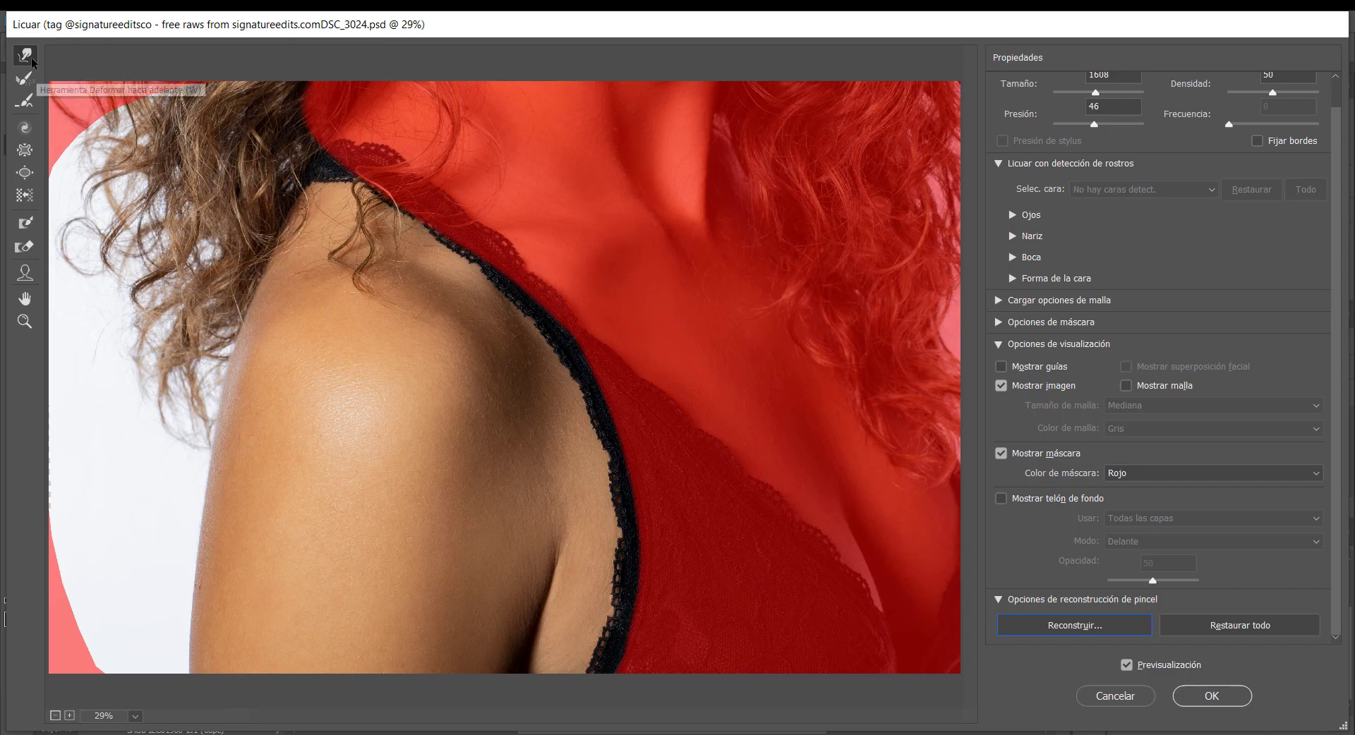
pyautogui.click(1206, 706)
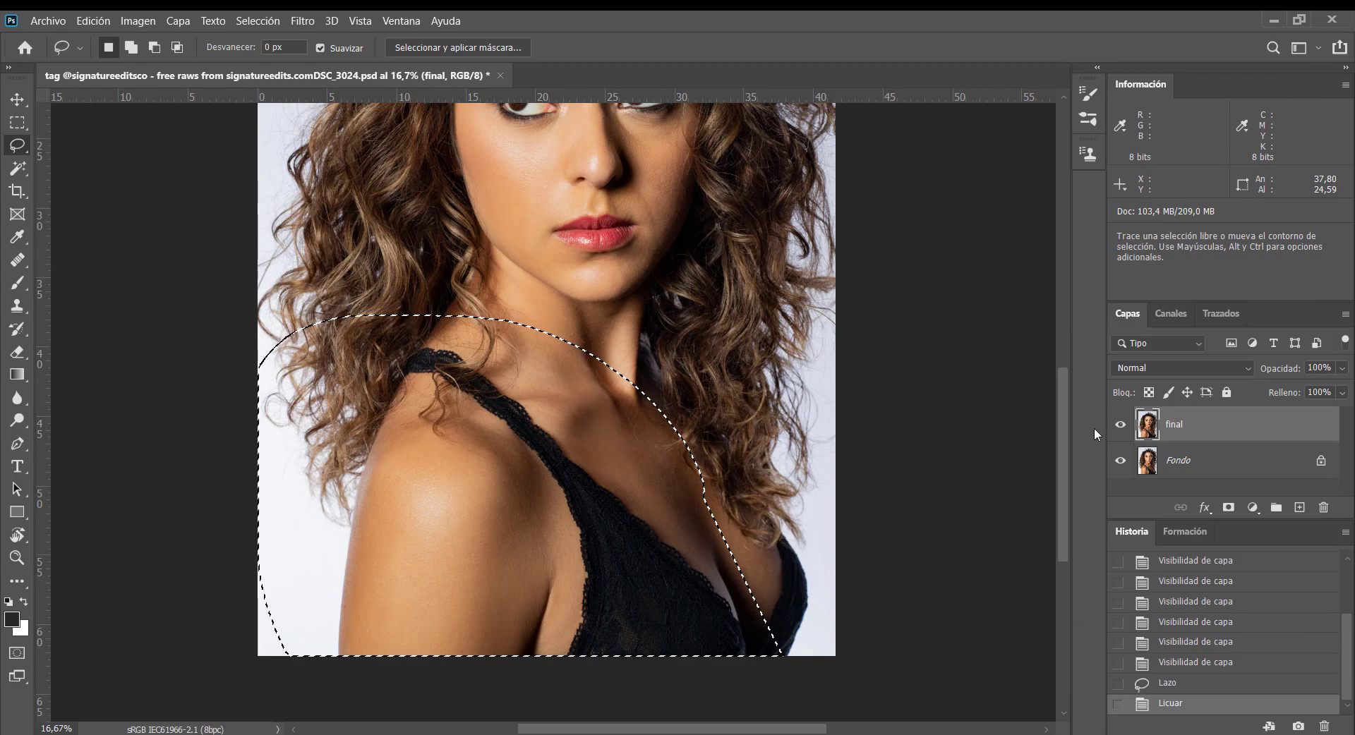
# - Compare the liquified arm with the original by hiding and showing the "final" layer, and clear the selection
pyautogui.click(1119, 425)
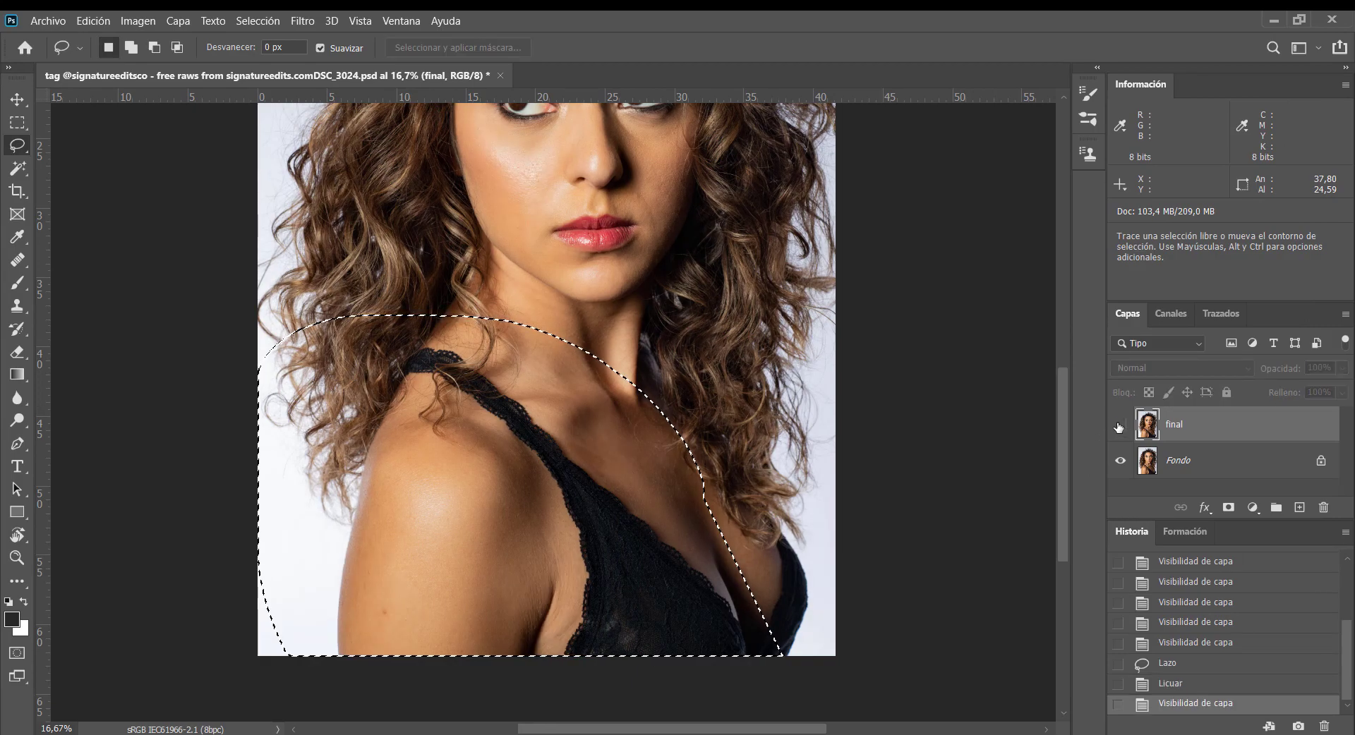
pyautogui.click(1119, 425)
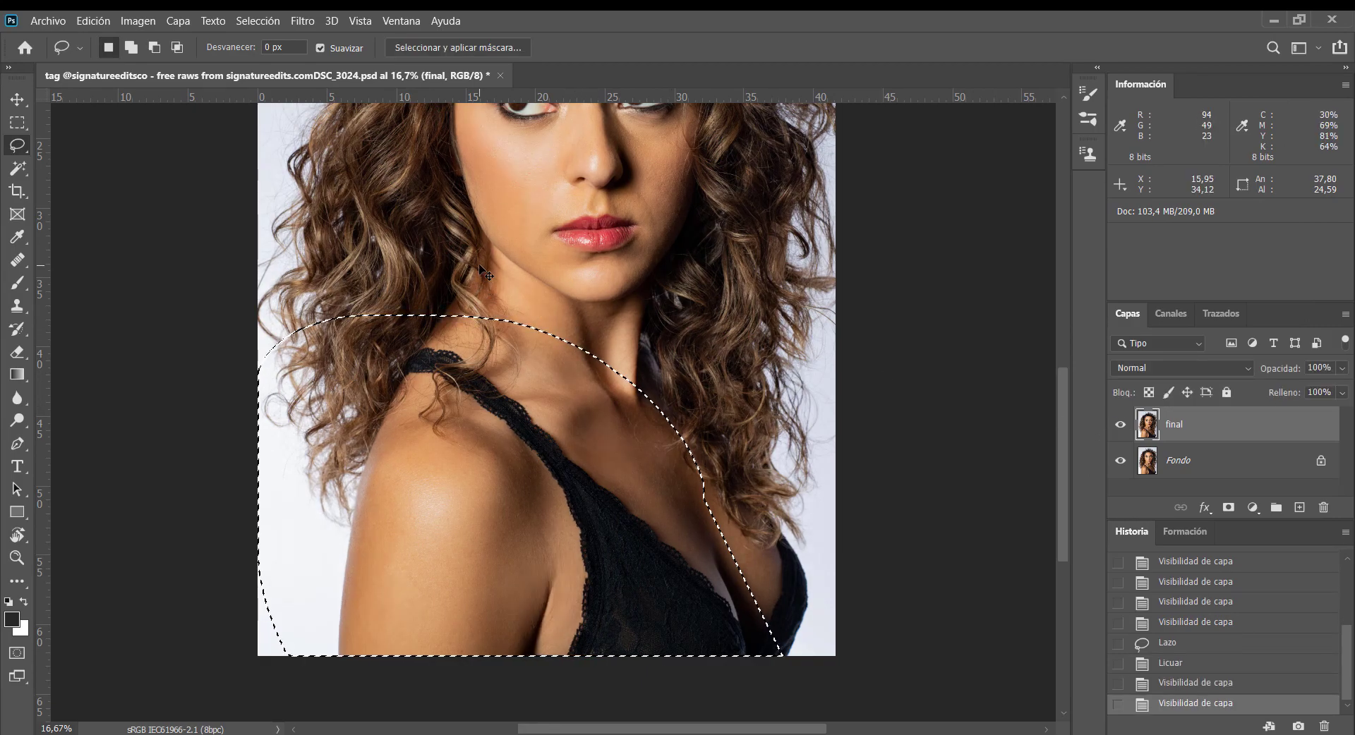
pyautogui.click(656, 382)
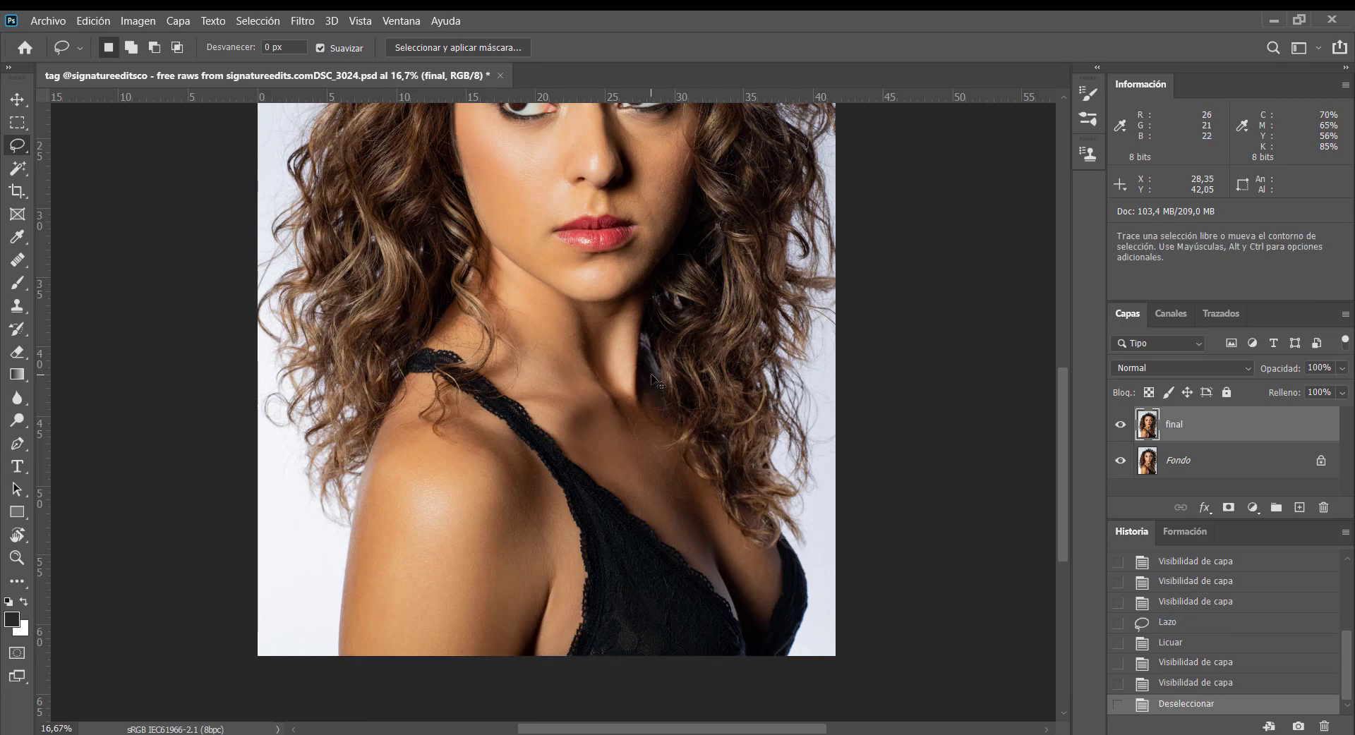
pyautogui.press('v')
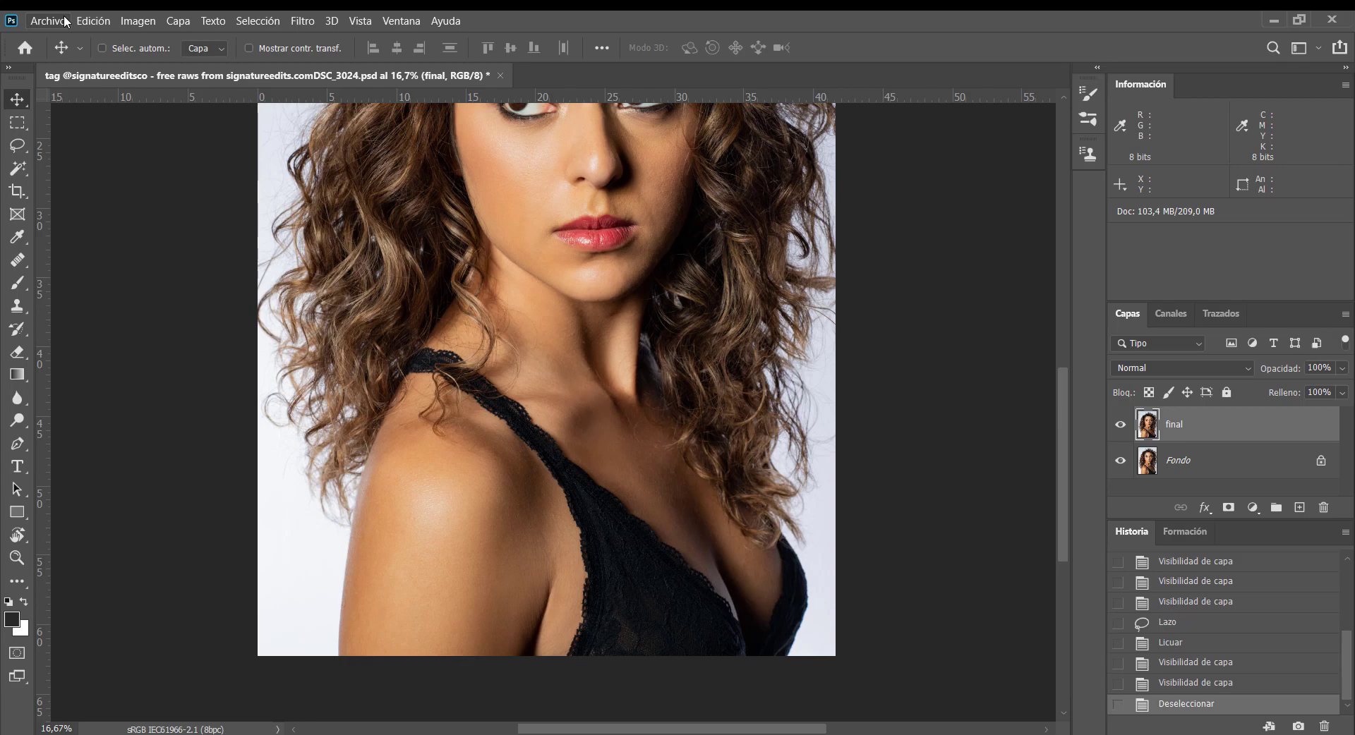
pyautogui.click(275, 23)
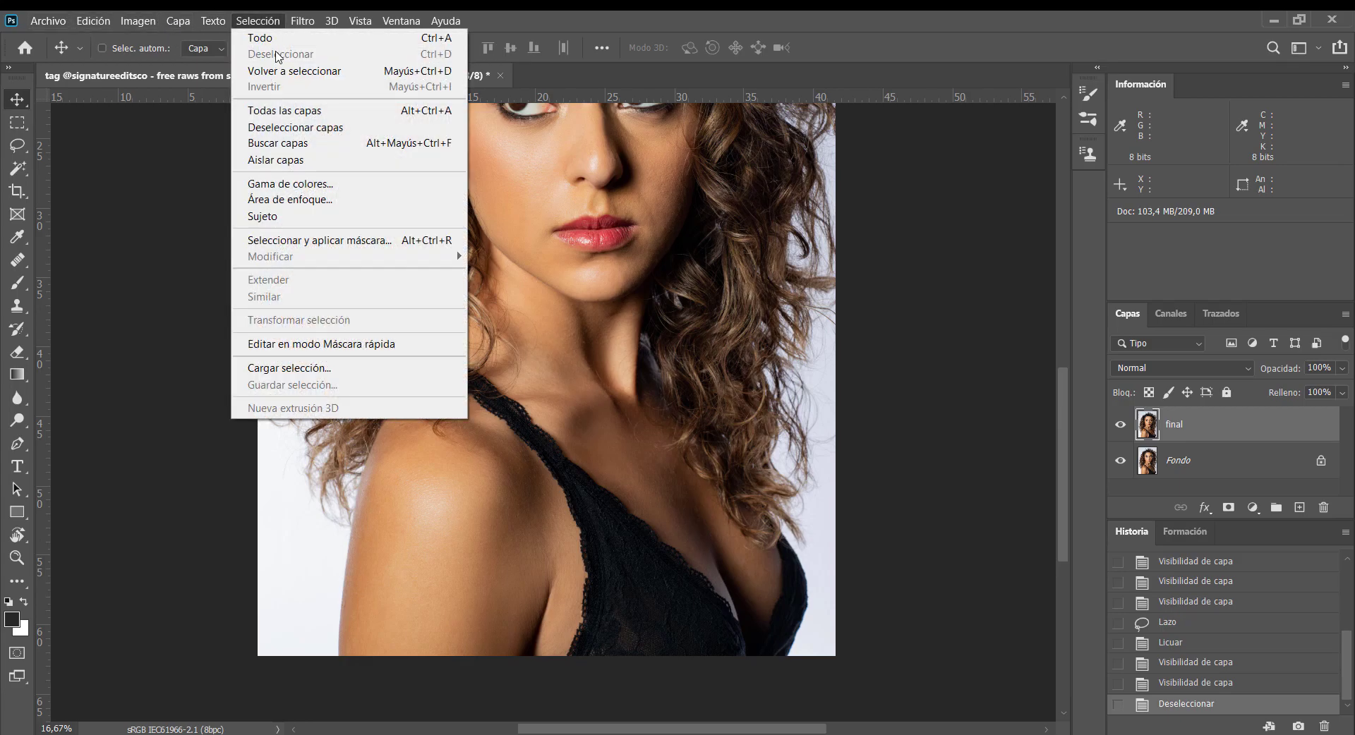
pyautogui.click(1021, 328)
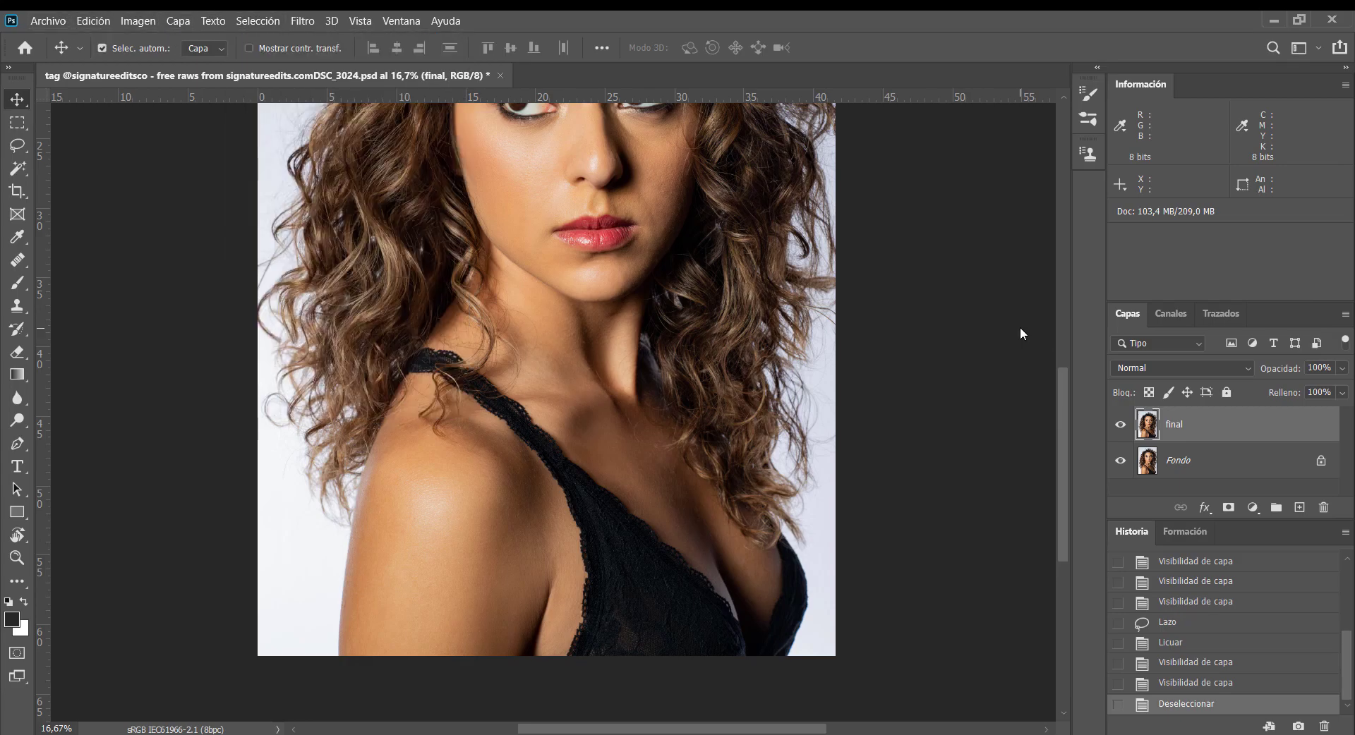
pyautogui.hotkey('ctrl', '0')
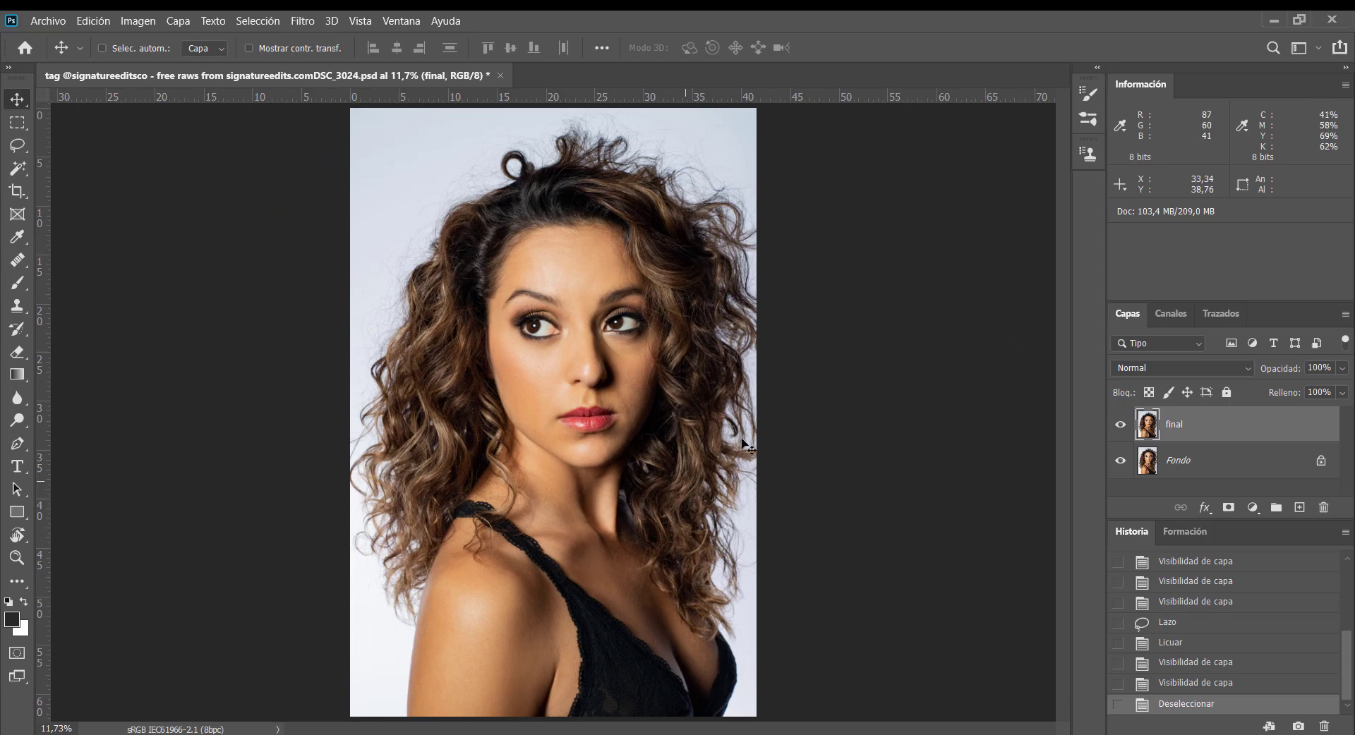
# - Select the subject automatically and open the selection in Select and Mask with the black-and-white view (Blanco y negro)
pyautogui.click(257, 21)
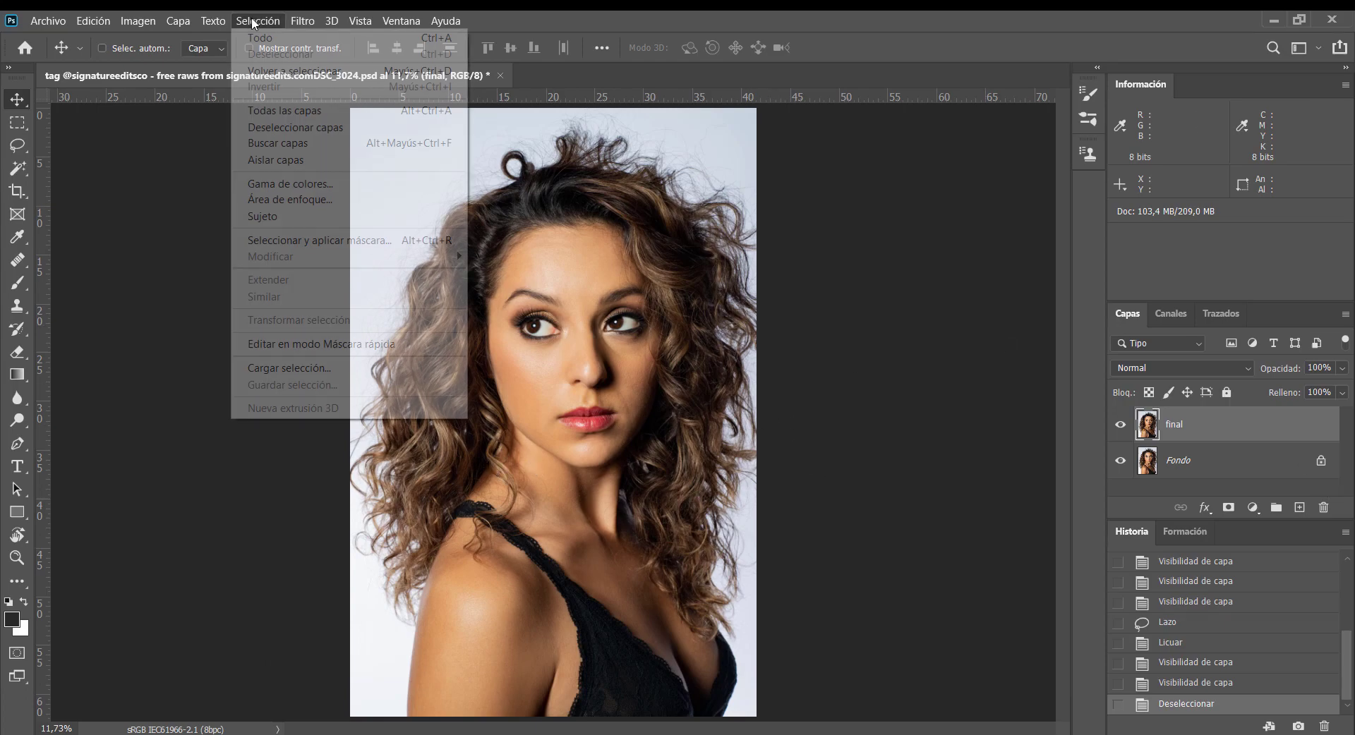
pyautogui.click(265, 216)
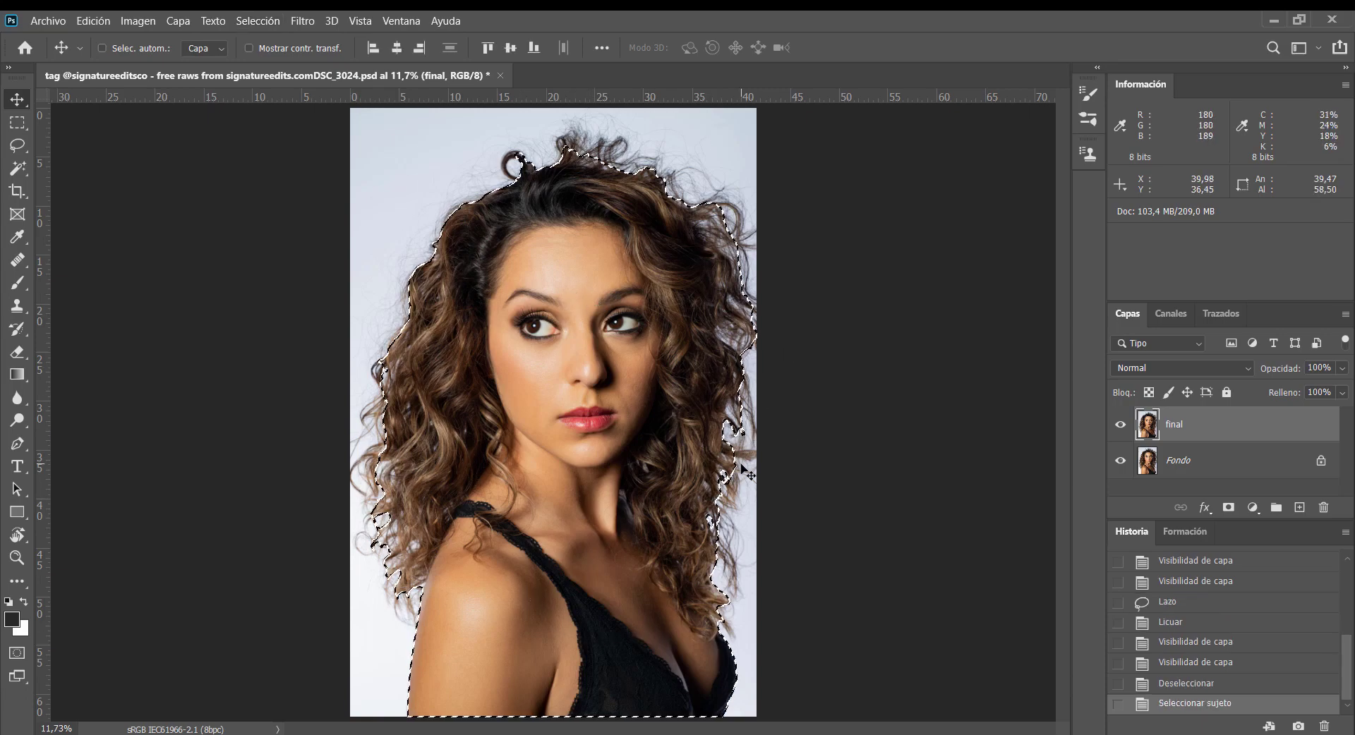
pyautogui.click(262, 20)
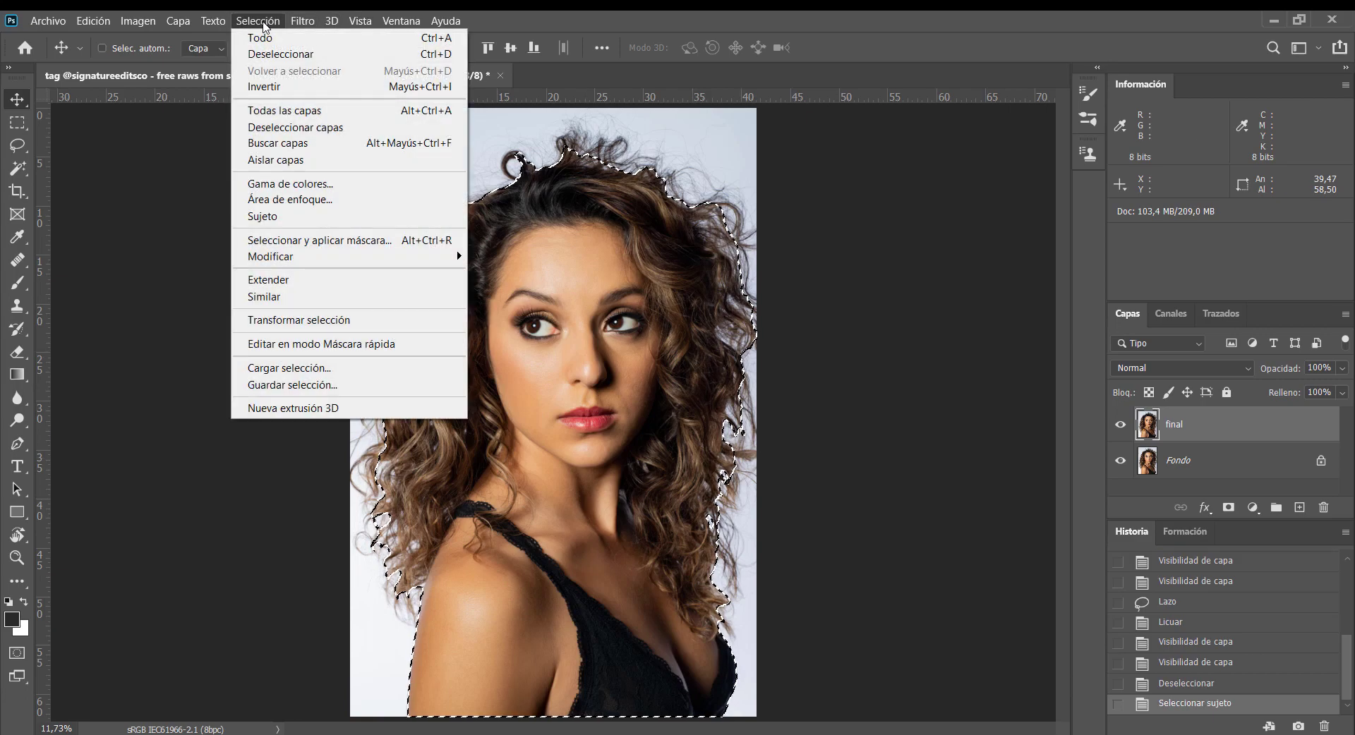
pyautogui.click(339, 247)
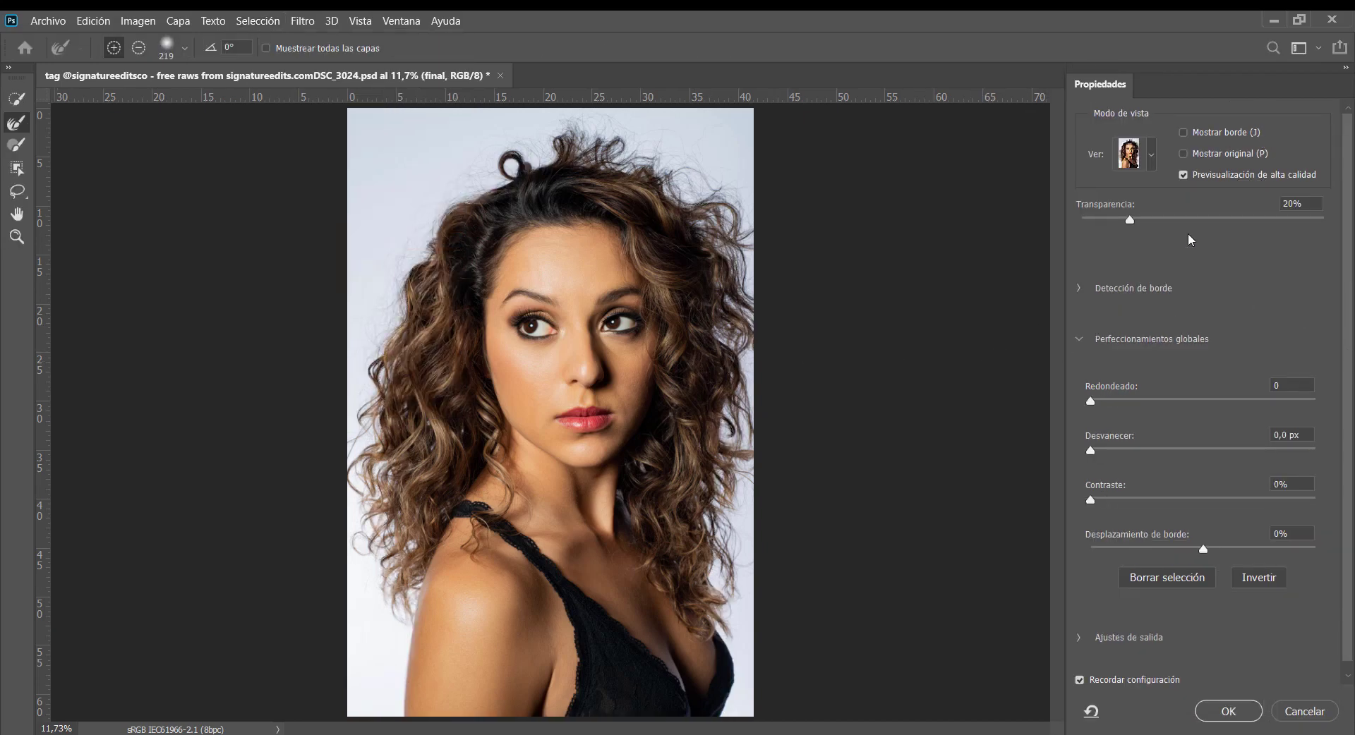
pyautogui.click(1153, 155)
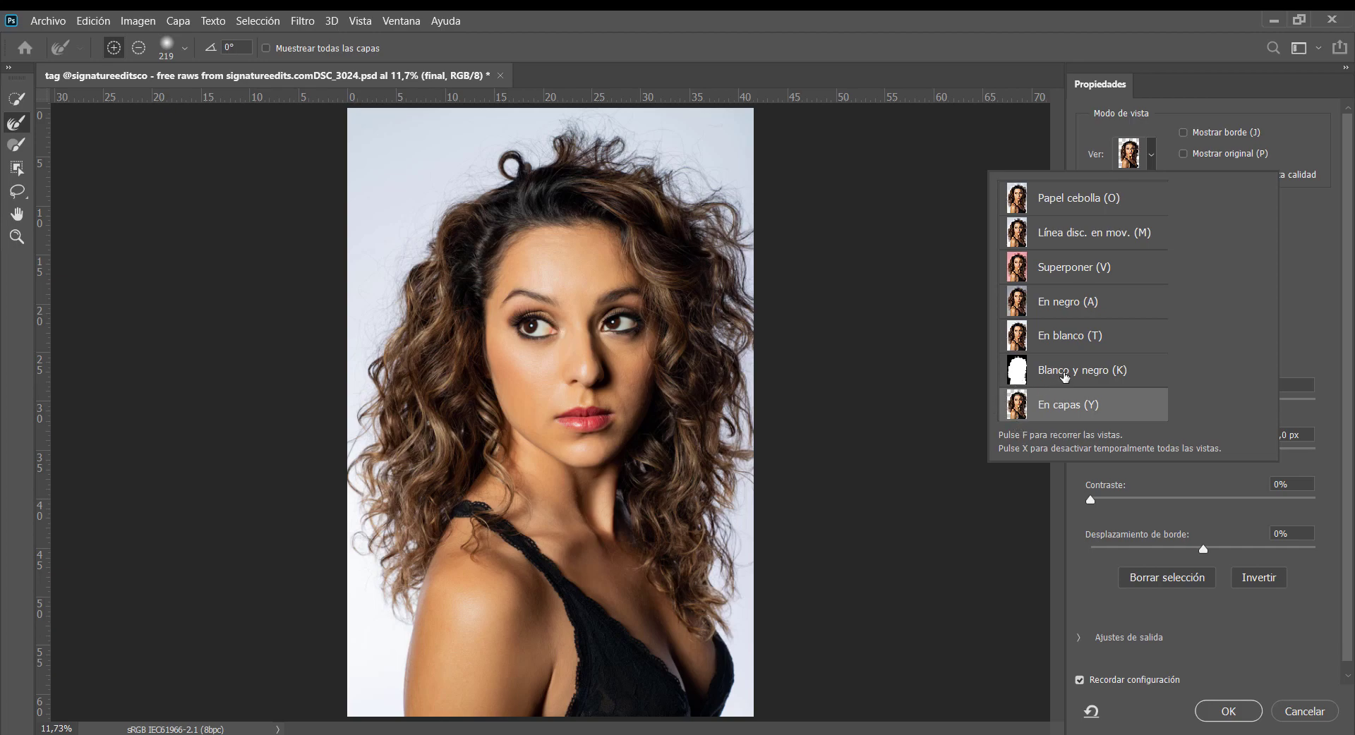
pyautogui.click(1065, 377)
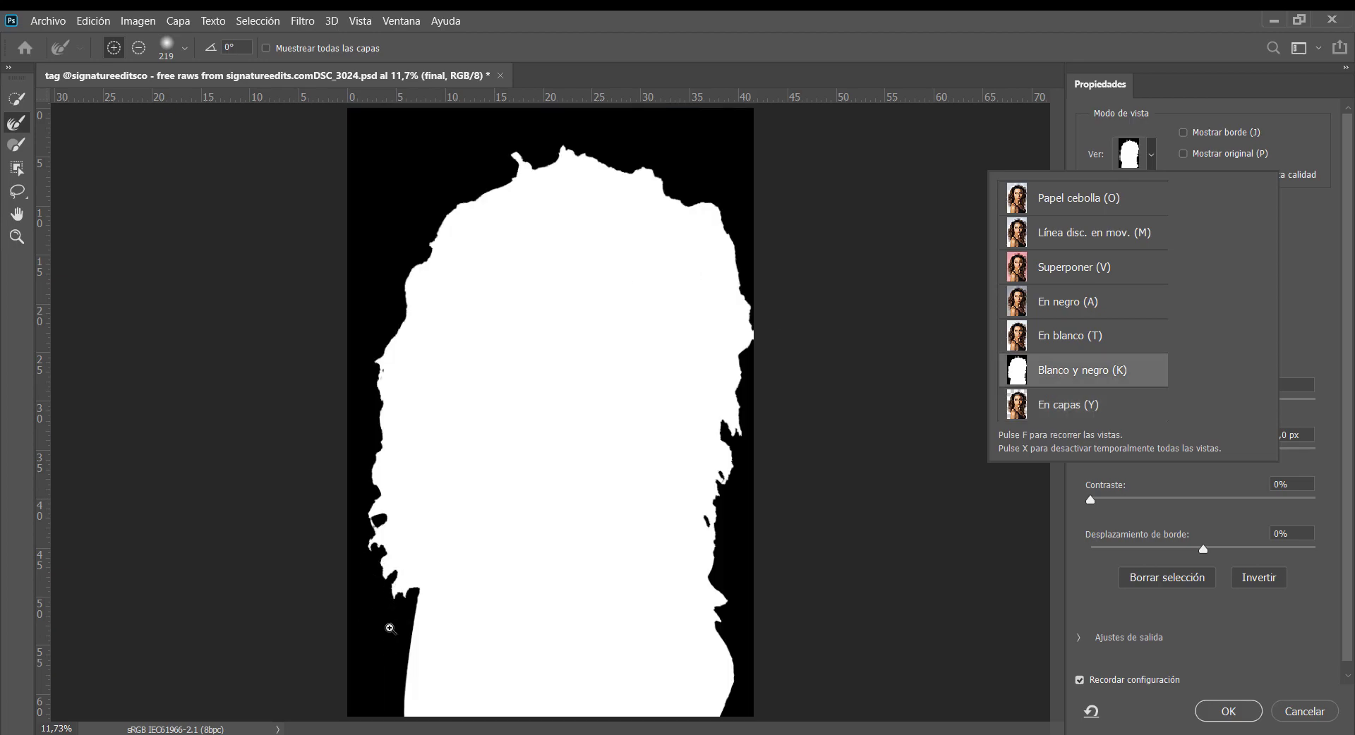
# - Refine the selection edge, checking it along the arm, with smoothing 31, feather 2.4 px and contrast 6%
pyautogui.moveTo(390, 628); pyautogui.dragTo(684, 623)
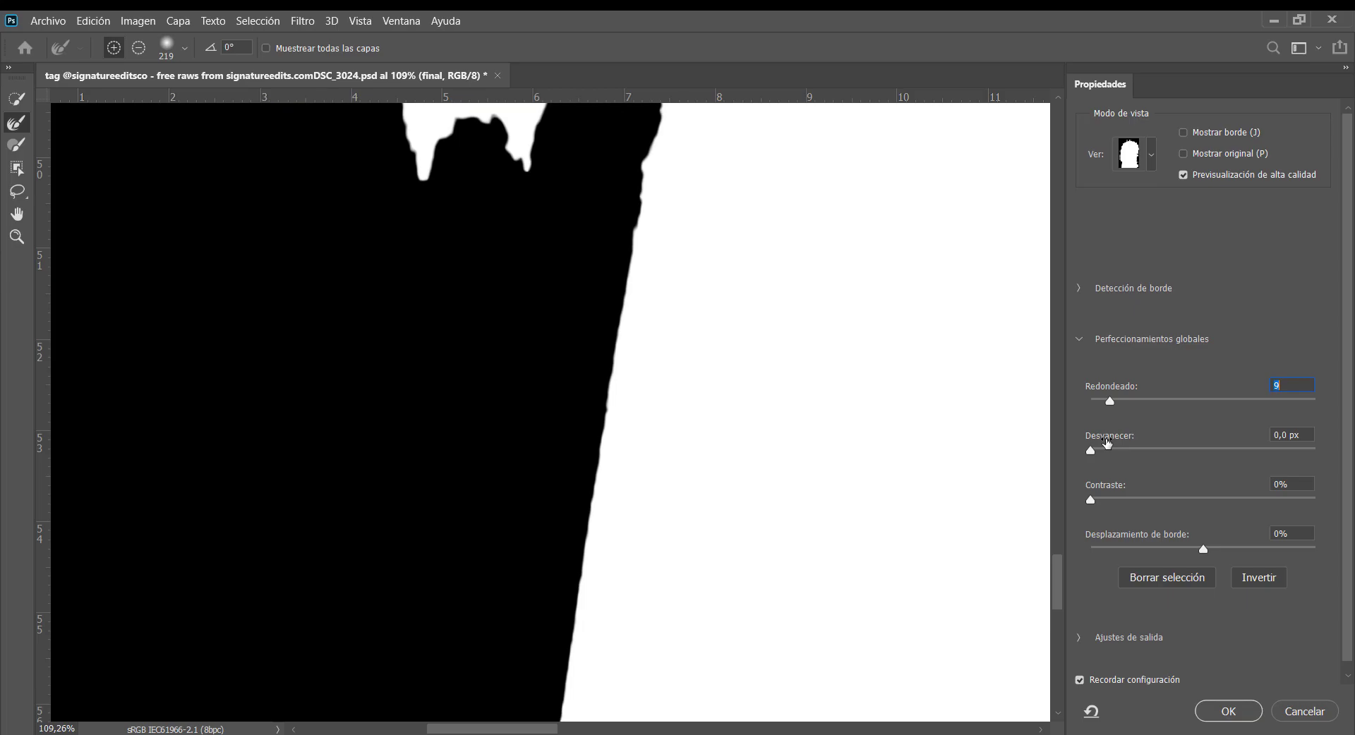
pyautogui.moveTo(1094, 452); pyautogui.dragTo(1106, 452)
pyautogui.moveTo(1115, 401); pyautogui.dragTo(1121, 402)
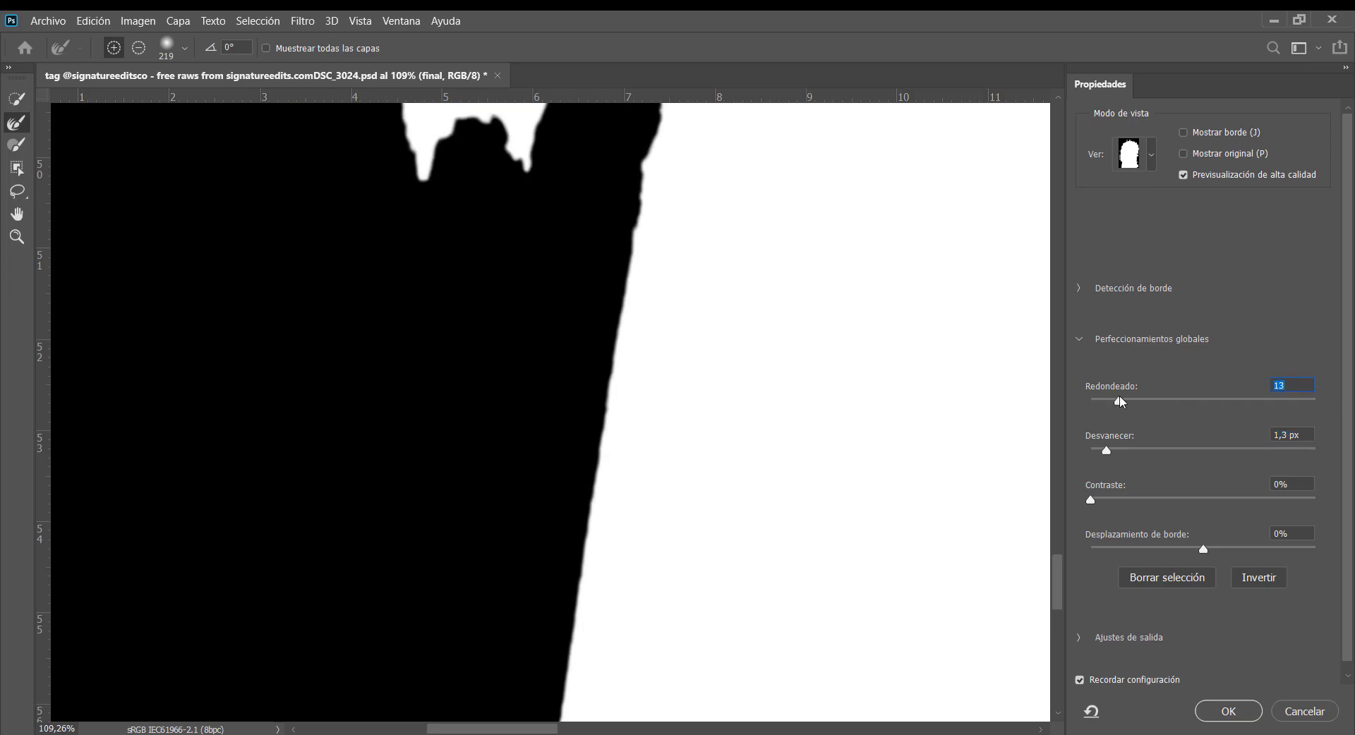
pyautogui.moveTo(1119, 401); pyautogui.dragTo(1162, 402)
pyautogui.moveTo(1109, 447); pyautogui.dragTo(1118, 445)
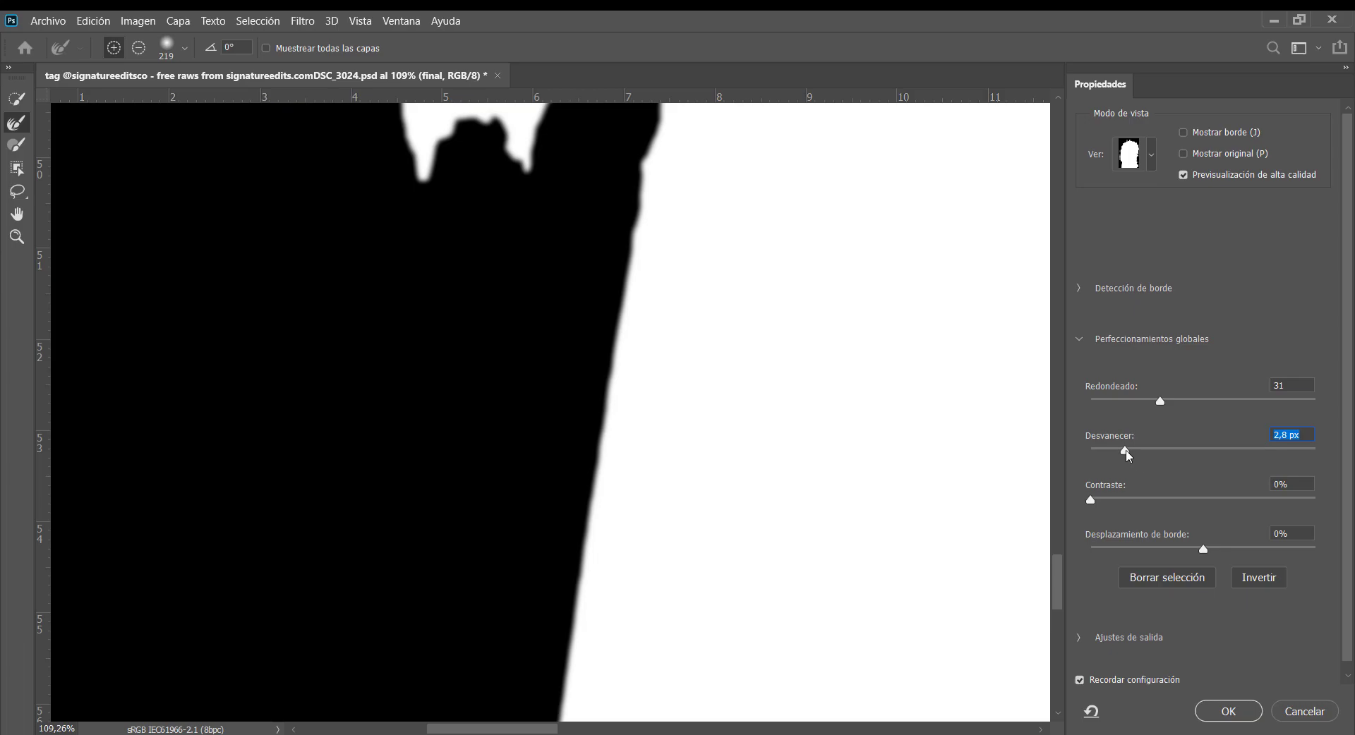
pyautogui.moveTo(1138, 451); pyautogui.dragTo(1186, 455)
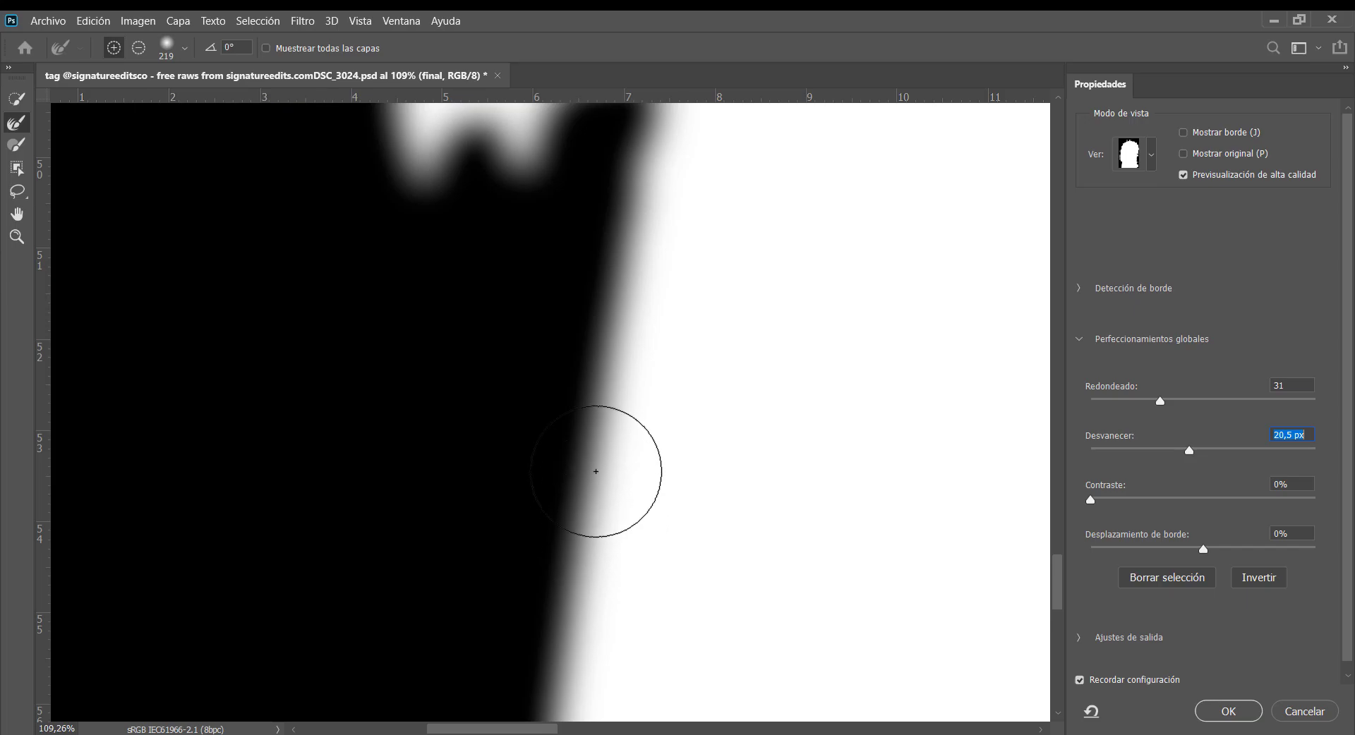
pyautogui.moveTo(1190, 453); pyautogui.dragTo(1111, 454)
pyautogui.click(1120, 453)
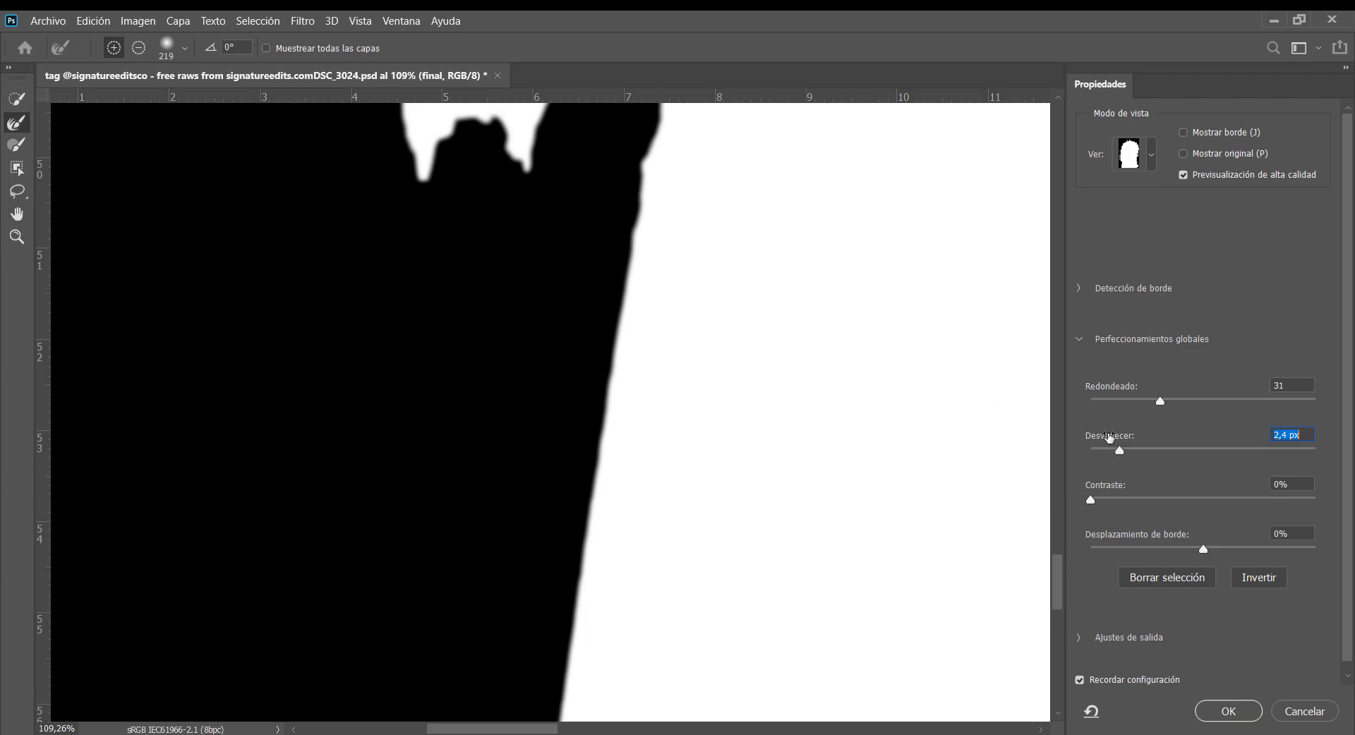
pyautogui.hotkey('shift', 'Tab')
pyautogui.moveTo(1092, 502); pyautogui.dragTo(1109, 505)
# - Brush around the curly hair outline with the Refine Edge brush at sizes 614 and 342, and apply the refined selection
pyautogui.hotkey('ctrl', '0')
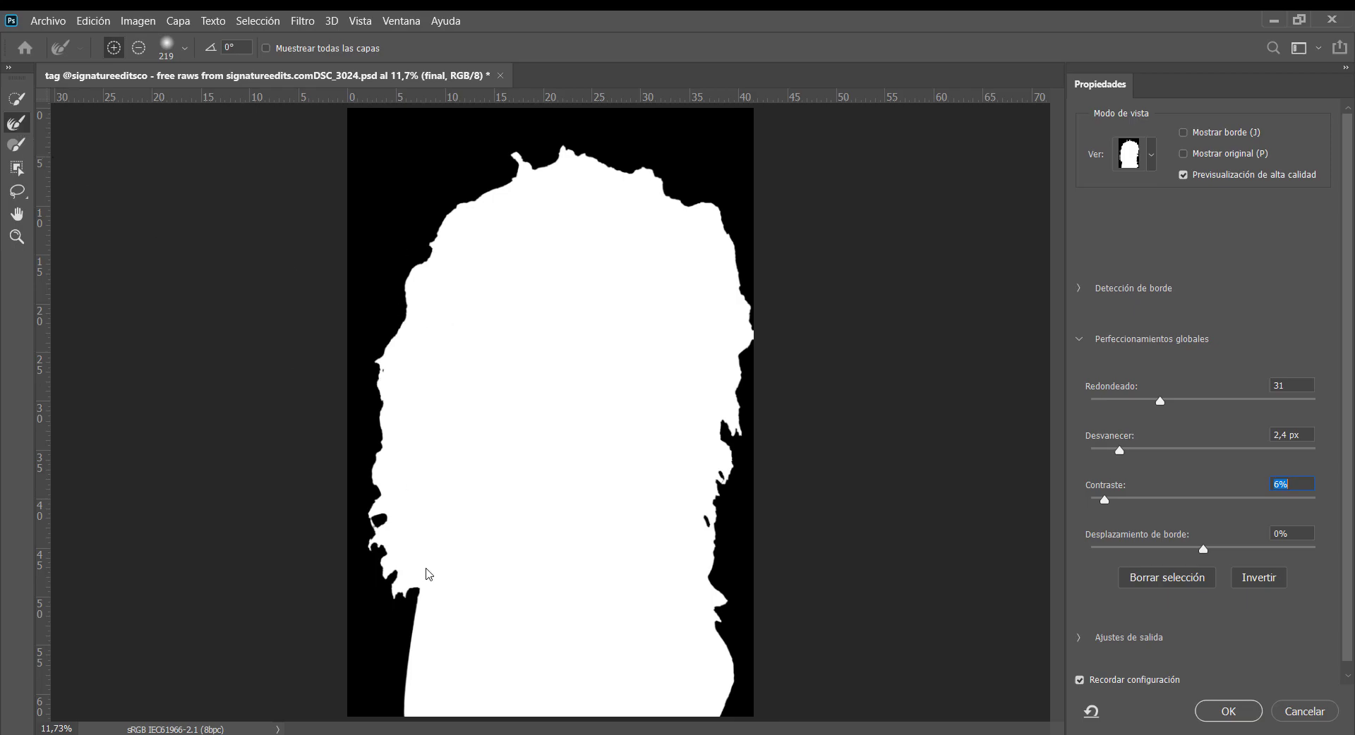
pyautogui.rightClick(415, 556)
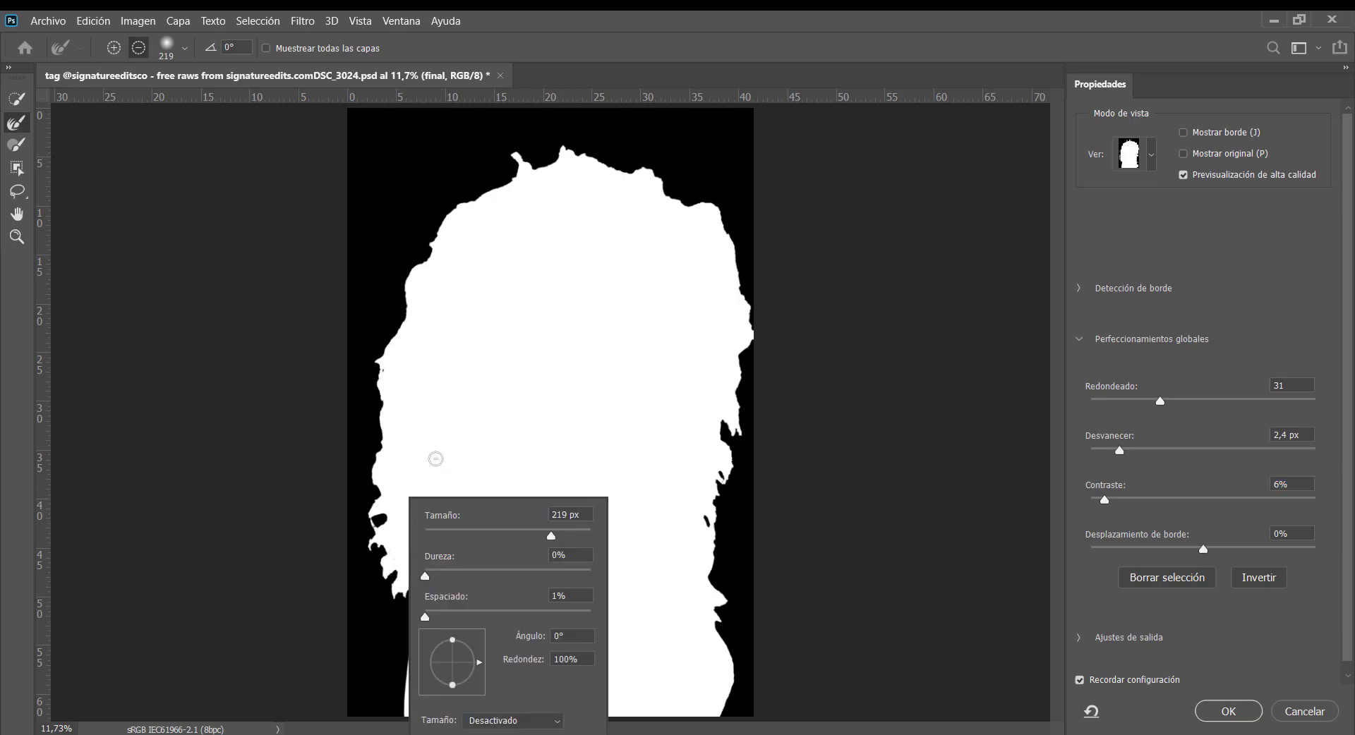
pyautogui.moveTo(435, 458); pyautogui.dragTo(462, 471)
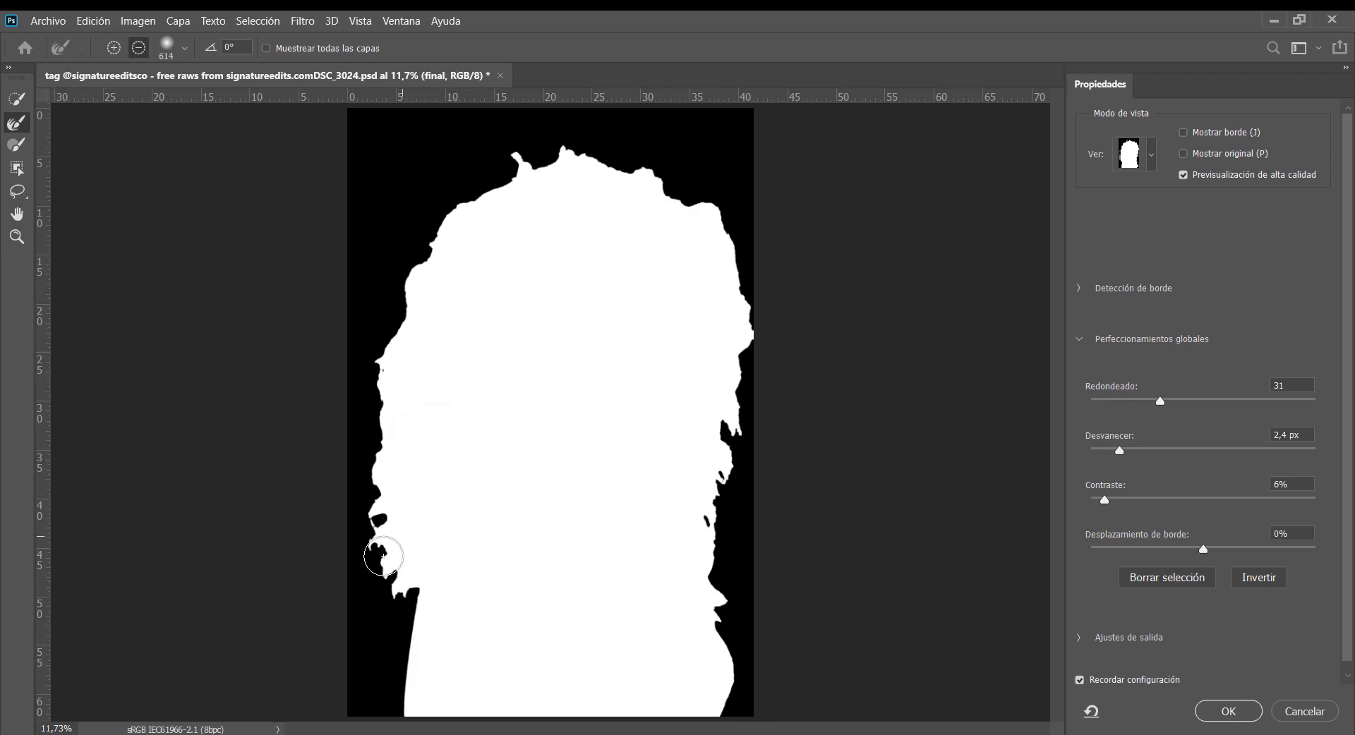
pyautogui.moveTo(395, 572)
pyautogui.mouseDown()
pyautogui.moveTo(378, 498)
pyautogui.moveTo(382, 394)
pyautogui.moveTo(421, 269)
pyautogui.moveTo(452, 213)
pyautogui.moveTo(552, 159)
pyautogui.moveTo(602, 155)
pyautogui.moveTo(739, 231)
pyautogui.moveTo(737, 414)
pyautogui.moveTo(706, 537)
pyautogui.moveTo(720, 561)
pyautogui.moveTo(792, 543)
pyautogui.mouseUp()
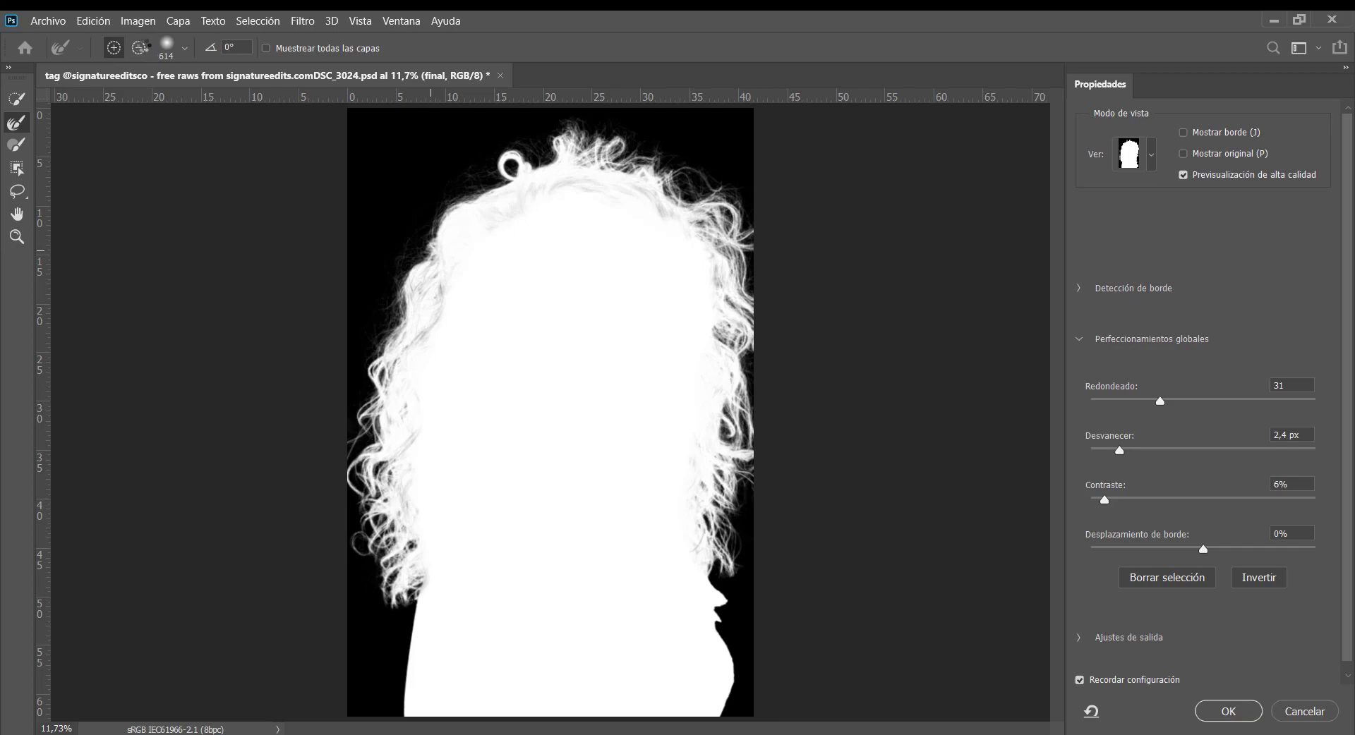
pyautogui.press('alt')
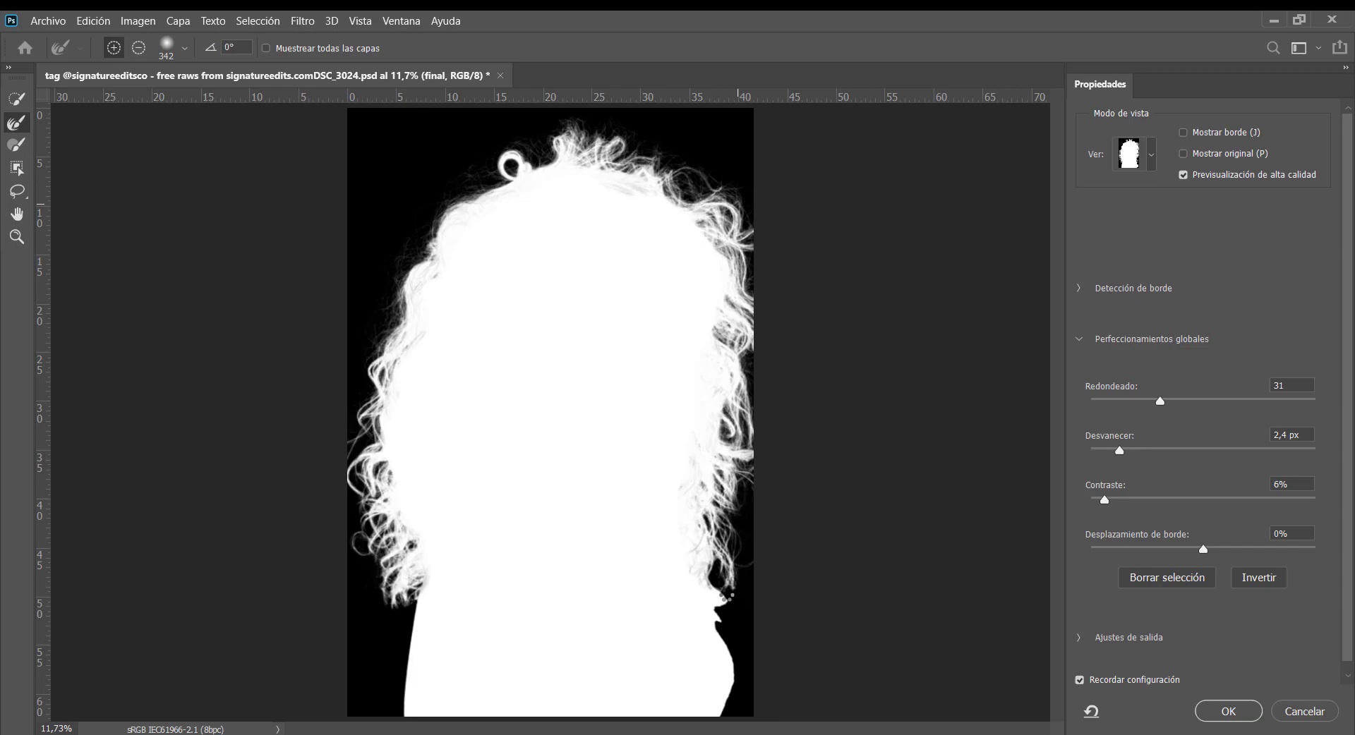
pyautogui.moveTo(714, 615); pyautogui.dragTo(721, 621)
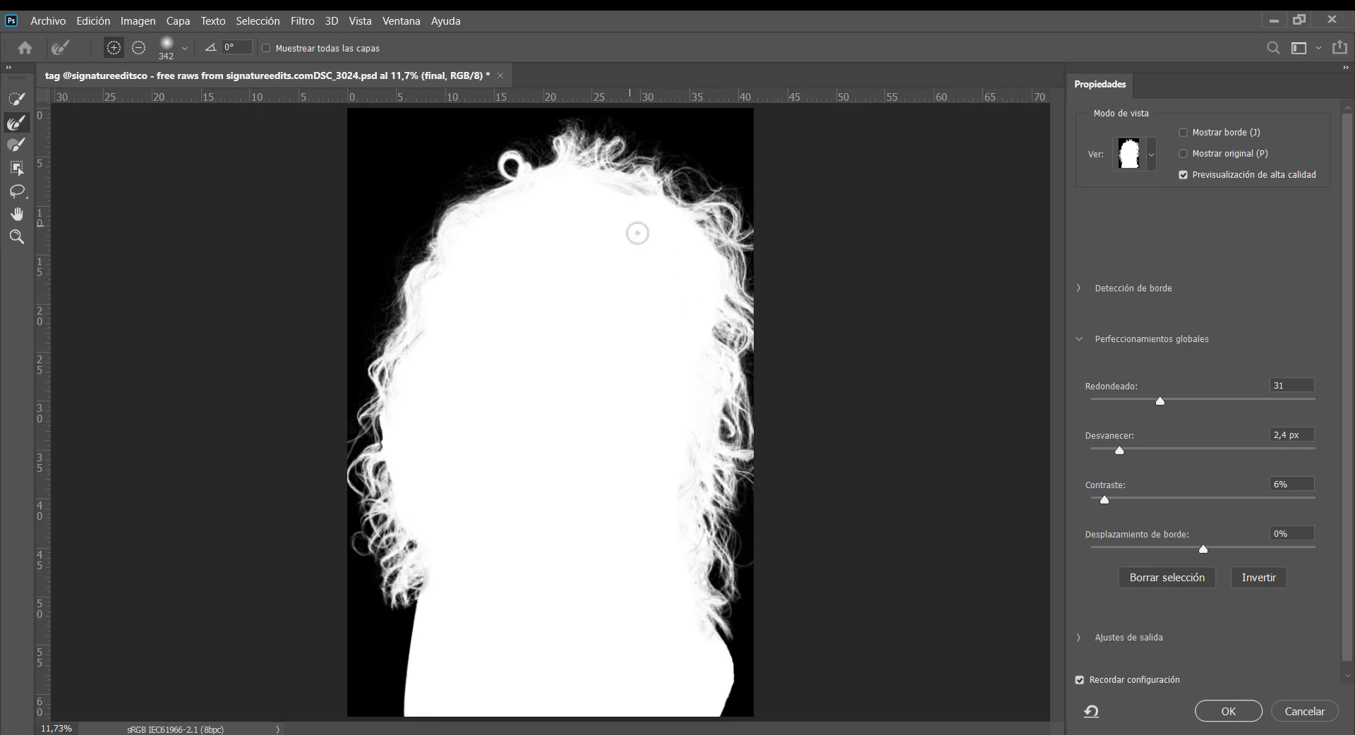
pyautogui.click(1228, 706)
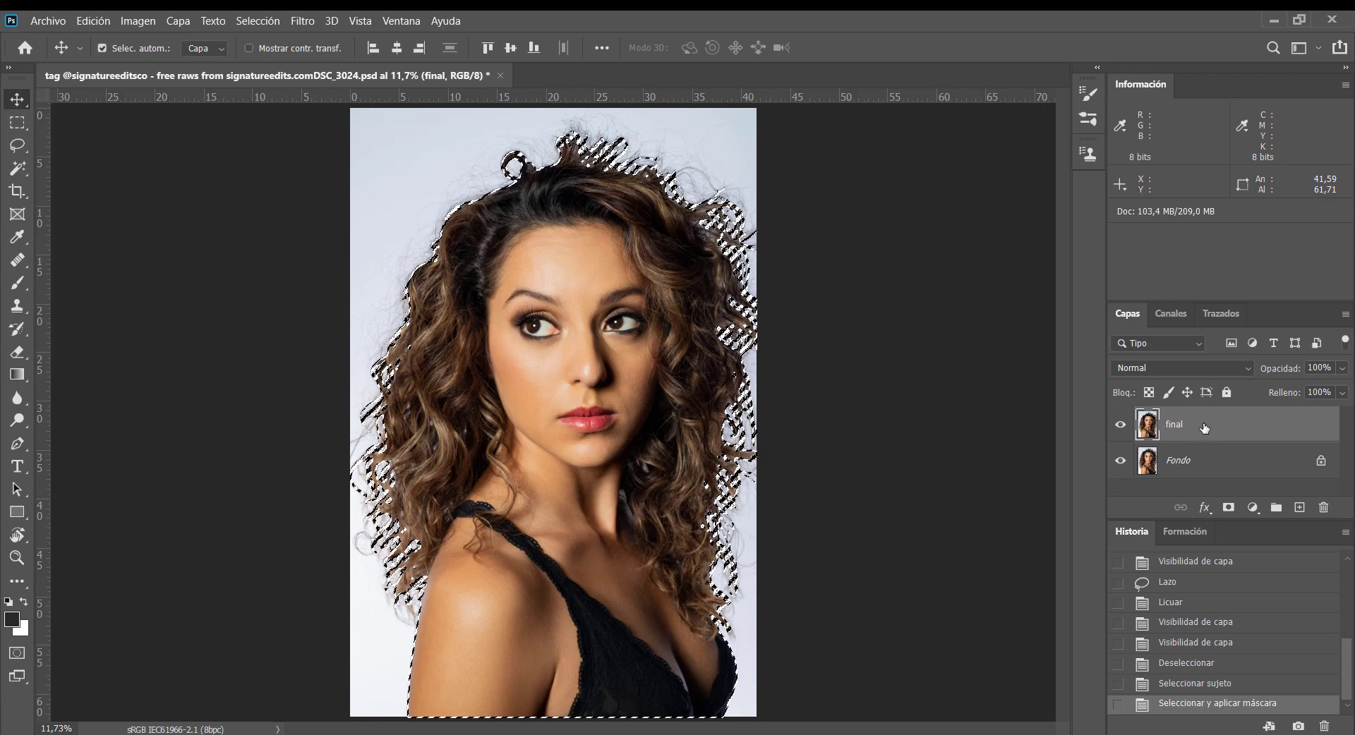
# - Copy the selected subject to a new layer and hide the "final" and "Fondo" layers
pyautogui.press('ctrl')
pyautogui.hotkey('ctrl', 'j')
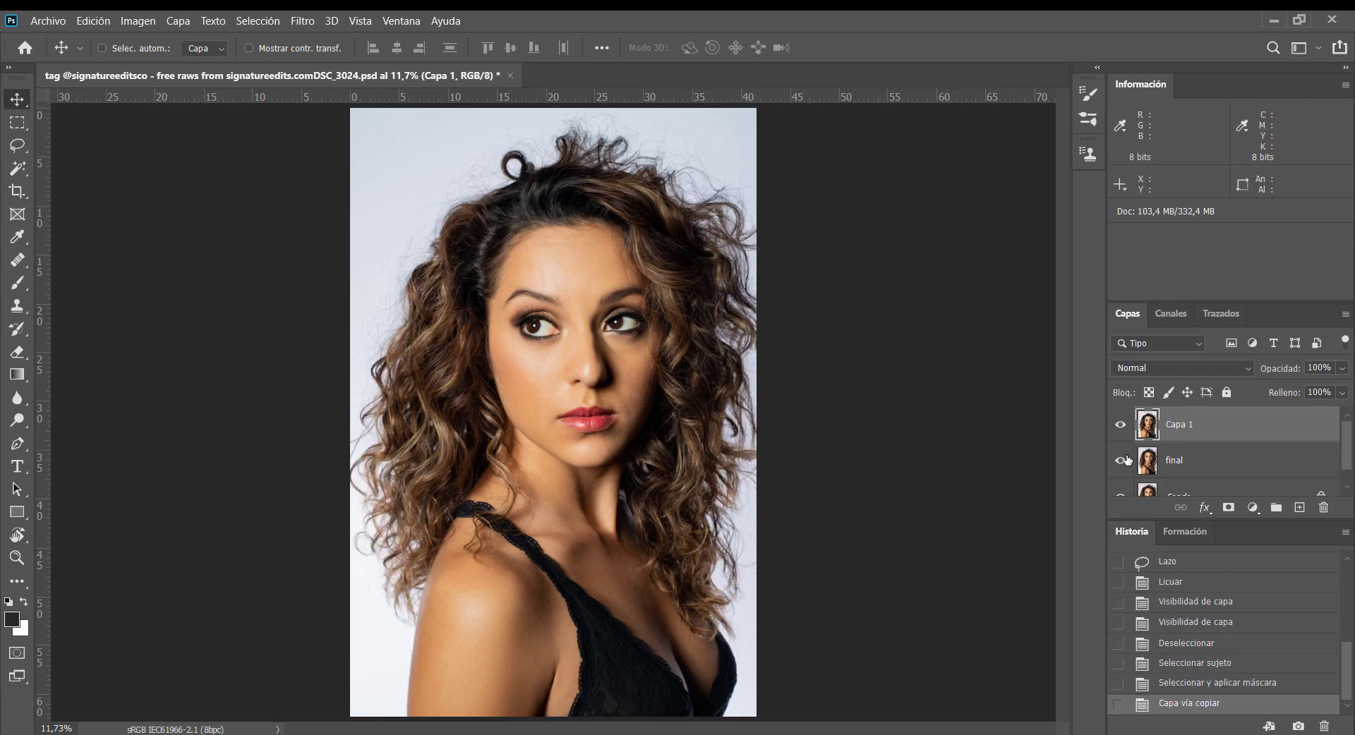
pyautogui.click(1121, 462)
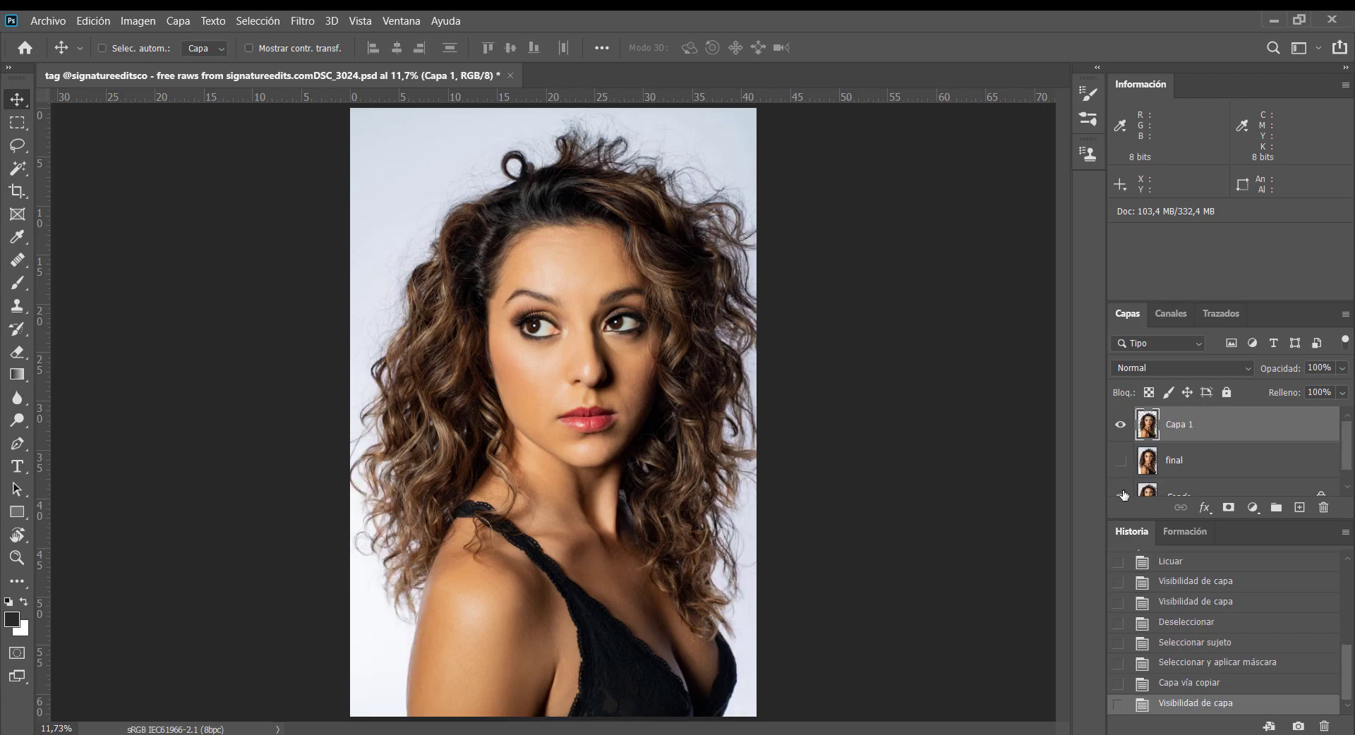
pyautogui.click(1121, 494)
pyautogui.moveTo(1184, 520); pyautogui.dragTo(1173, 568)
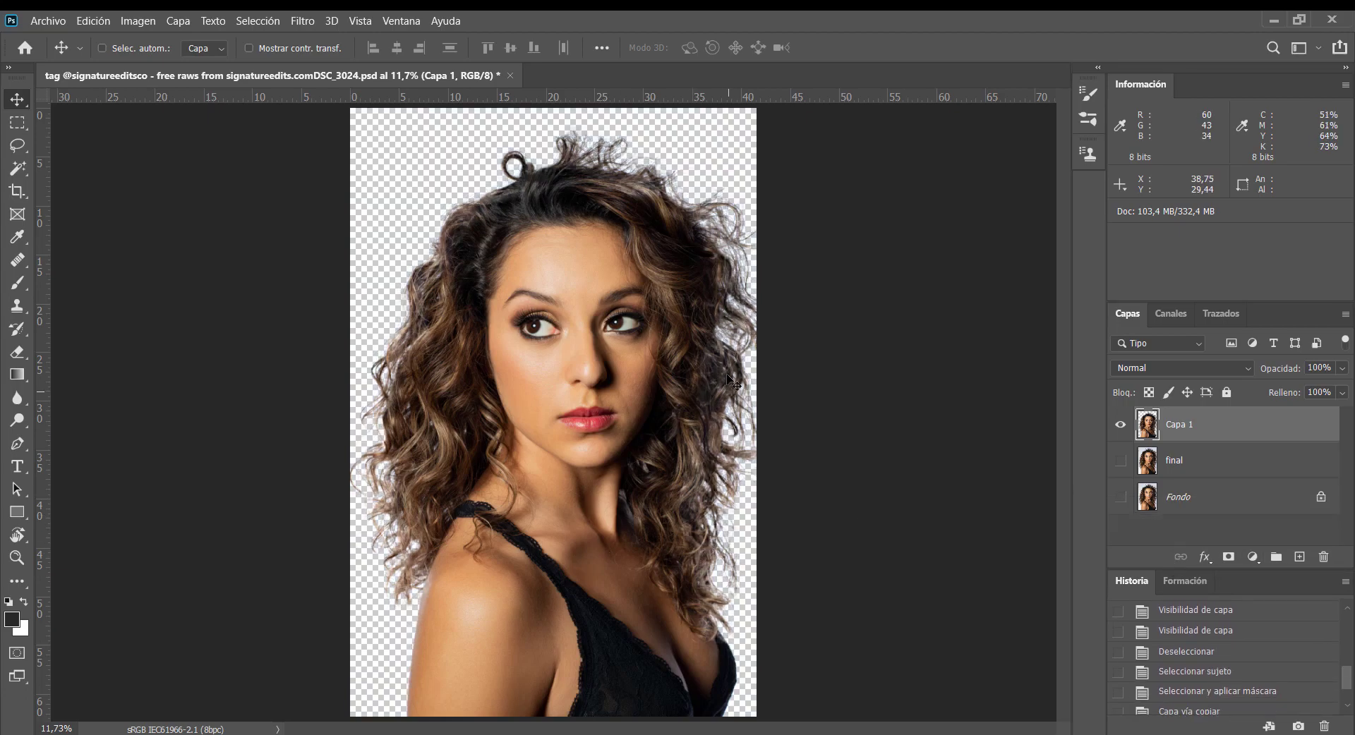
# - Examine the cut-out hair edges up close around both sides and the top of the head
pyautogui.scroll(5, 718, 509)
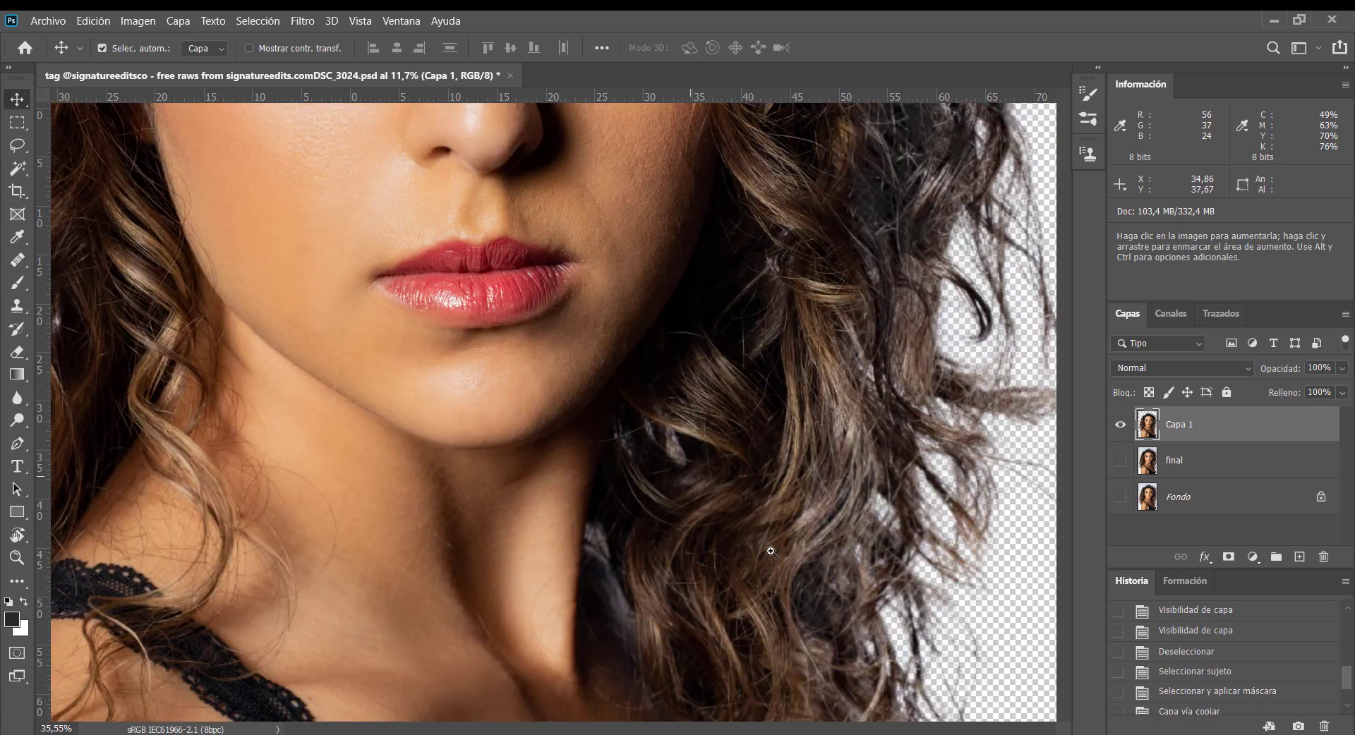
pyautogui.hscroll(3, 835, 390)
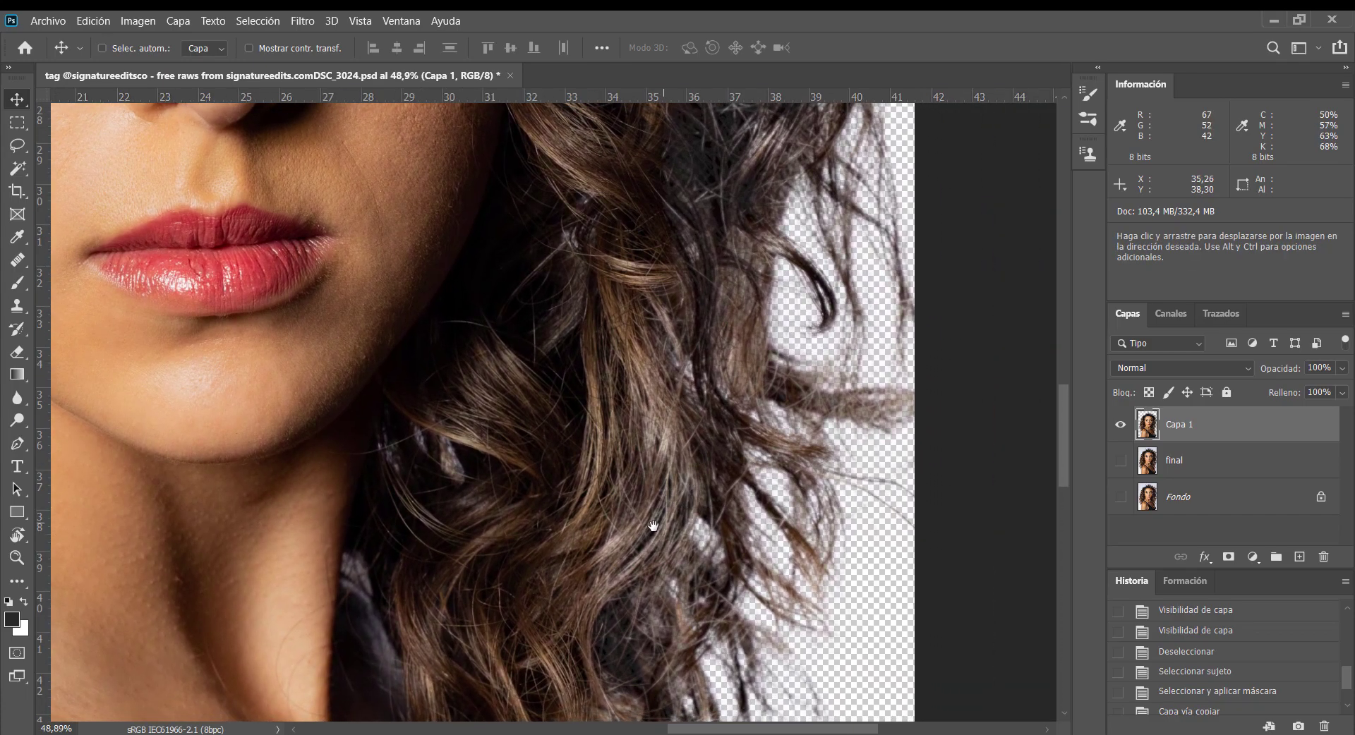
pyautogui.scroll(-5, 653, 525)
pyautogui.hscroll(1, 708, 450)
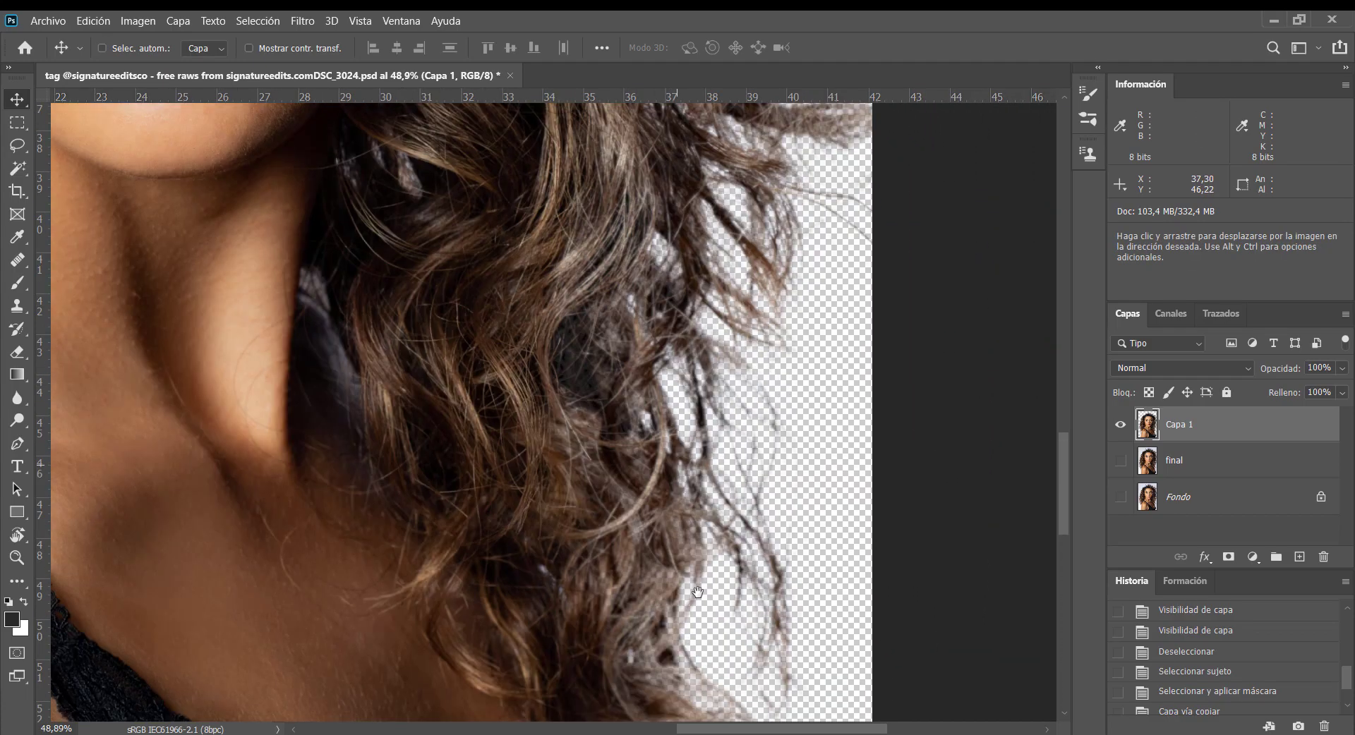
pyautogui.scroll(5, 773, 277)
pyautogui.scroll(13, 773, 276)
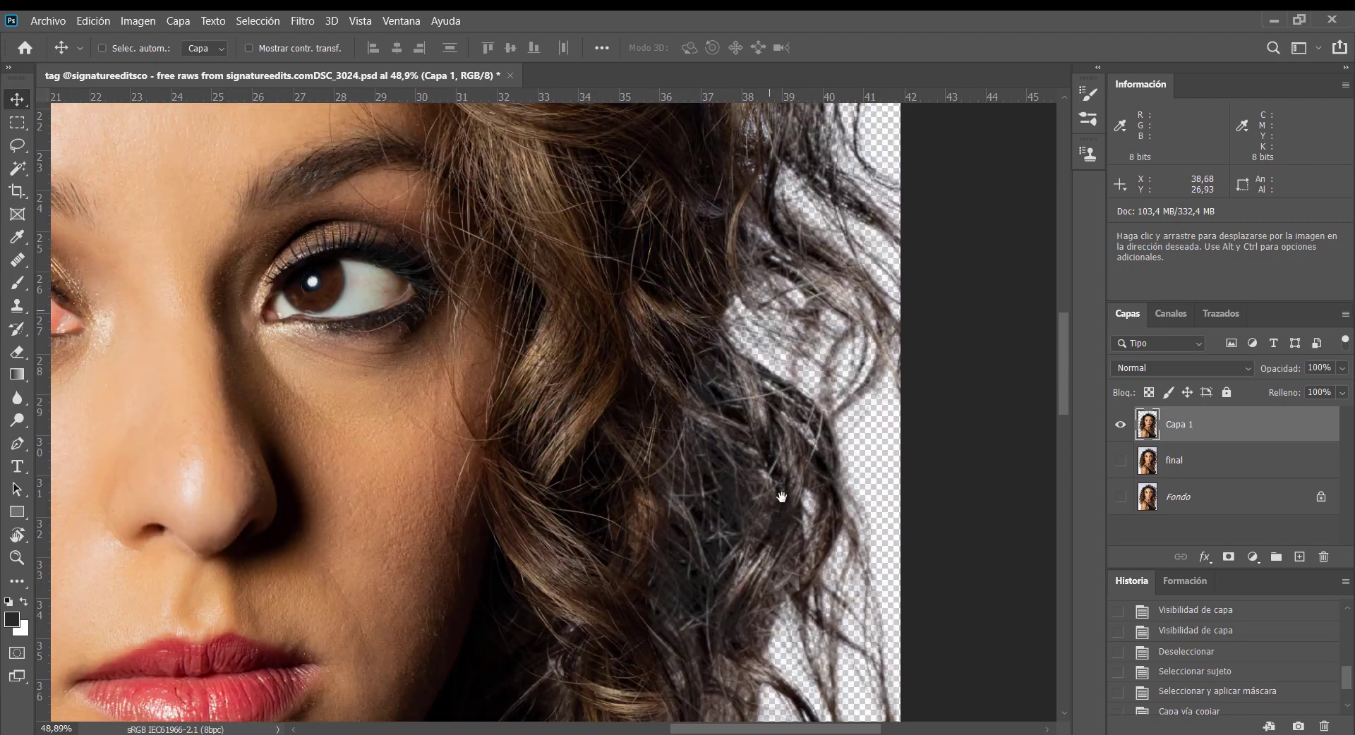
pyautogui.scroll(6, 776, 438)
pyautogui.hscroll(-1, 776, 438)
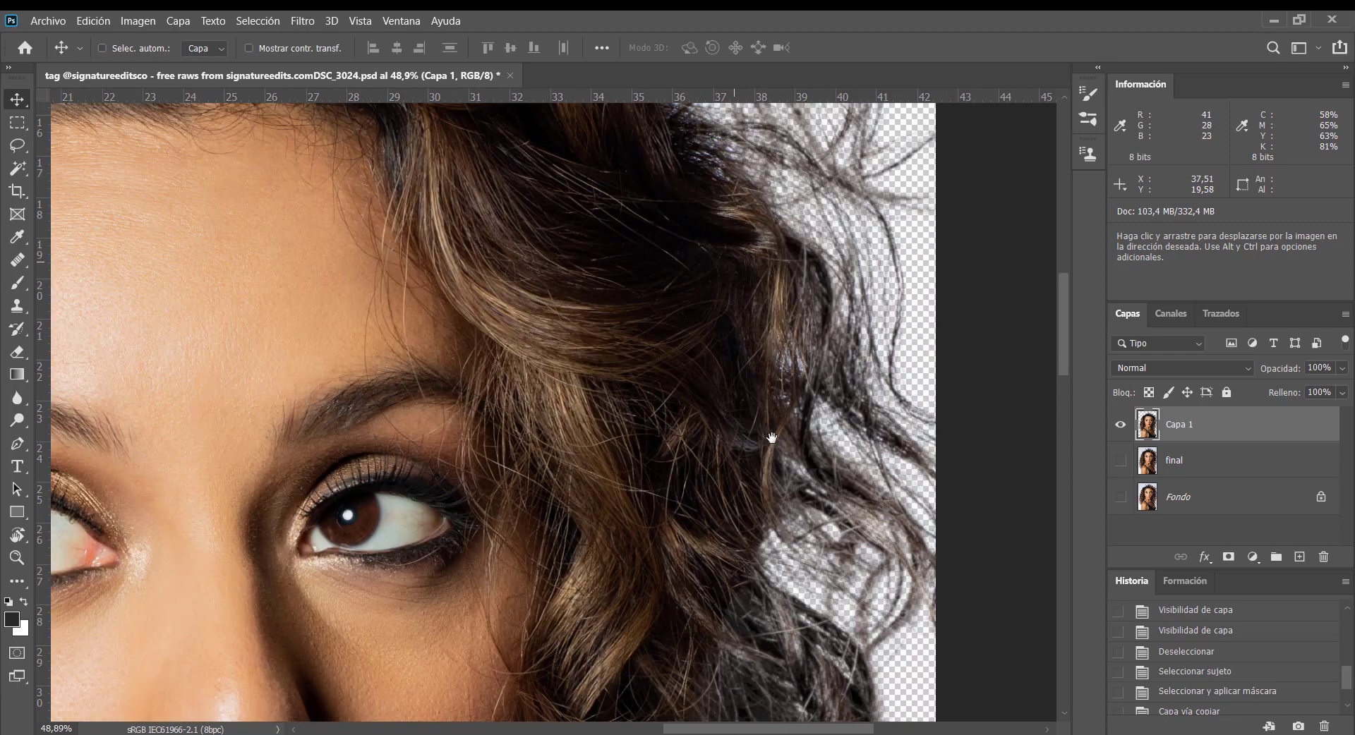
pyautogui.scroll(8, 813, 460)
pyautogui.hscroll(-10, 599, 357)
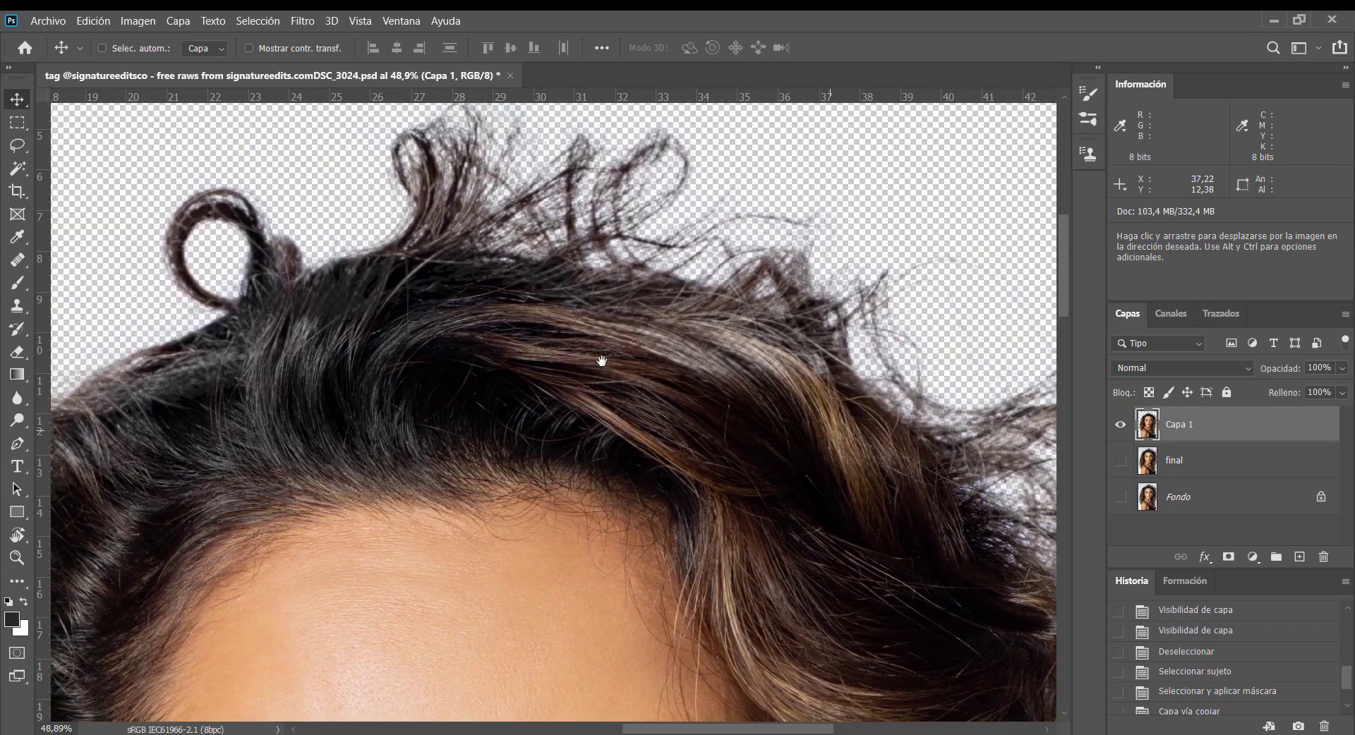
pyautogui.scroll(-15, 737, 246)
pyautogui.hscroll(-16, 628, 516)
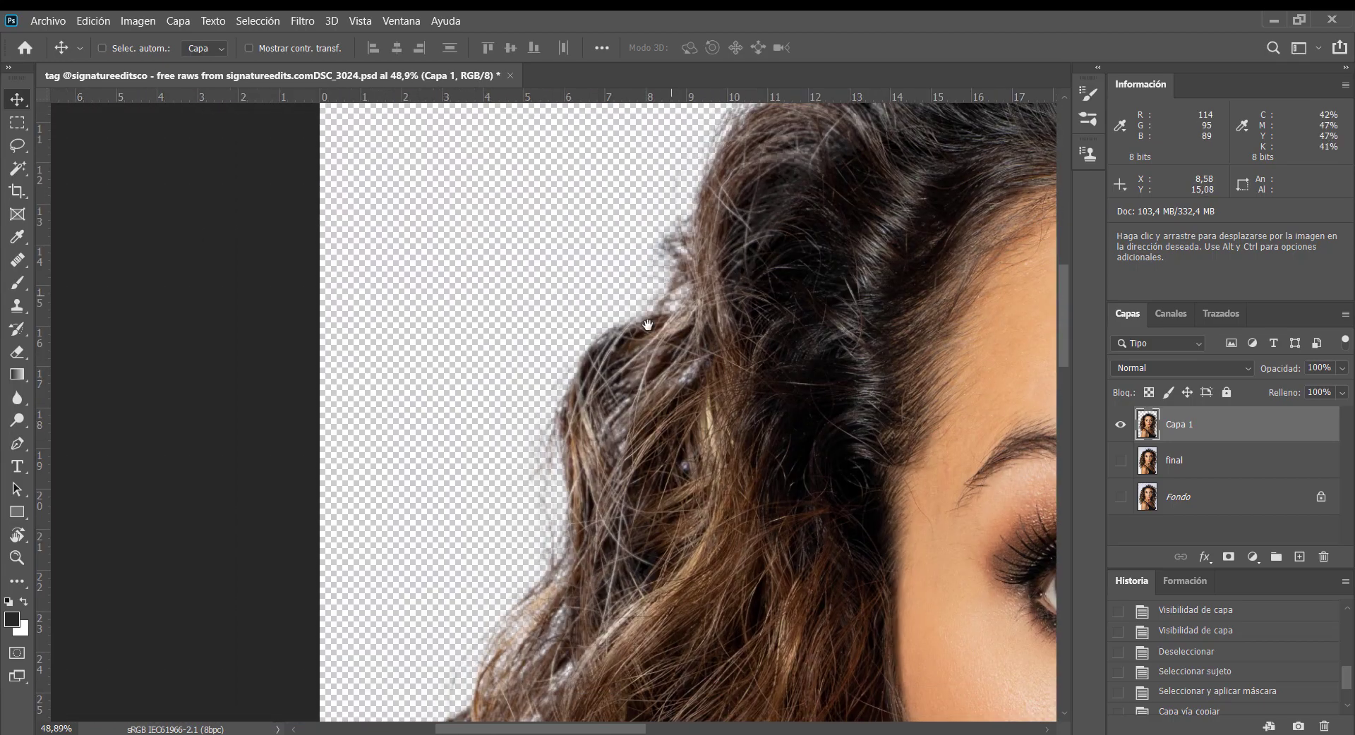
pyautogui.scroll(-18, 629, 516)
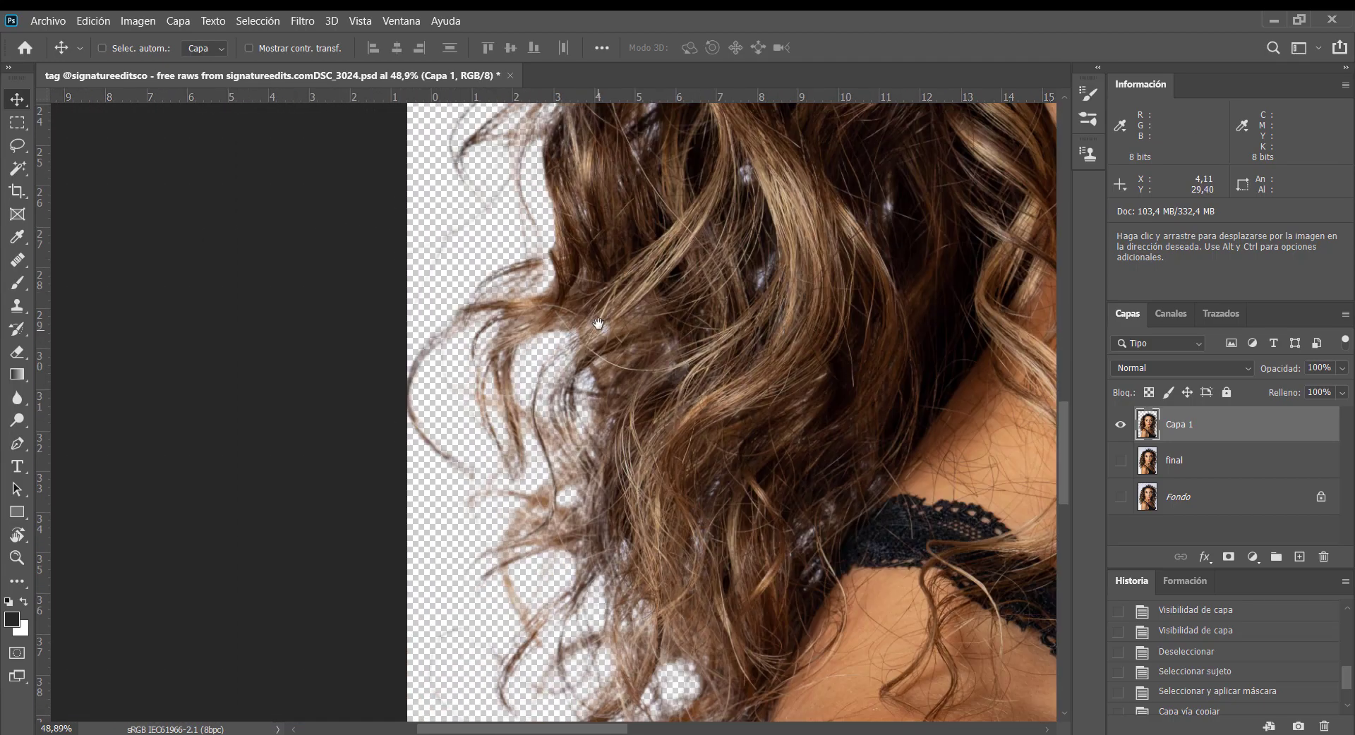
pyautogui.hscroll(4, 972, 481)
# - Add an empty layer directly above "final" and name it "fondo color"
pyautogui.click(1228, 465)
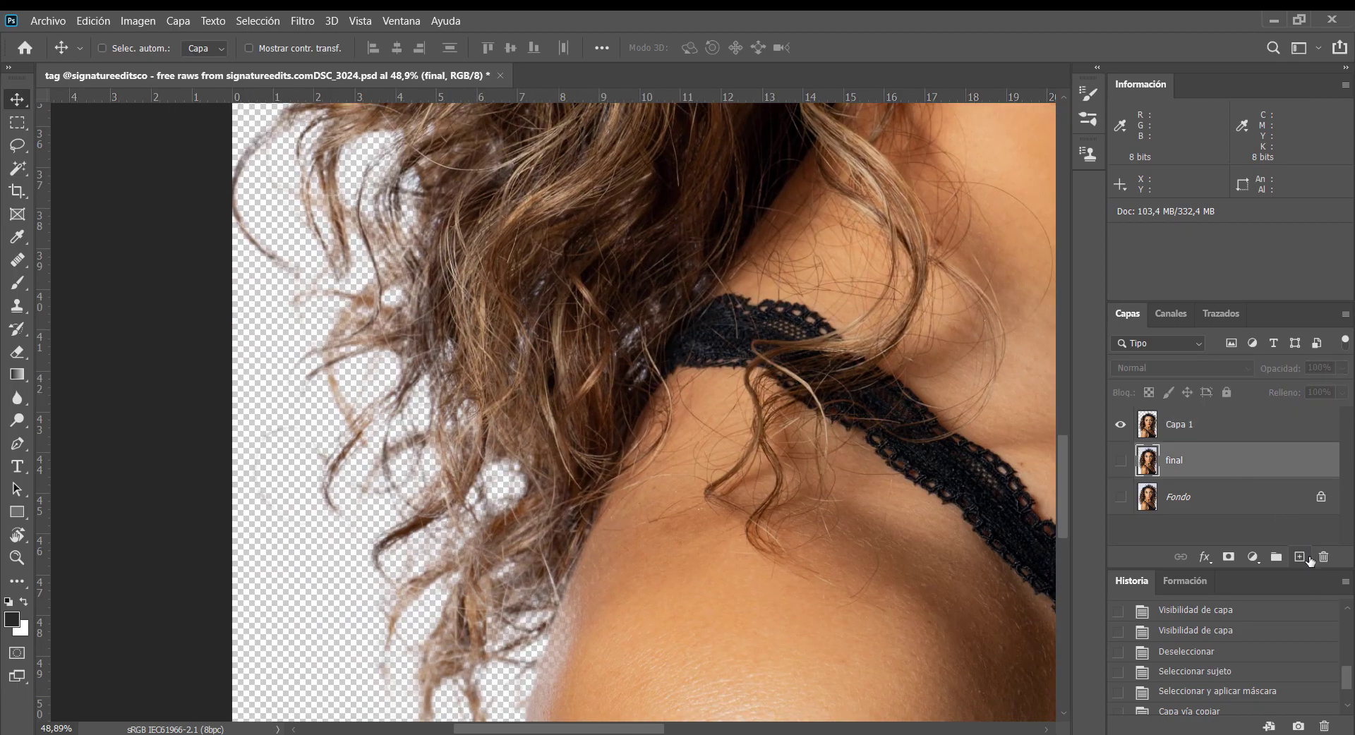
pyautogui.click(1299, 557)
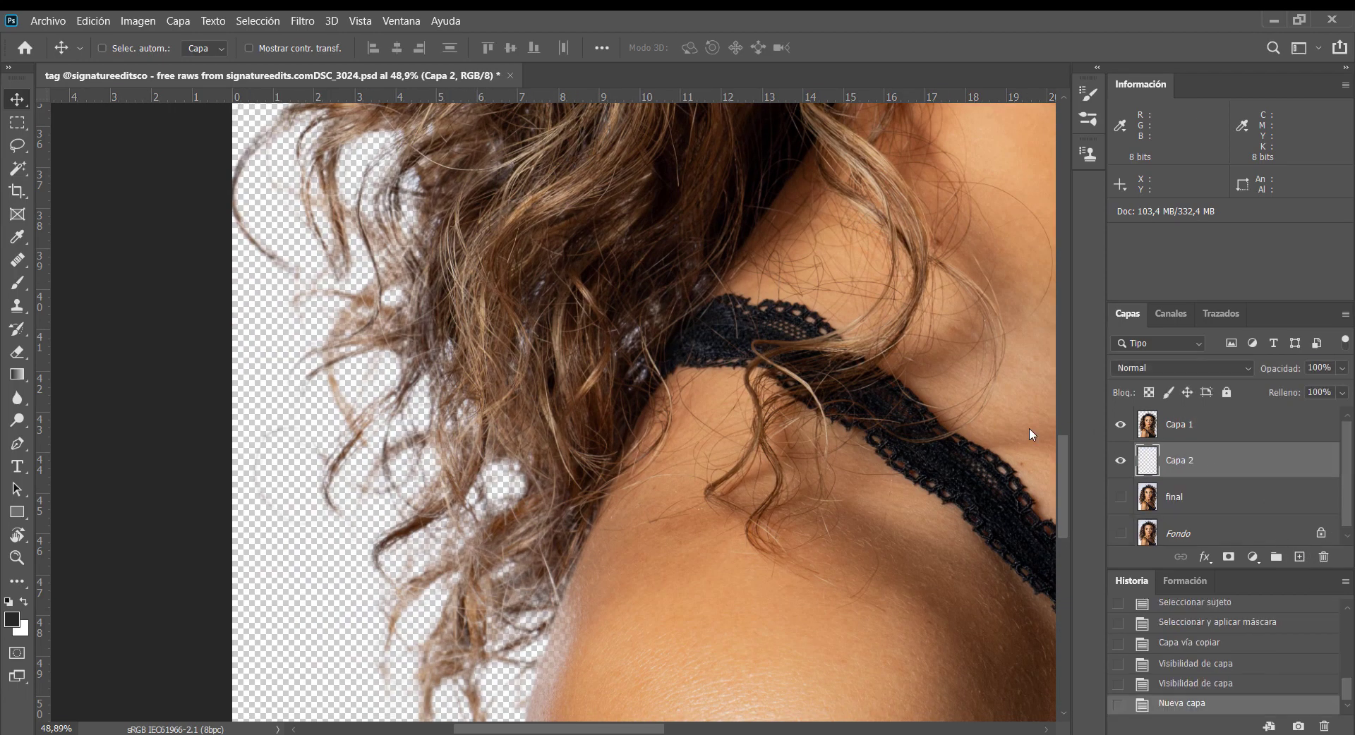
pyautogui.doubleClick(1185, 463)
pyautogui.press('Return')
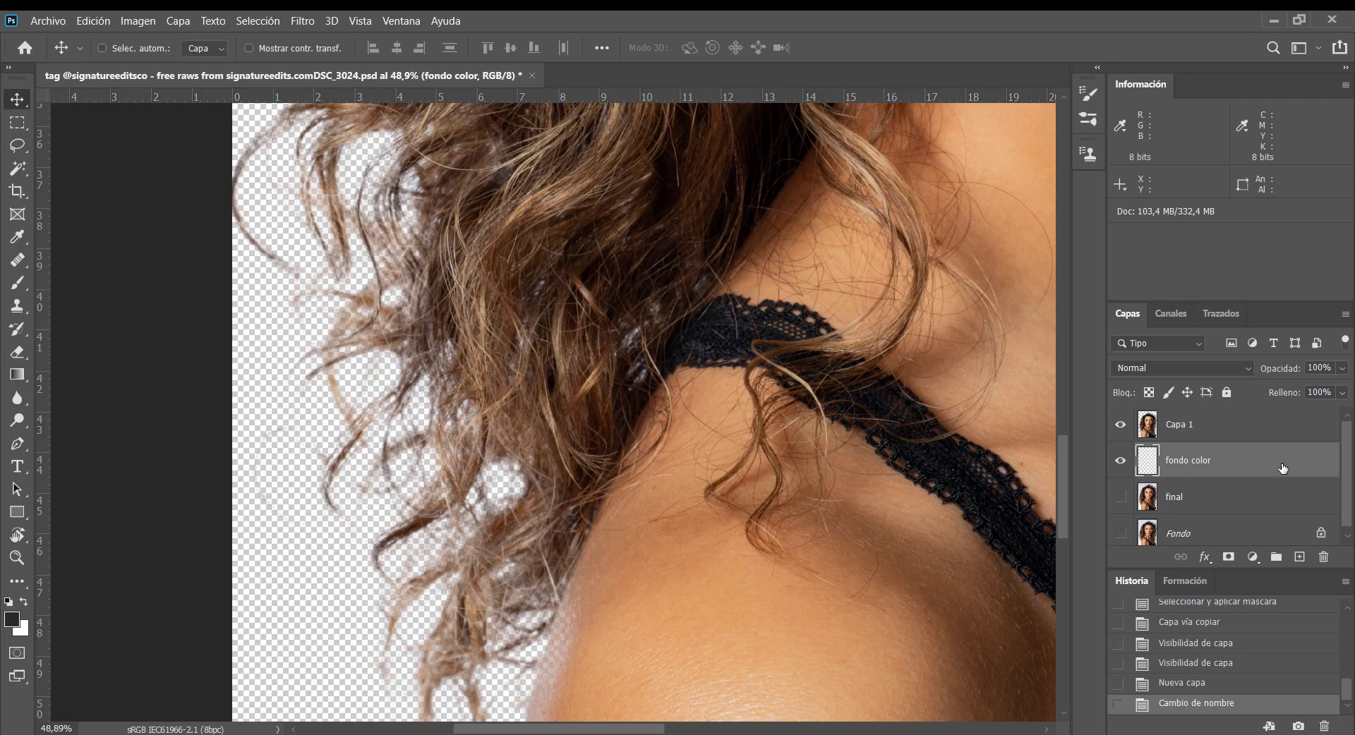
# - Set the foreground colour to a bright turquoise green with a hue of 162°
pyautogui.click(12, 620)
pyautogui.click(657, 280)
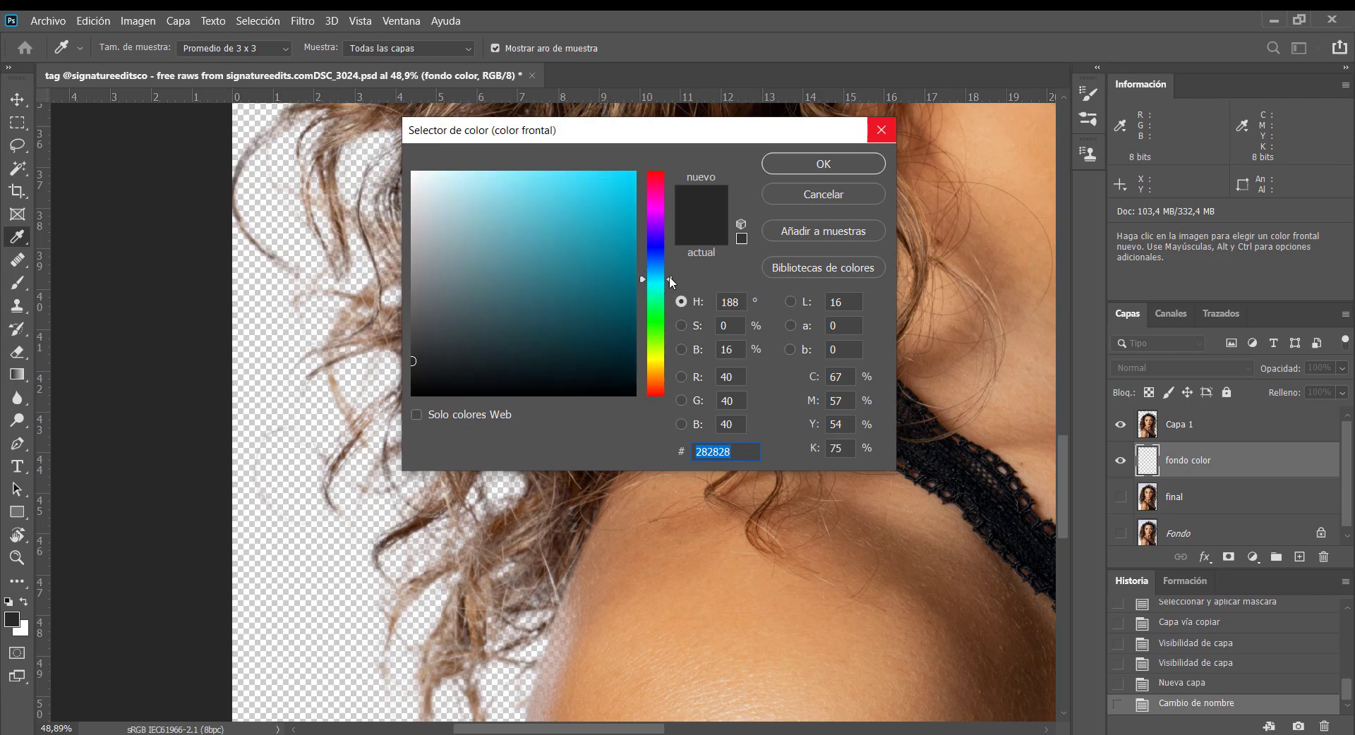
pyautogui.moveTo(669, 278); pyautogui.dragTo(670, 298)
pyautogui.click(578, 176)
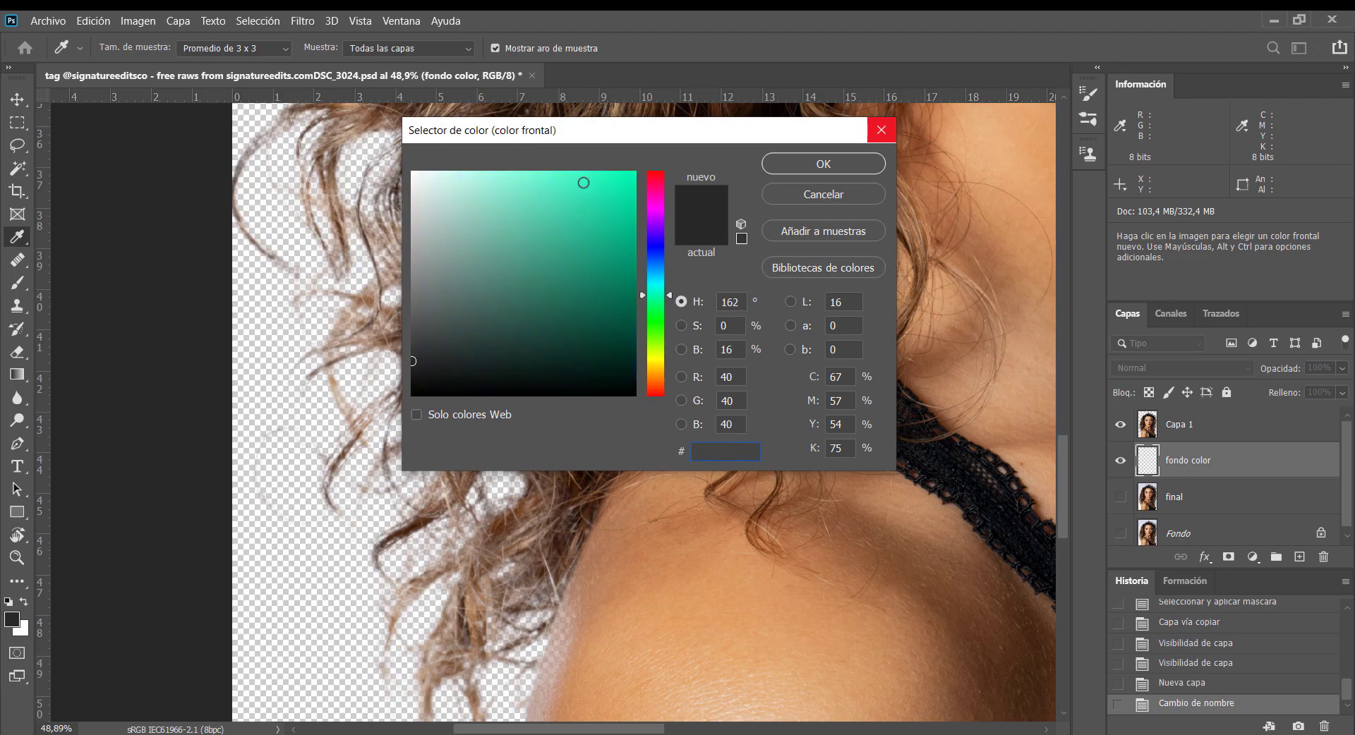
pyautogui.click(823, 164)
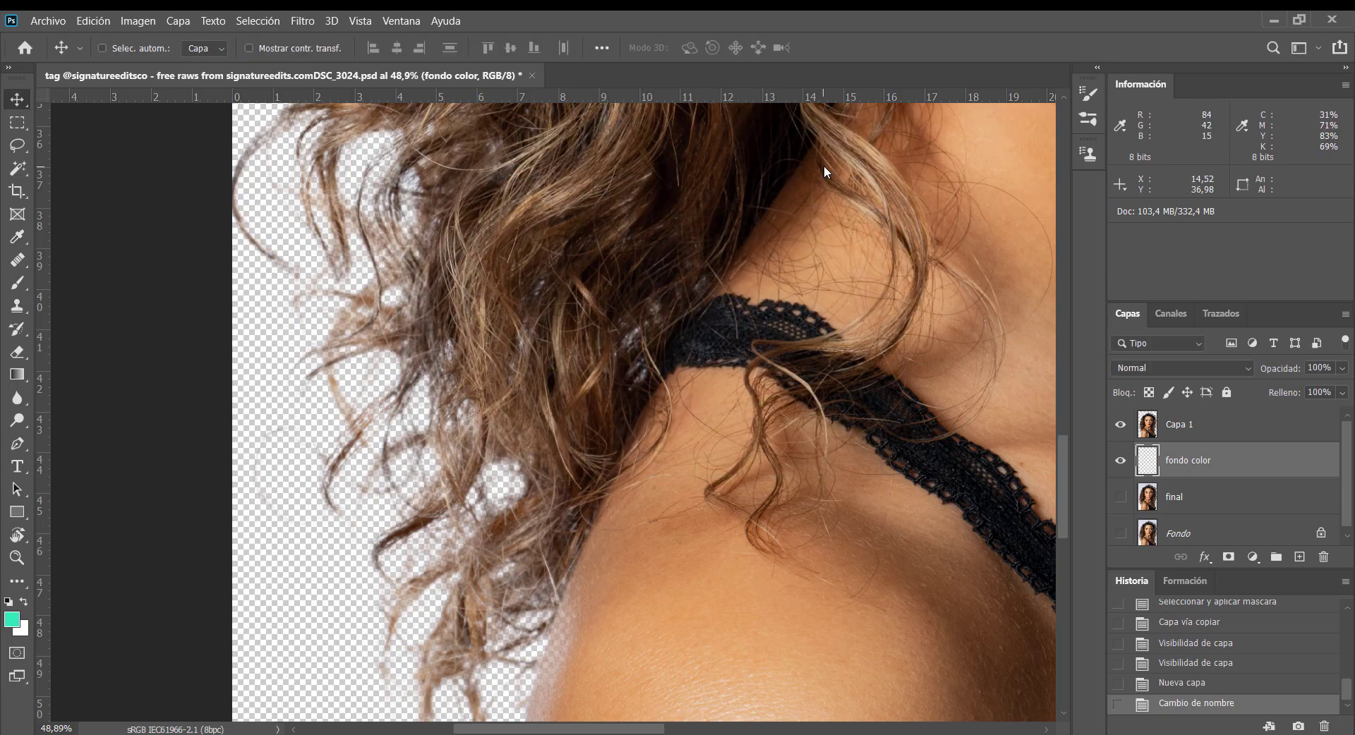
# - Fill the "fondo color" layer with the turquoise foreground colour and inspect the hair edges with the fill shown and hidden
pyautogui.hotkey('alt', 'BackSpace')
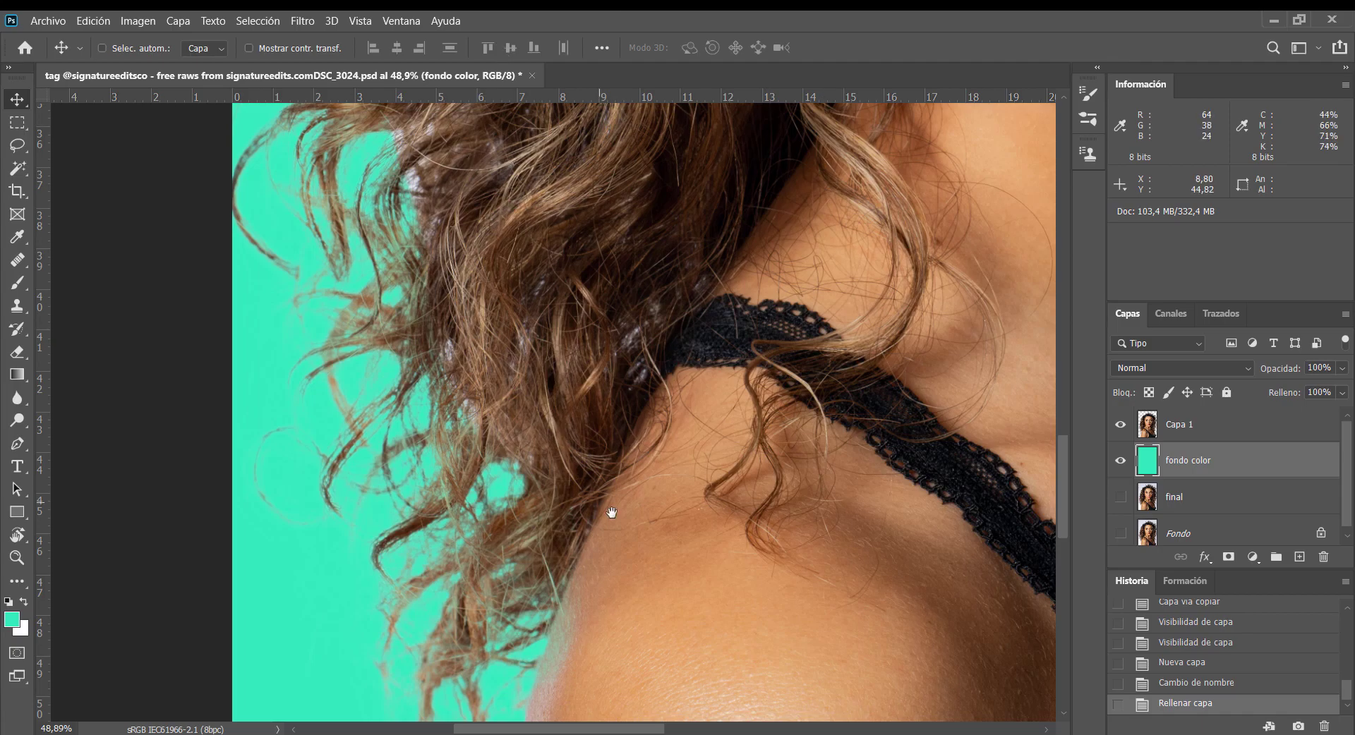
pyautogui.moveTo(612, 515); pyautogui.dragTo(503, 520)
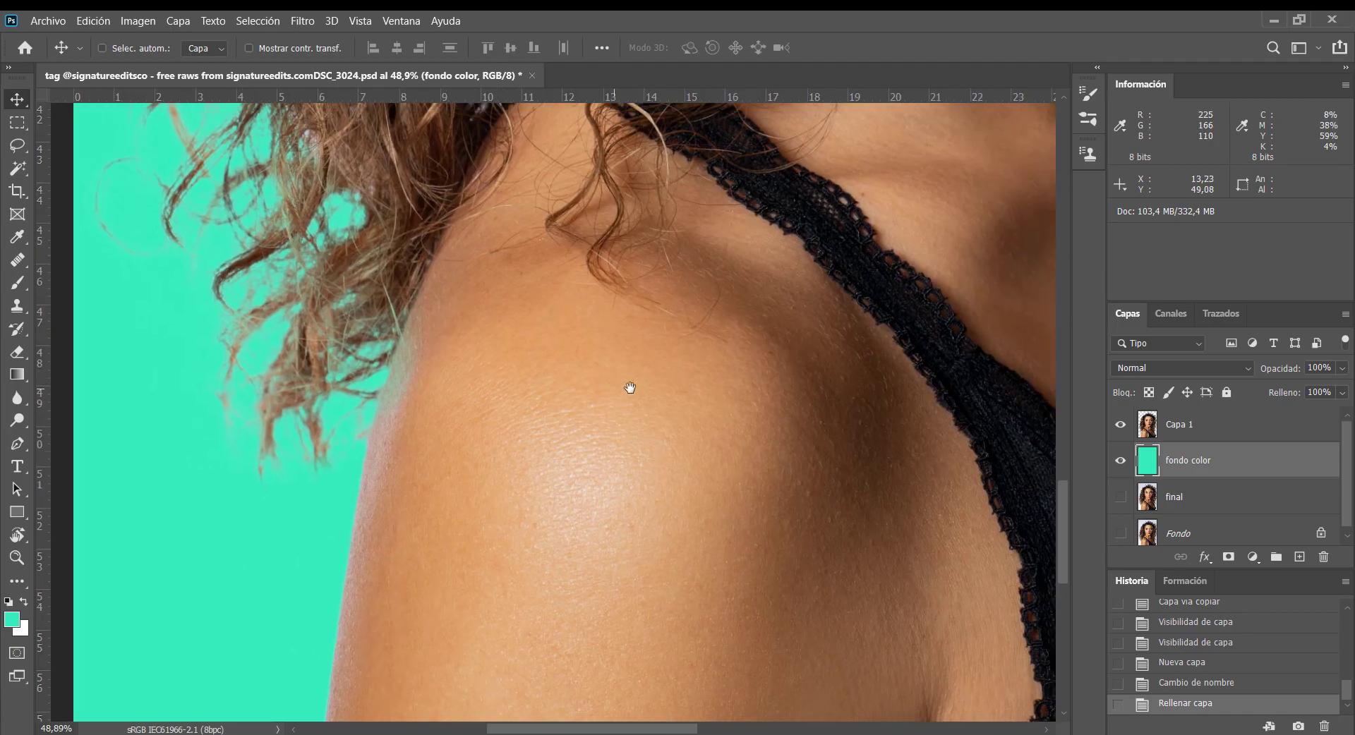
pyautogui.moveTo(629, 390); pyautogui.dragTo(578, 461)
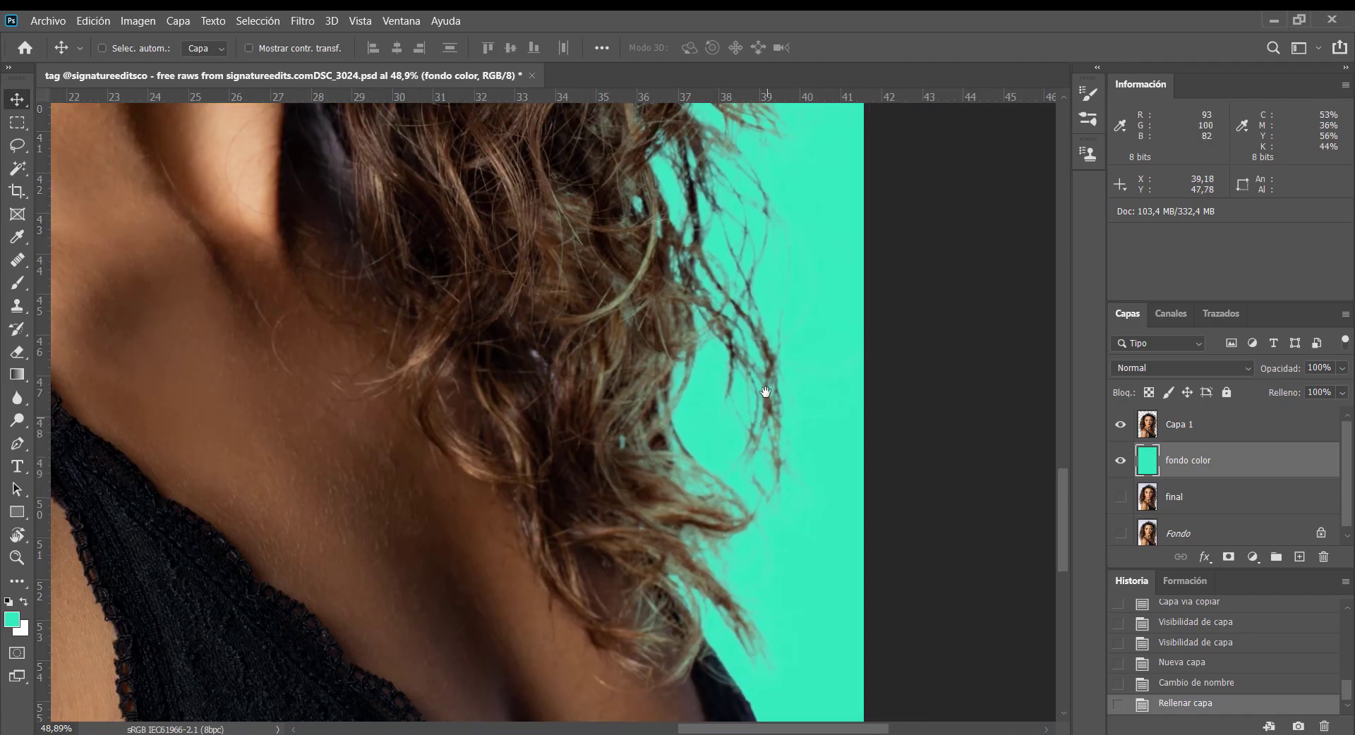
pyautogui.moveTo(765, 387); pyautogui.dragTo(864, 473)
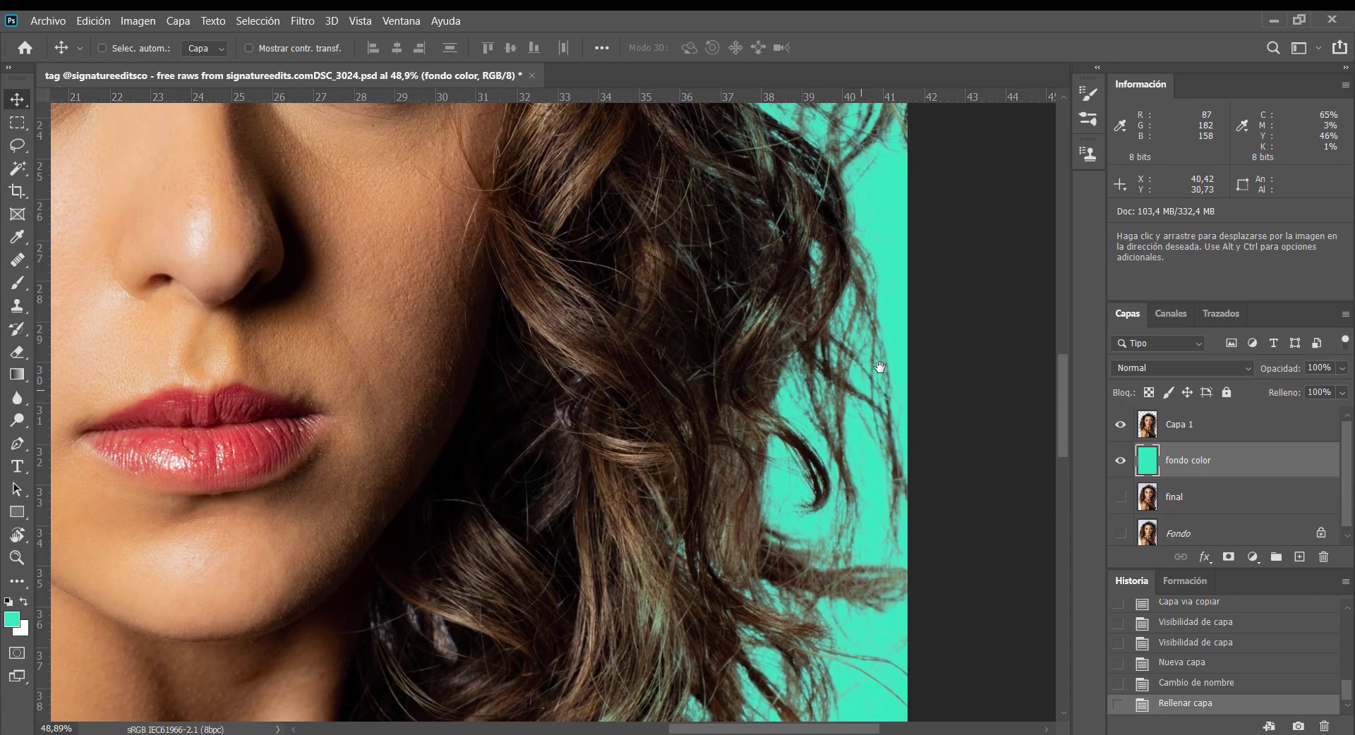
pyautogui.moveTo(705, 514); pyautogui.dragTo(826, 301)
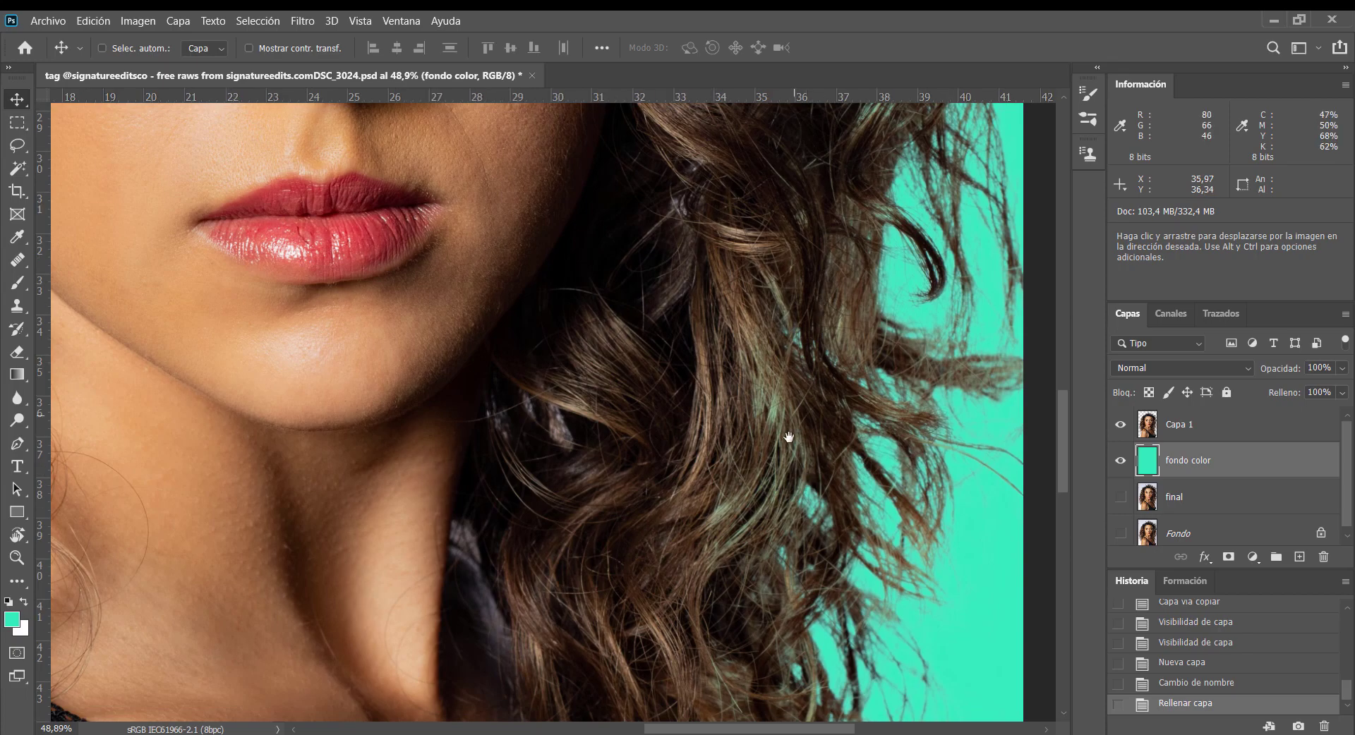
pyautogui.click(1121, 462)
pyautogui.click(1120, 460)
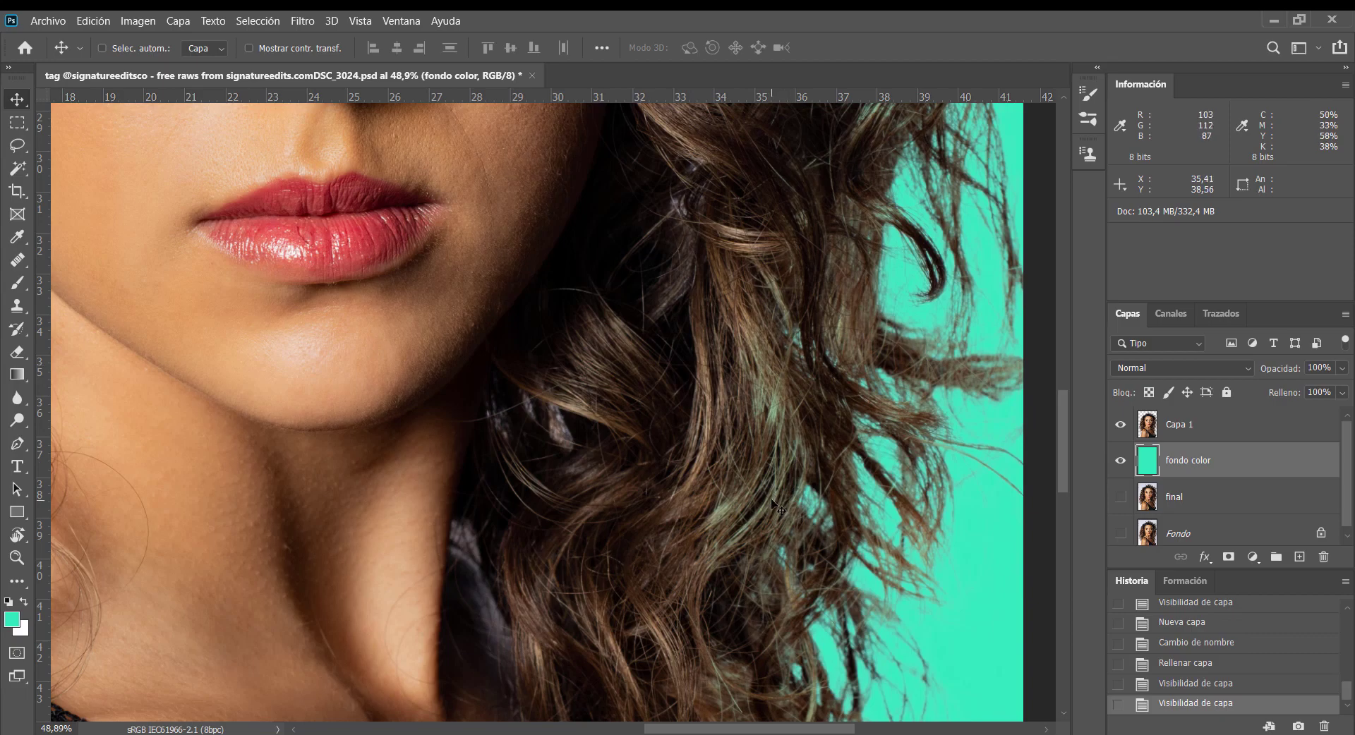
# - Duplicate the cut-out layer "Capa 1" once to strengthen the semi-transparent areas of the hair
pyautogui.click(1190, 428)
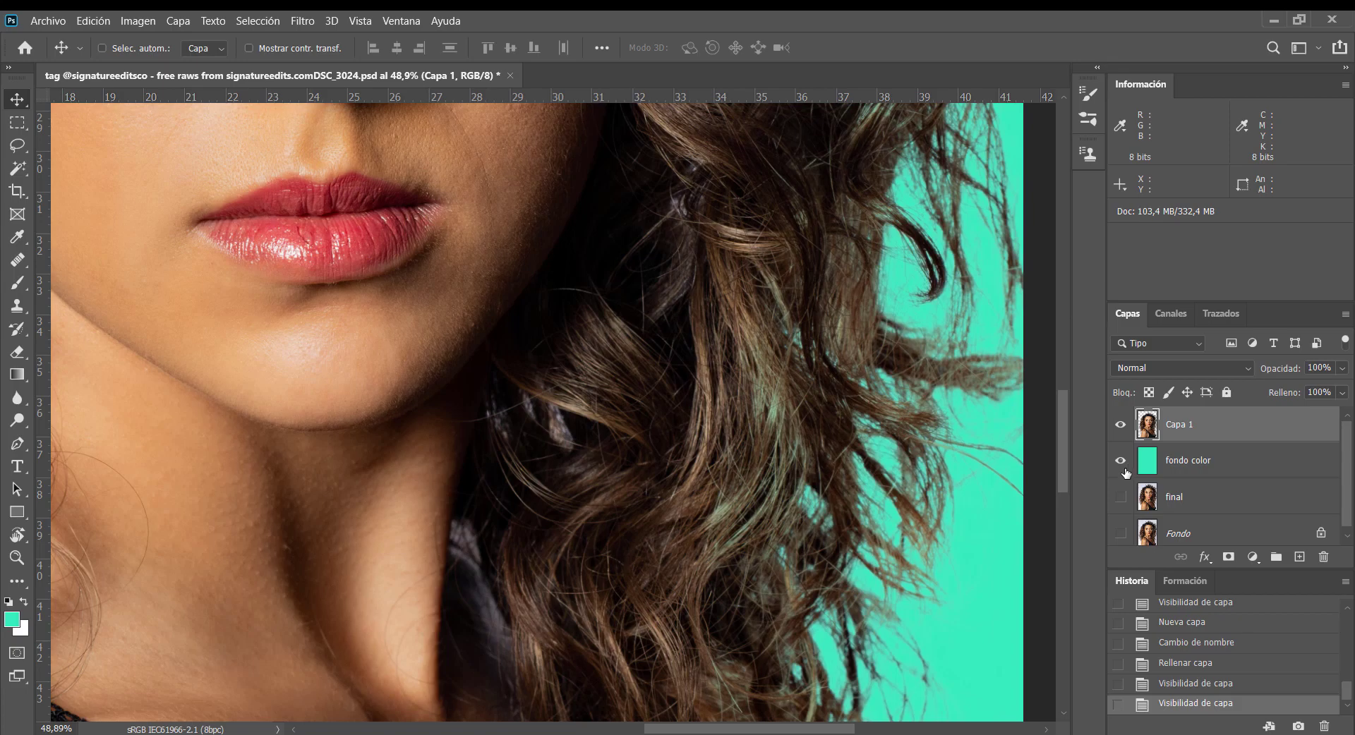
pyautogui.press('ctrl')
pyautogui.hotkey('ctrl', 'j')
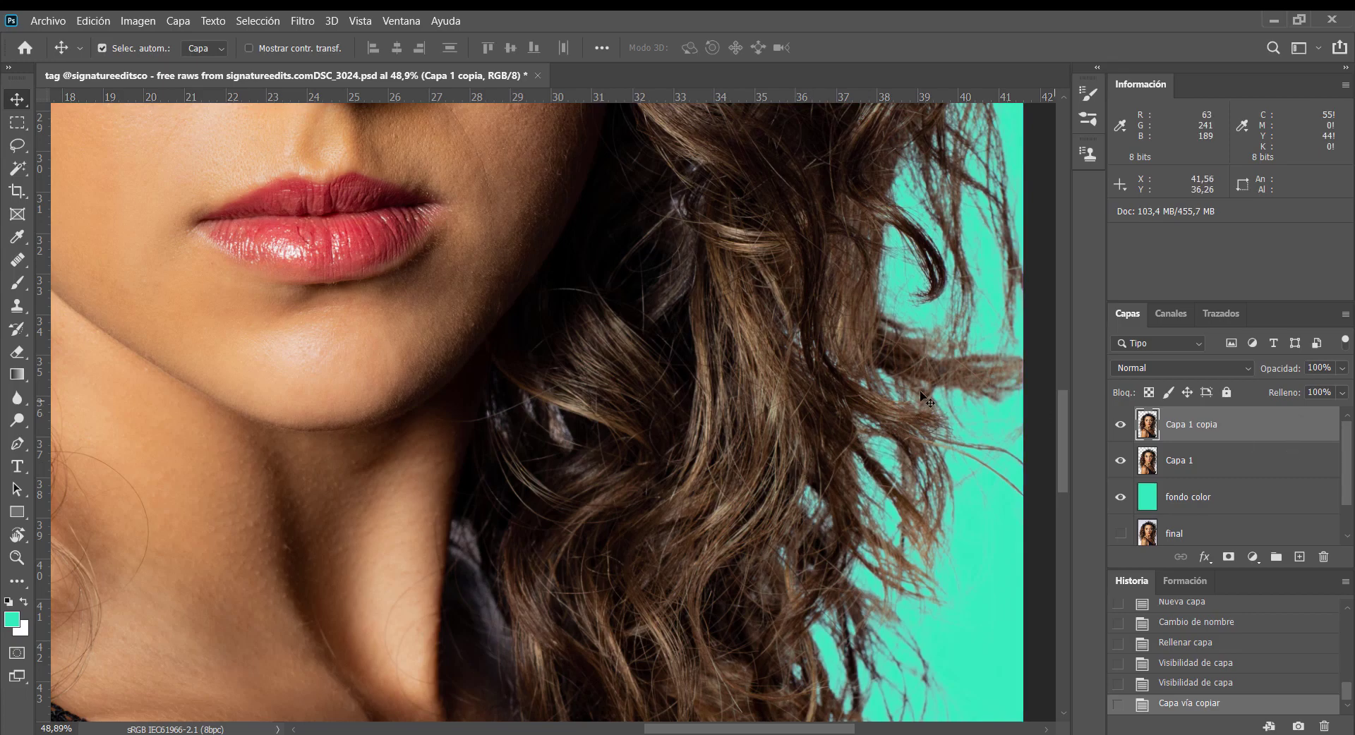
# - Duplicate the cut-out repeatedly up to "Capa 1 copia 13" to demonstrate how stacked copies affect the hair edges
pyautogui.hotkey('ctrl', 'j')
pyautogui.hotkey('ctrl', 'j')
pyautogui.hotkey('ctrl', 'j')
pyautogui.hotkey('ctrl', 'j')
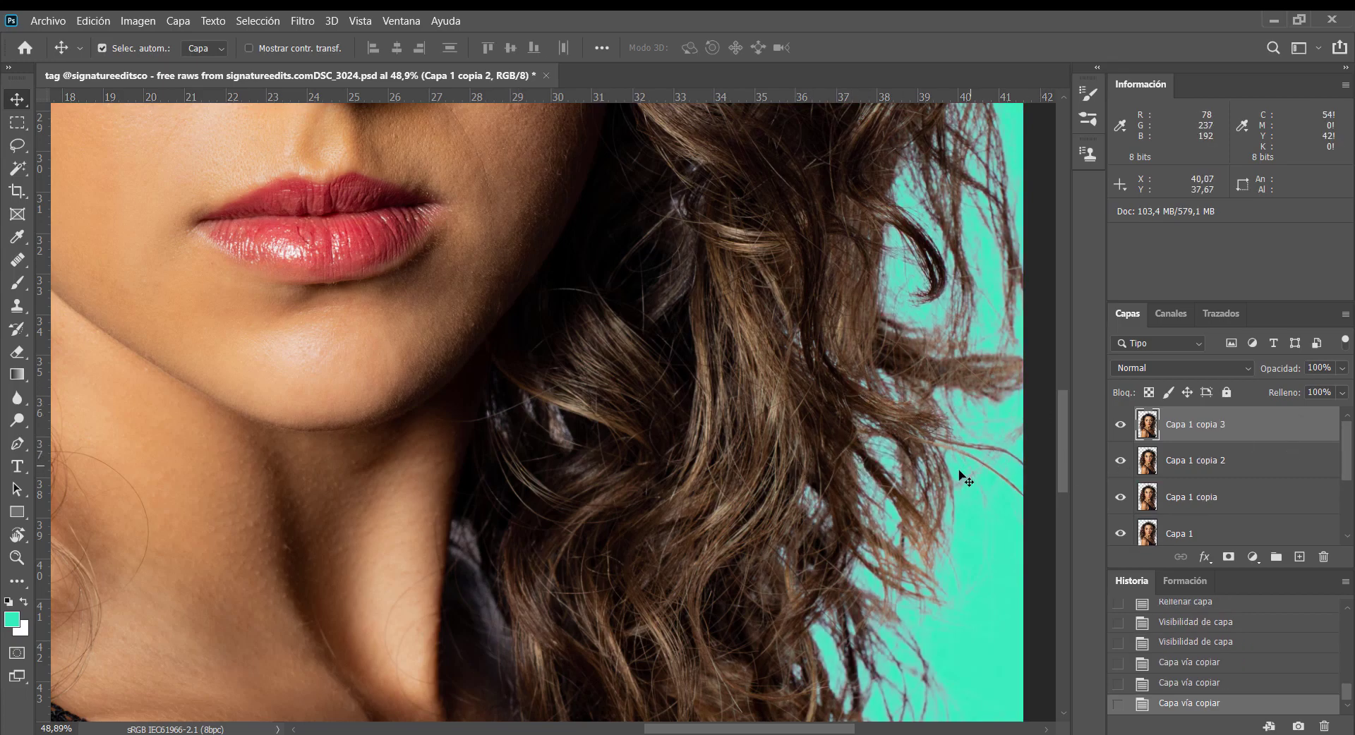
pyautogui.hotkey('ctrl', 'j')
pyautogui.hotkey('ctrl', 'j')
pyautogui.hotkey('ctrl', 'j')
pyautogui.hotkey('ctrl', 'j')
pyautogui.hotkey('ctrl', 'j')
pyautogui.hotkey('ctrl', 'j')
pyautogui.hotkey('ctrl', 'j')
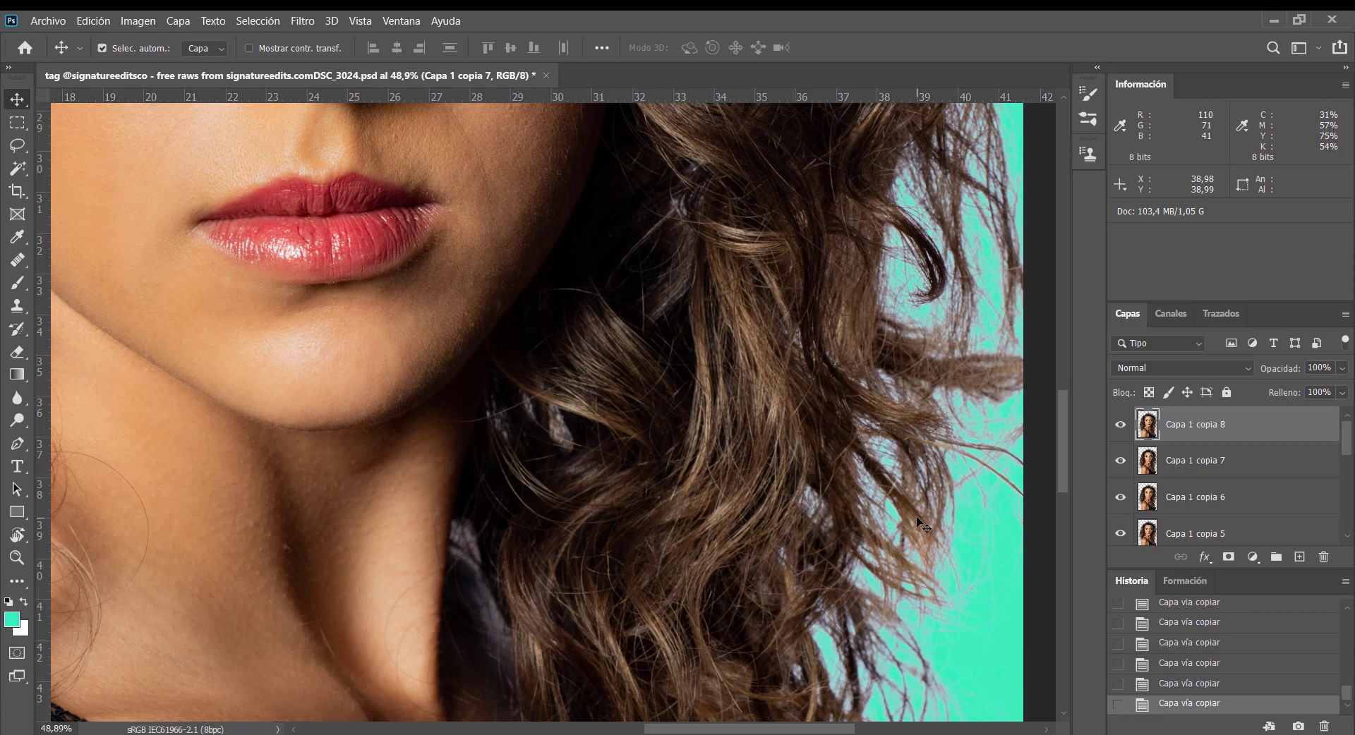
pyautogui.hotkey('ctrl', 'j')
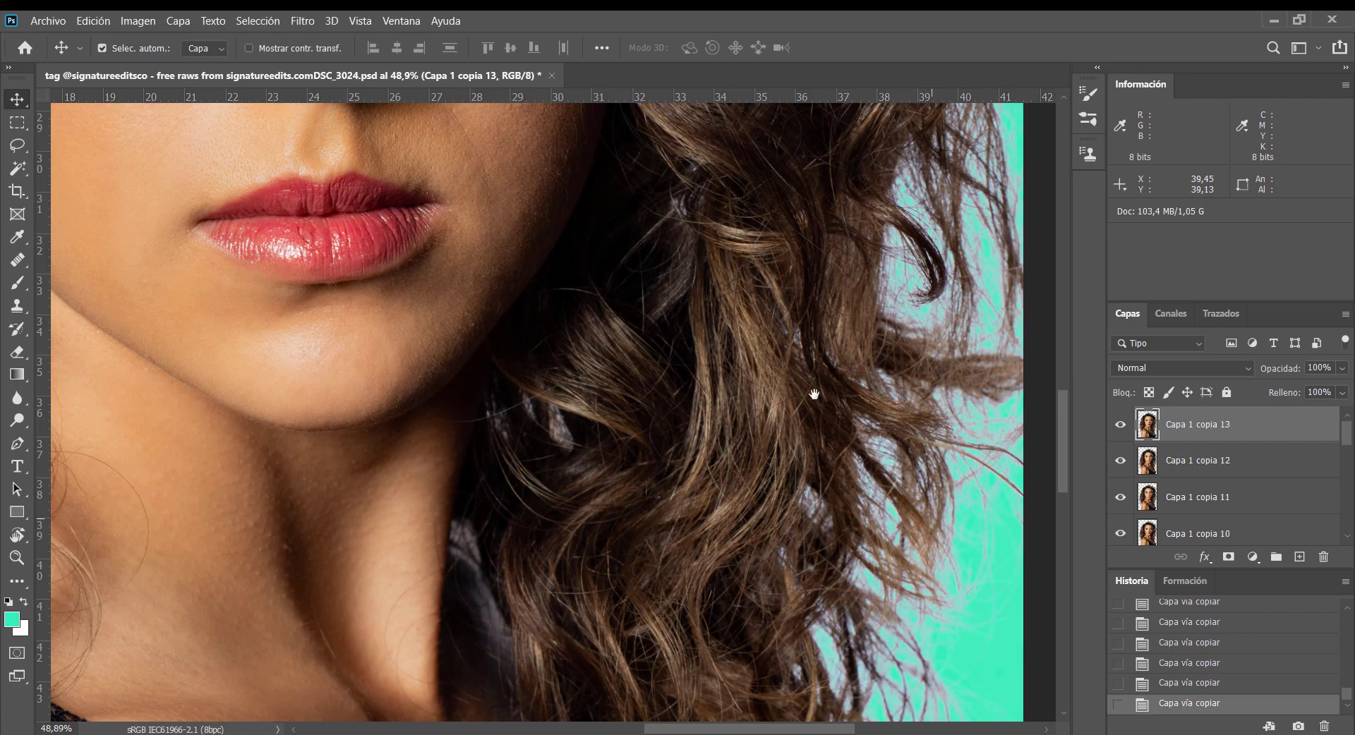
# - Check the fringed hair edges and delete the extra duplicates from "Capa 1 copia 13" down to "Capa 1 copia 2"
pyautogui.scroll(-4, 811, 397)
pyautogui.hscroll(4, 811, 396)
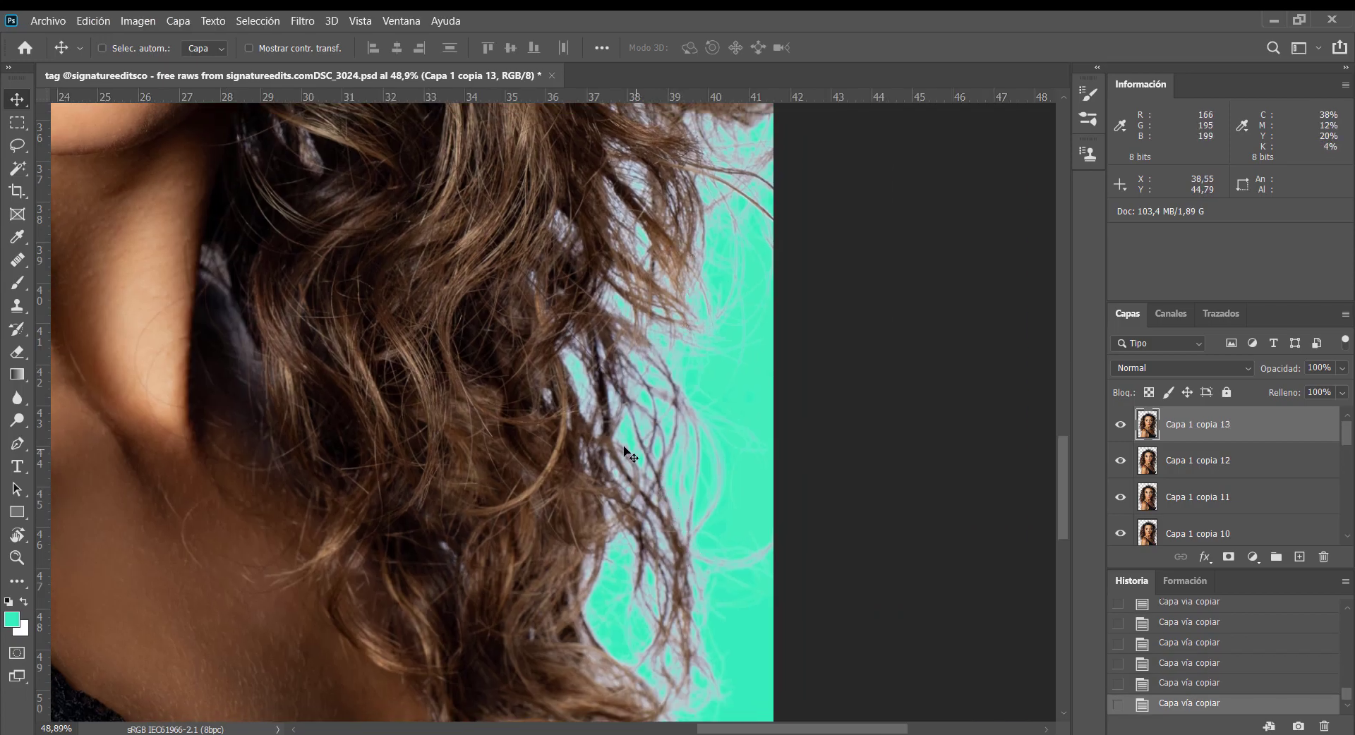
pyautogui.keyDown('ctrl'); pyautogui.click(691, 572); pyautogui.keyUp('ctrl')
pyautogui.scroll(-4, 692, 572)
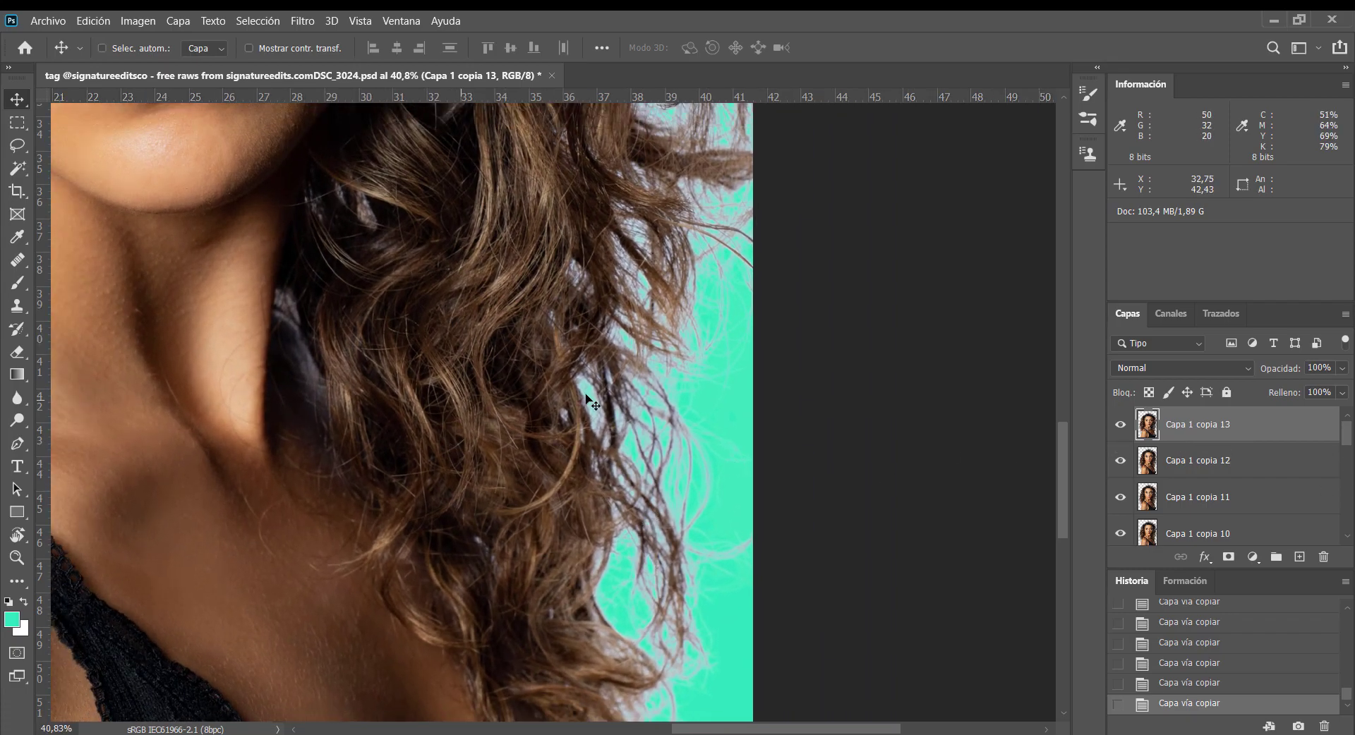
pyautogui.scroll(-5, 1271, 455)
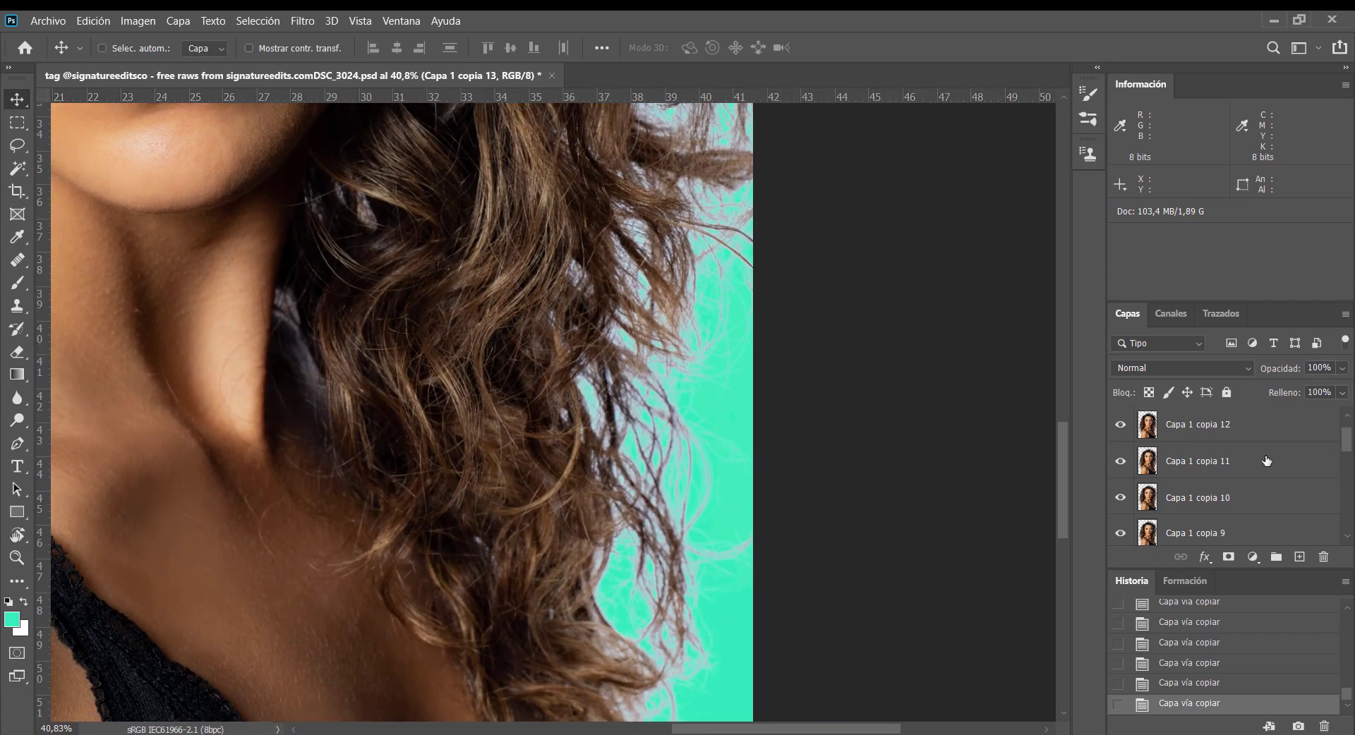
pyautogui.scroll(-1, 1263, 467)
pyautogui.keyDown('shift'); pyautogui.click(1249, 498); pyautogui.keyUp('shift')
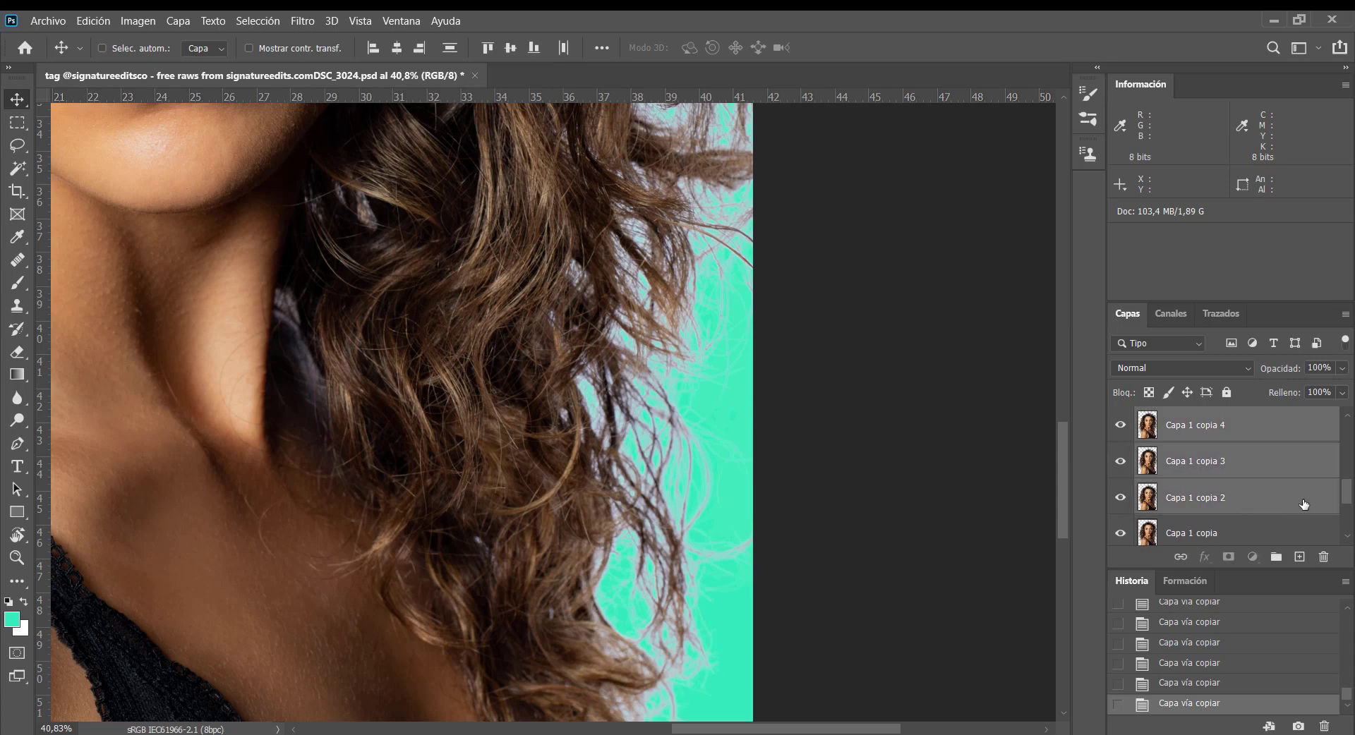
pyautogui.press('Delete')
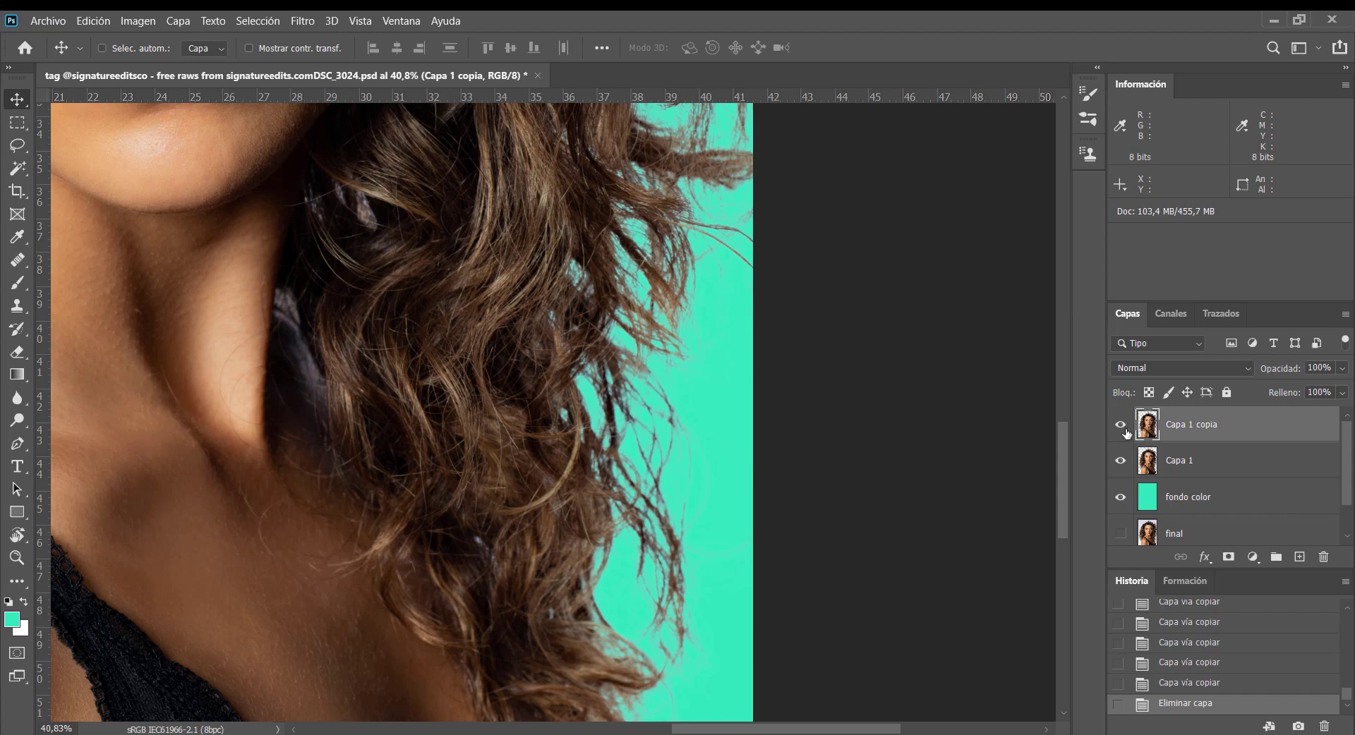
# - Compare the hair with "Capa 1 copia" hidden and shown, both close up and on the whole portrait
pyautogui.scroll(3, 426, 318)
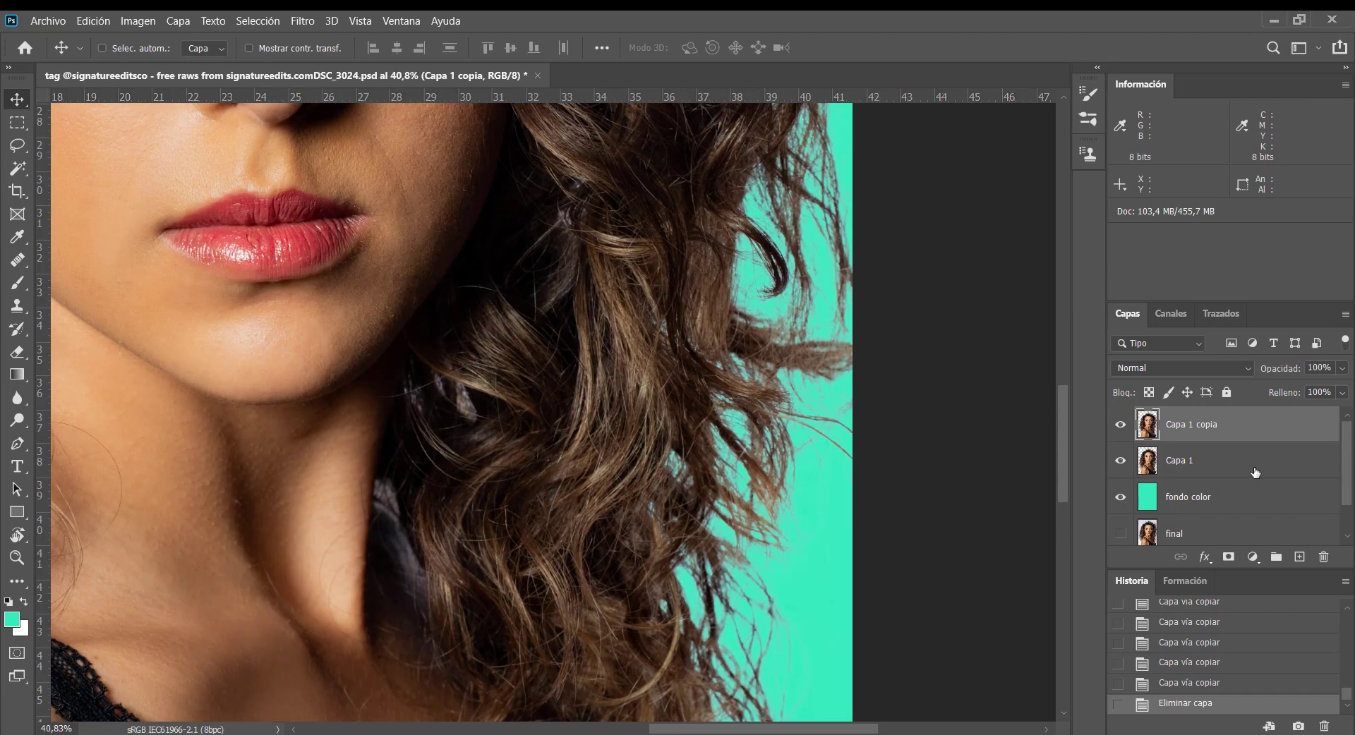
pyautogui.click(1121, 425)
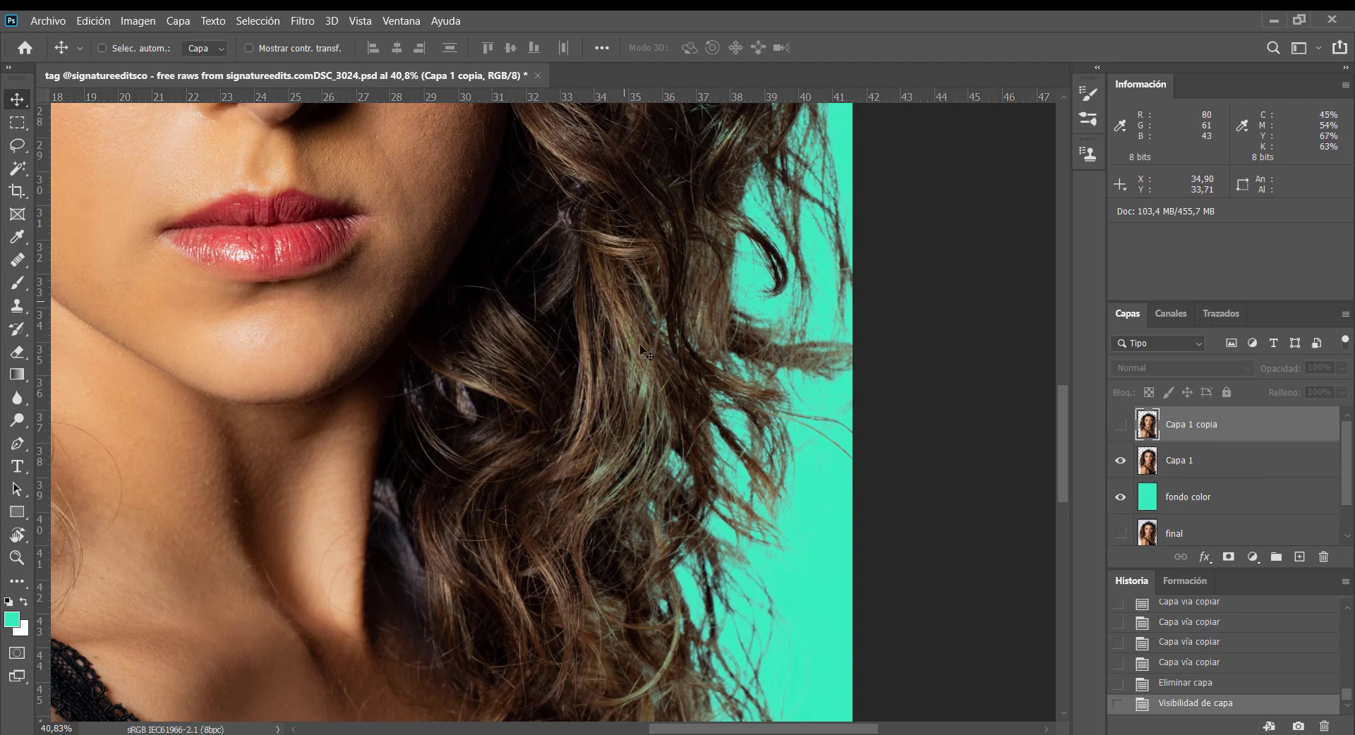
pyautogui.click(1122, 429)
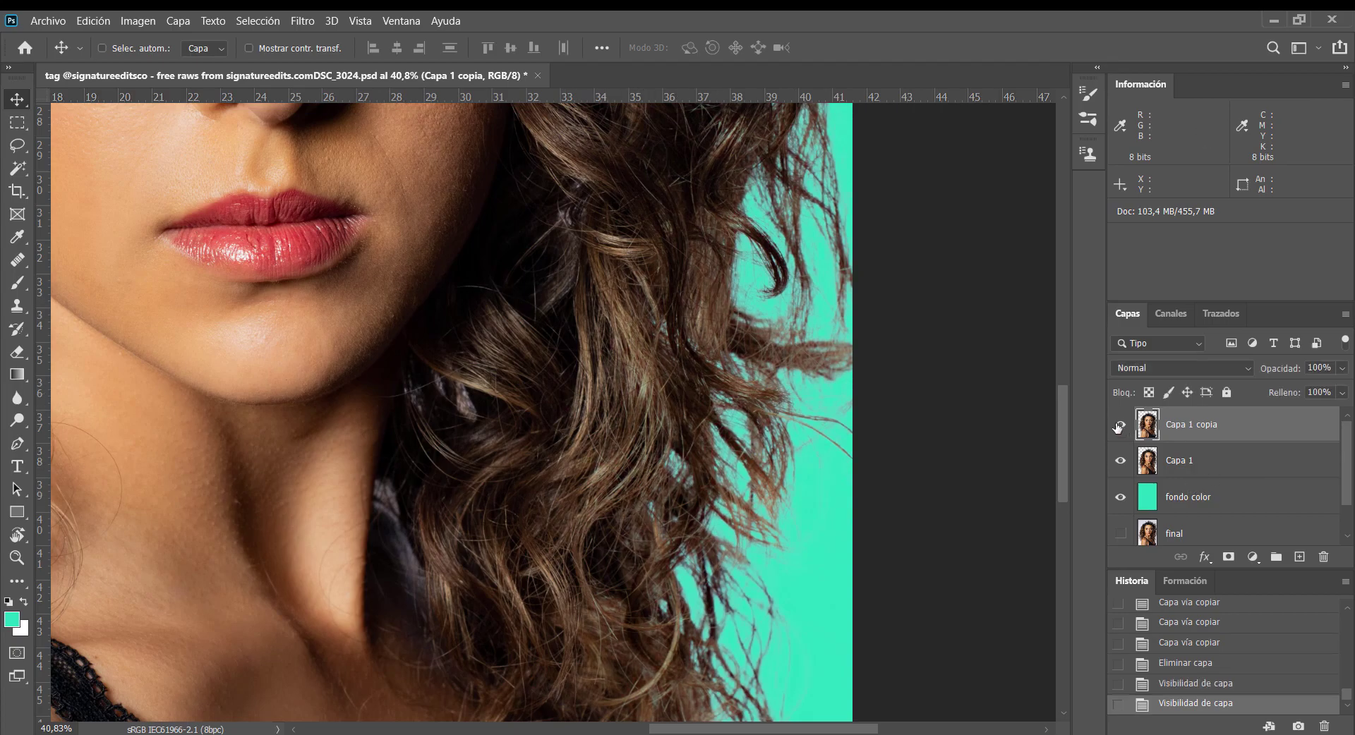
pyautogui.scroll(-5, 731, 416)
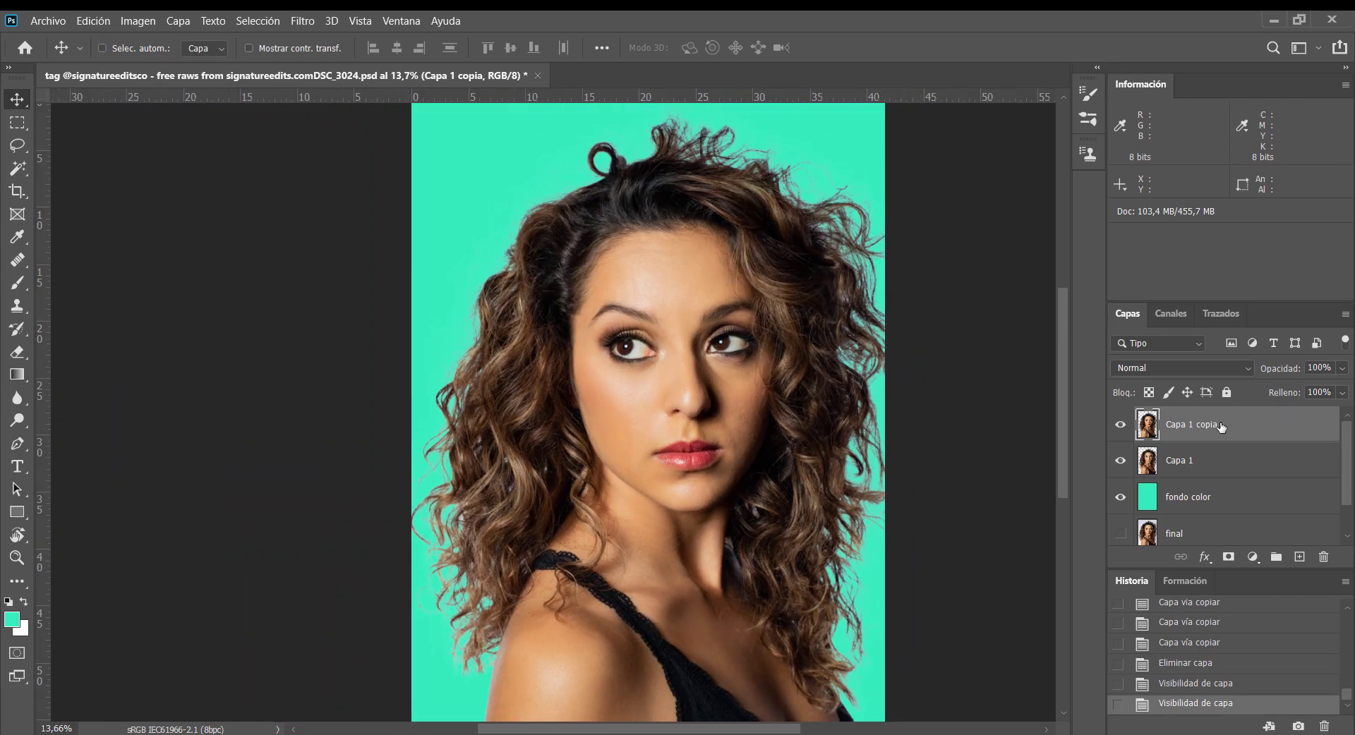
pyautogui.click(1120, 427)
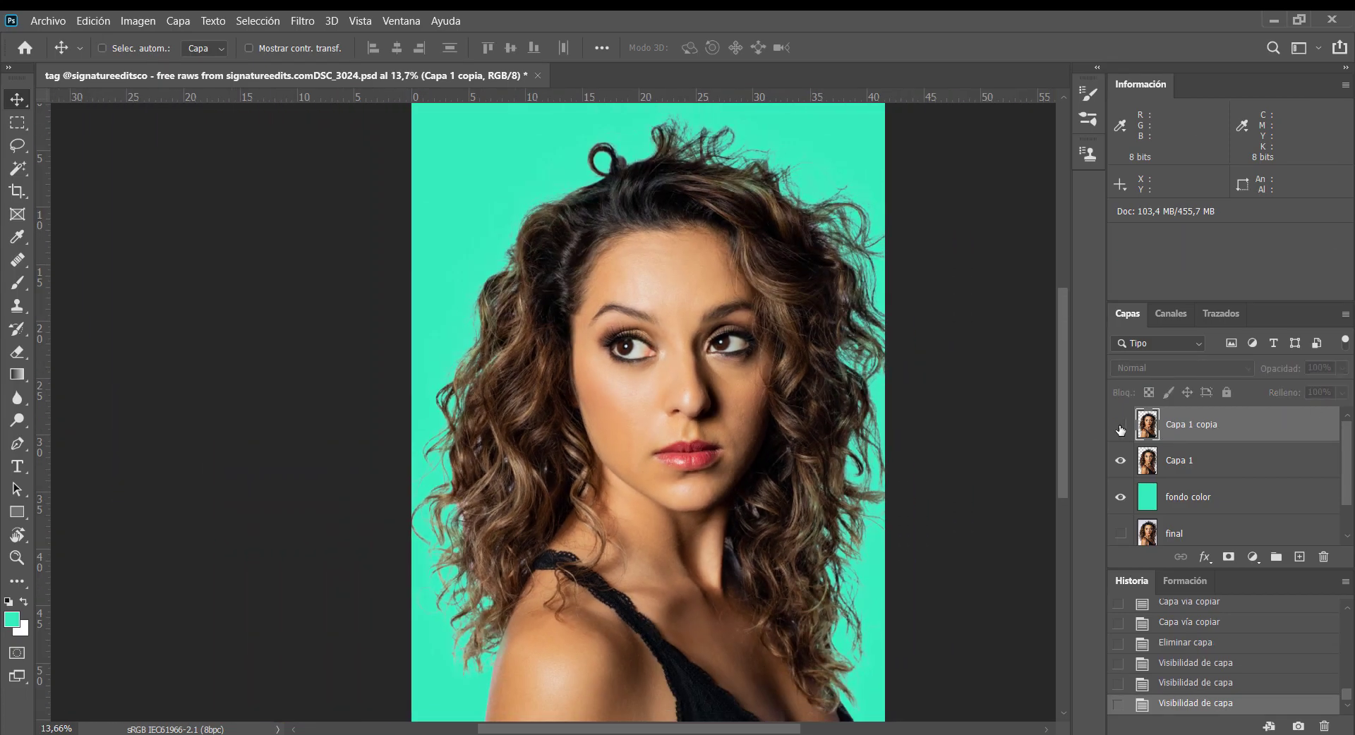
pyautogui.click(1121, 427)
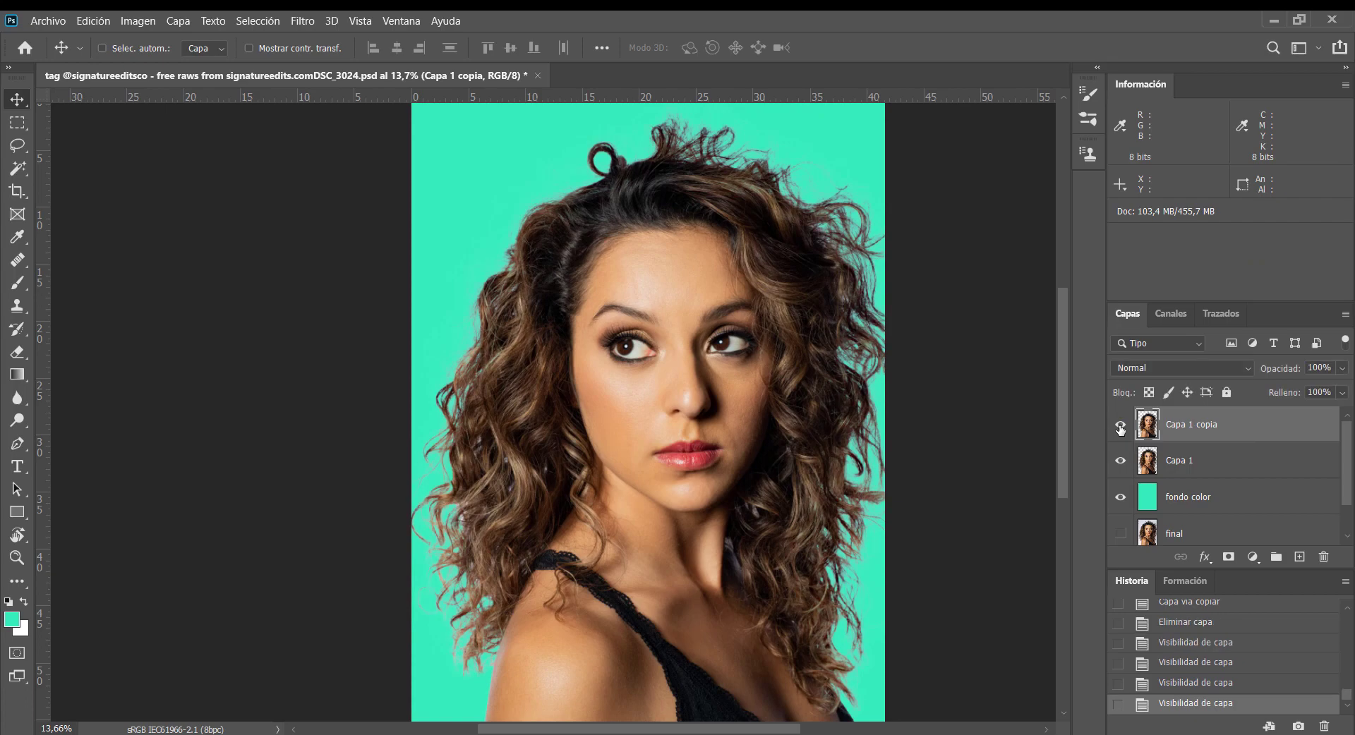
# - Merge "Capa 1 copia" down into "Capa 1" and rename the merged layer "silueteada"
pyautogui.press('ctrl')
pyautogui.hotkey('ctrl', 'e')
pyautogui.doubleClick(1178, 426)
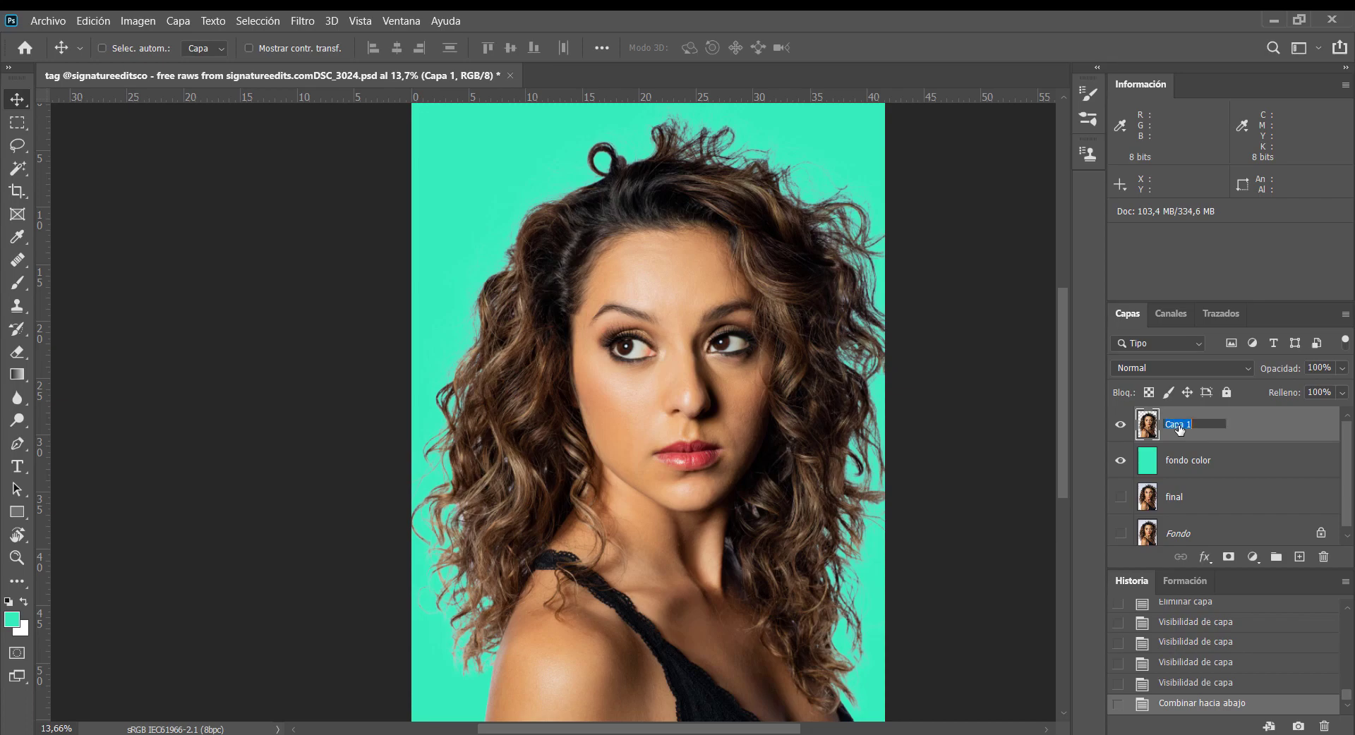
pyautogui.write('silueteada')
pyautogui.press('Return')
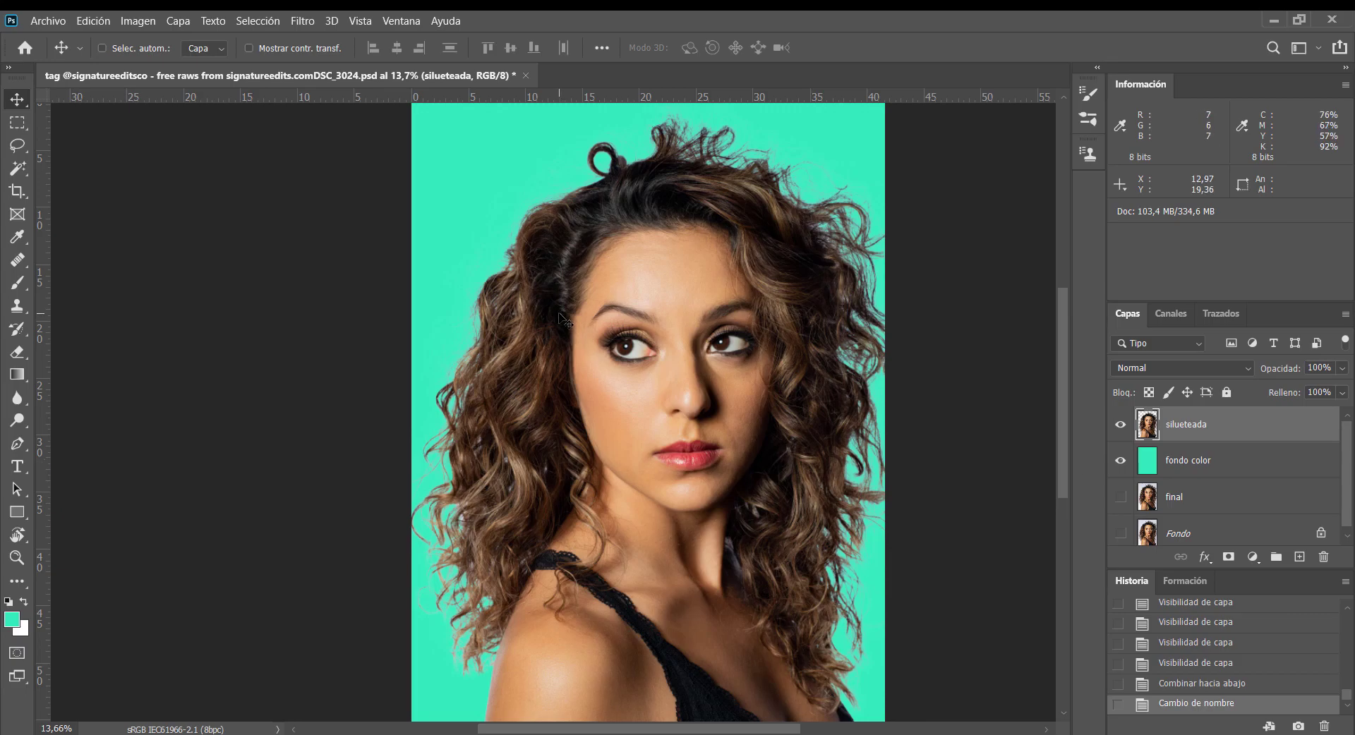
# - Examine the hair on the left side of the portrait up close for pale background remnants between the curls
pyautogui.moveTo(424, 547); pyautogui.dragTo(506, 610)
pyautogui.moveTo(542, 565); pyautogui.dragTo(493, 263)
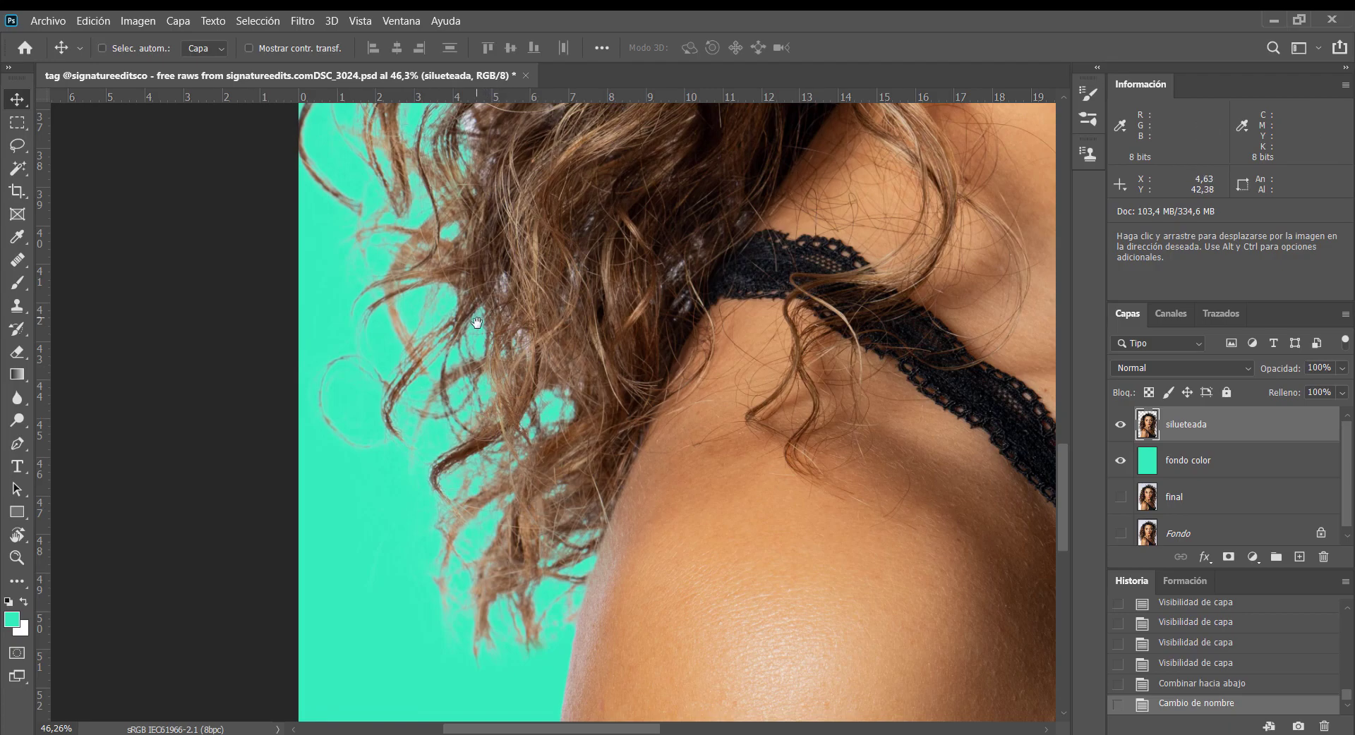
pyautogui.scroll(5, 401, 337)
pyautogui.scroll(3, 401, 337)
pyautogui.hotkey('ctrl', 'space')
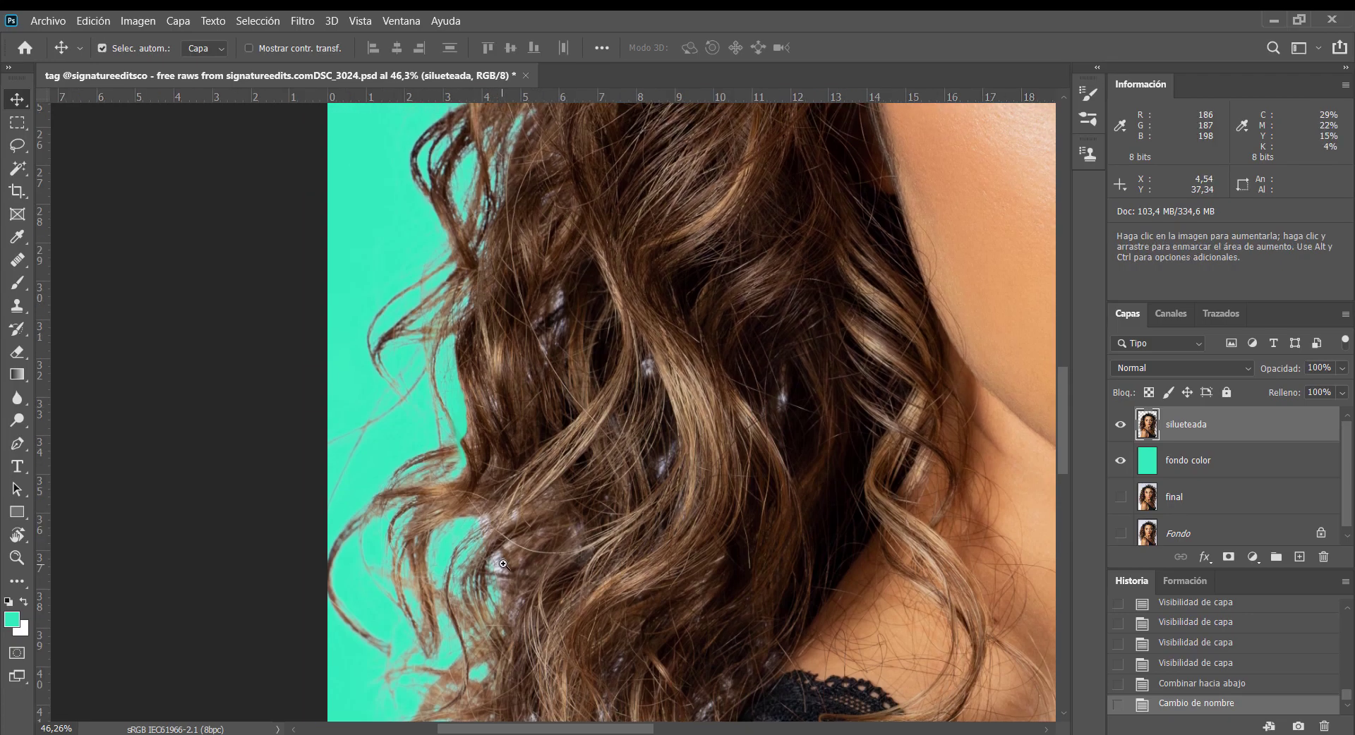
pyautogui.moveTo(501, 573); pyautogui.dragTo(579, 463)
pyautogui.scroll(3, 570, 449)
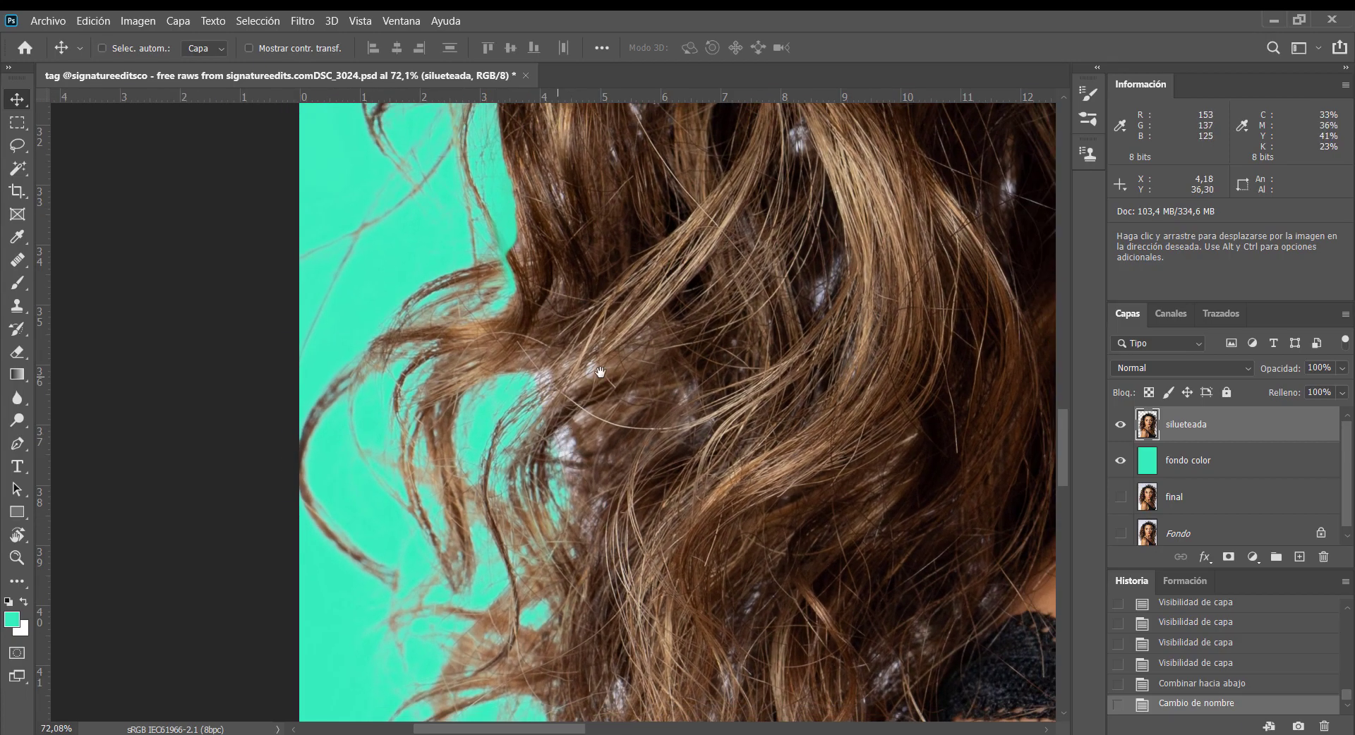
pyautogui.moveTo(827, 242); pyautogui.dragTo(775, 422)
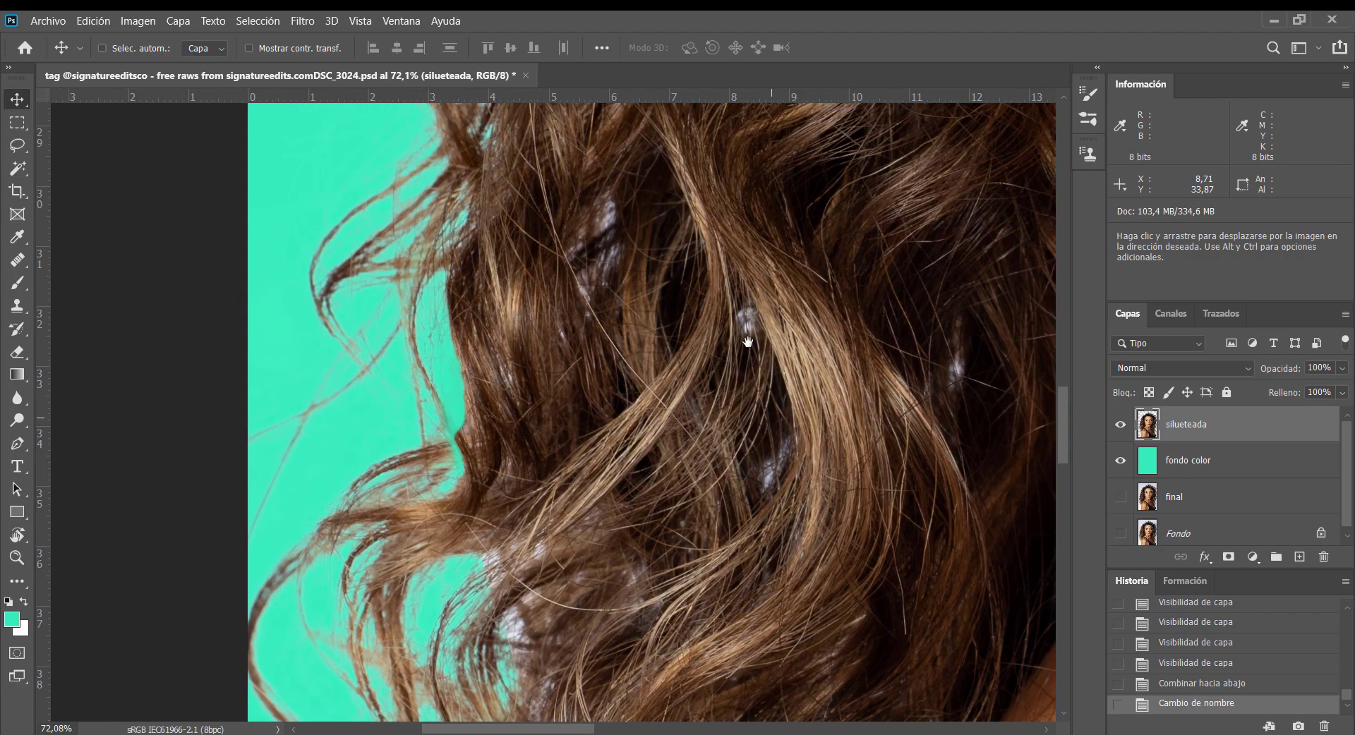
pyautogui.moveTo(618, 191); pyautogui.dragTo(548, 281)
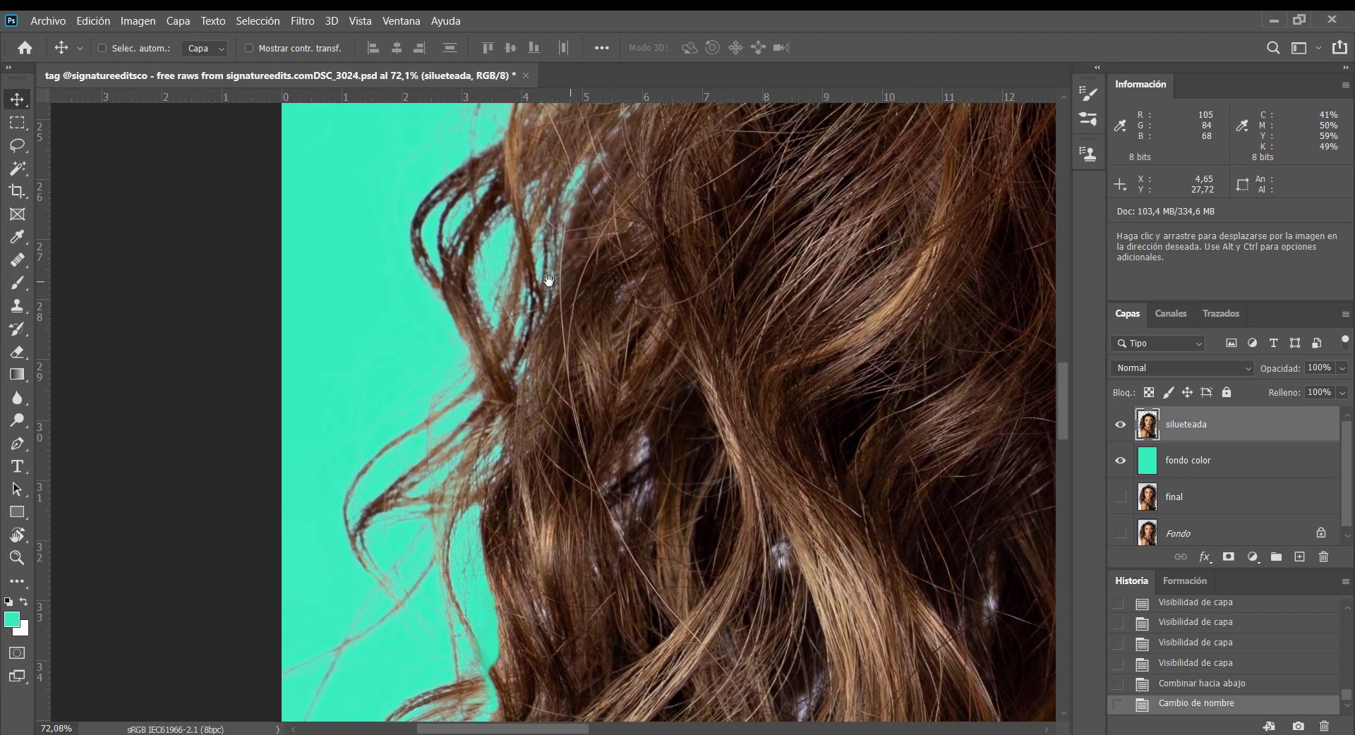
pyautogui.moveTo(565, 180); pyautogui.dragTo(623, 313)
pyautogui.hotkey('ctrl', '0')
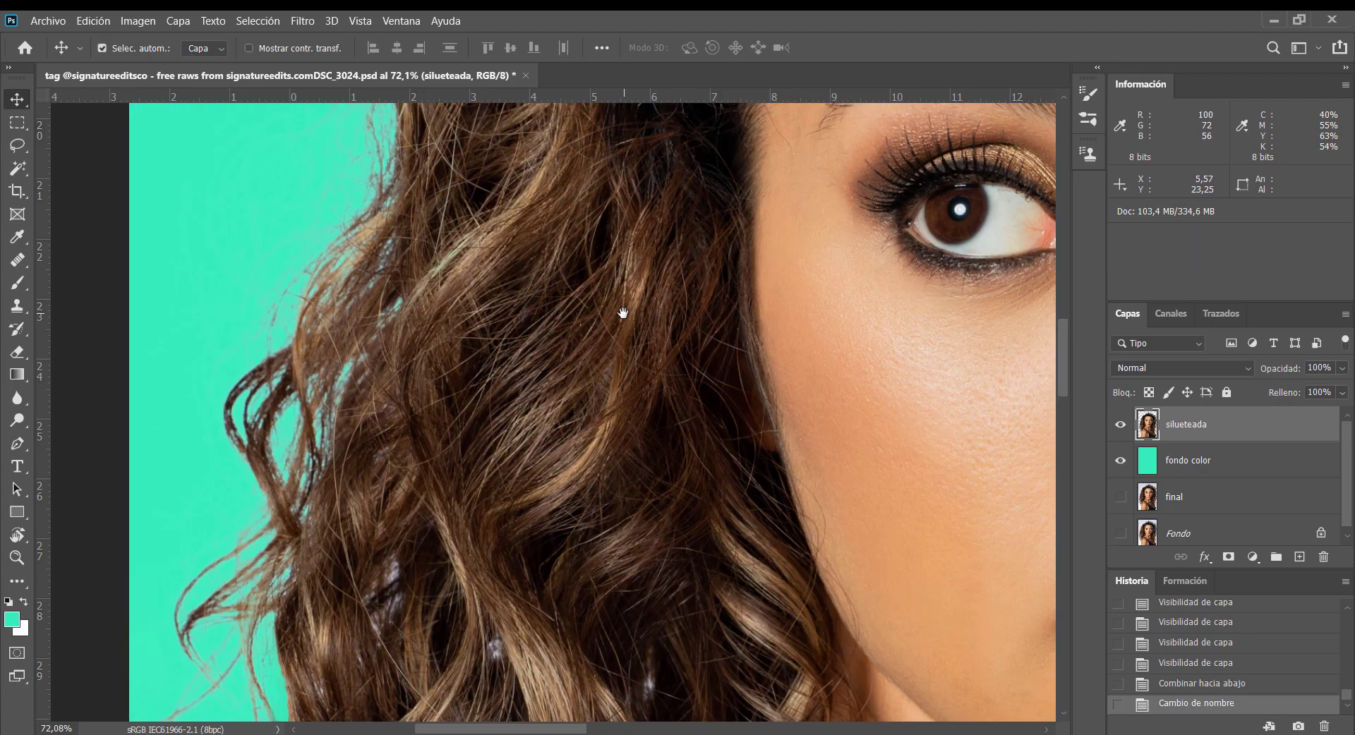
# - Try filling the "fondo color" layer with a much paler tint of the turquoise
pyautogui.click(1150, 460)
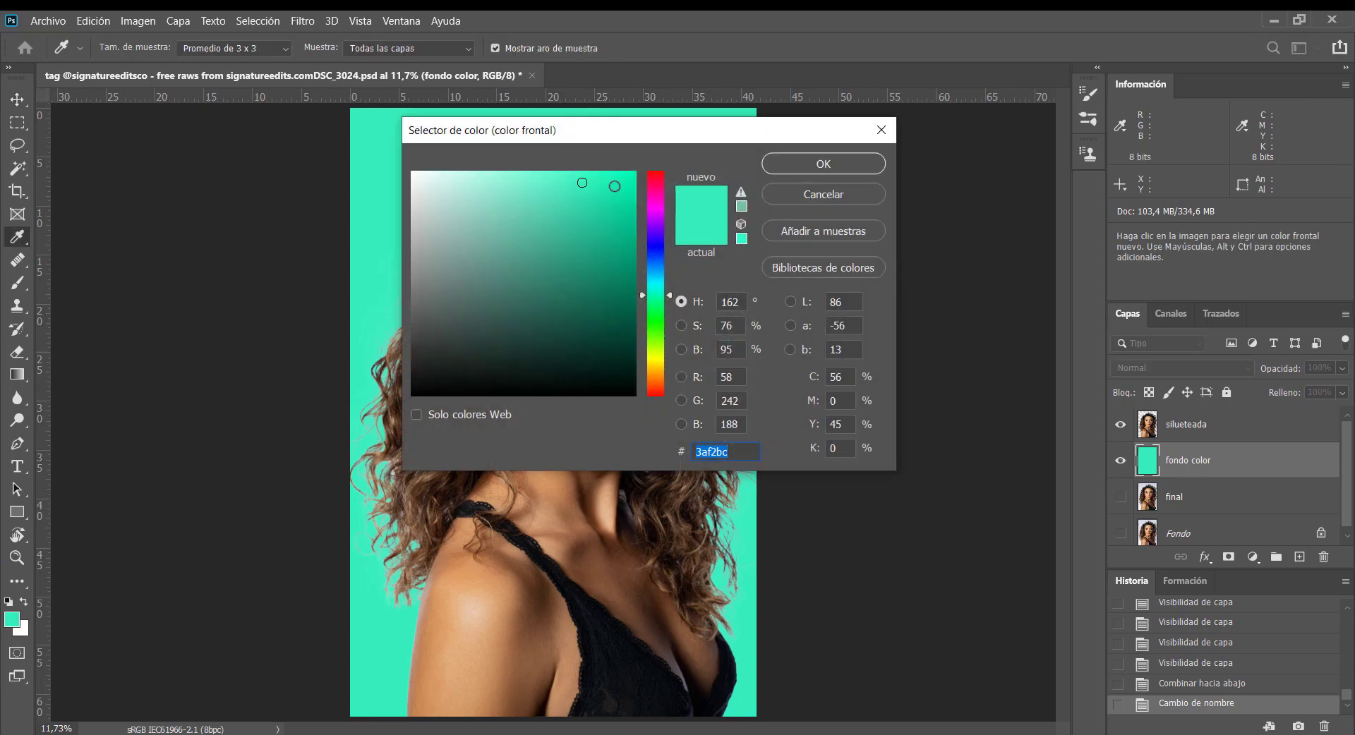
pyautogui.click(507, 182)
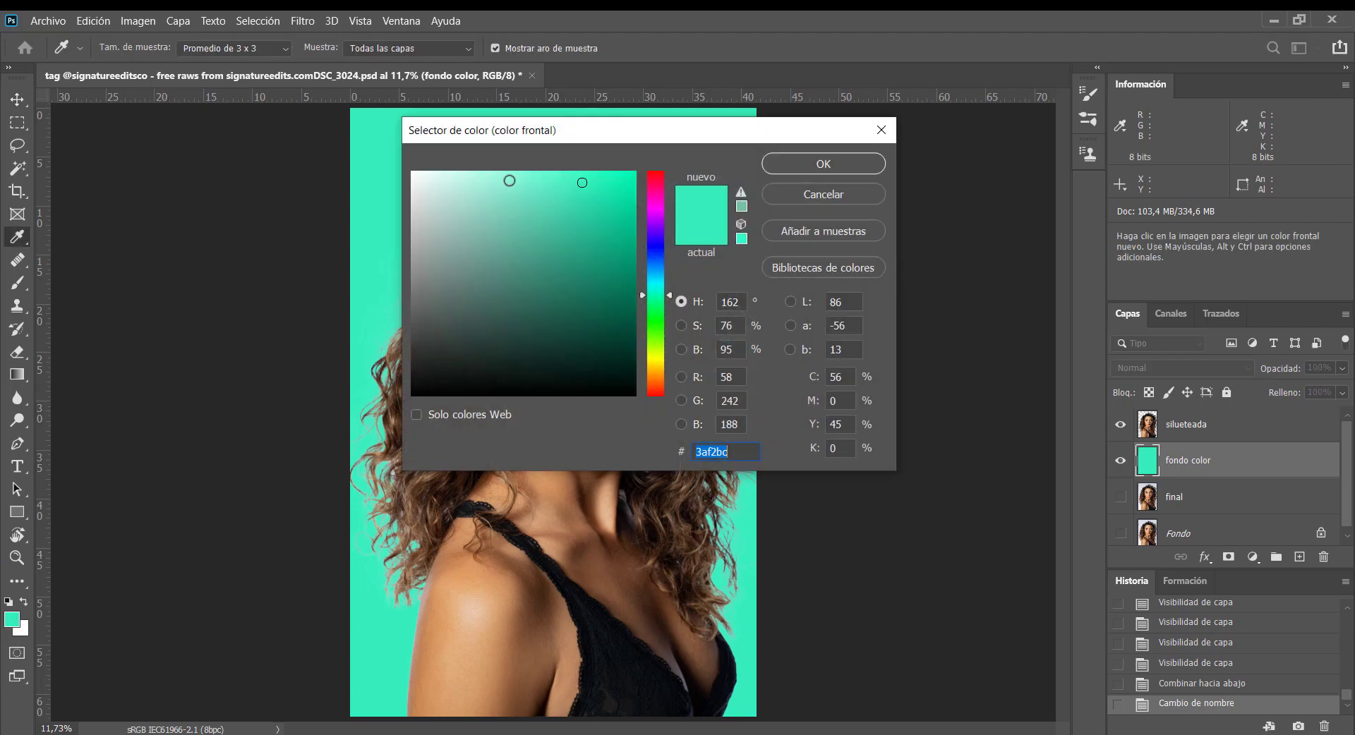
pyautogui.click(468, 178)
pyautogui.click(833, 171)
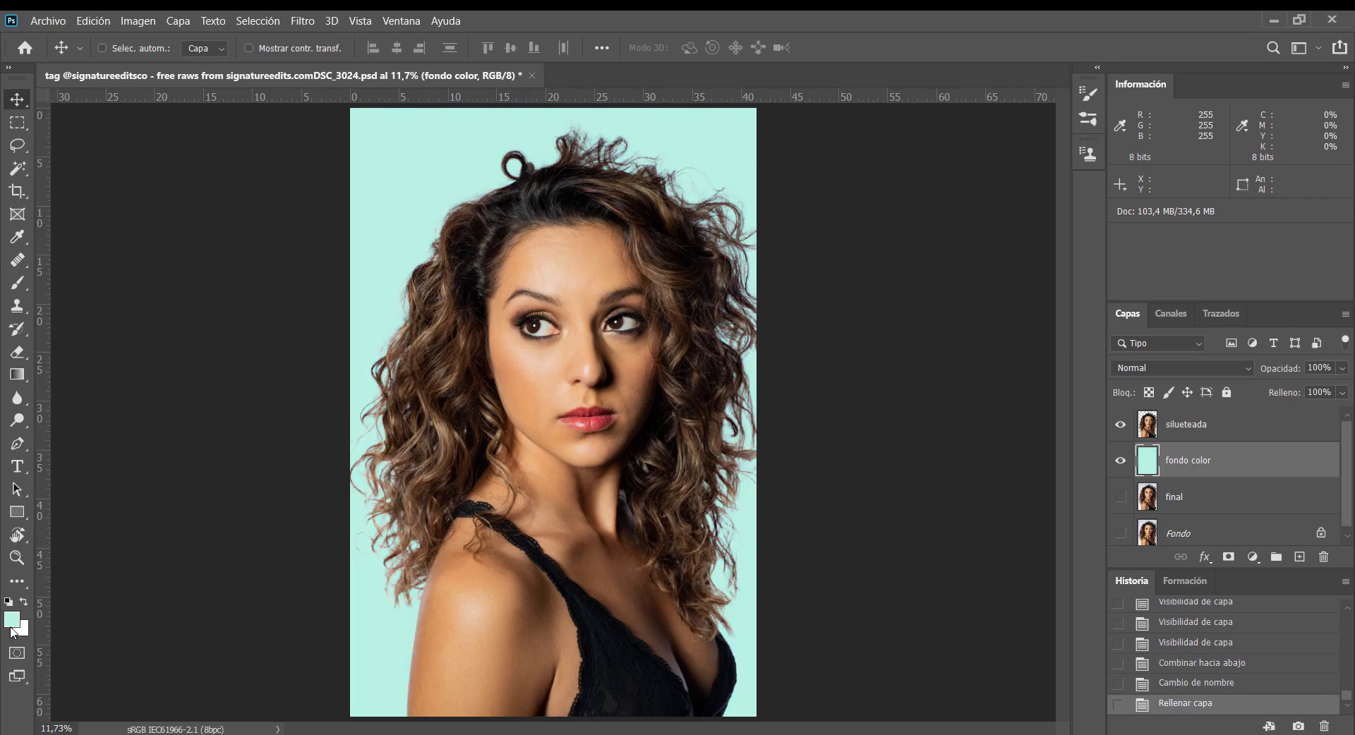
# - Undo the pale fill and sample the bright turquoise background as the foreground colour
pyautogui.hotkey('ctrl', 'z')
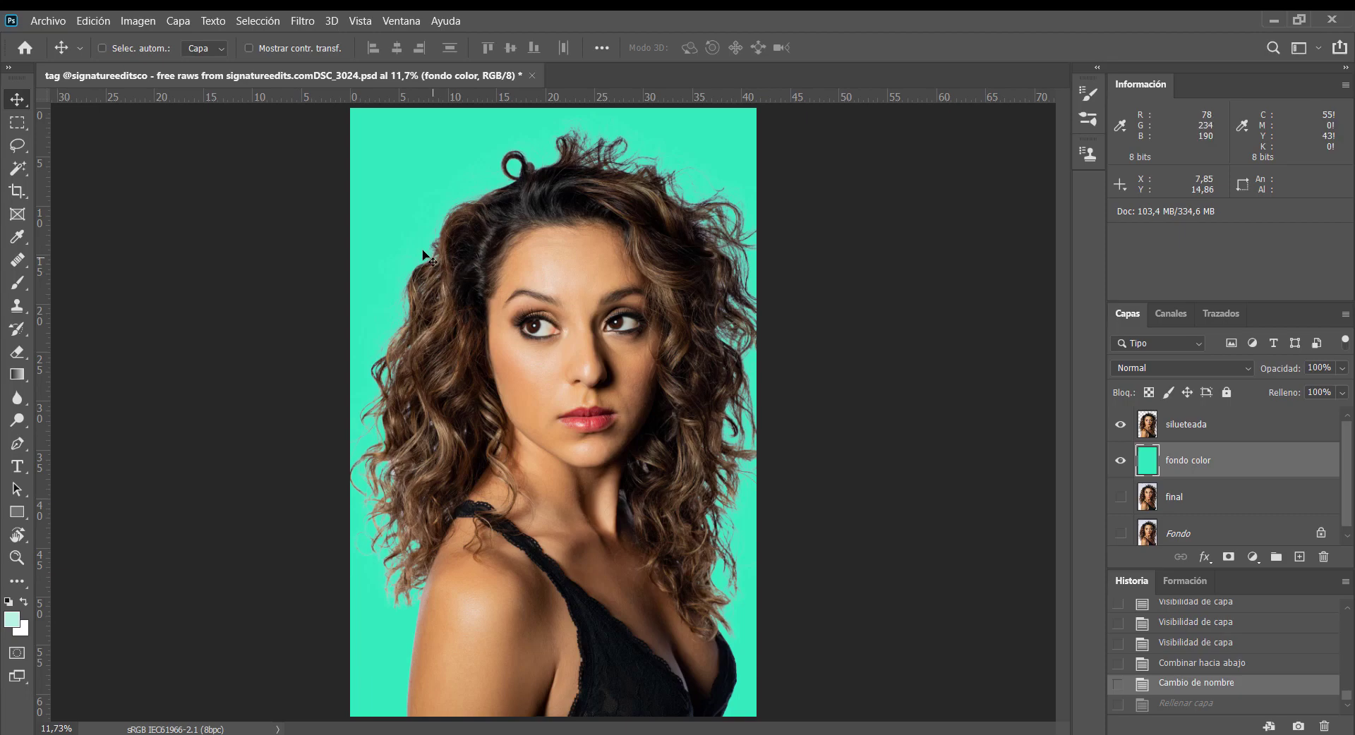
pyautogui.press('i')
pyautogui.click(420, 142)
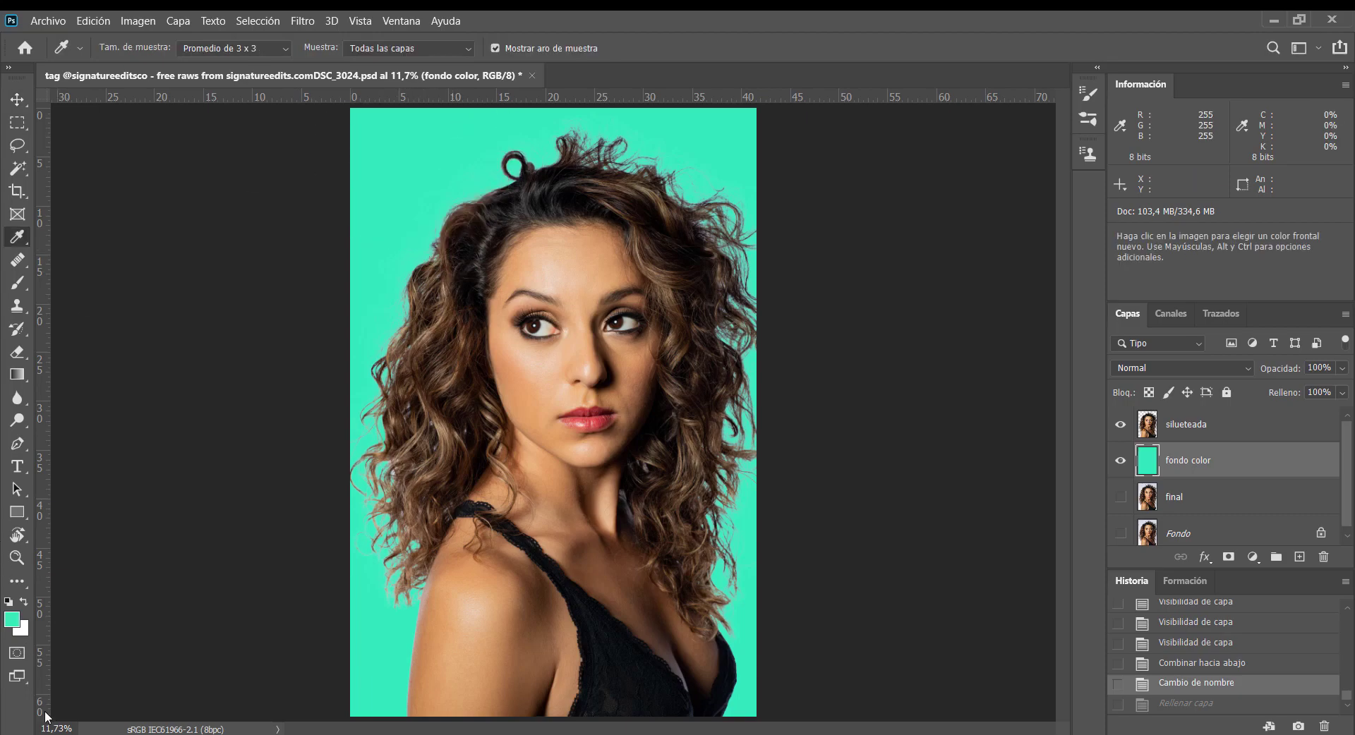
# - Fill the "fondo color" layer with the dark teal #087f80
pyautogui.click(390, 168)
pyautogui.click(9, 622)
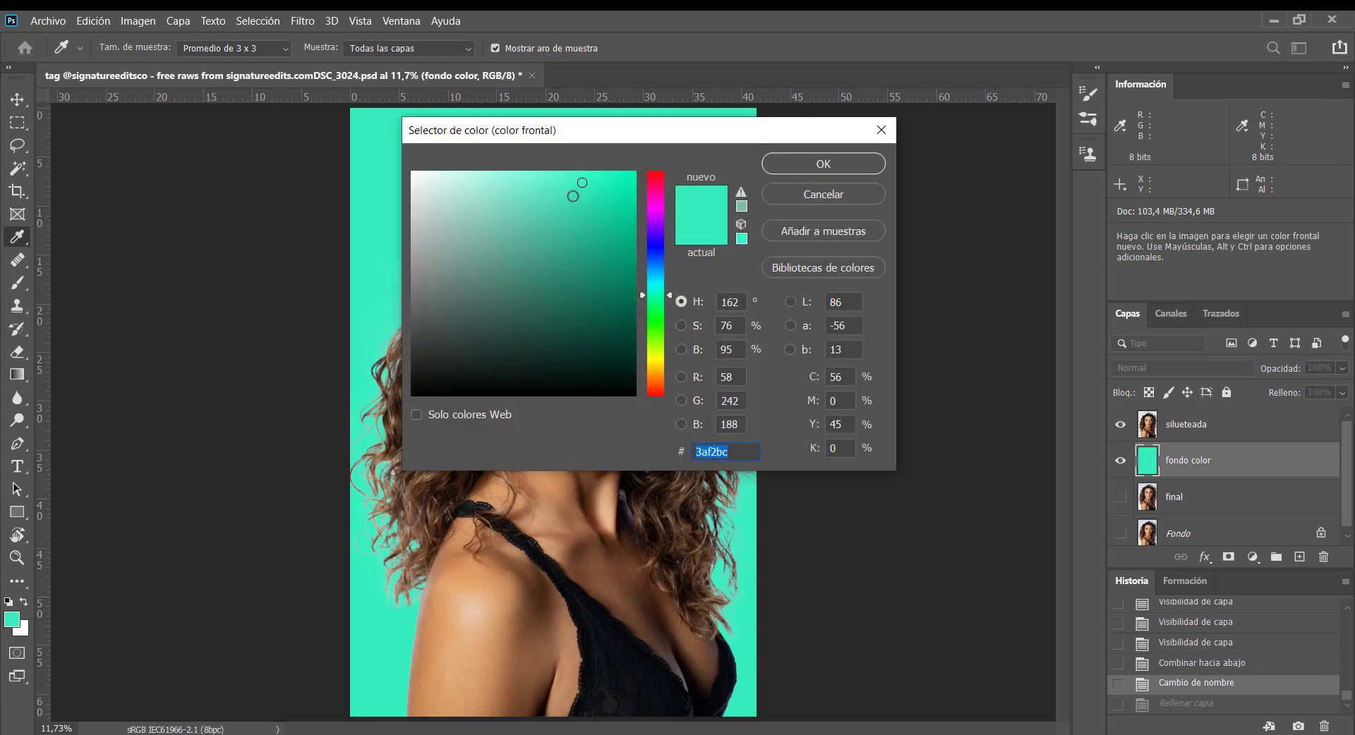
pyautogui.moveTo(583, 182)
pyautogui.mouseDown()
pyautogui.moveTo(602, 289)
pyautogui.moveTo(533, 293)
pyautogui.moveTo(605, 310)
pyautogui.moveTo(623, 284)
pyautogui.moveTo(664, 283)
pyautogui.mouseUp()
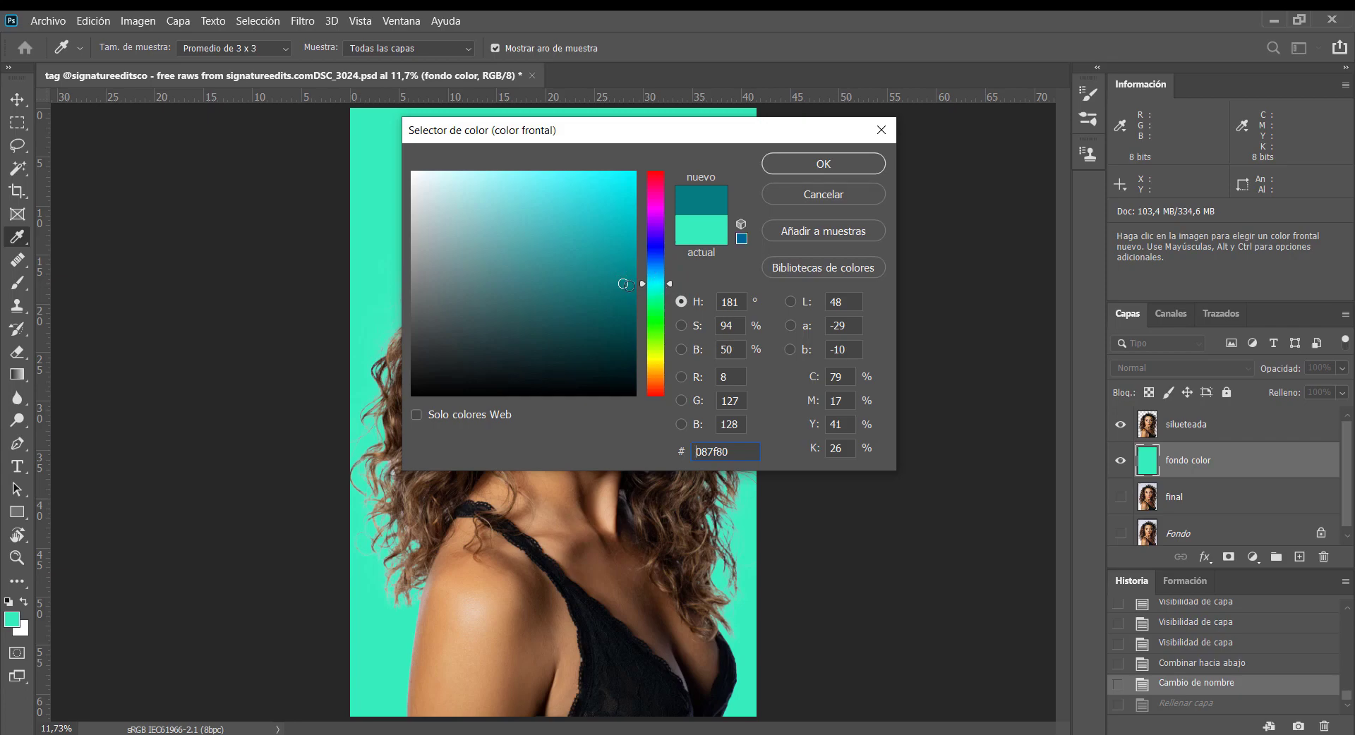
pyautogui.click(854, 163)
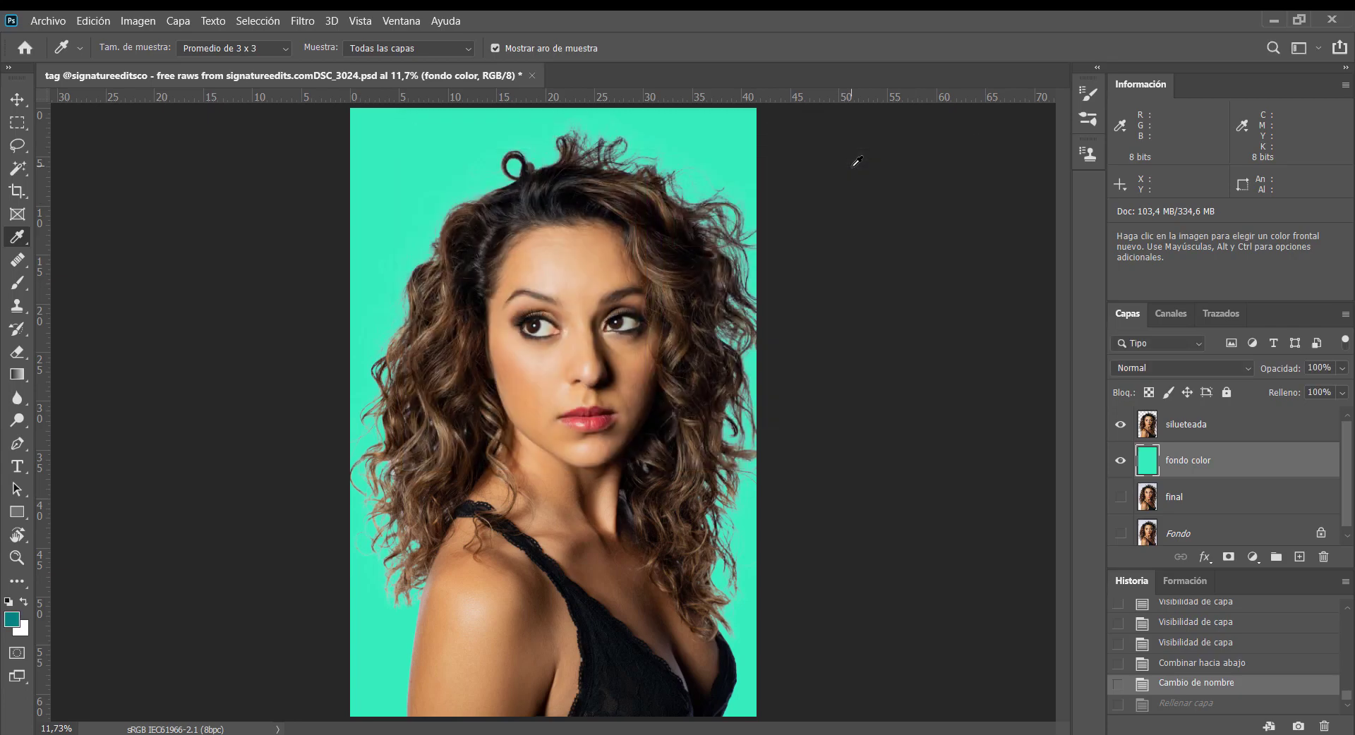
pyautogui.hotkey('alt', 'BackSpace')
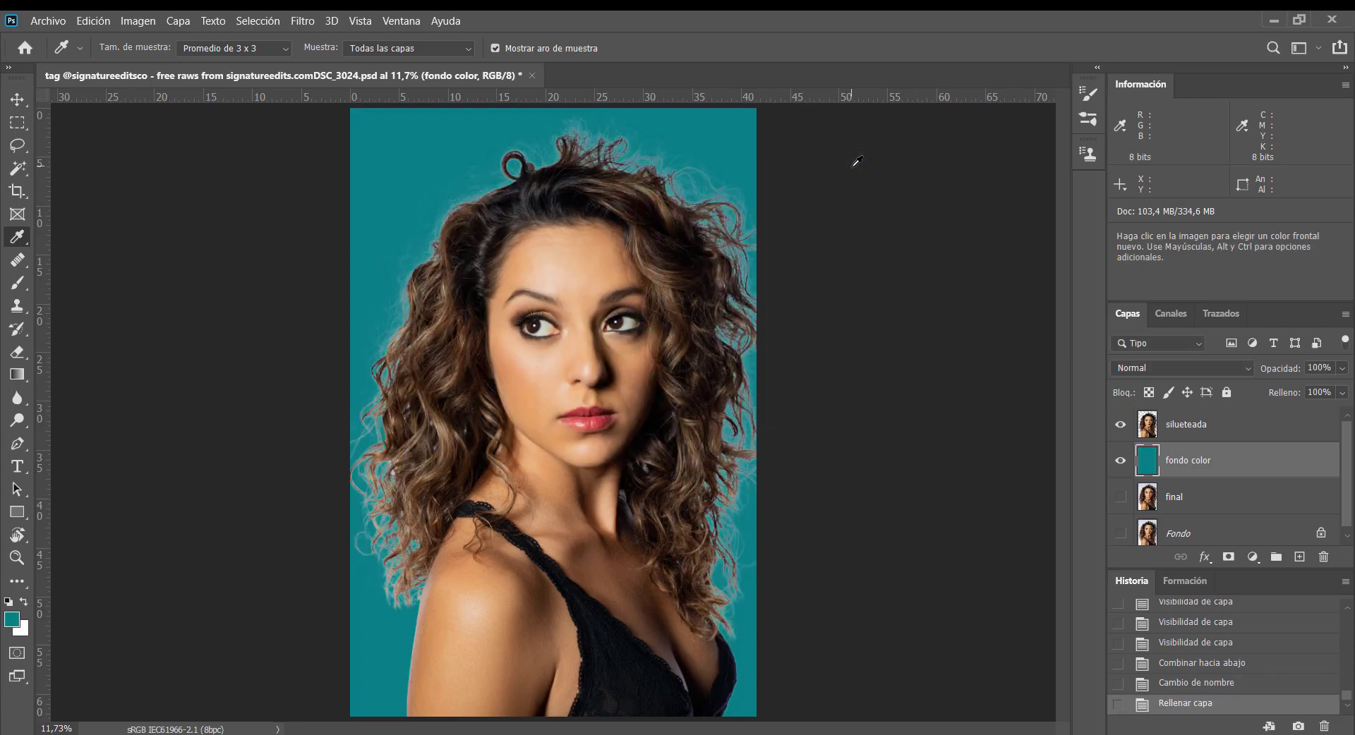
# - Examine the hair up close from the crown down to the shoulder for pale fringes against the dark teal
pyautogui.hotkey('ctrl', 'space')
pyautogui.moveTo(596, 212); pyautogui.dragTo(767, 438)
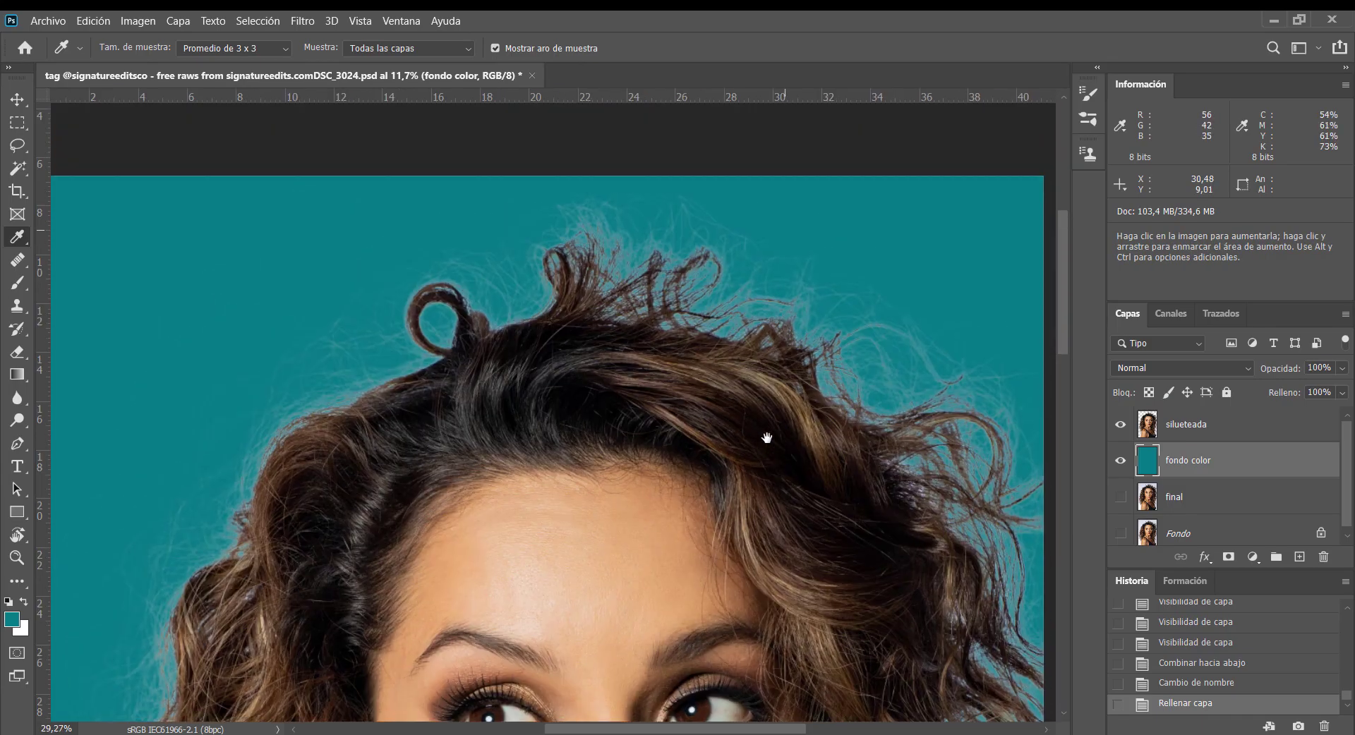
pyautogui.moveTo(384, 402); pyautogui.dragTo(499, 316)
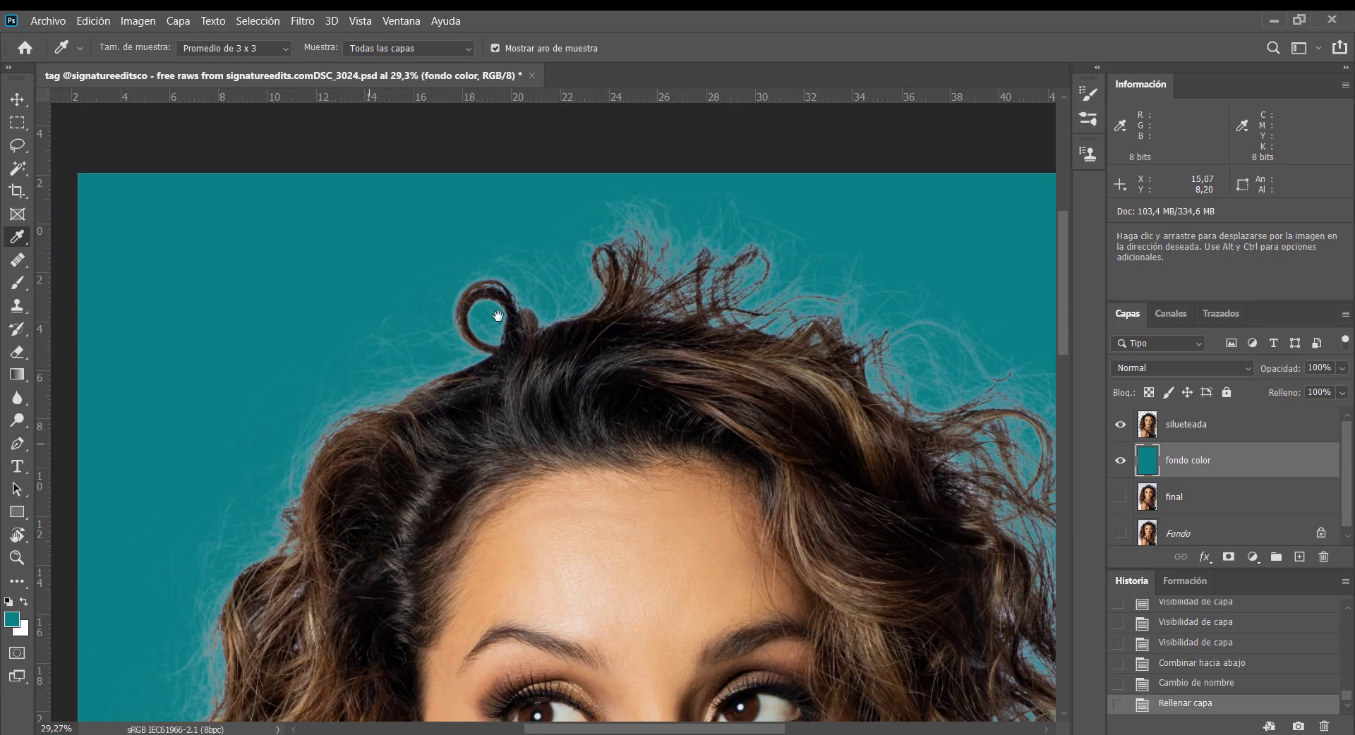
pyautogui.moveTo(338, 540); pyautogui.dragTo(491, 315)
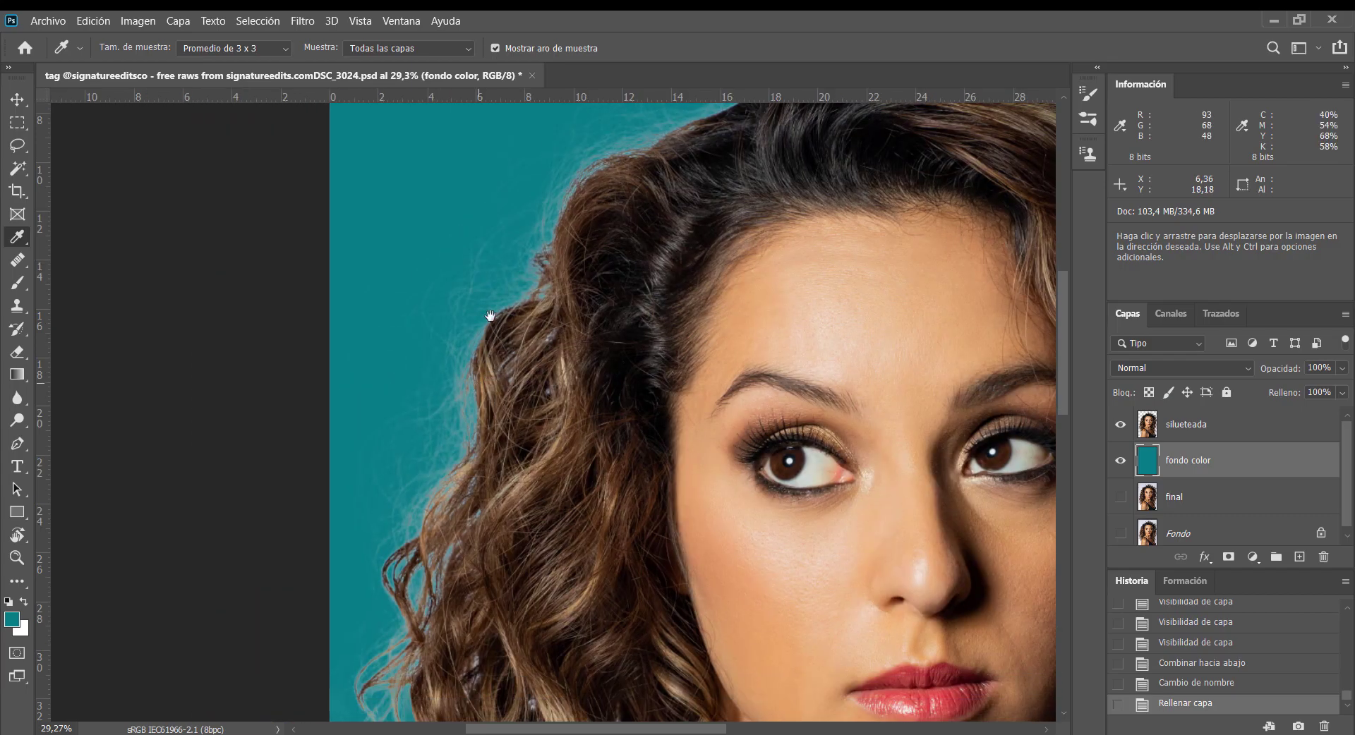
pyautogui.moveTo(431, 481); pyautogui.dragTo(530, 324)
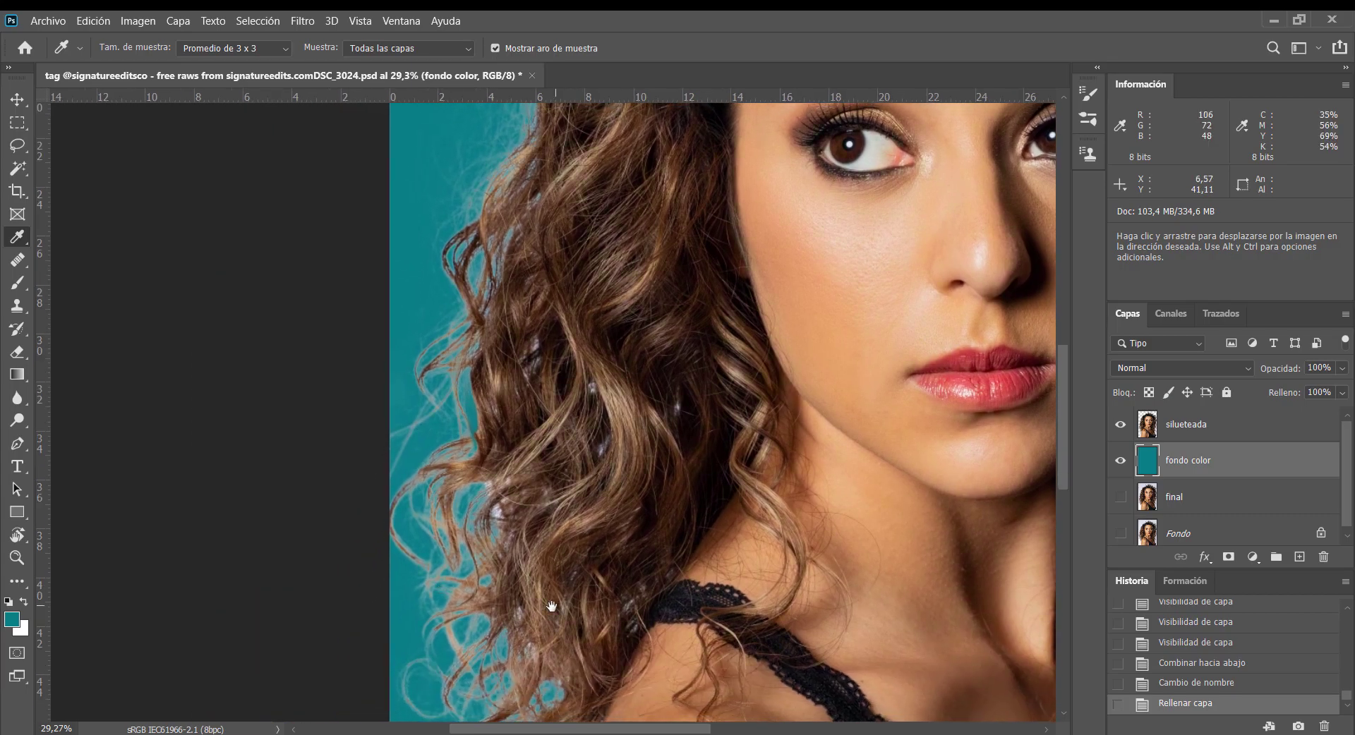
pyautogui.moveTo(551, 606); pyautogui.dragTo(529, 409)
pyautogui.scroll(-4, 695, 446)
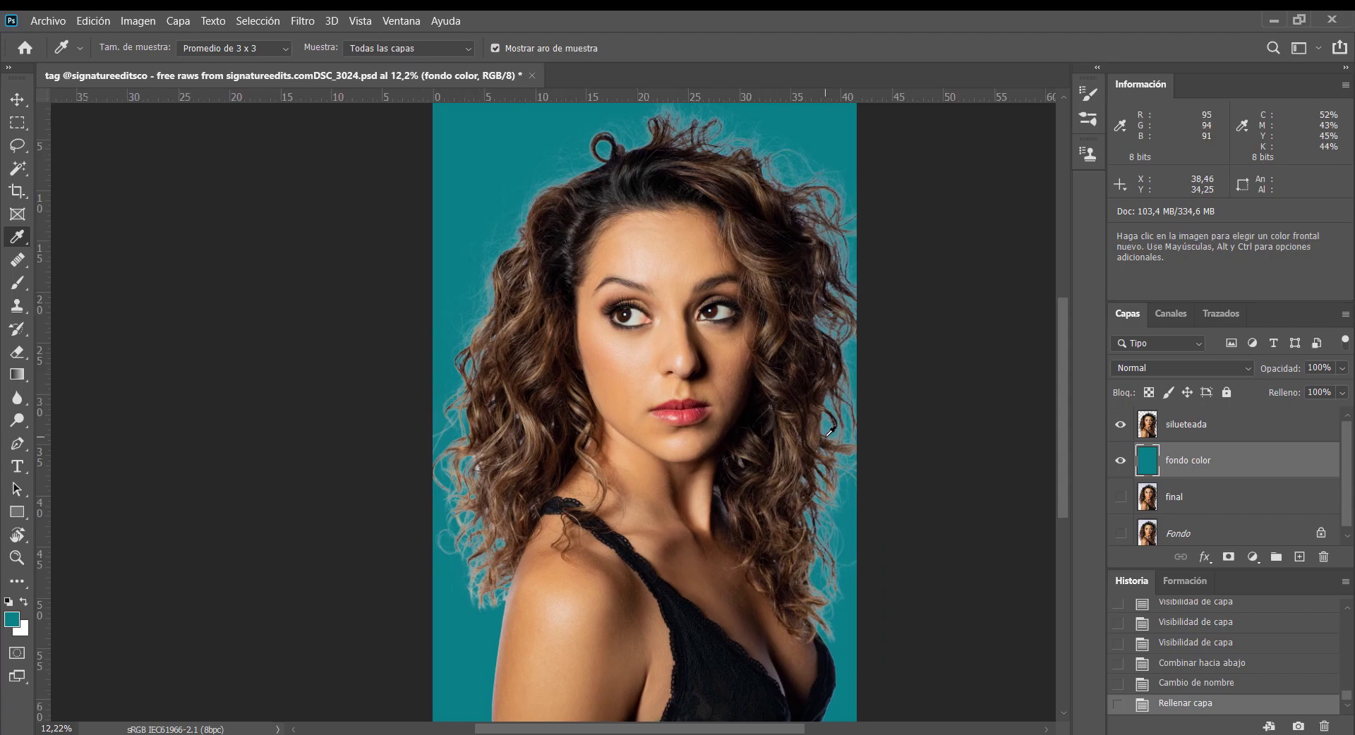
# - Duplicate the "silueteada" layer as "multplicar" and place the copy directly beneath the original
pyautogui.click(1220, 439)
pyautogui.moveTo(1240, 440); pyautogui.dragTo(1299, 557)
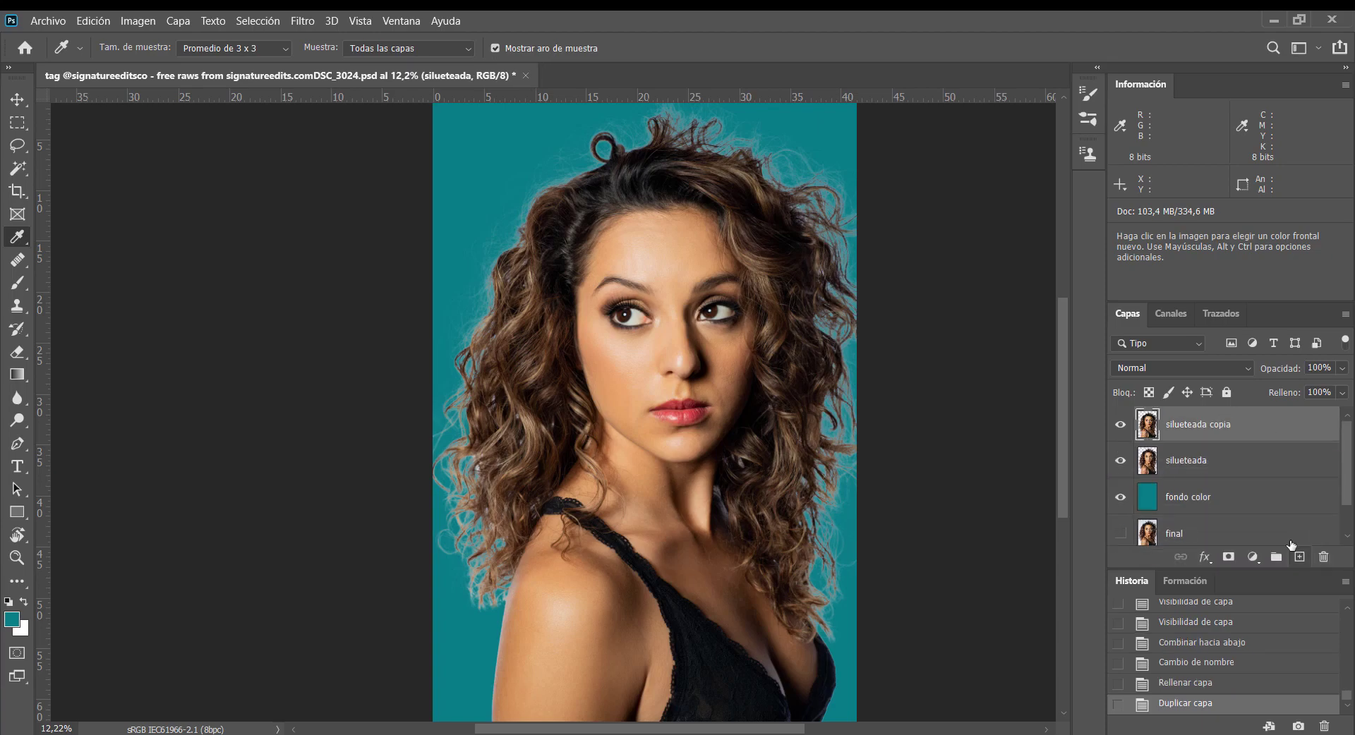
pyautogui.doubleClick(1187, 426)
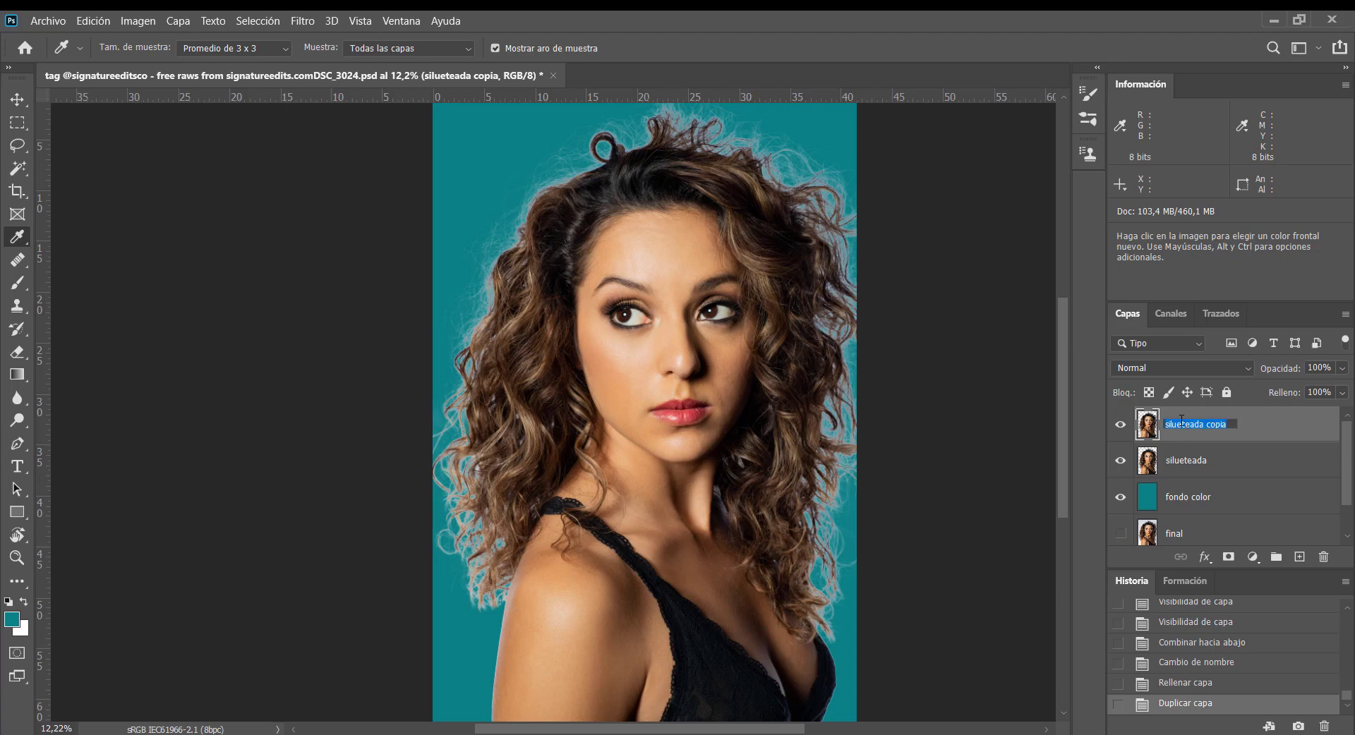
pyautogui.write('multplicar')
pyautogui.press('Return')
pyautogui.moveTo(1256, 434); pyautogui.dragTo(1191, 472)
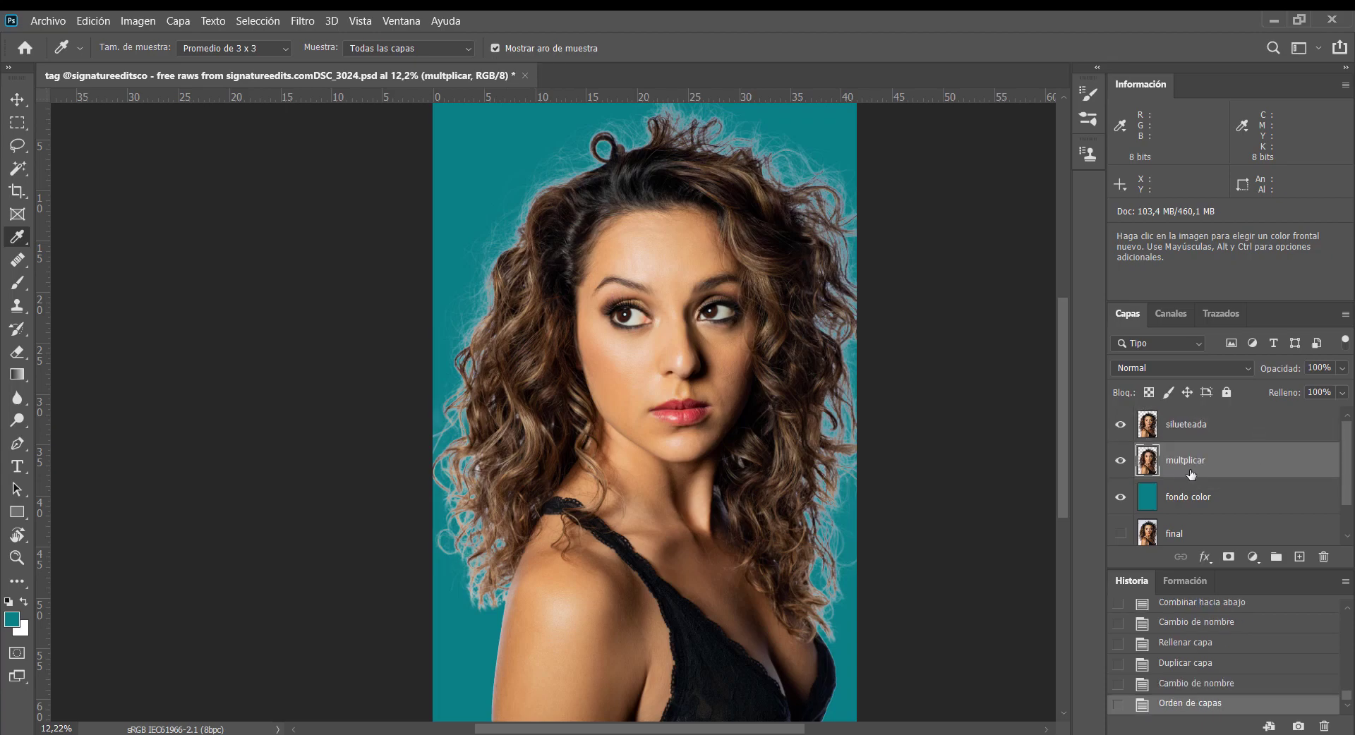
# - Hide the "silueteada" layer and set the "multplicar" layer's blend mode to Multiplicar
pyautogui.click(1121, 425)
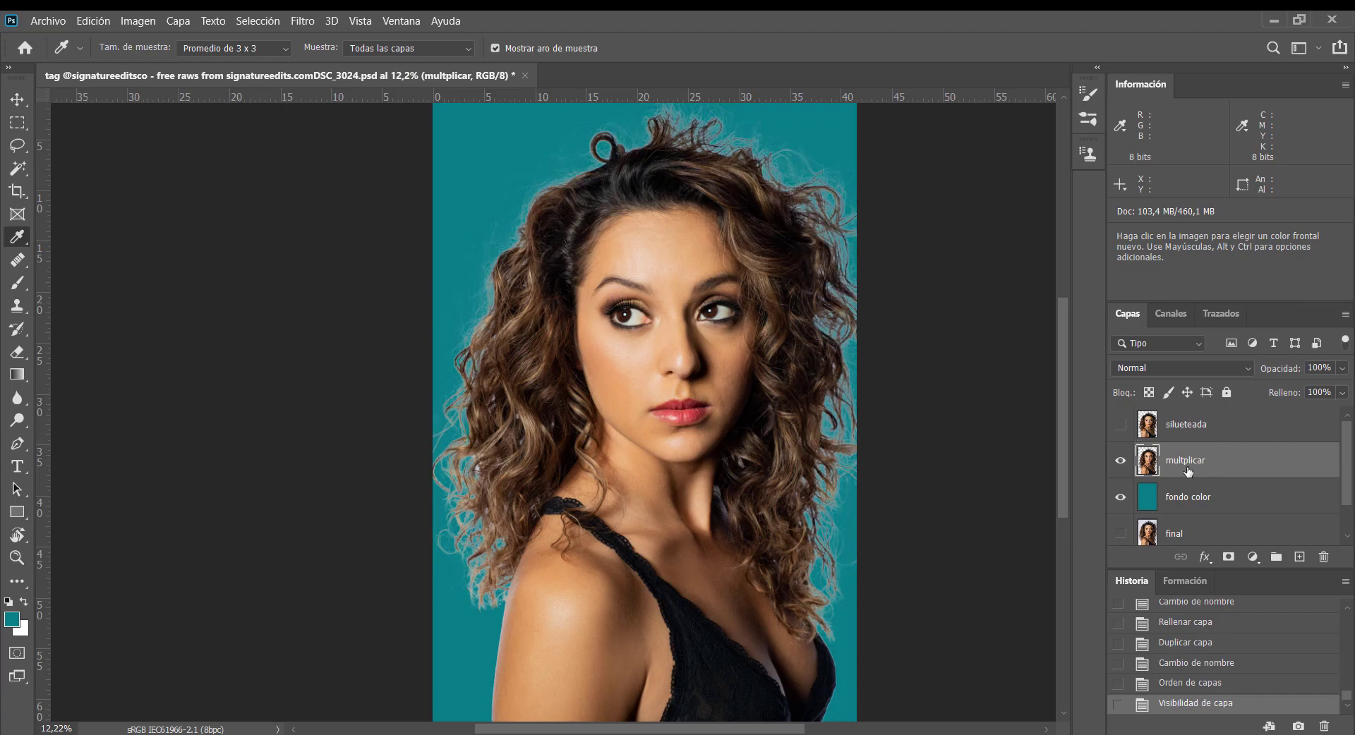
pyautogui.click(1177, 366)
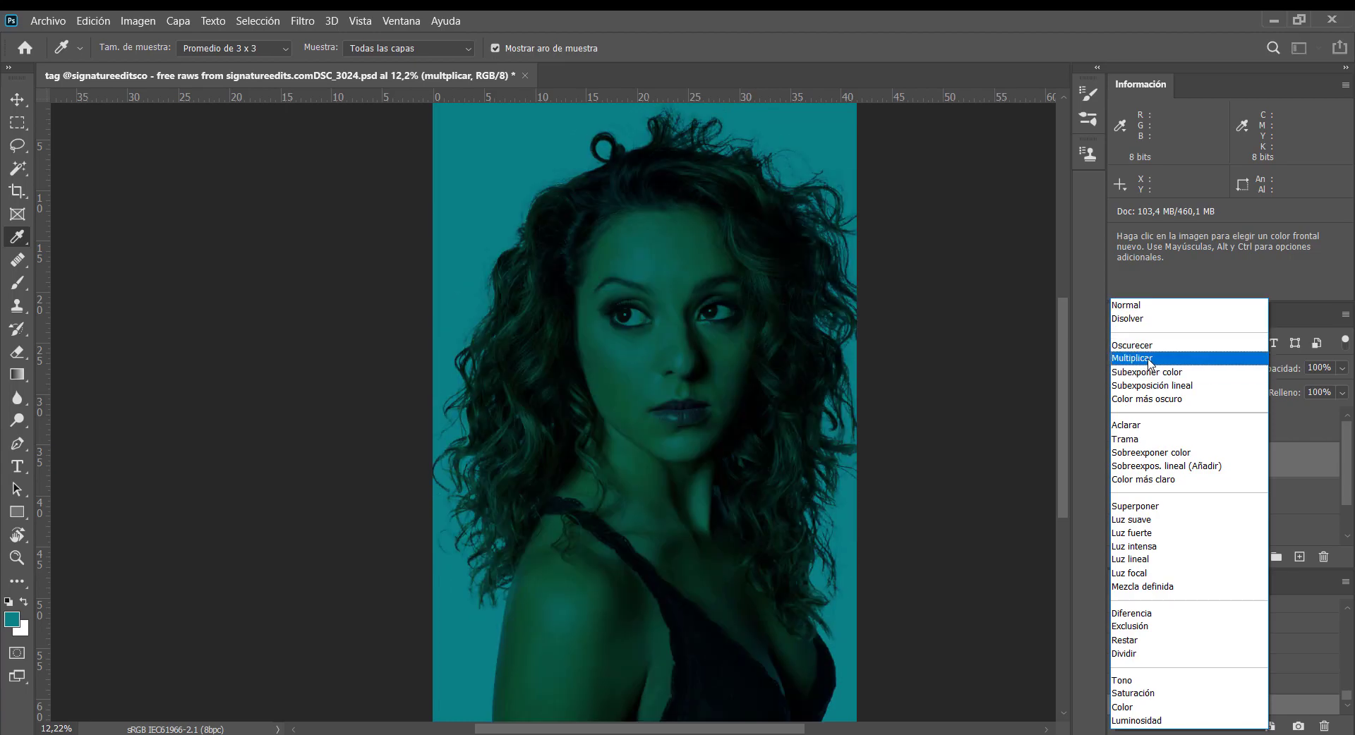
pyautogui.click(1150, 359)
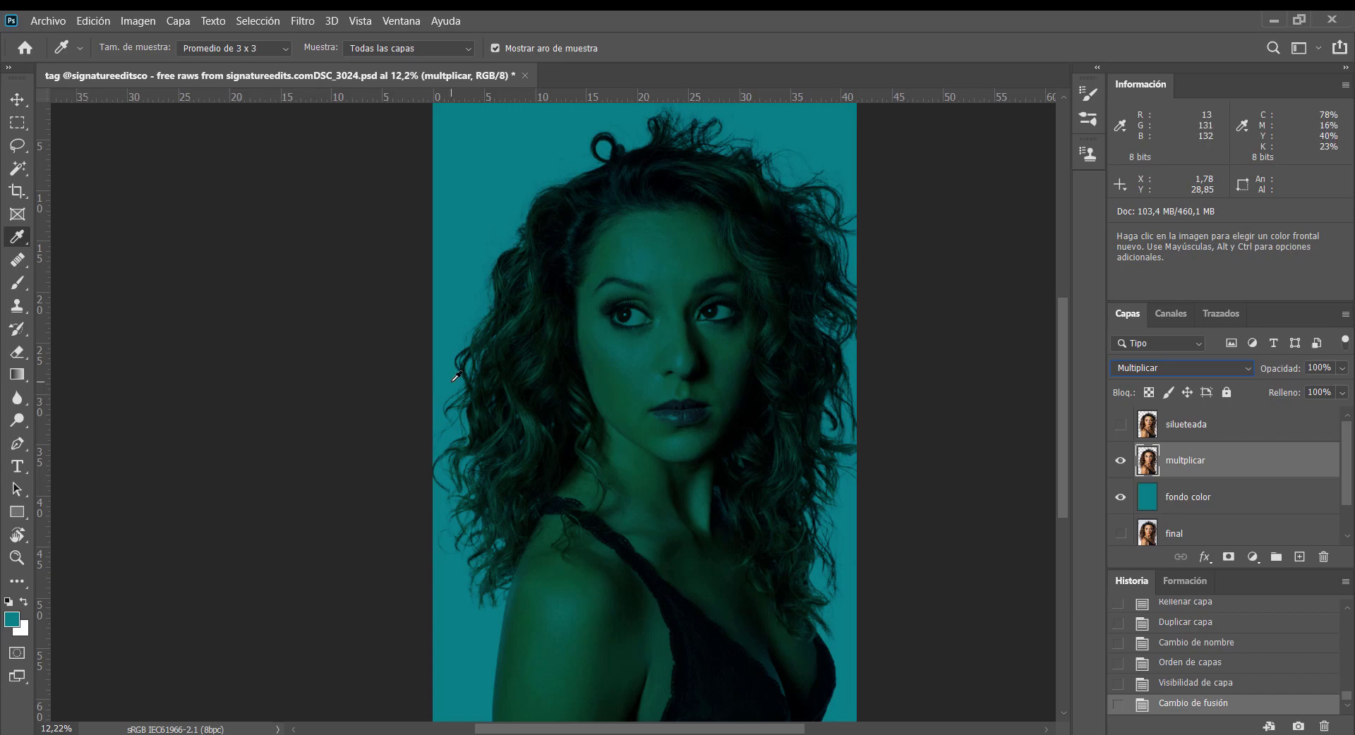
# - Compare the curls on the left side of the portrait up close with and without the Multiplicar blend
pyautogui.hotkey('ctrl', 'space')
pyautogui.moveTo(452, 375); pyautogui.dragTo(525, 461)
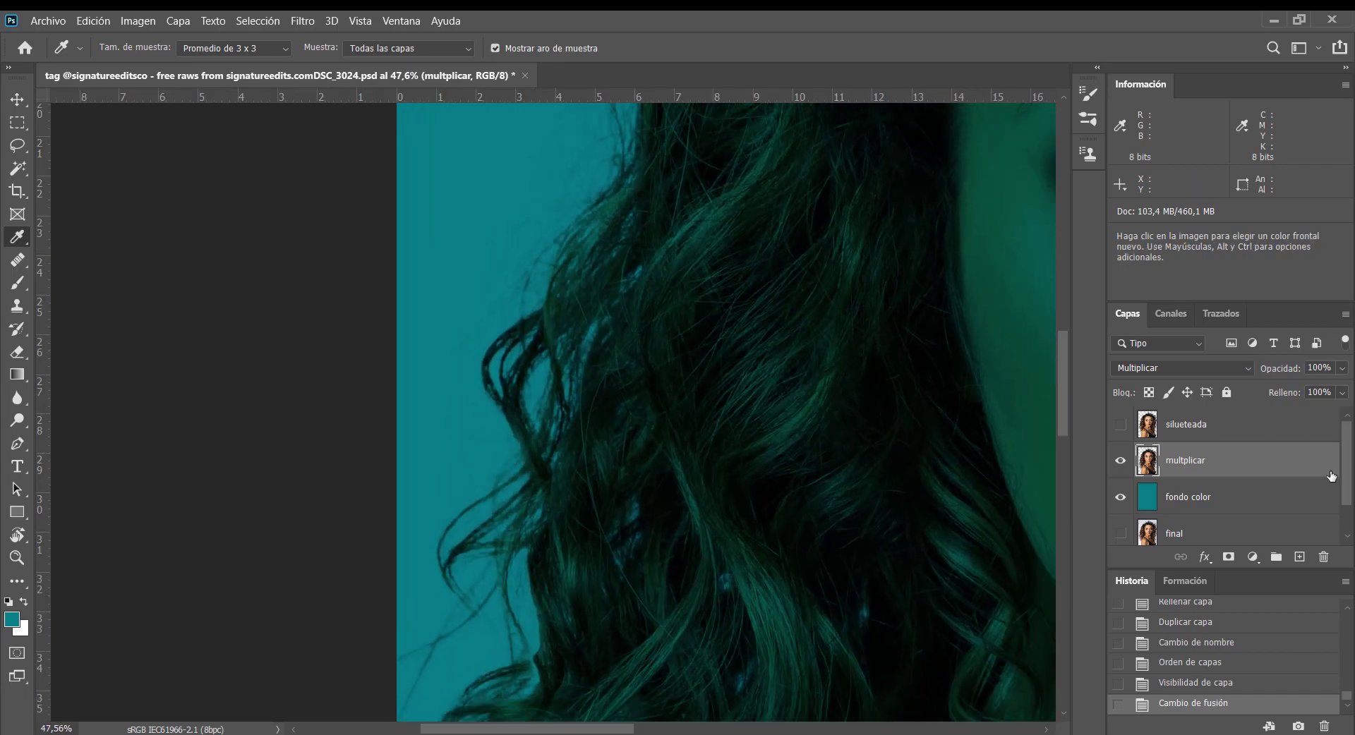
pyautogui.hotkey('ctrl', 'z')
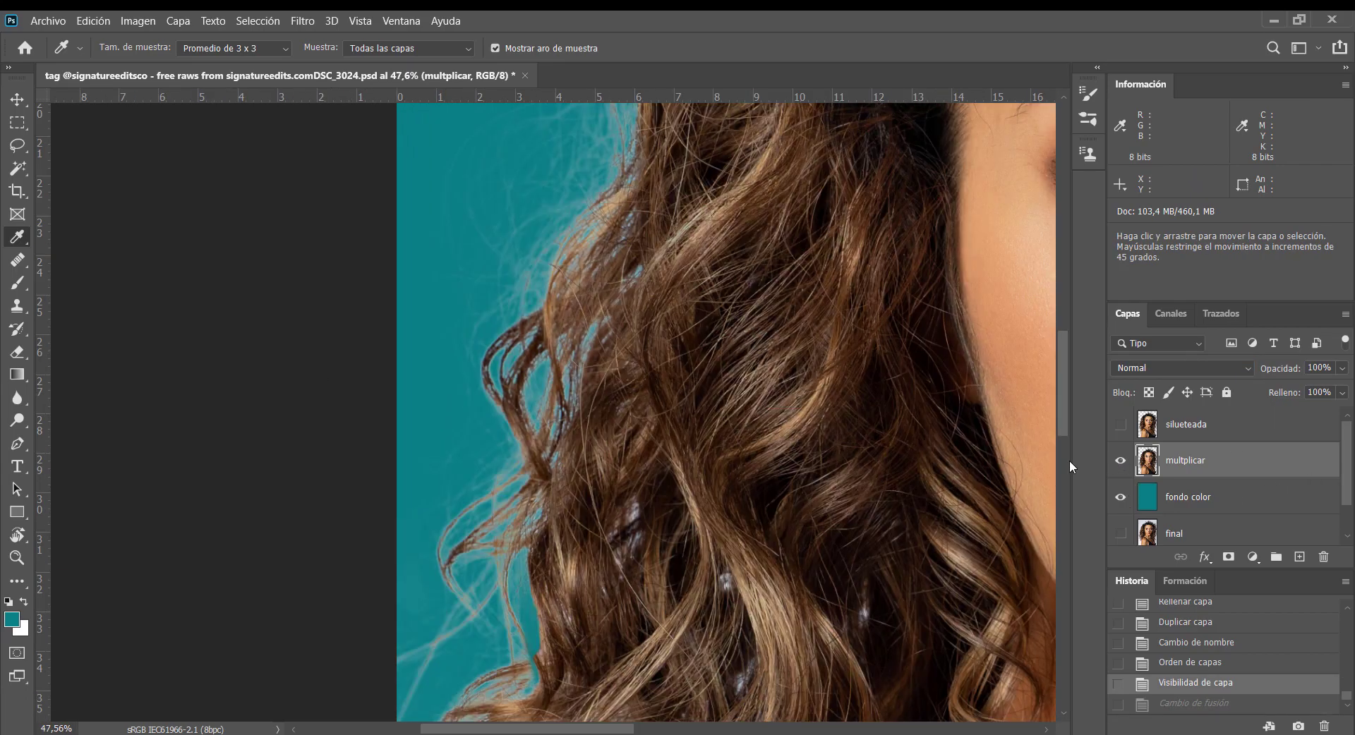
pyautogui.hotkey('ctrl', 'shift', 'z')
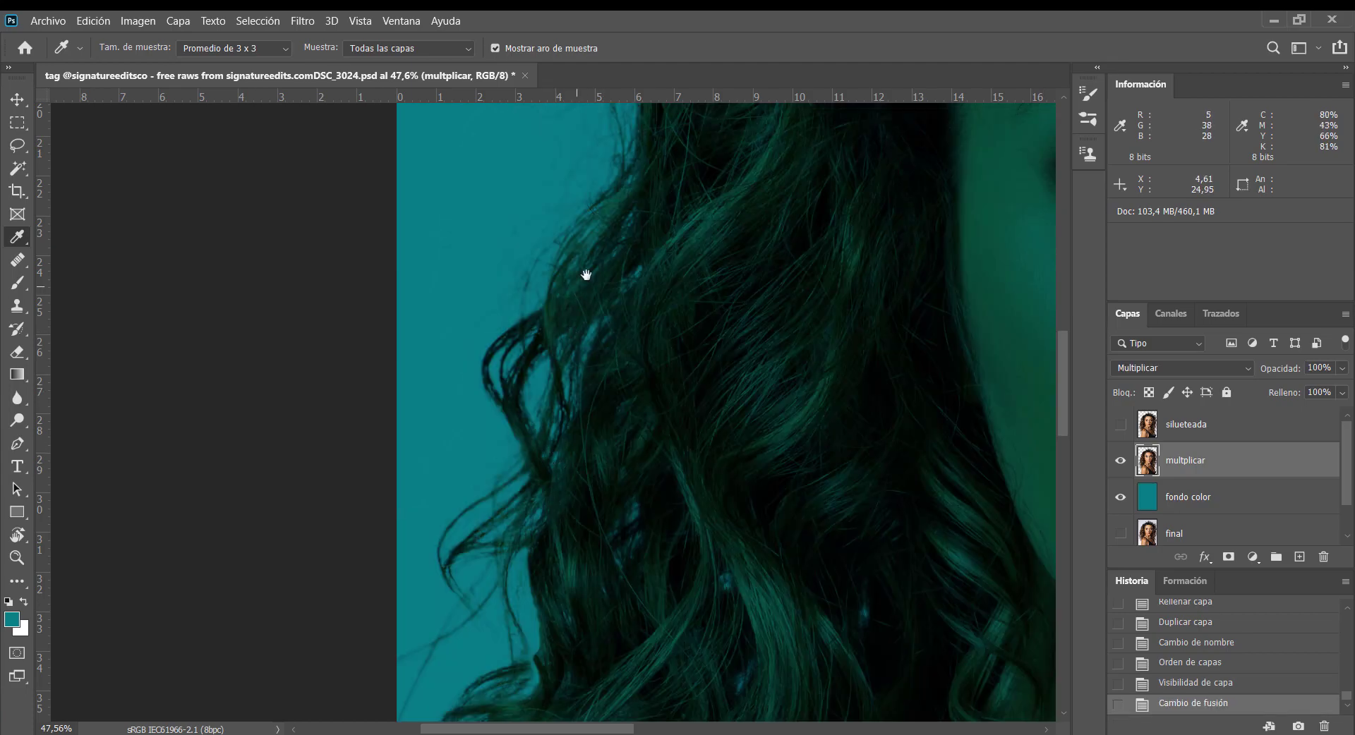
# - Examine the hair edges of the "multplicar" layer around the crown and down the right side of the portrait
pyautogui.moveTo(583, 275); pyautogui.dragTo(523, 521)
pyautogui.moveTo(556, 343)
pyautogui.mouseDown()
pyautogui.moveTo(642, 303)
pyautogui.moveTo(616, 469)
pyautogui.mouseUp()
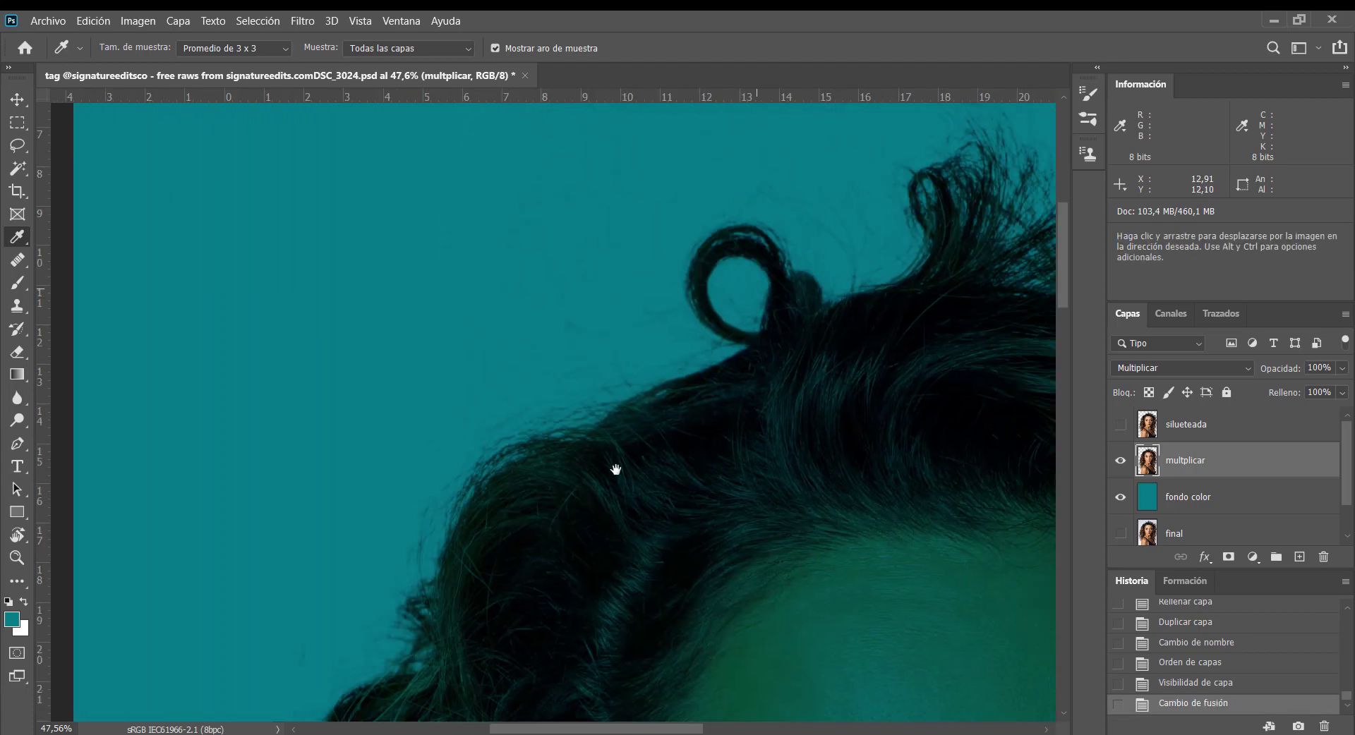
pyautogui.moveTo(877, 302)
pyautogui.mouseDown()
pyautogui.moveTo(569, 342)
pyautogui.moveTo(569, 230)
pyautogui.mouseUp()
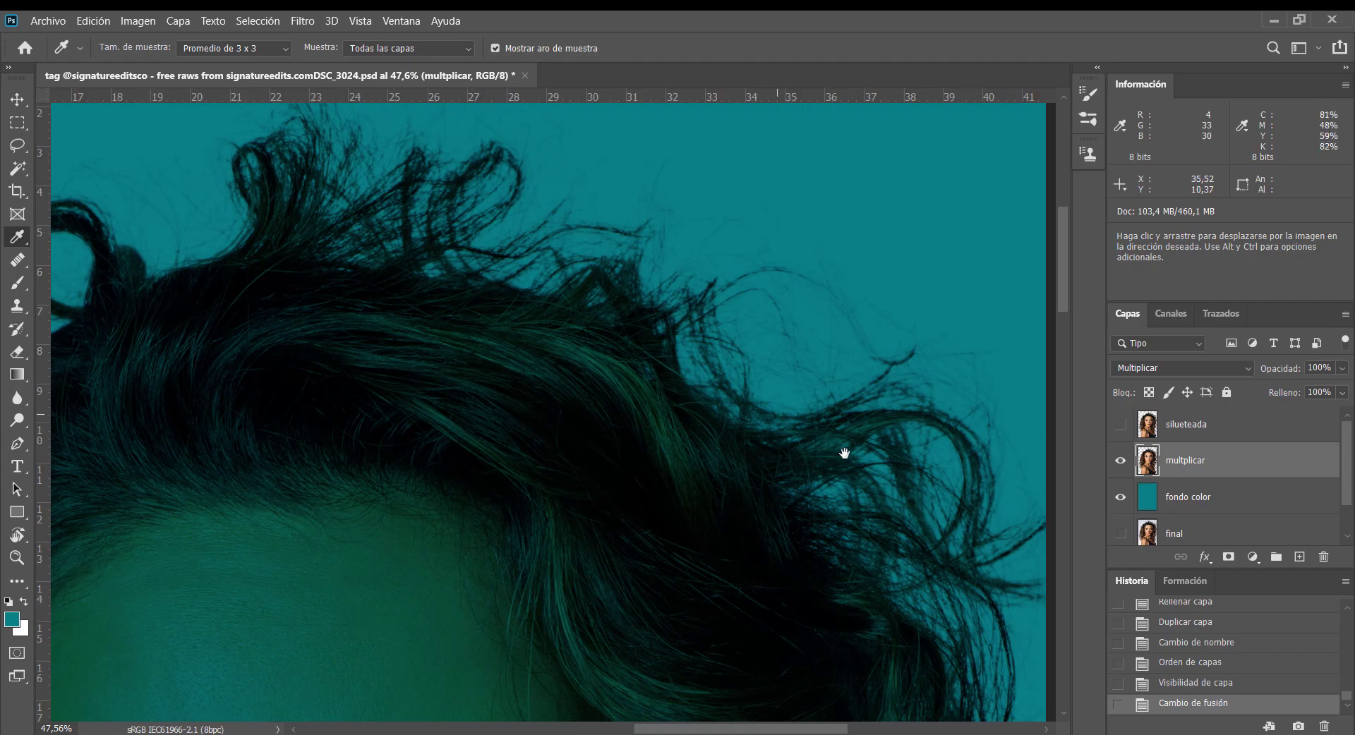
pyautogui.moveTo(844, 454); pyautogui.dragTo(713, 254)
pyautogui.moveTo(797, 360); pyautogui.dragTo(770, 297)
pyautogui.moveTo(741, 709)
pyautogui.mouseDown()
pyautogui.moveTo(701, 493)
pyautogui.moveTo(717, 297)
pyautogui.mouseUp()
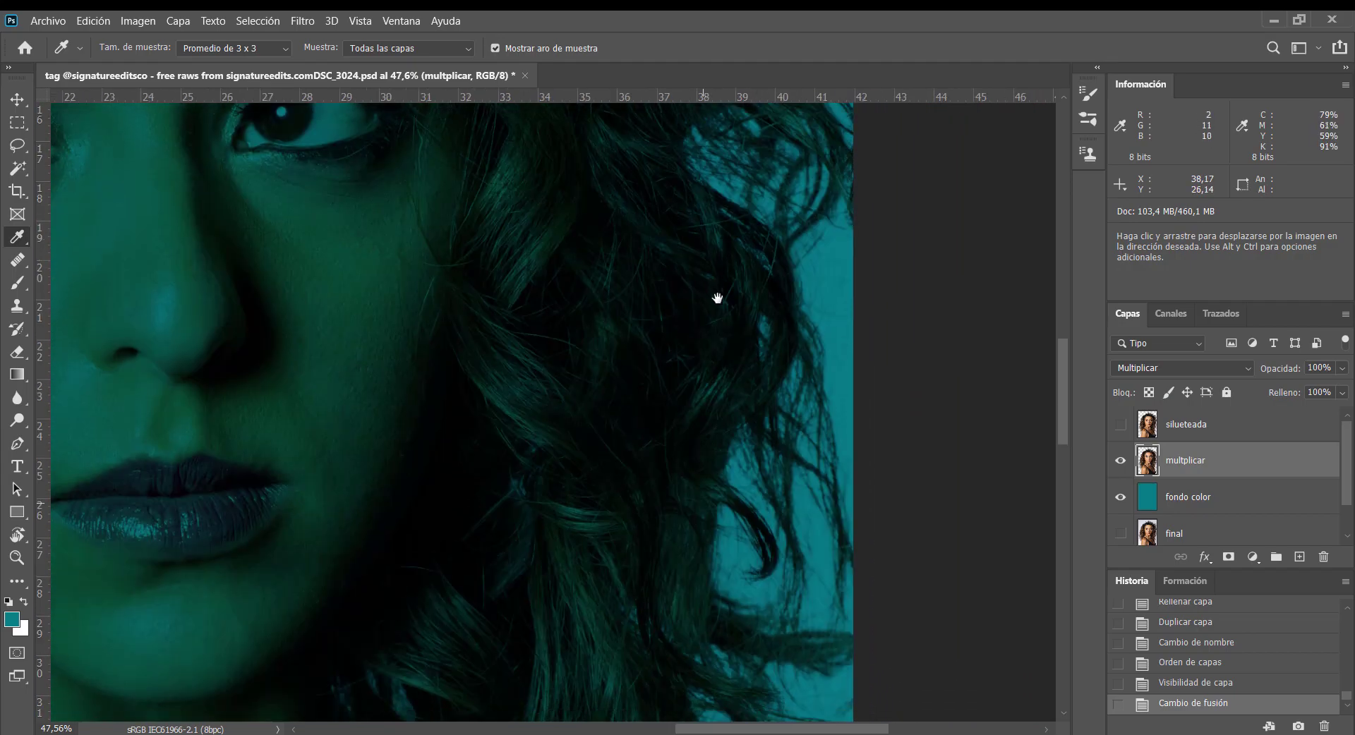
pyautogui.moveTo(734, 593)
pyautogui.mouseDown()
pyautogui.moveTo(735, 278)
pyautogui.moveTo(734, 354)
pyautogui.mouseUp()
pyautogui.scroll(-8, 780, 551)
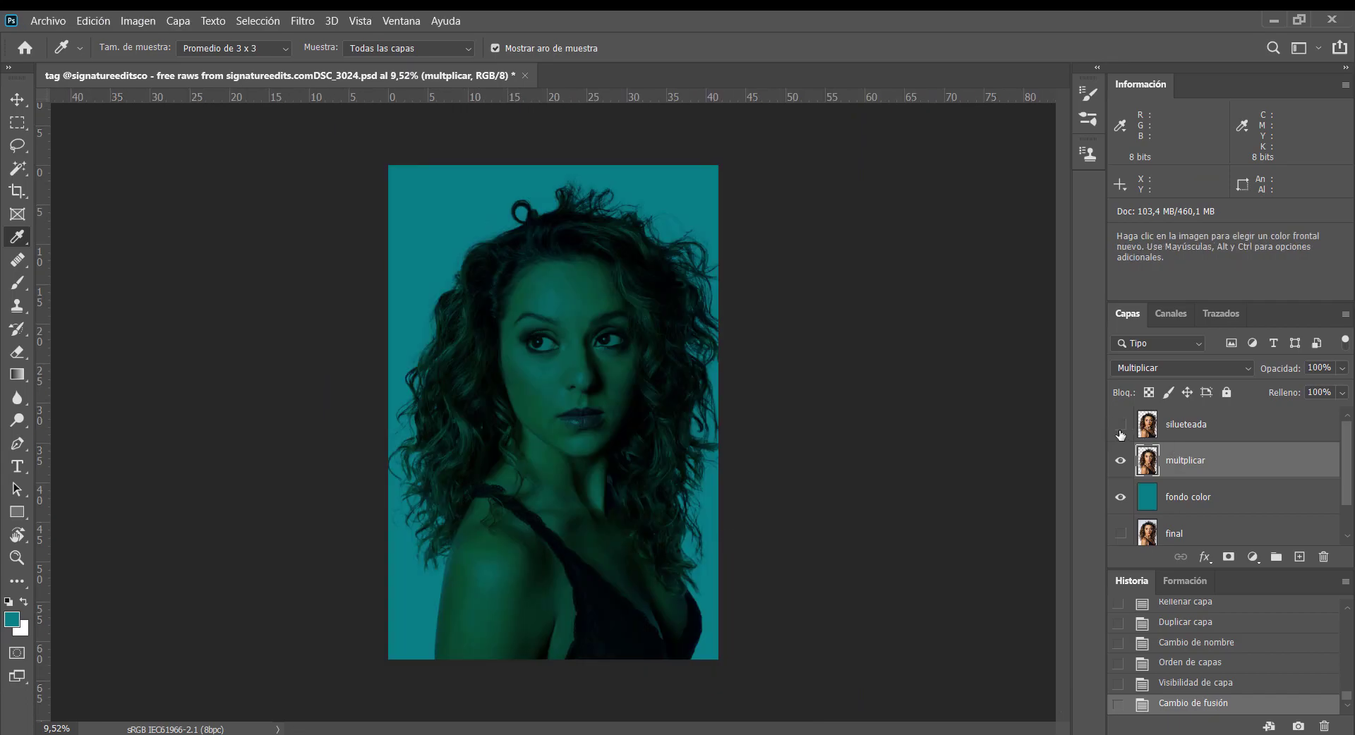
# - Show the "silueteada" layer again and add a white layer mask to it
pyautogui.click(1120, 425)
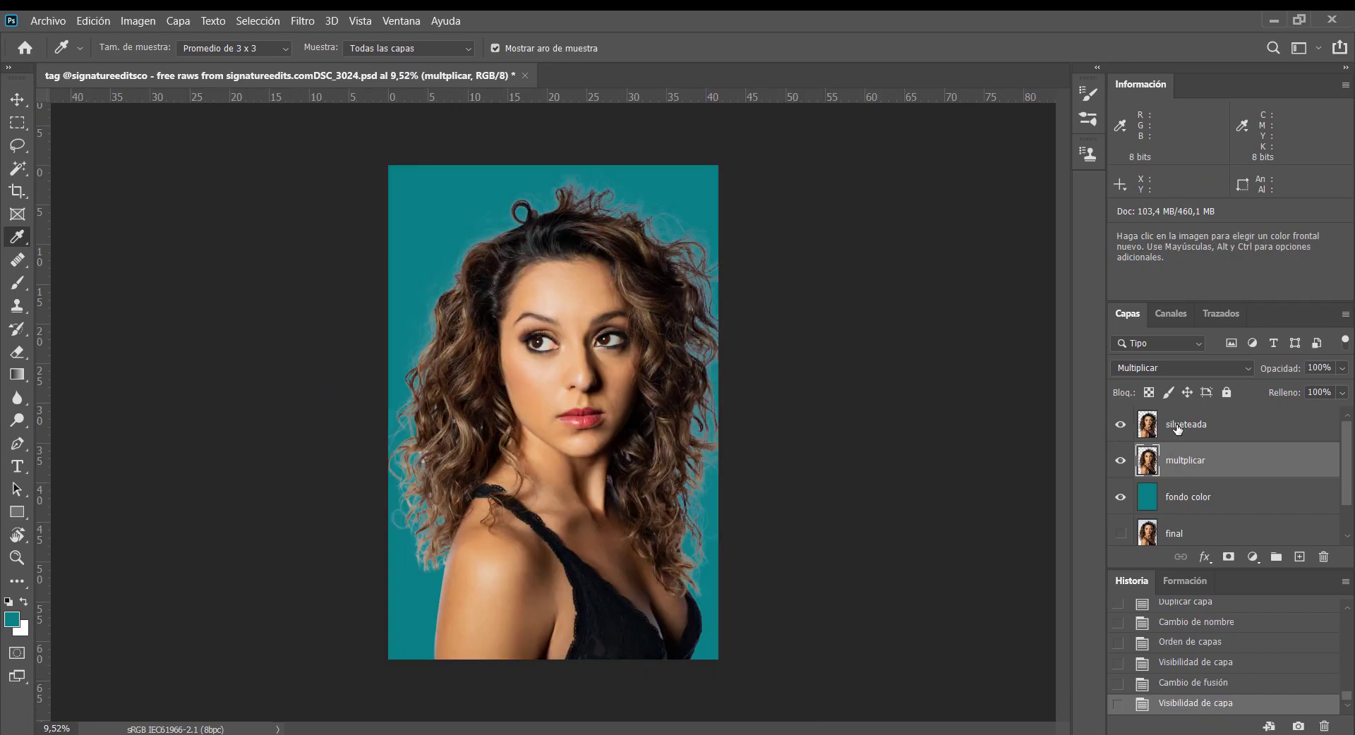
pyautogui.click(1219, 436)
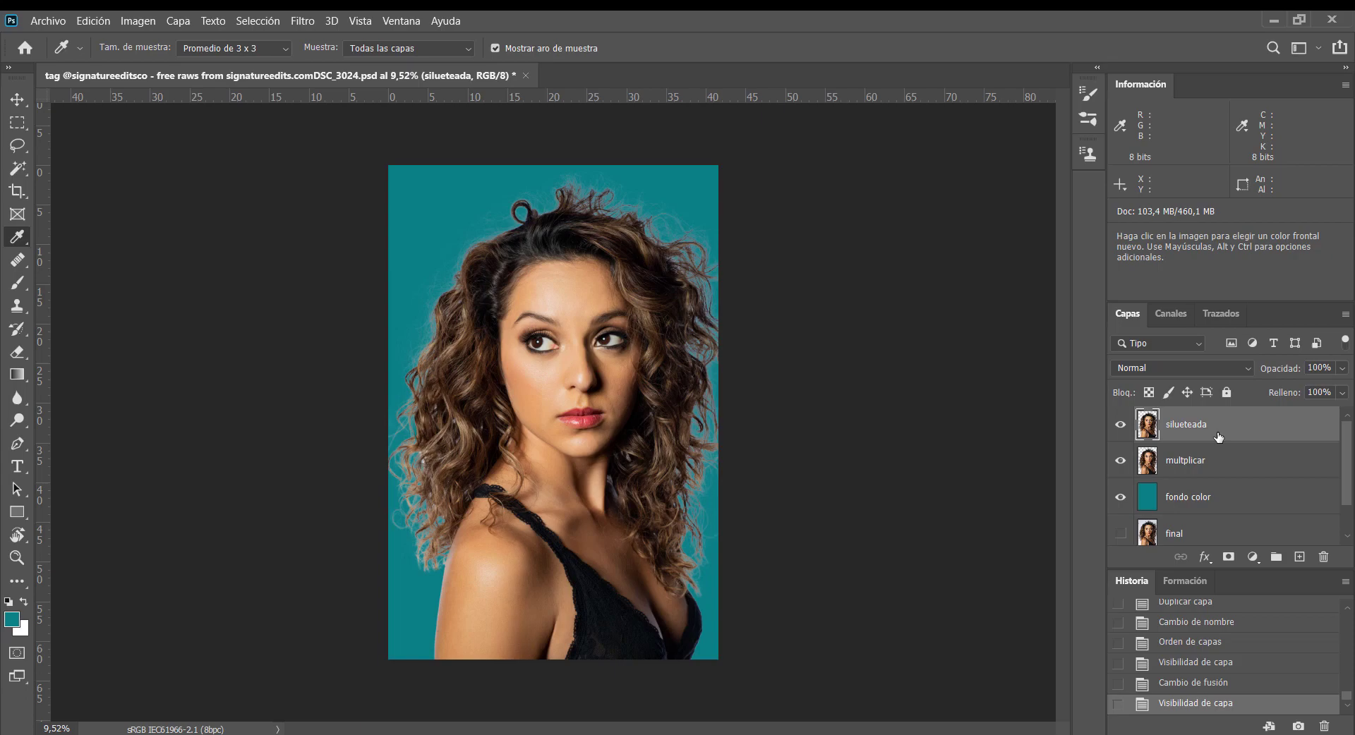
pyautogui.click(1228, 558)
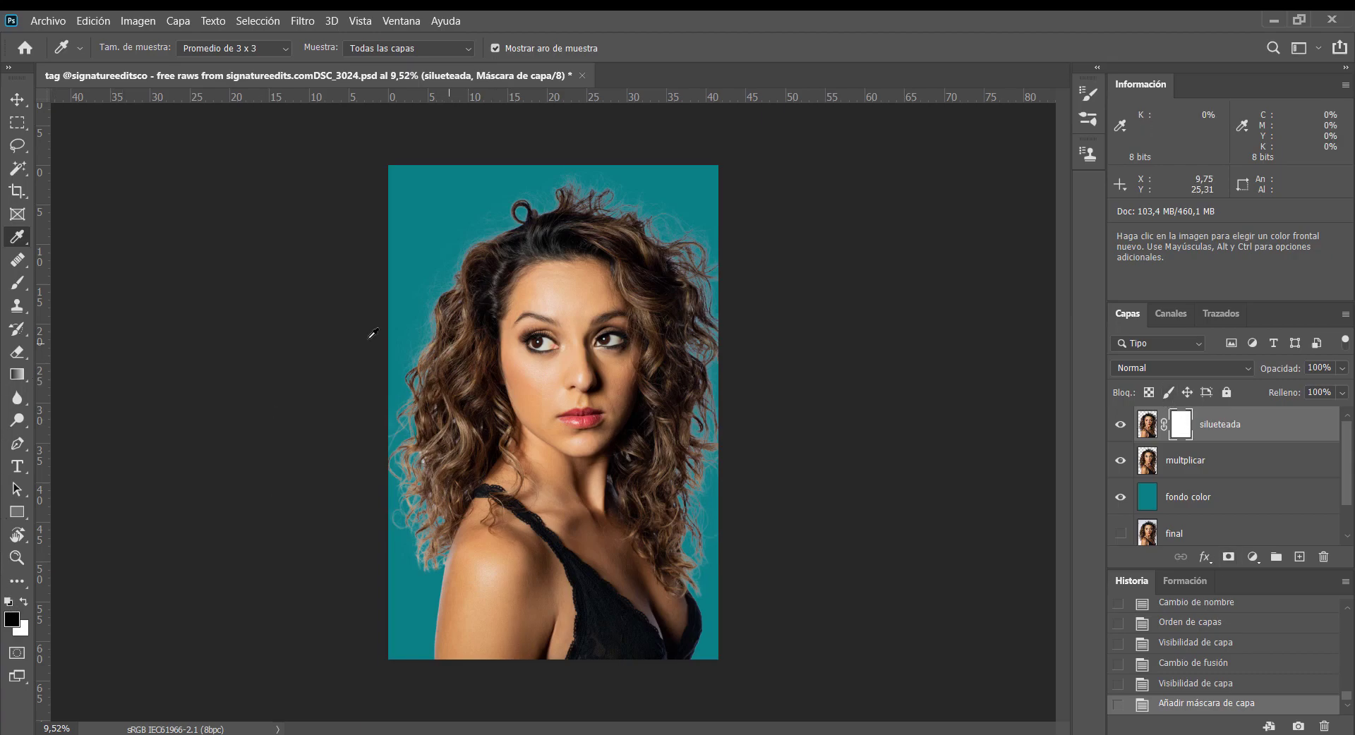
# - Set the mask's painting colours to the default pair, with white as foreground and black as background
pyautogui.moveTo(324, 339); pyautogui.dragTo(357, 388)
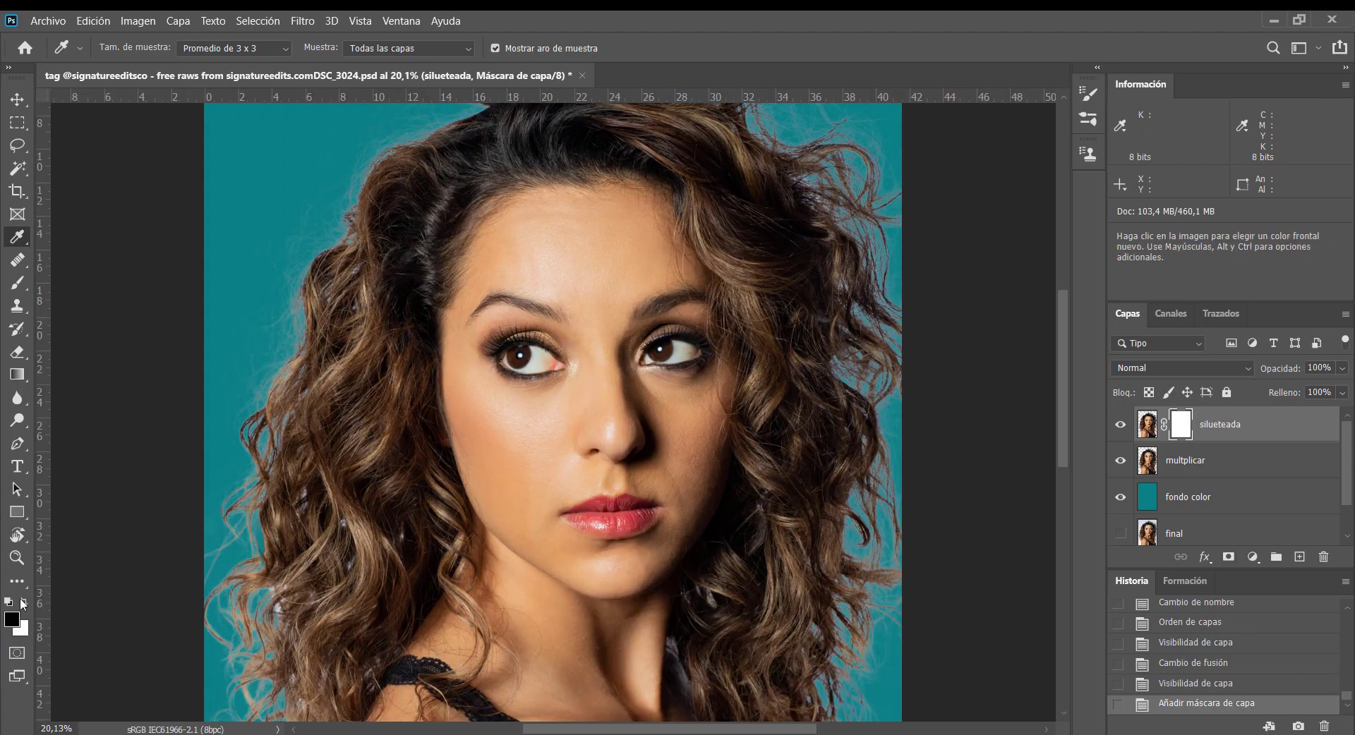
pyautogui.click(24, 603)
pyautogui.click(9, 602)
pyautogui.press('x')
pyautogui.click(272, 160)
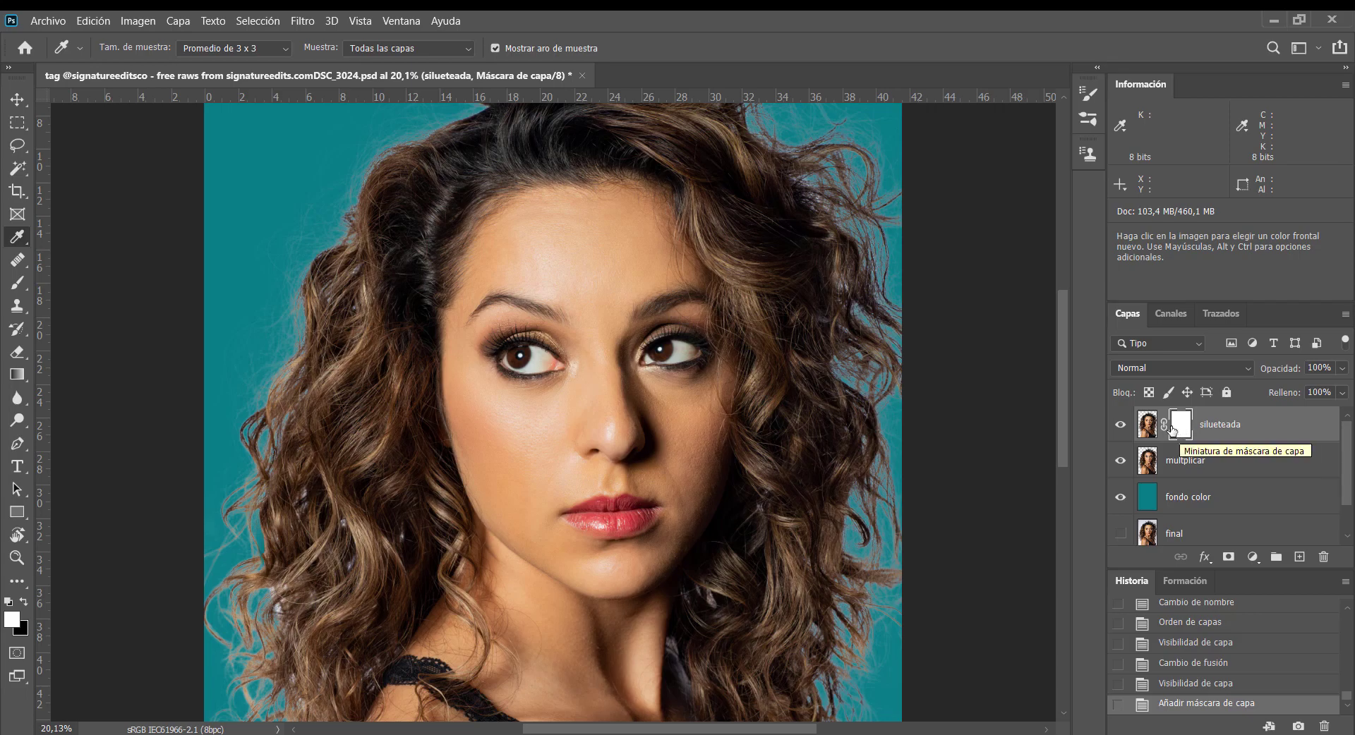
# - Target the "silueteada" image instead of its mask and sample the lip red as foreground and a dark hair tone as background
pyautogui.click(1149, 424)
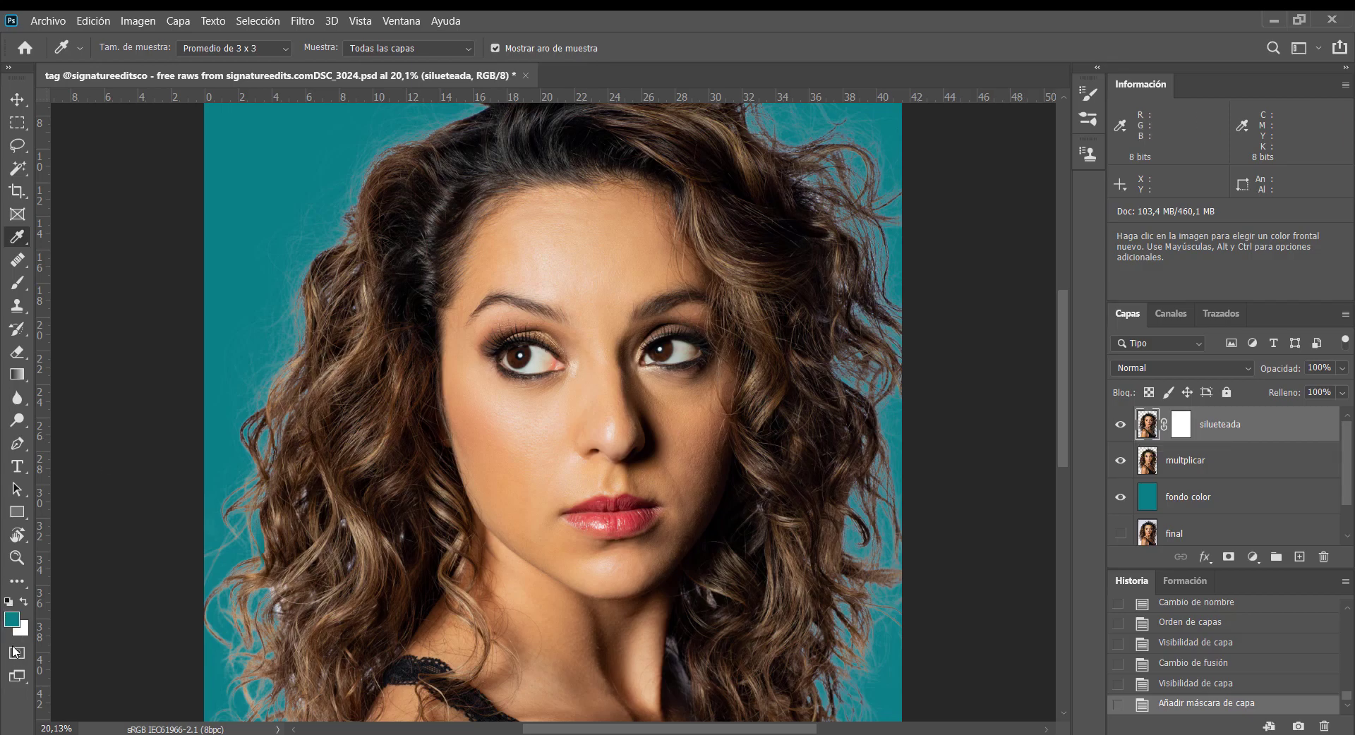
pyautogui.click(26, 603)
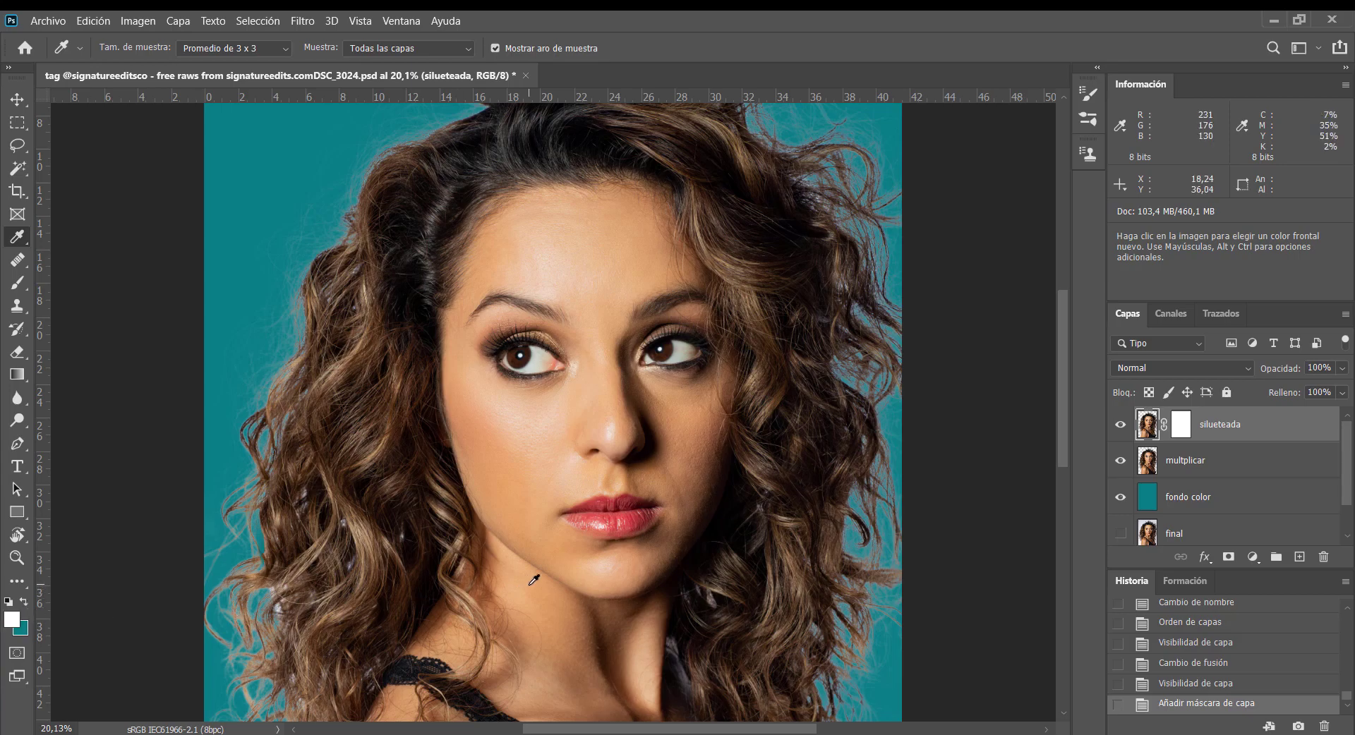
pyautogui.click(532, 464)
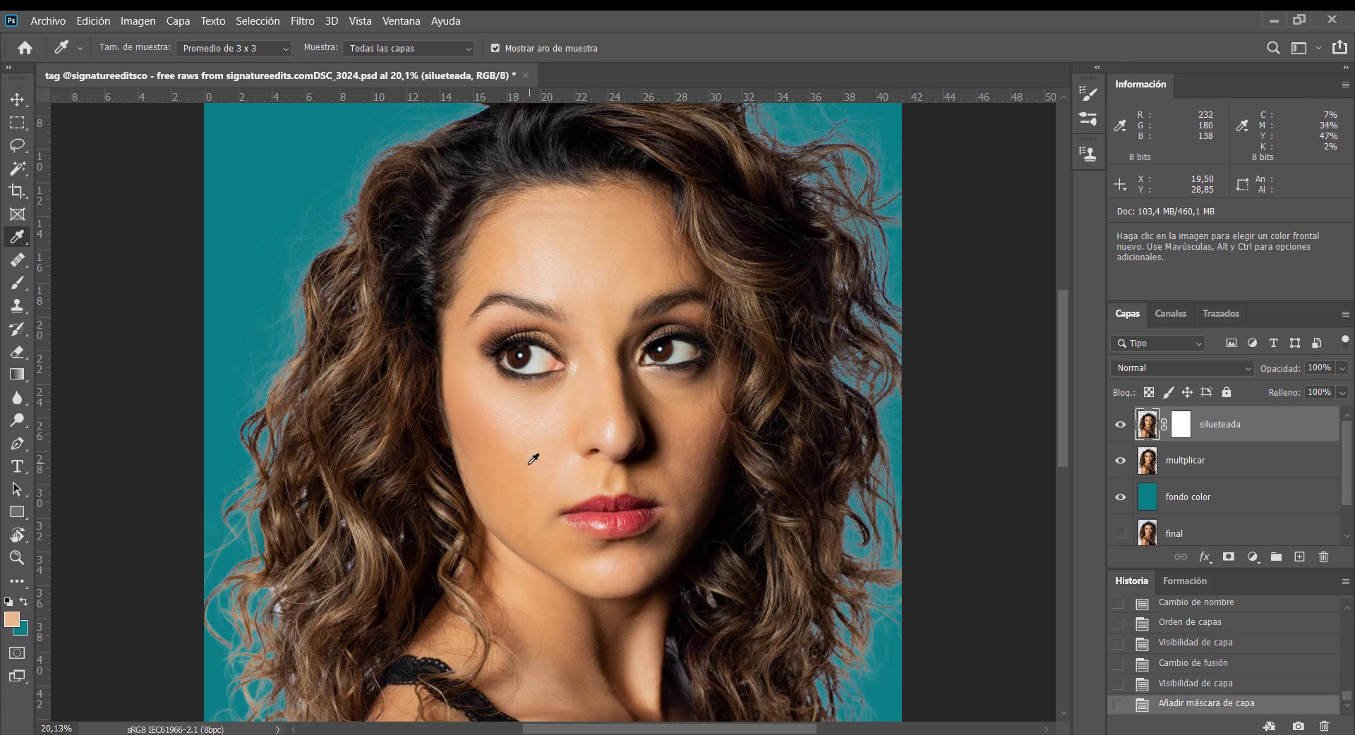
pyautogui.click(617, 521)
pyautogui.press('alt')
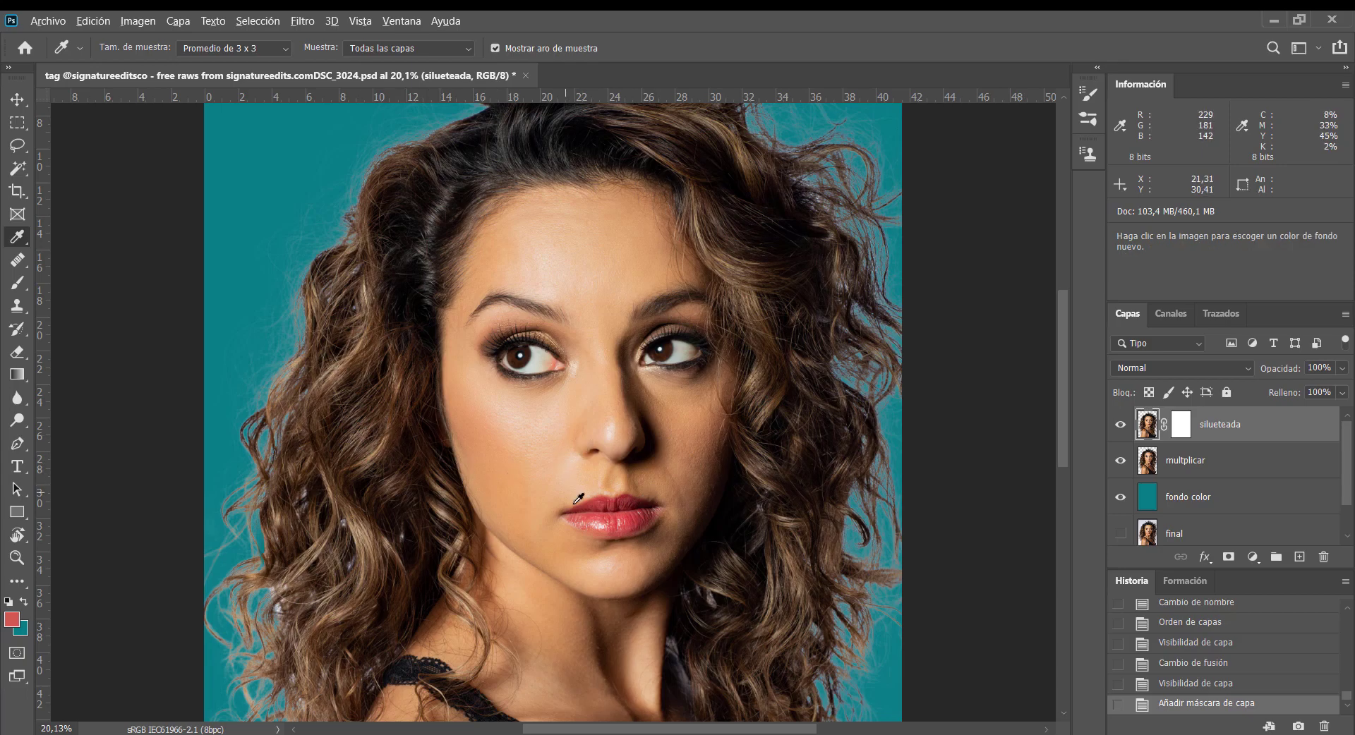
pyautogui.keyDown('alt'); pyautogui.click(593, 519); pyautogui.keyUp('alt')
pyautogui.moveTo(593, 520); pyautogui.dragTo(387, 450)
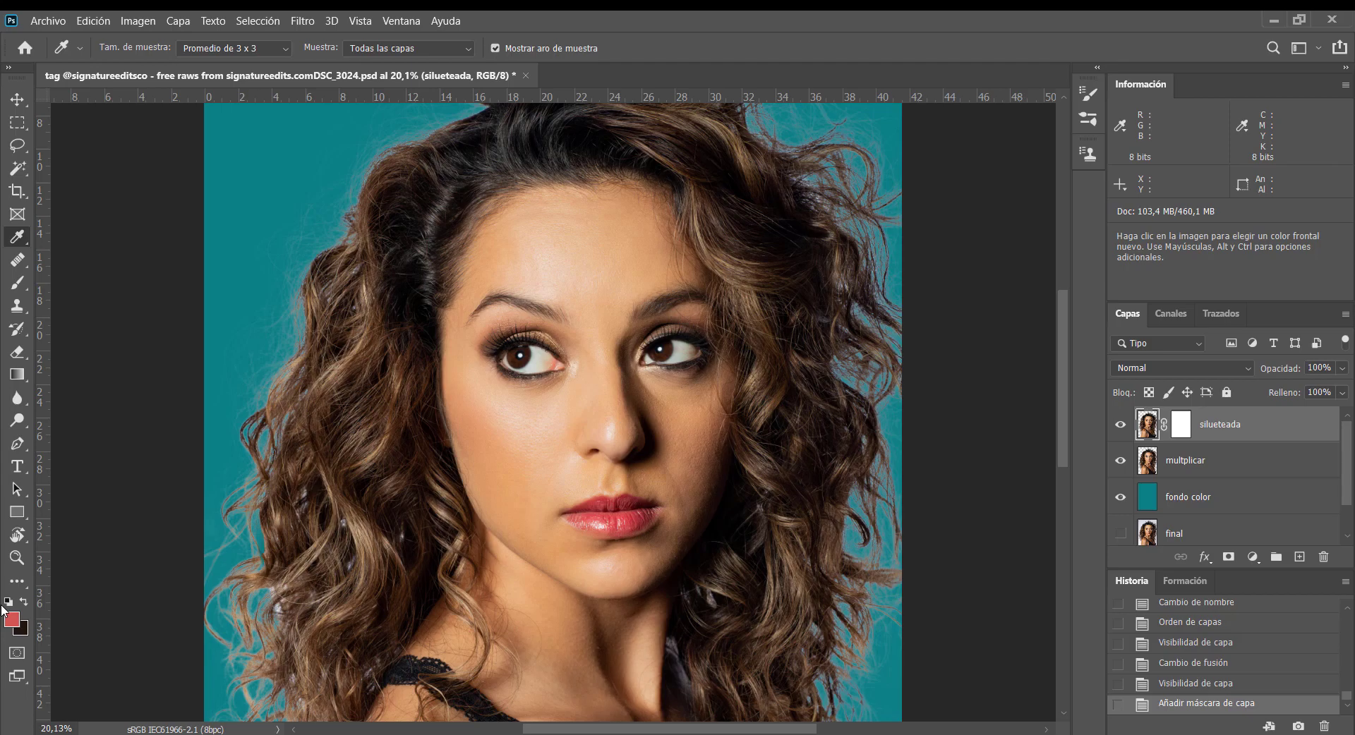
# - Target the "silueteada" layer mask and set black as foreground and white as background
pyautogui.click(8, 602)
pyautogui.click(1181, 425)
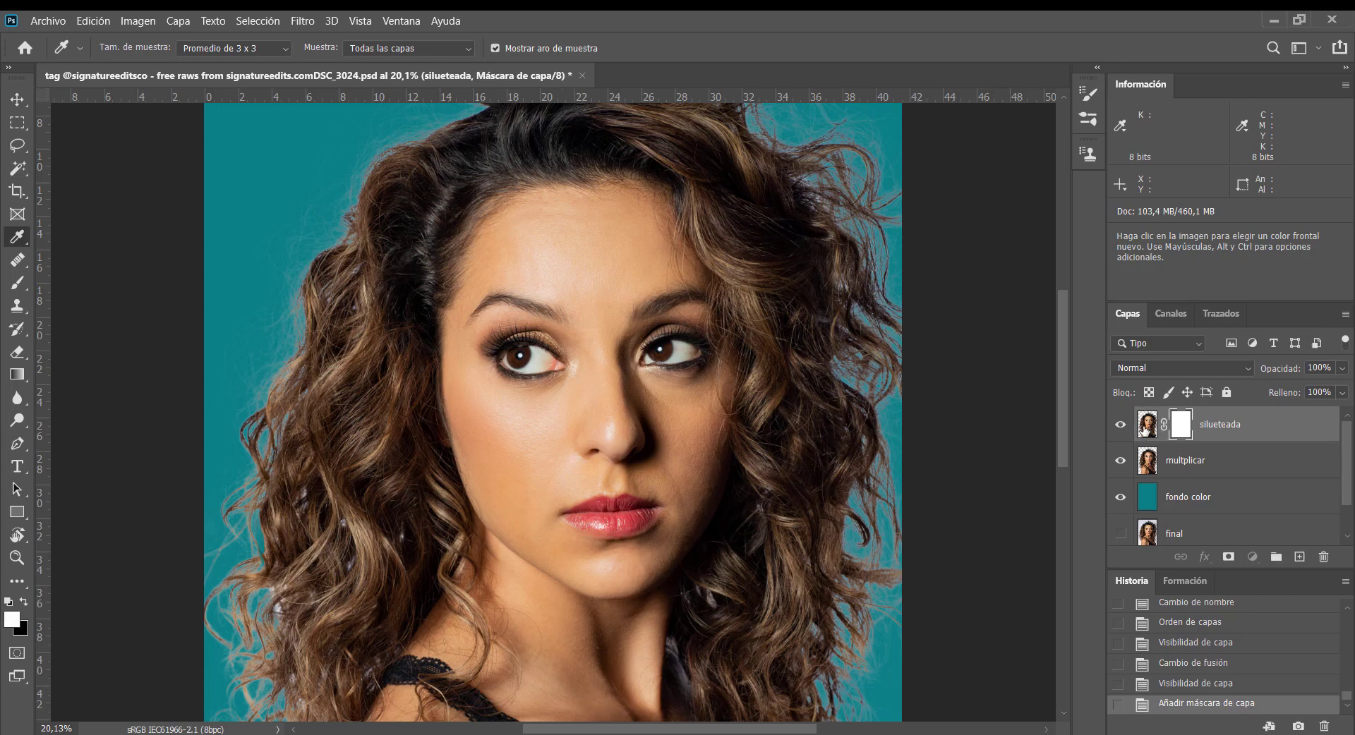
pyautogui.click(1146, 428)
pyautogui.click(1183, 427)
pyautogui.press('x')
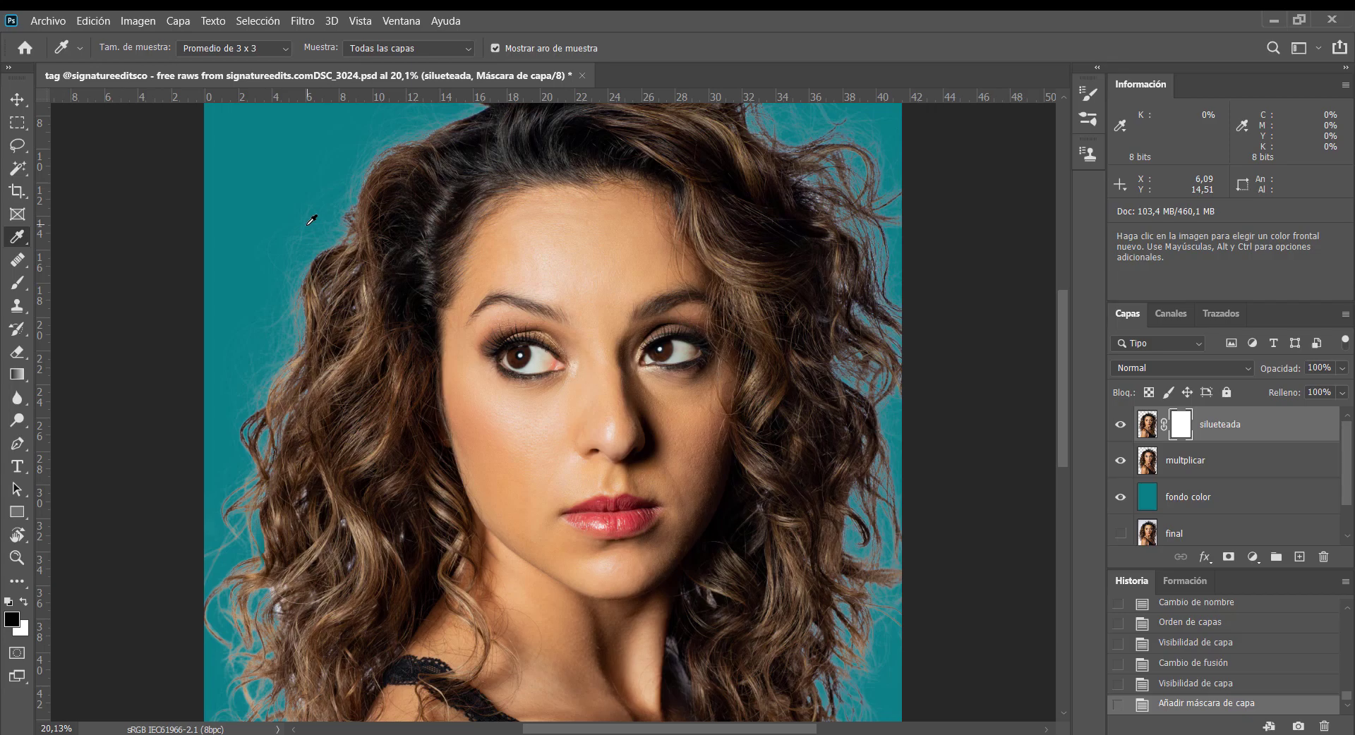
# - Choose the Brush tool and set a soft 2405 px tip with 0% hardness at 100% opacity
pyautogui.click(16, 284)
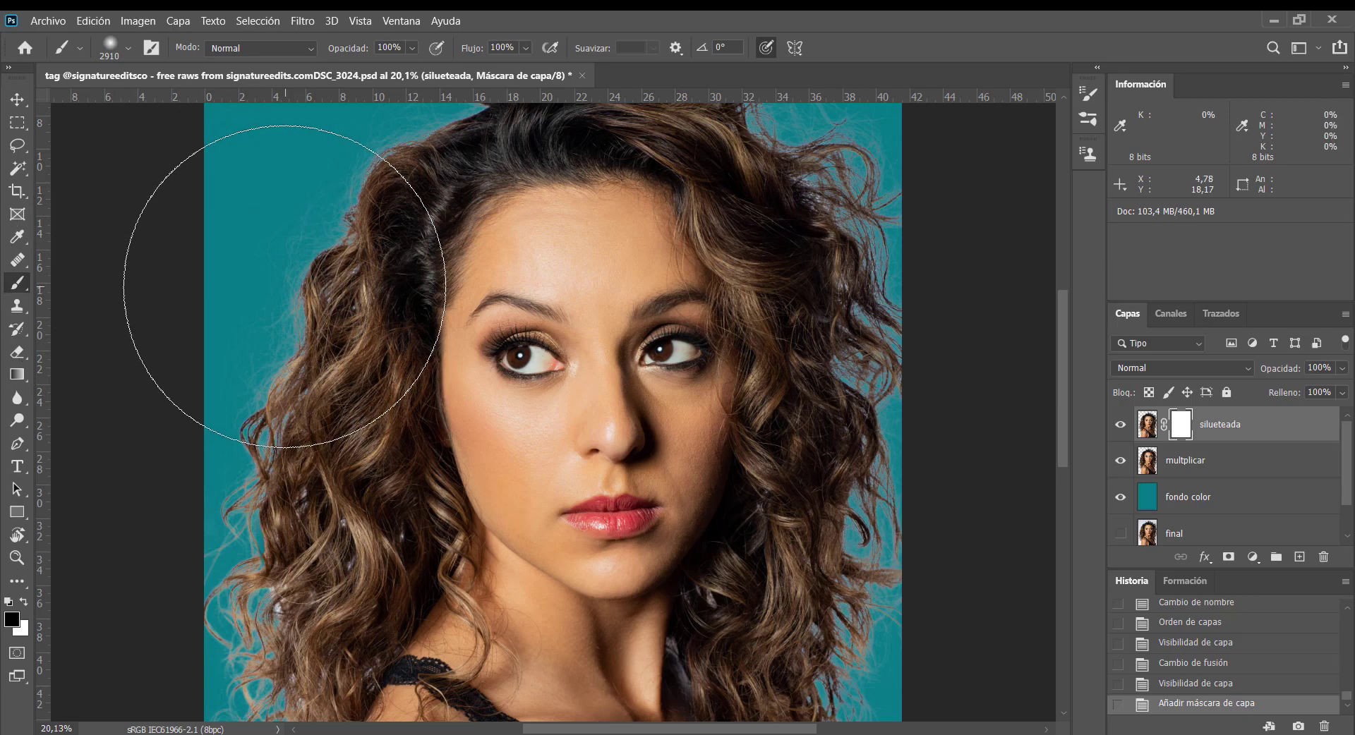
pyautogui.hotkey('ctrl', '0')
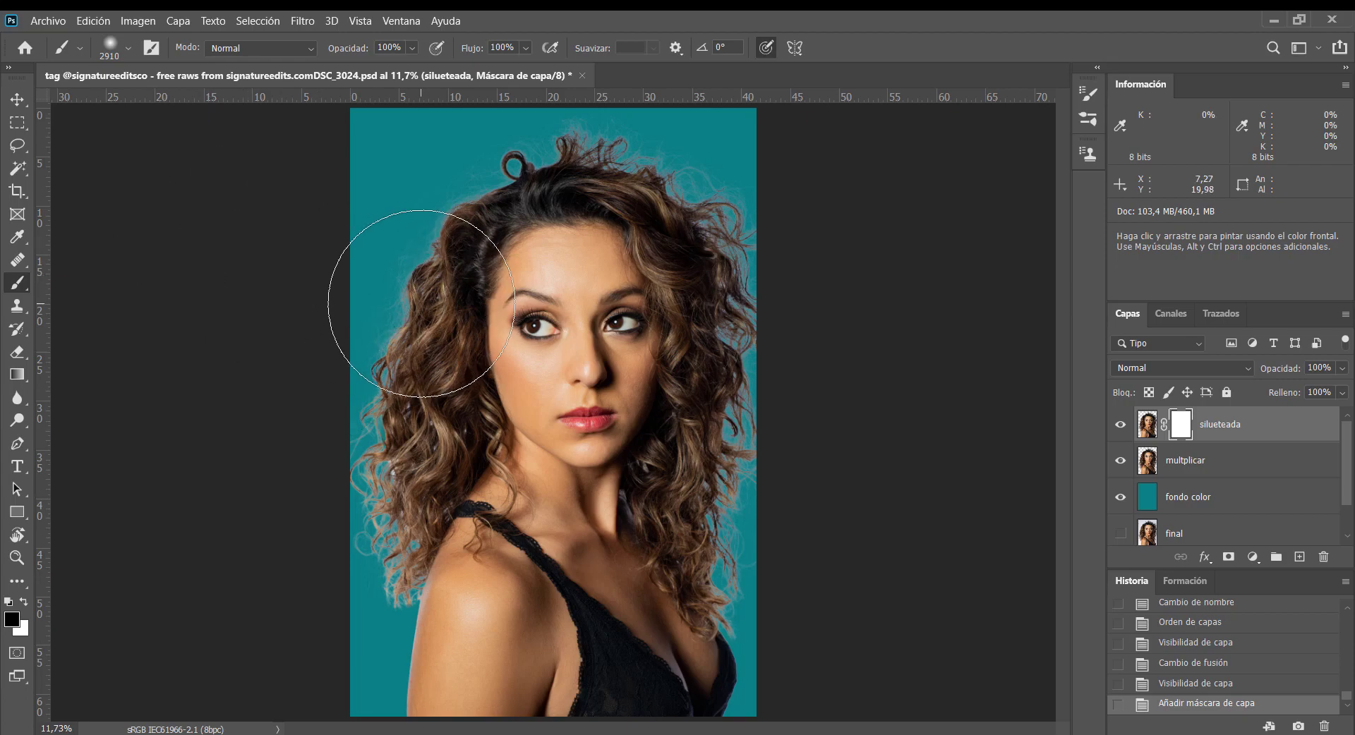
pyautogui.press('alt')
pyautogui.keyDown('alt'); pyautogui.rightClick(372, 247); pyautogui.keyUp('alt')
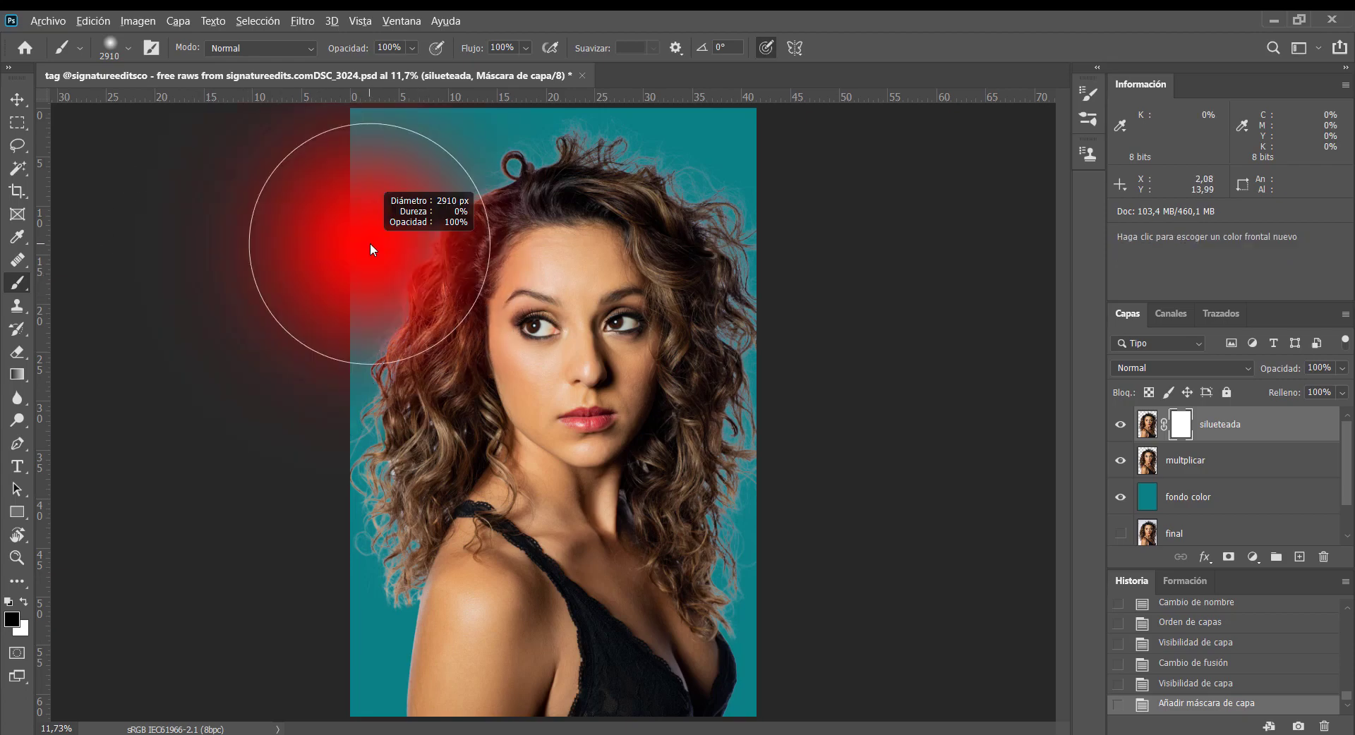
pyautogui.moveTo(370, 243)
pyautogui.mouseDown()
pyautogui.moveTo(278, 244)
pyautogui.moveTo(383, 289)
pyautogui.moveTo(316, 269)
pyautogui.moveTo(306, 628)
pyautogui.moveTo(341, 408)
pyautogui.moveTo(345, 187)
pyautogui.mouseUp()
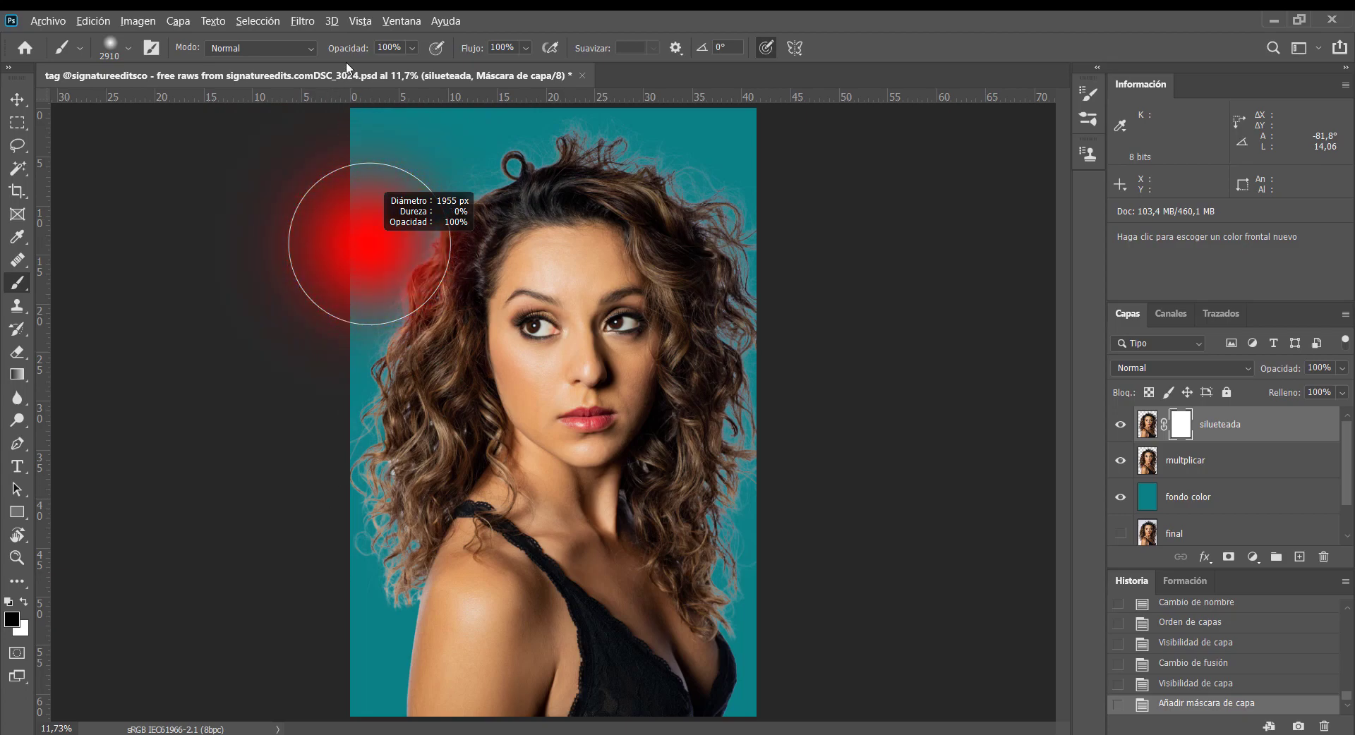
pyautogui.moveTo(346, 68); pyautogui.dragTo(386, 82)
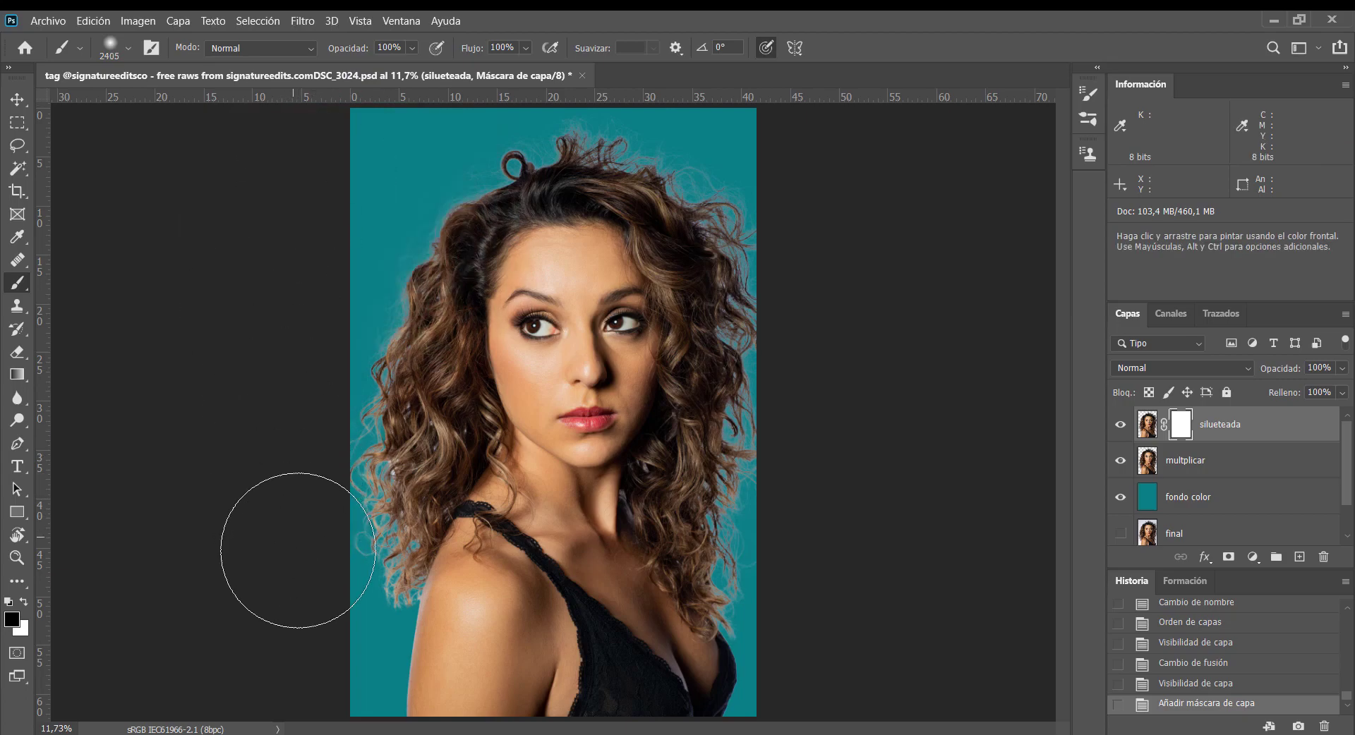
pyautogui.moveTo(487, 325); pyautogui.dragTo(388, 544)
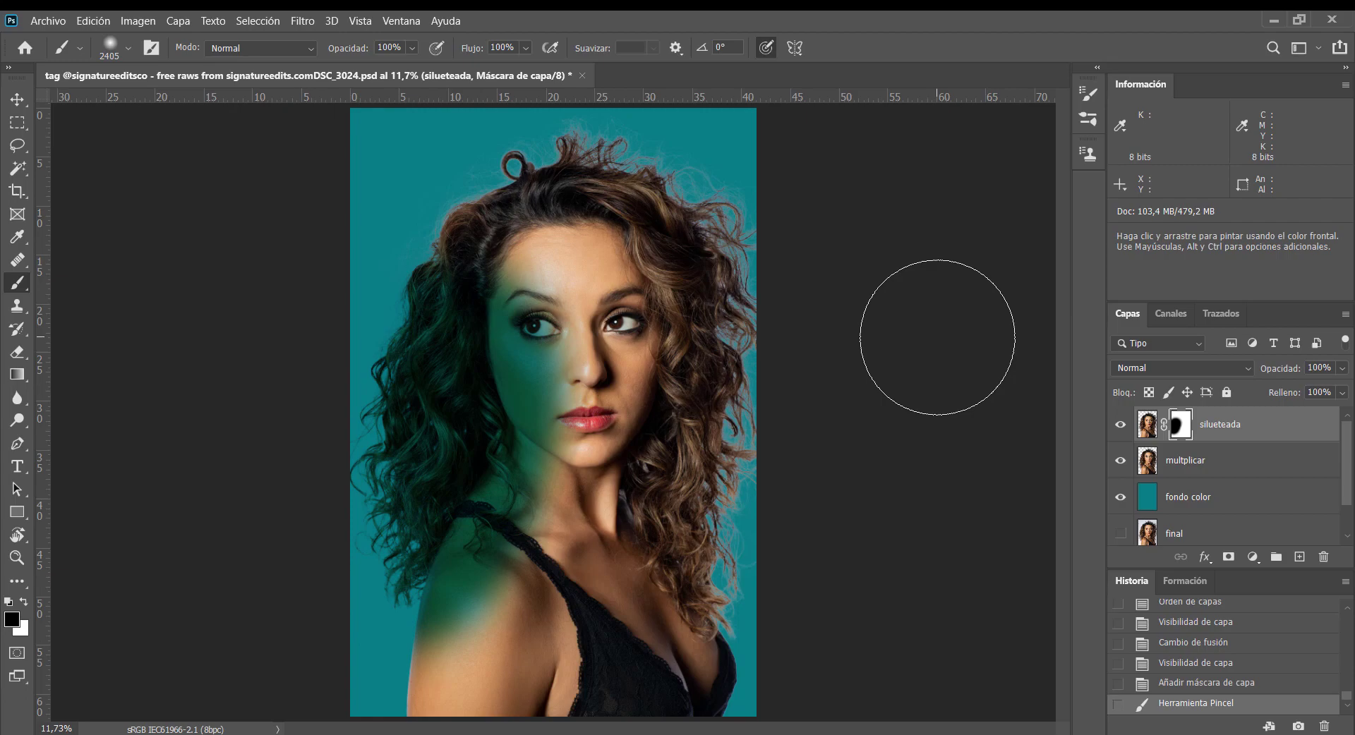
pyautogui.hotkey('ctrl', 'z')
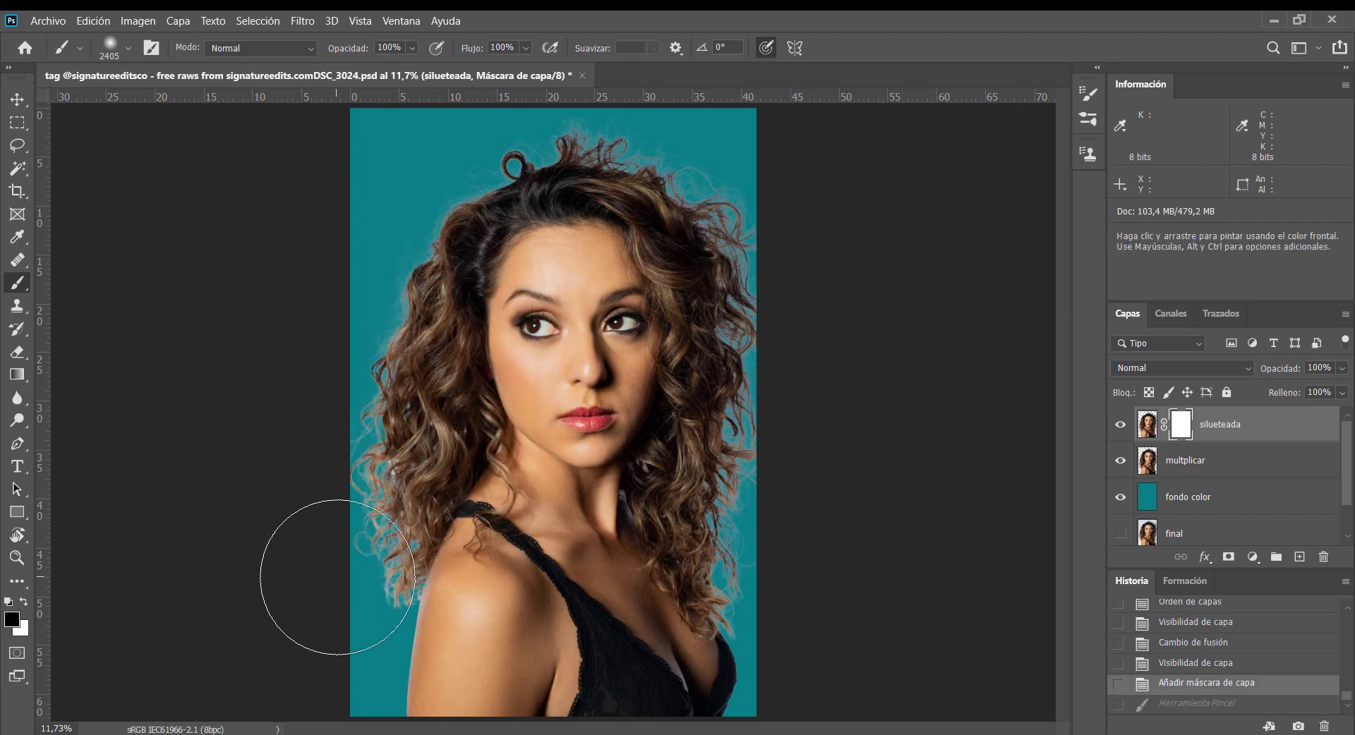
pyautogui.moveTo(327, 562)
pyautogui.mouseDown()
pyautogui.moveTo(342, 566)
pyautogui.moveTo(332, 544)
pyautogui.mouseUp()
pyautogui.hotkey('ctrl', 'z')
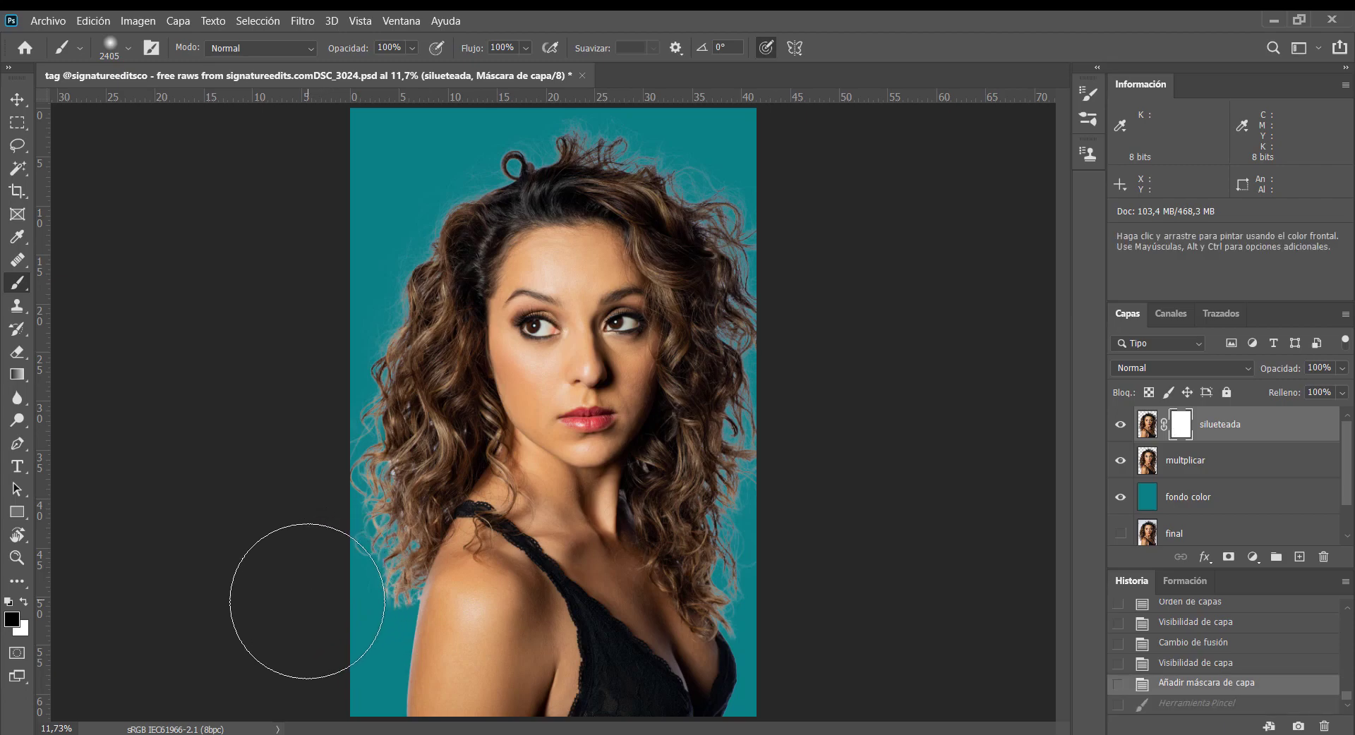
# - Paint the mask black around the whole outer hair outline at full opacity, softening the transition with reduced-opacity strokes at 30%
pyautogui.moveTo(313, 601); pyautogui.dragTo(253, 488)
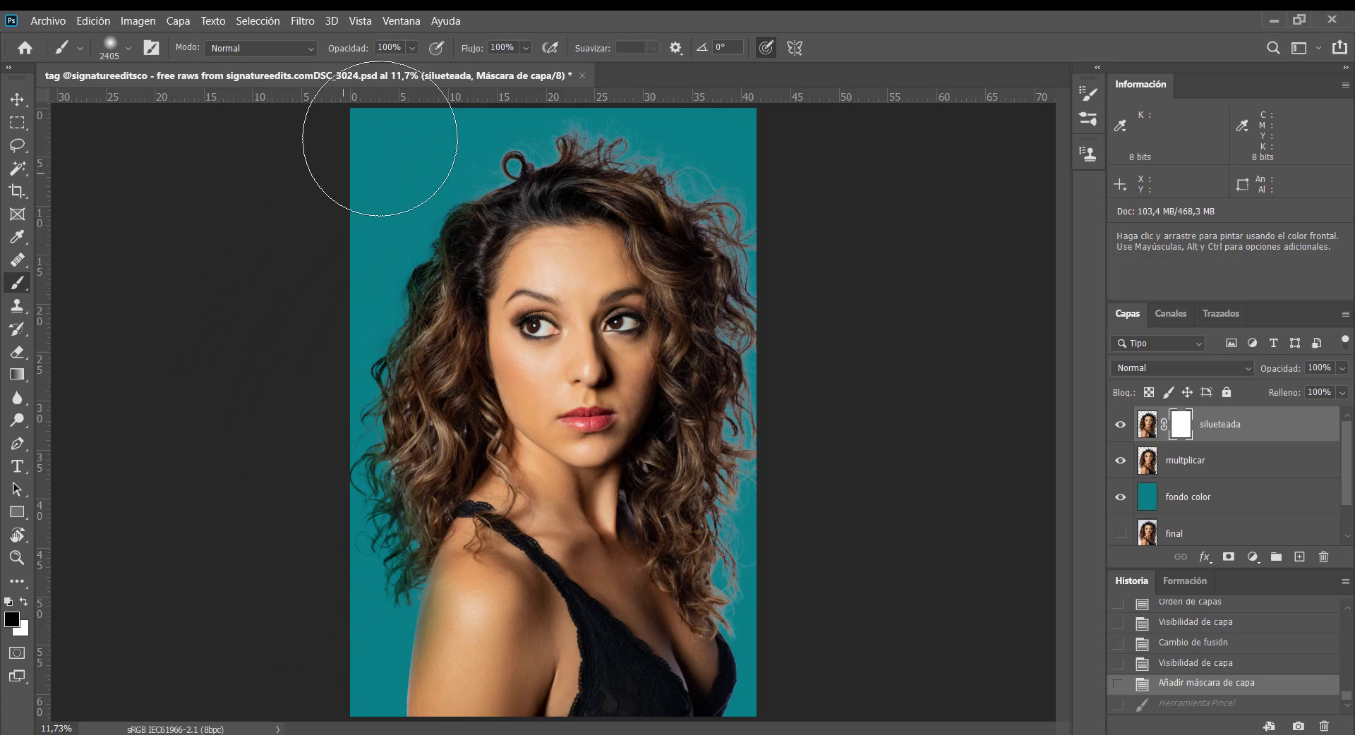
pyautogui.moveTo(444, 95)
pyautogui.mouseDown()
pyautogui.moveTo(578, 70)
pyautogui.moveTo(715, 79)
pyautogui.moveTo(794, 121)
pyautogui.moveTo(790, 167)
pyautogui.moveTo(829, 236)
pyautogui.moveTo(835, 398)
pyautogui.moveTo(817, 533)
pyautogui.moveTo(843, 607)
pyautogui.moveTo(854, 600)
pyautogui.mouseUp()
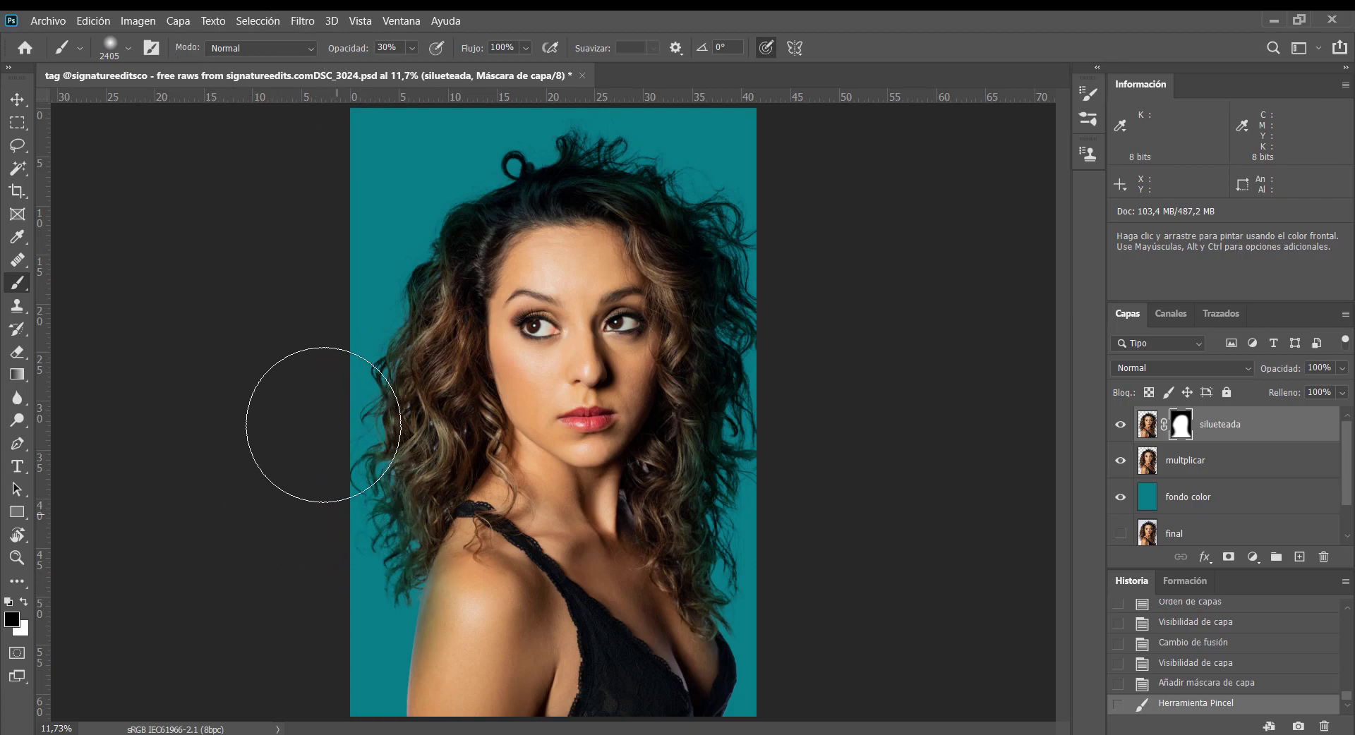
pyautogui.moveTo(381, 190)
pyautogui.mouseDown()
pyautogui.moveTo(393, 151)
pyautogui.moveTo(327, 308)
pyautogui.mouseUp()
pyautogui.moveTo(577, 125); pyautogui.dragTo(706, 138)
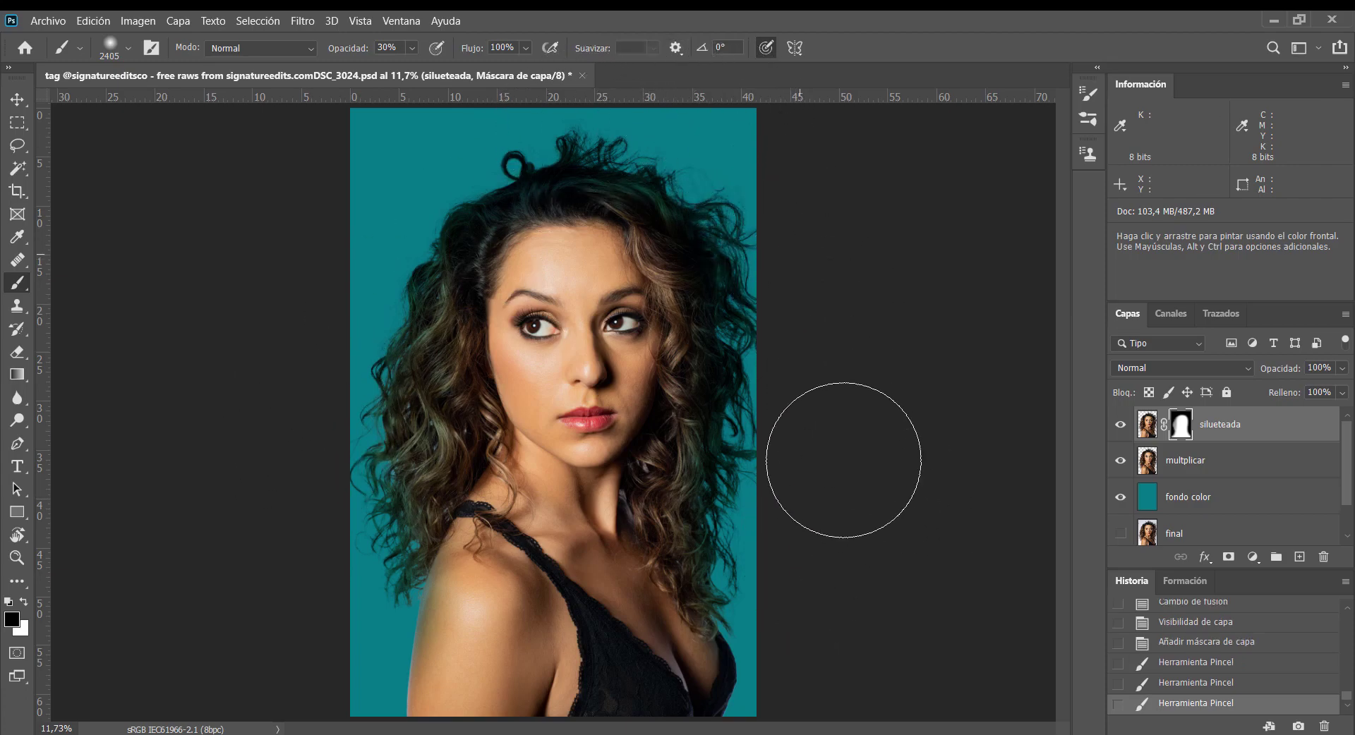
pyautogui.moveTo(436, 440); pyautogui.dragTo(361, 322)
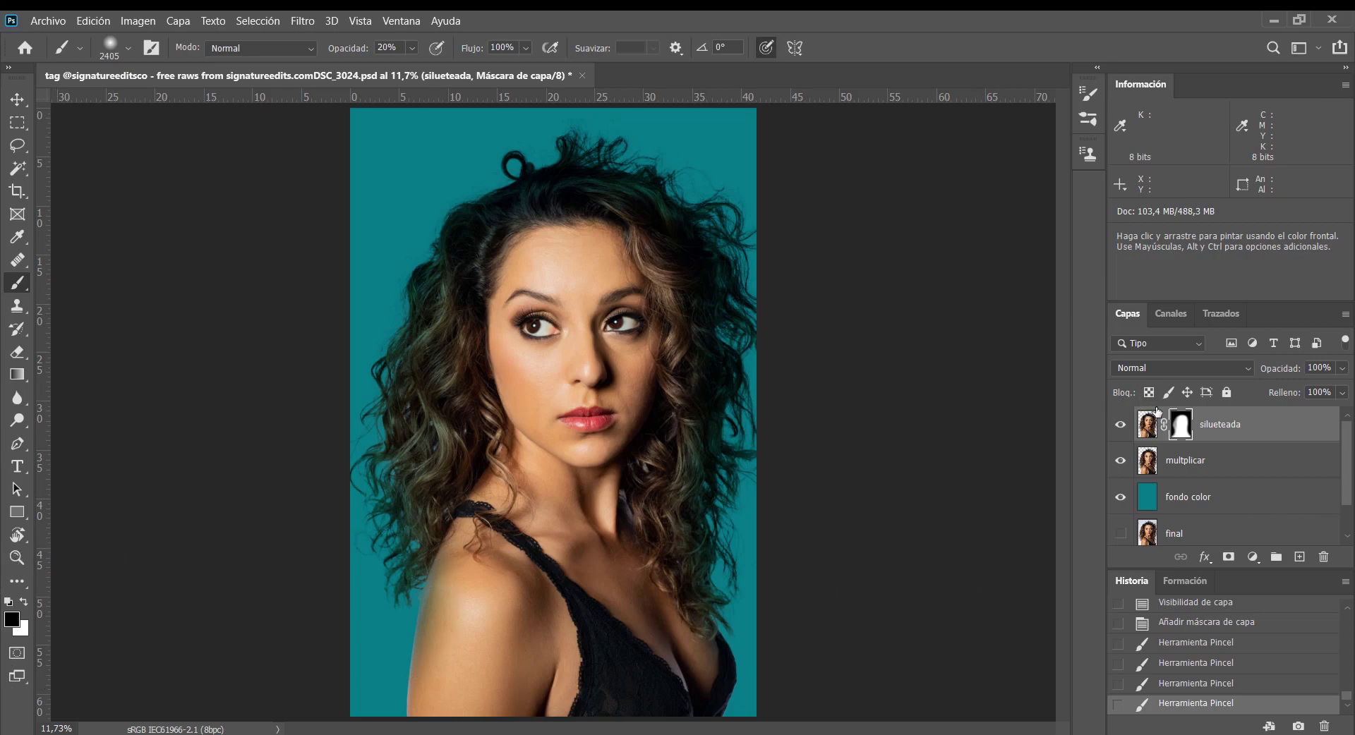
# - View the "silueteada" mask alone, paint its grey patches inside the silhouette white at 20% opacity, and return to the image
pyautogui.keyDown('alt'); pyautogui.click(1181, 432); pyautogui.keyUp('alt')
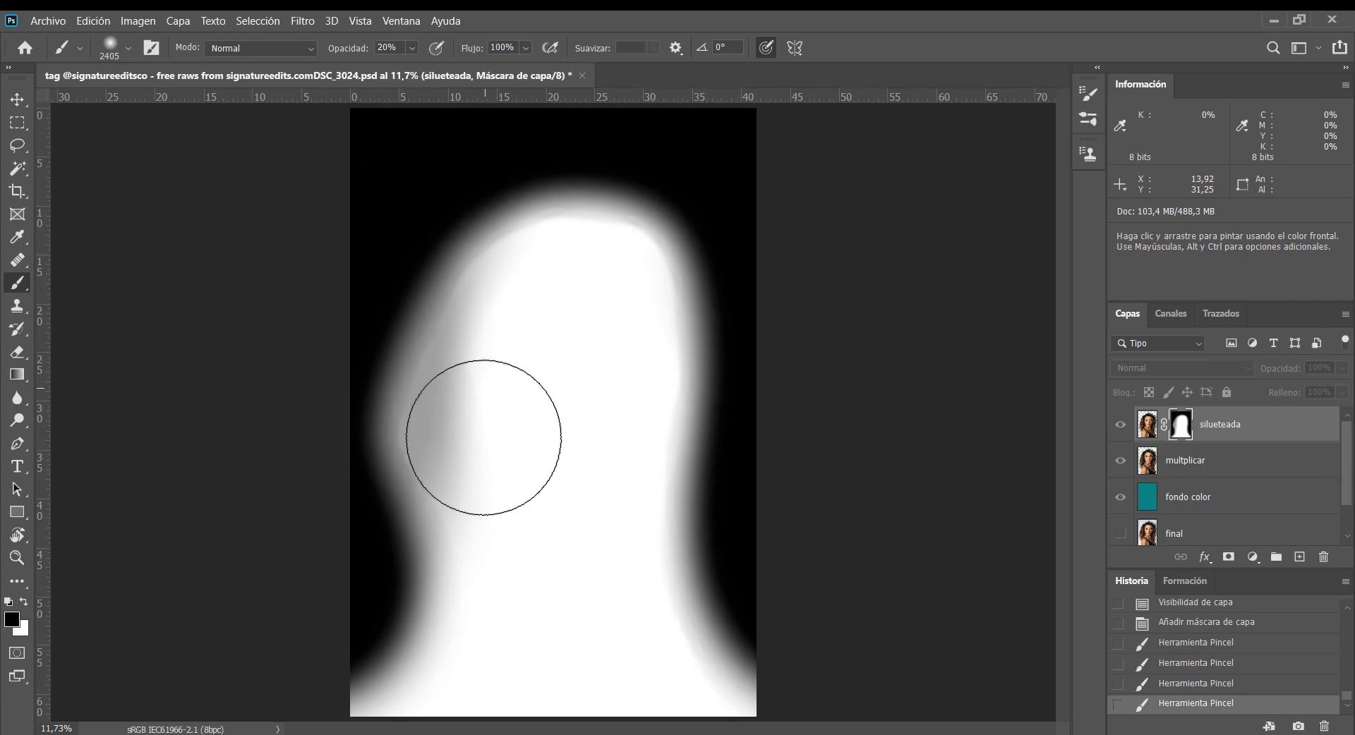
pyautogui.click(529, 356)
pyautogui.hotkey('ctrl', 'z')
pyautogui.press('x')
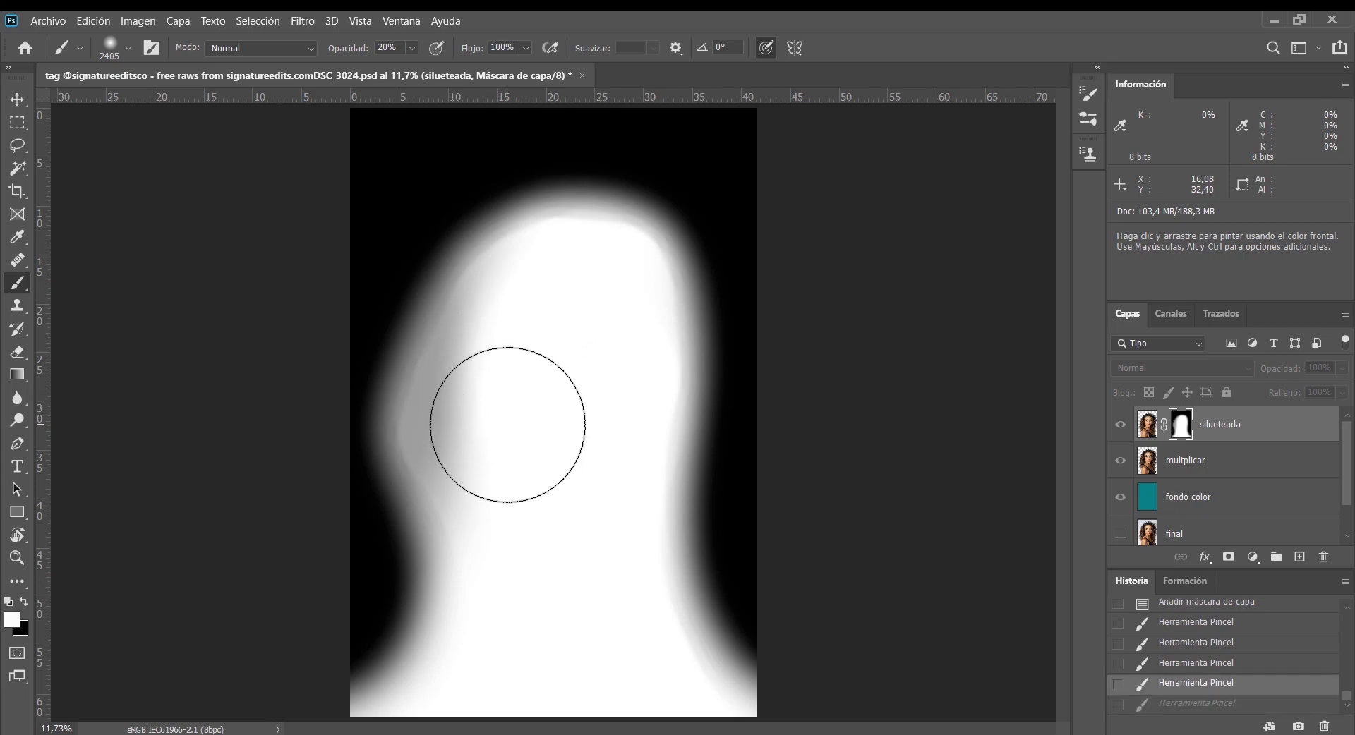
pyautogui.moveTo(495, 422)
pyautogui.mouseDown()
pyautogui.moveTo(514, 490)
pyautogui.moveTo(504, 473)
pyautogui.moveTo(528, 397)
pyautogui.moveTo(518, 435)
pyautogui.moveTo(524, 409)
pyautogui.moveTo(561, 409)
pyautogui.moveTo(432, 475)
pyautogui.mouseUp()
pyautogui.keyDown('alt'); pyautogui.rightClick(544, 408); pyautogui.keyUp('alt')
pyautogui.moveTo(488, 527)
pyautogui.mouseDown()
pyautogui.moveTo(507, 325)
pyautogui.moveTo(463, 459)
pyautogui.moveTo(493, 587)
pyautogui.moveTo(490, 361)
pyautogui.moveTo(456, 473)
pyautogui.moveTo(504, 544)
pyautogui.moveTo(467, 468)
pyautogui.moveTo(475, 415)
pyautogui.moveTo(517, 591)
pyautogui.moveTo(592, 565)
pyautogui.mouseUp()
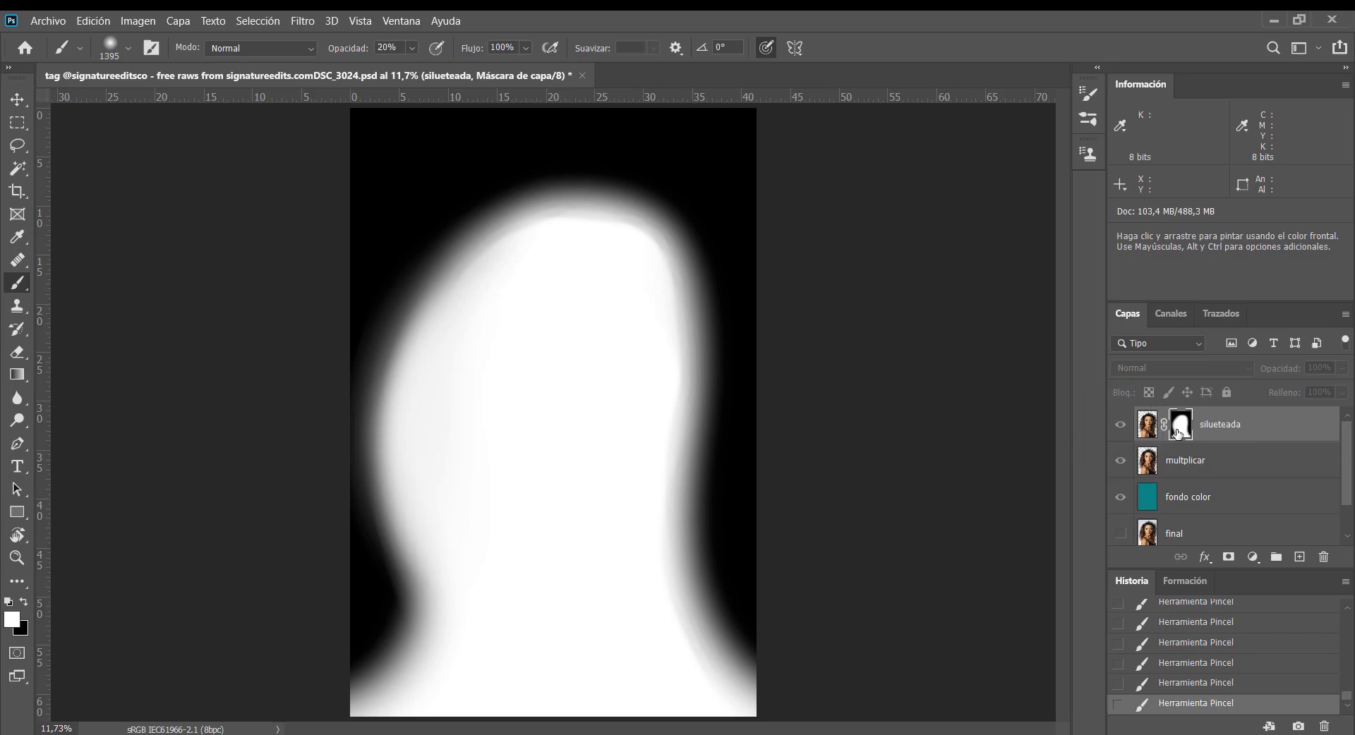
pyautogui.keyDown('alt'); pyautogui.click(1178, 434); pyautogui.keyUp('alt')
# - Paint the mask white at 20% opacity with a 699 px brush over the inner hair on both sides and across the crown
pyautogui.moveTo(445, 428); pyautogui.dragTo(403, 447)
pyautogui.moveTo(454, 284)
pyautogui.mouseDown()
pyautogui.moveTo(471, 243)
pyautogui.moveTo(568, 193)
pyautogui.mouseUp()
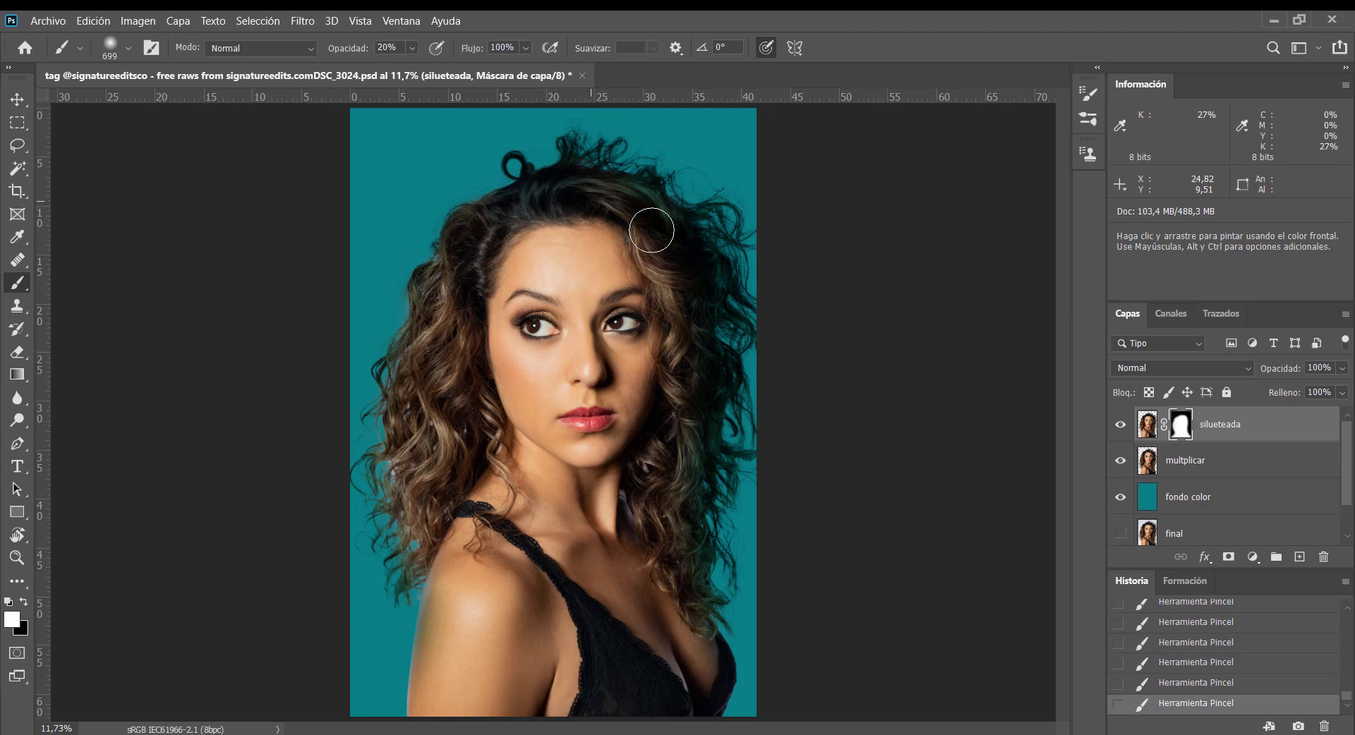
pyautogui.moveTo(638, 230)
pyautogui.mouseDown()
pyautogui.moveTo(673, 238)
pyautogui.moveTo(683, 345)
pyautogui.mouseUp()
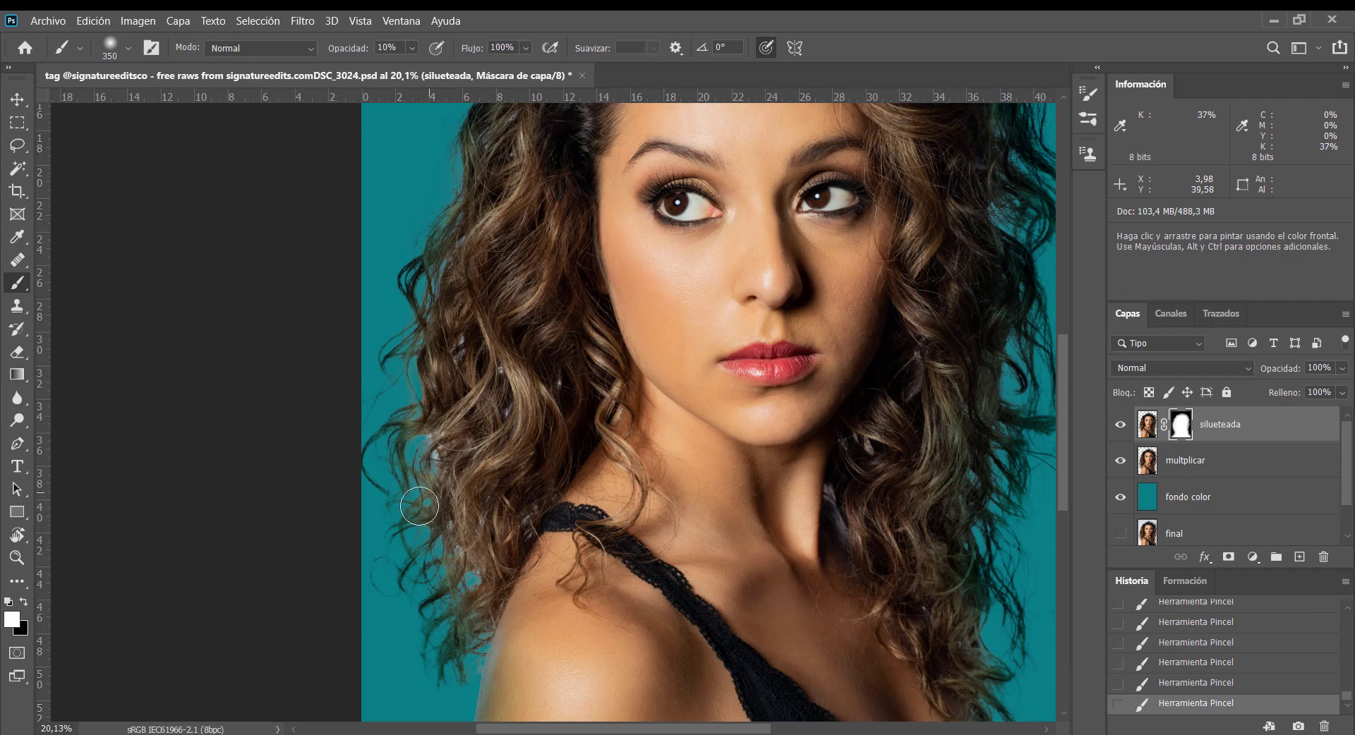
# - Paint the mask white at 10% opacity with a 350 px brush over the outer curls beside the bare shoulder
pyautogui.moveTo(420, 506); pyautogui.dragTo(484, 620)
pyautogui.moveTo(441, 672); pyautogui.dragTo(464, 557)
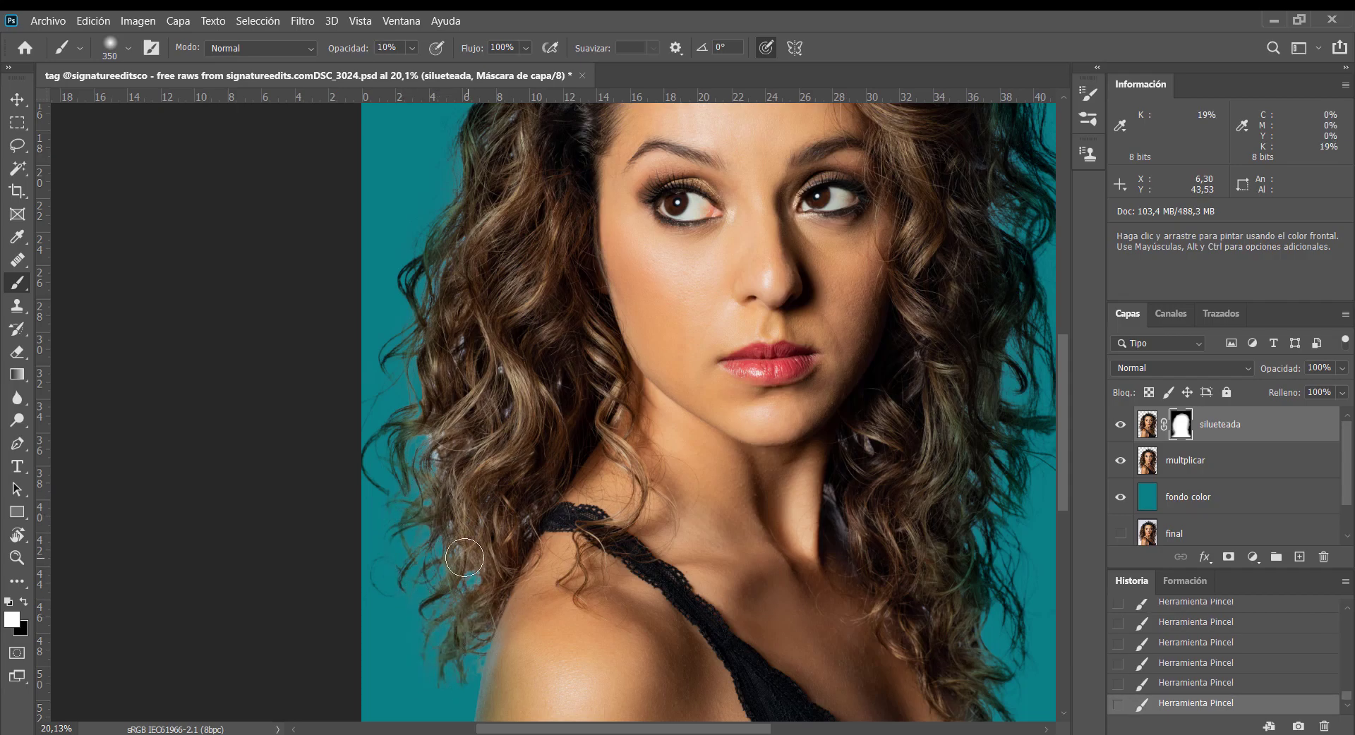
pyautogui.moveTo(451, 414); pyautogui.dragTo(394, 382)
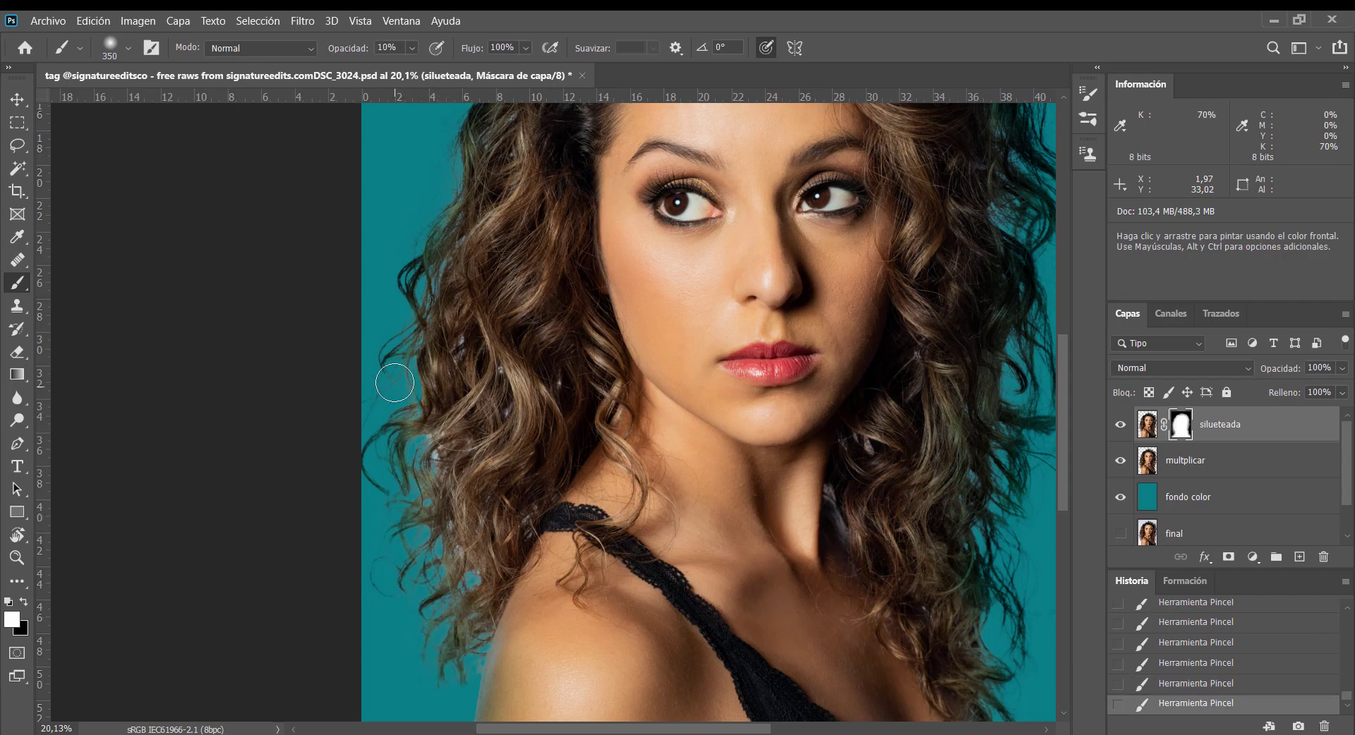
pyautogui.click(413, 448)
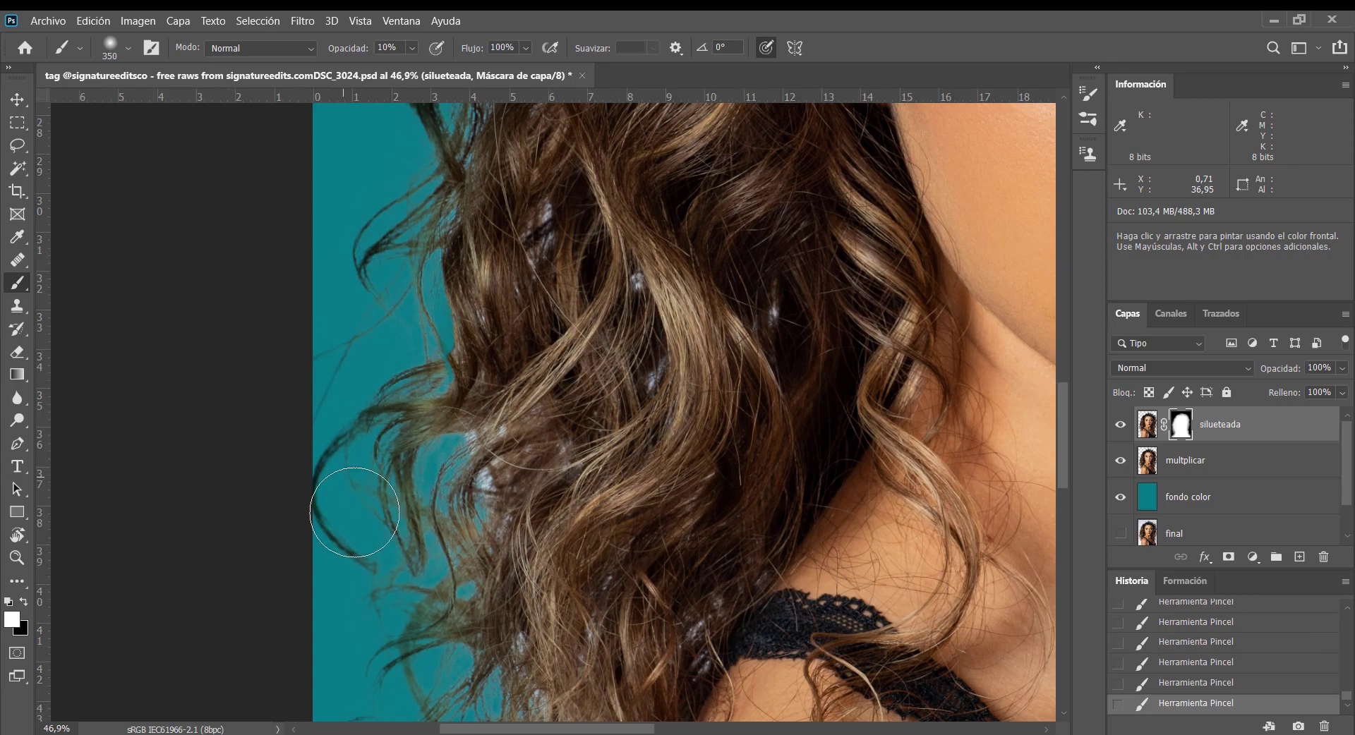
pyautogui.moveTo(354, 513); pyautogui.dragTo(559, 488)
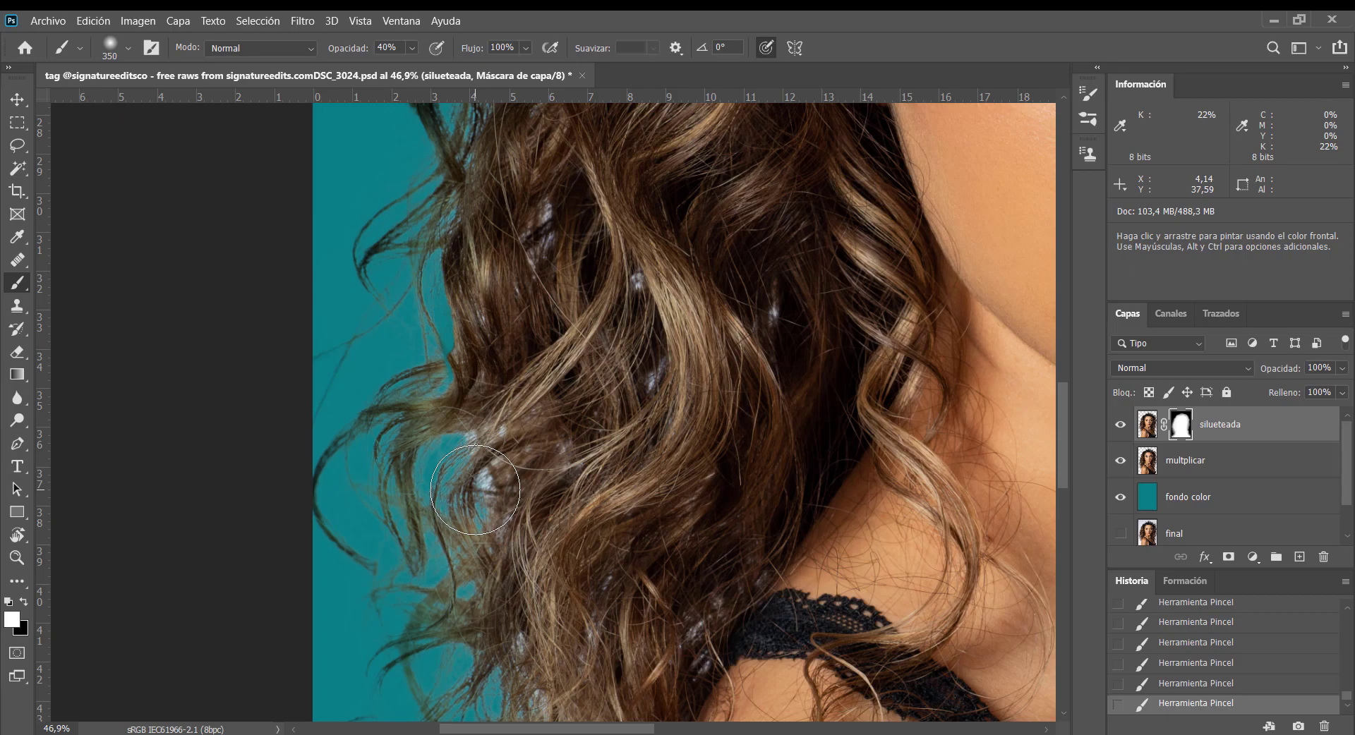
# - Paint the mask black at 40% opacity with a 58 px brush over the pale bluish spots among the curls beside the shoulder
pyautogui.moveTo(489, 490); pyautogui.dragTo(473, 496)
pyautogui.moveTo(413, 535)
pyautogui.mouseDown()
pyautogui.moveTo(362, 549)
pyautogui.moveTo(374, 554)
pyautogui.mouseUp()
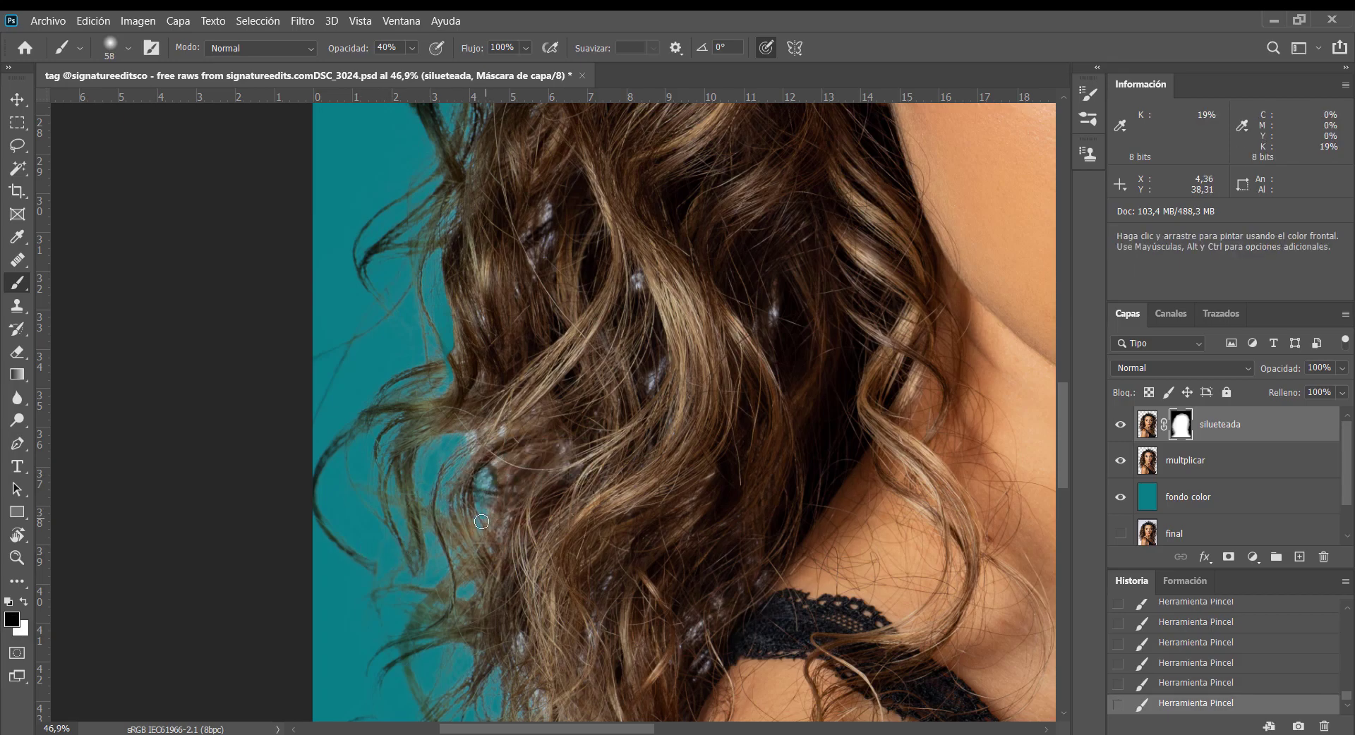
pyautogui.hotkey('ctrl', 'z')
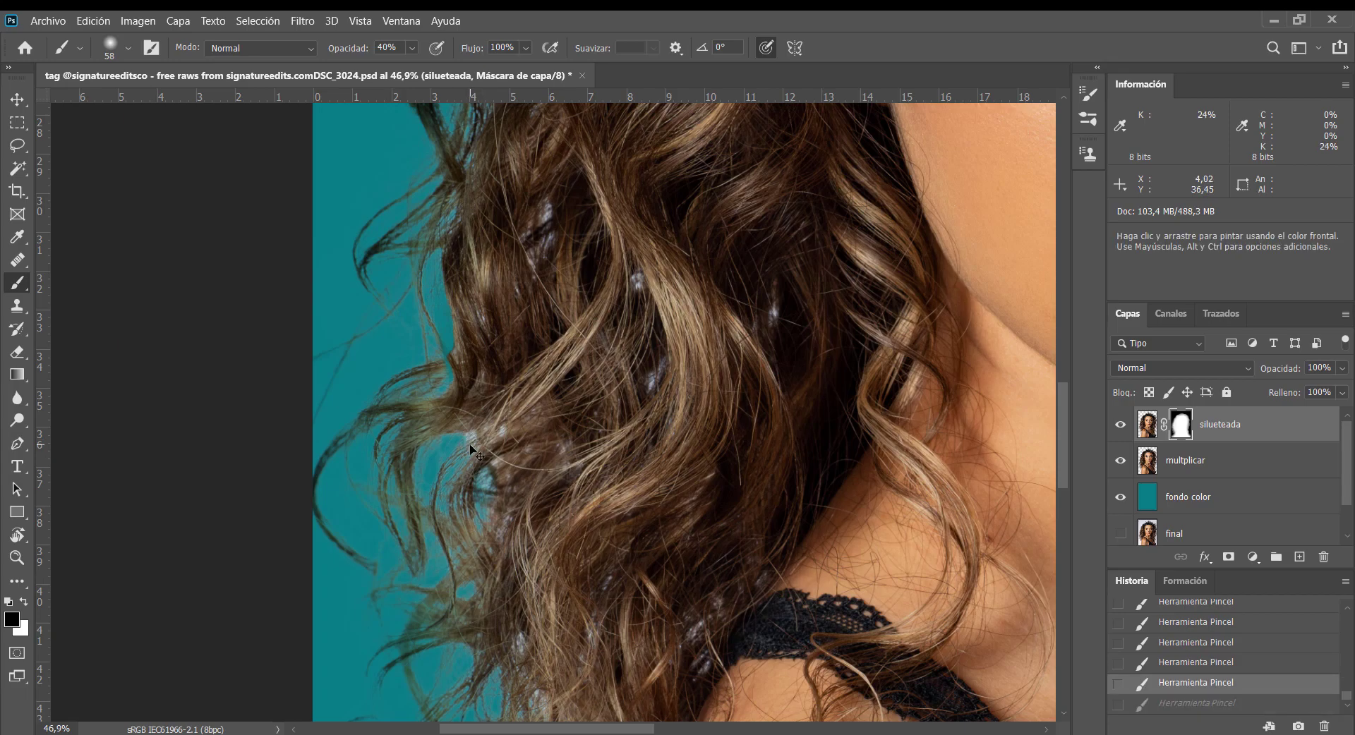
pyautogui.moveTo(474, 436)
pyautogui.mouseDown()
pyautogui.moveTo(488, 442)
pyautogui.moveTo(477, 476)
pyautogui.mouseUp()
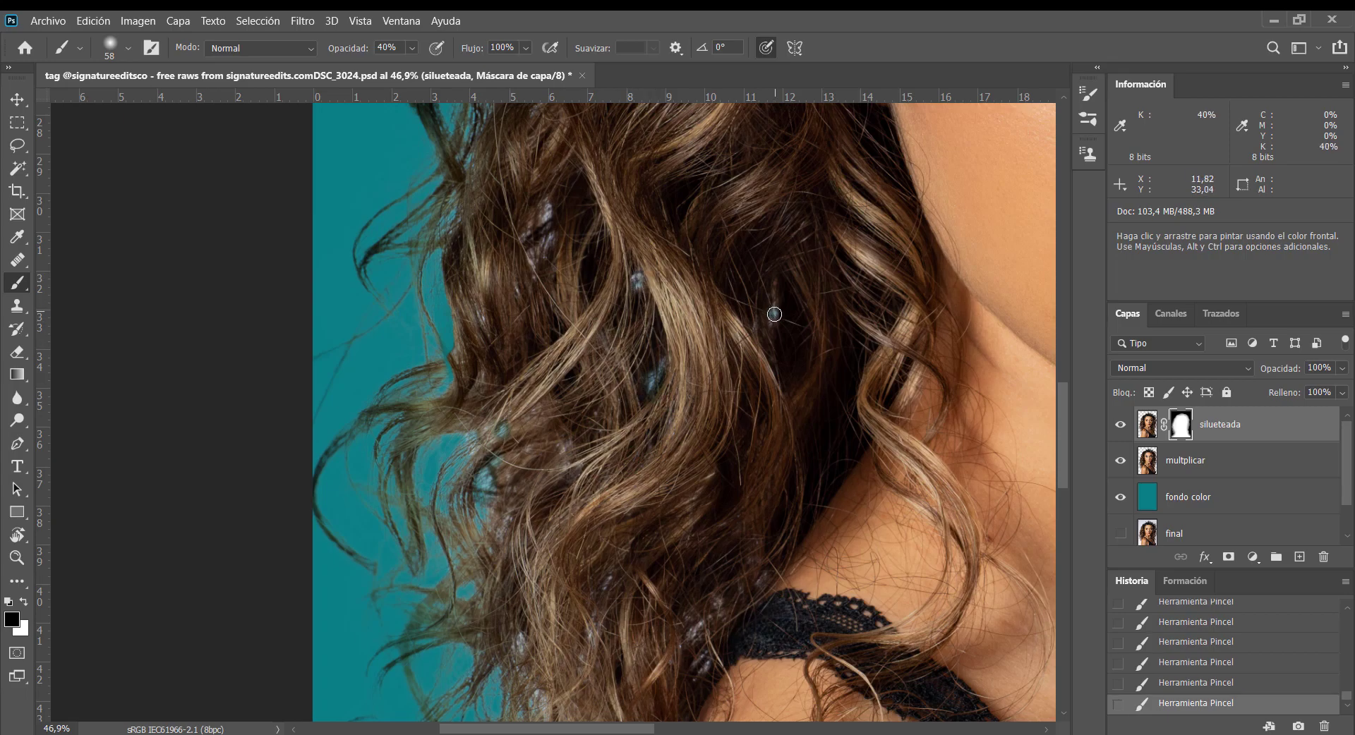
pyautogui.moveTo(547, 213); pyautogui.dragTo(542, 238)
pyautogui.moveTo(522, 556); pyautogui.dragTo(535, 584)
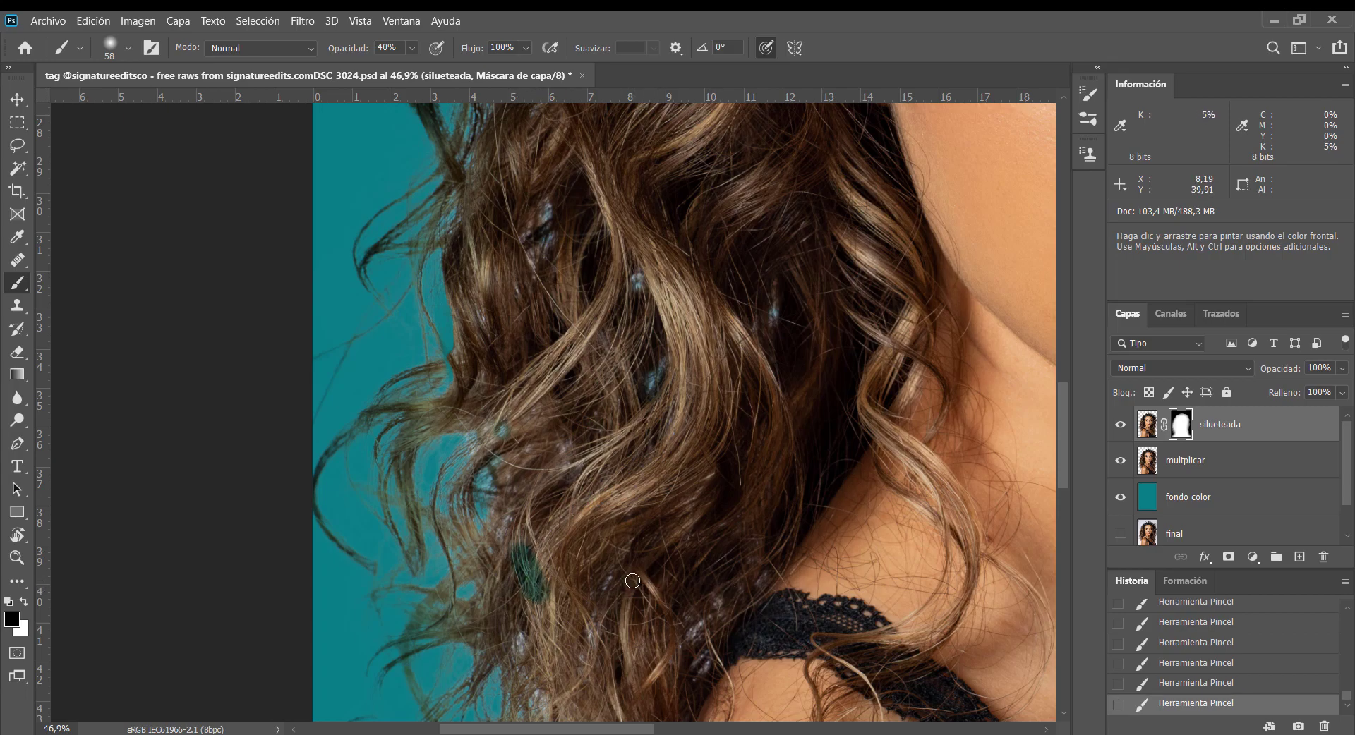
pyautogui.hotkey('ctrl', 'z')
pyautogui.hotkey('ctrl', 'z')
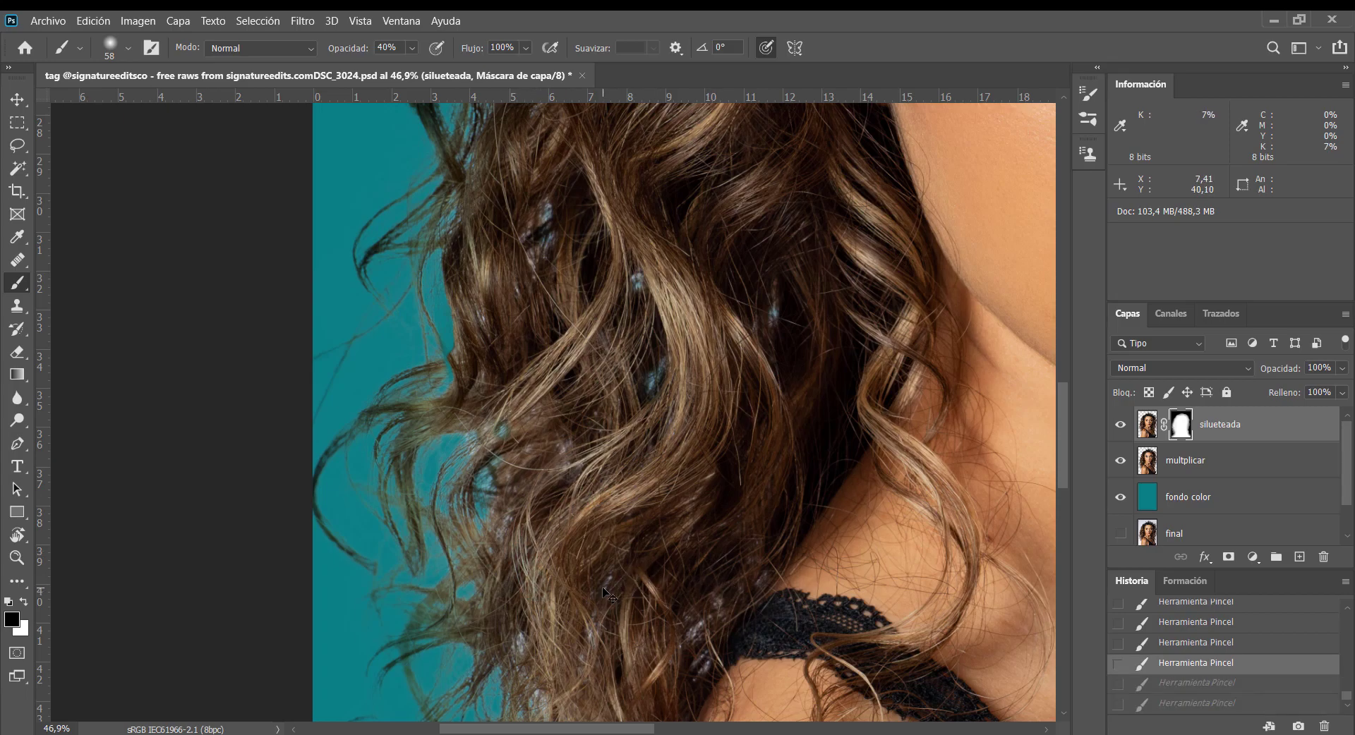
# - Paint the "silueteada" mask black at 10% opacity with a 1397 px brush along the outer curls beside the bare shoulder
pyautogui.keyDown('alt'); pyautogui.rightClick(479, 458); pyautogui.keyUp('alt')
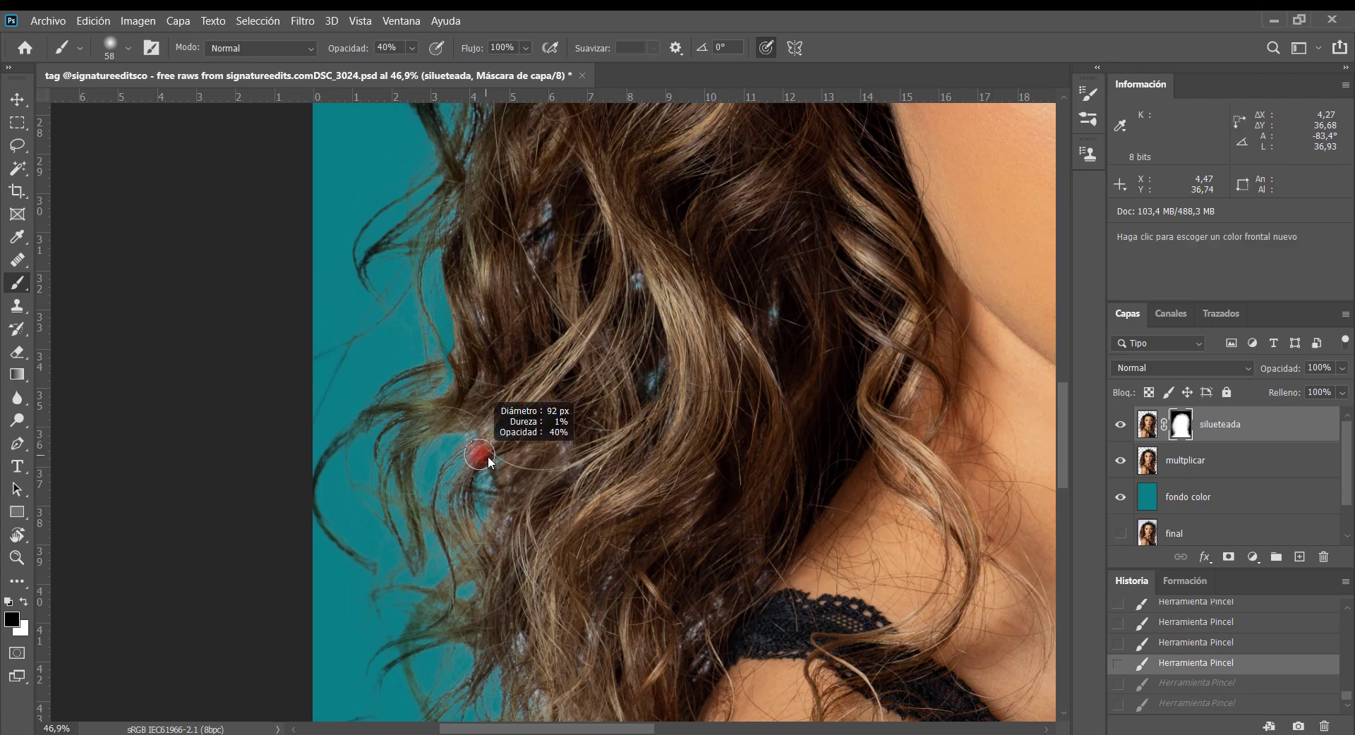
pyautogui.moveTo(502, 461); pyautogui.dragTo(554, 480)
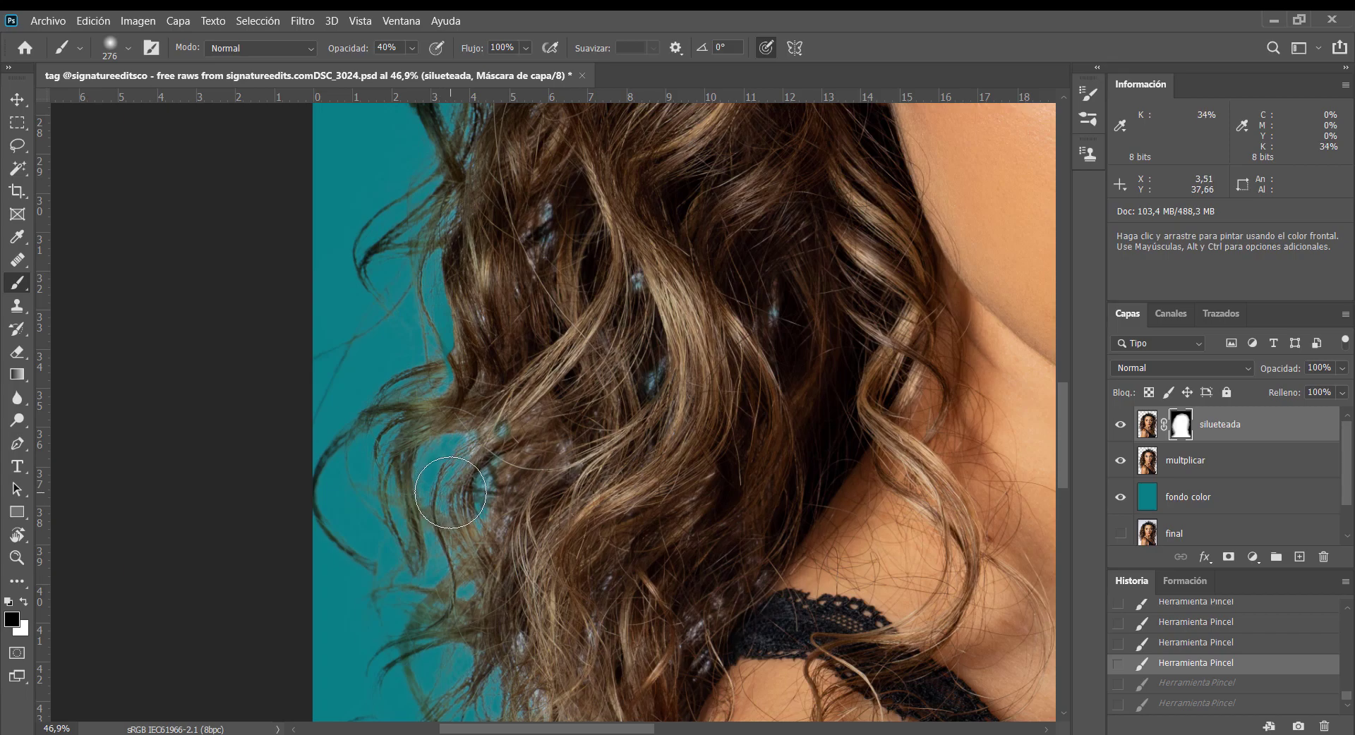
pyautogui.scroll(-3, 532, 552)
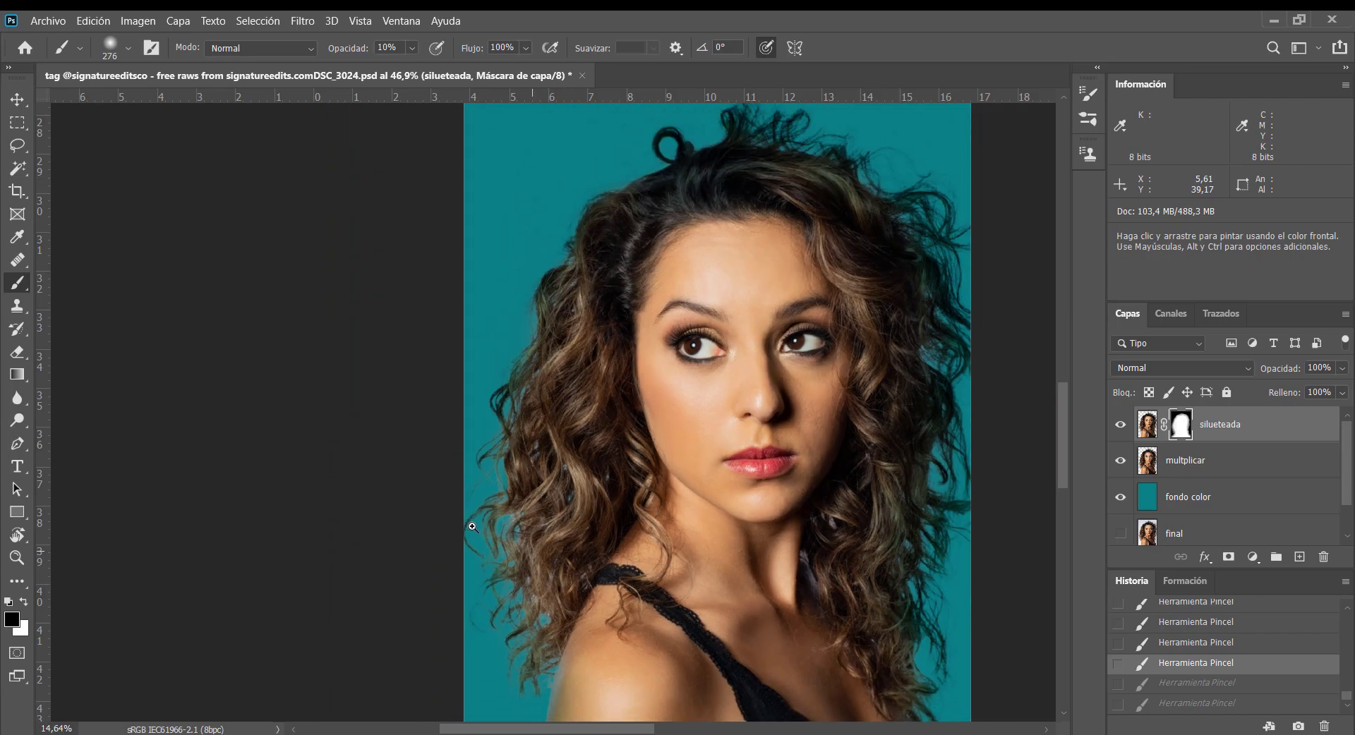
pyautogui.scroll(1, 533, 552)
pyautogui.keyDown('alt'); pyautogui.rightClick(494, 537); pyautogui.keyUp('alt')
pyautogui.moveTo(494, 538)
pyautogui.mouseDown()
pyautogui.moveTo(584, 550)
pyautogui.moveTo(607, 568)
pyautogui.moveTo(741, 475)
pyautogui.mouseUp()
pyautogui.keyDown('alt'); pyautogui.rightClick(516, 561); pyautogui.keyUp('alt')
pyautogui.press('space')
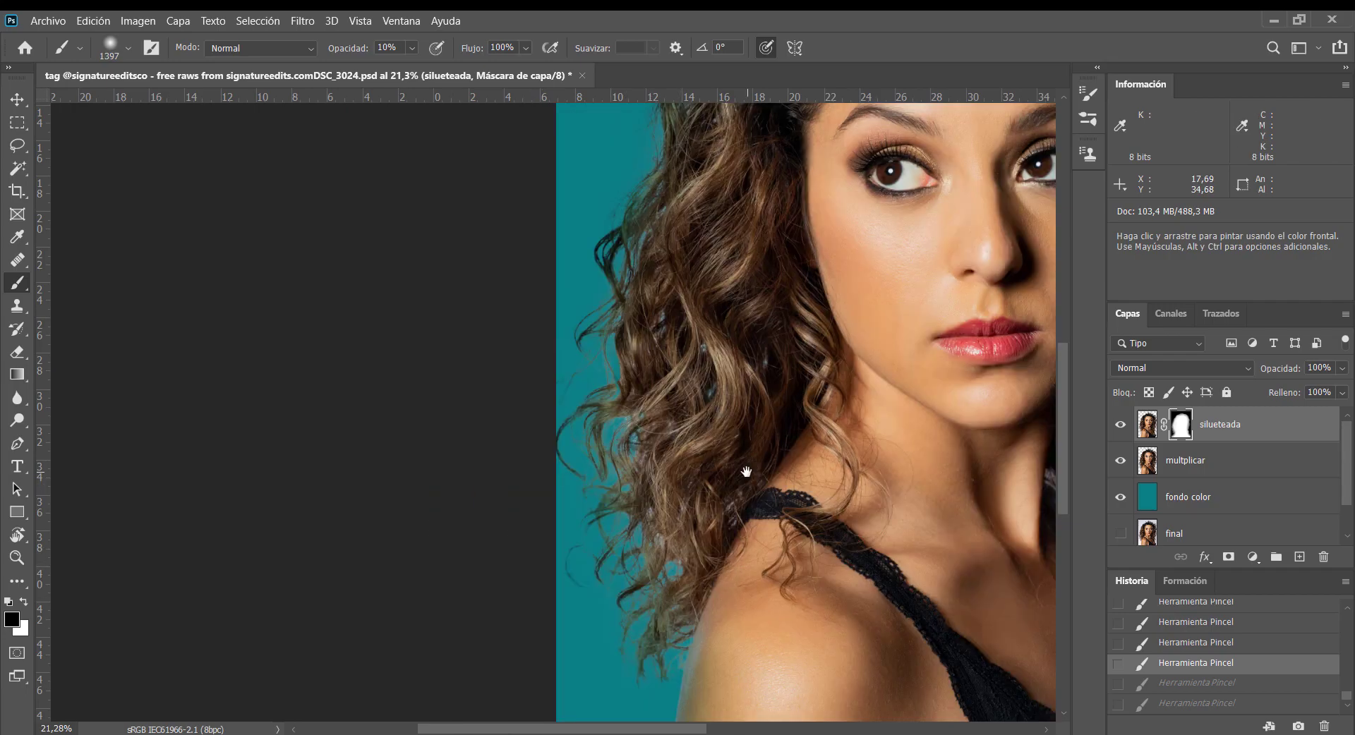
pyautogui.moveTo(608, 503)
pyautogui.mouseDown()
pyautogui.moveTo(560, 423)
pyautogui.moveTo(573, 156)
pyautogui.mouseUp()
pyautogui.moveTo(571, 421)
pyautogui.mouseDown()
pyautogui.moveTo(613, 584)
pyautogui.moveTo(566, 657)
pyautogui.moveTo(599, 580)
pyautogui.moveTo(586, 453)
pyautogui.mouseUp()
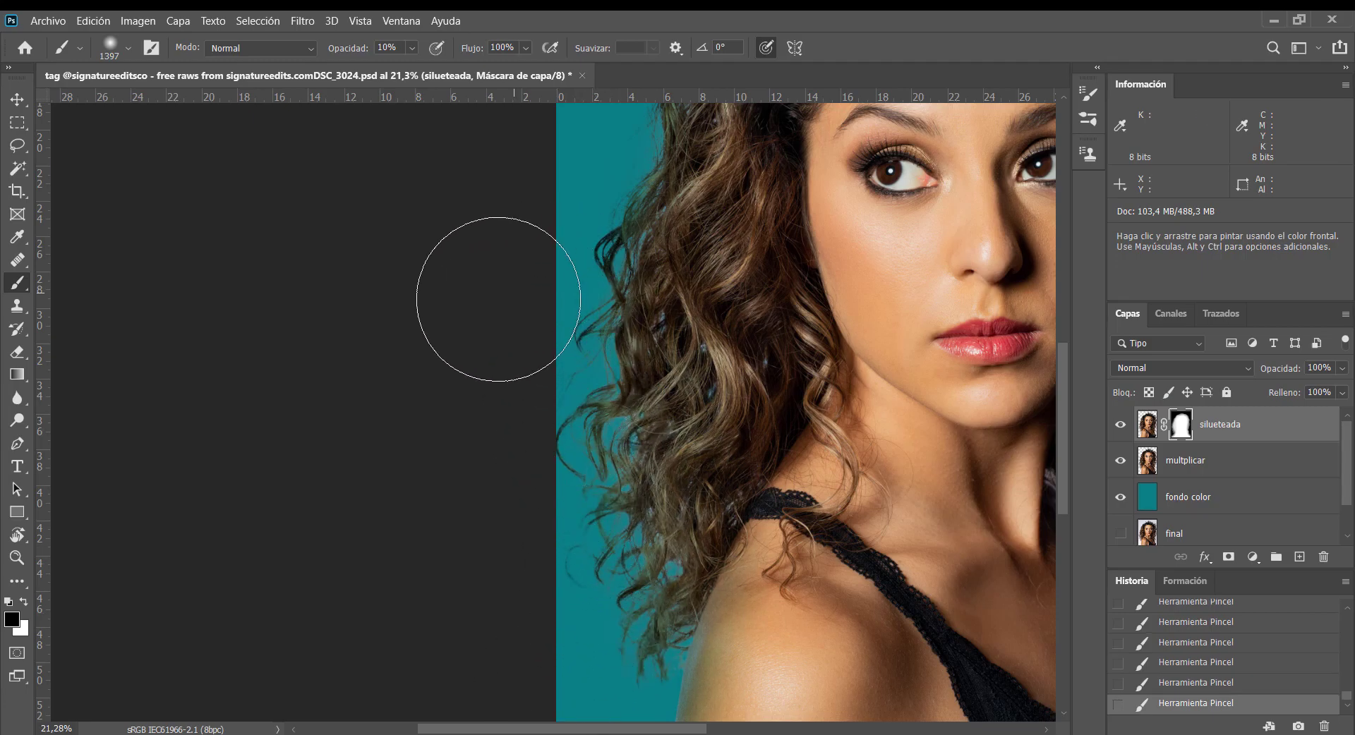
# - Continue the black 10% mask painting with the 1397 px brush around the crown and the outer hair on the opposite side
pyautogui.moveTo(551, 261); pyautogui.dragTo(448, 515)
pyautogui.moveTo(540, 227); pyautogui.dragTo(400, 322)
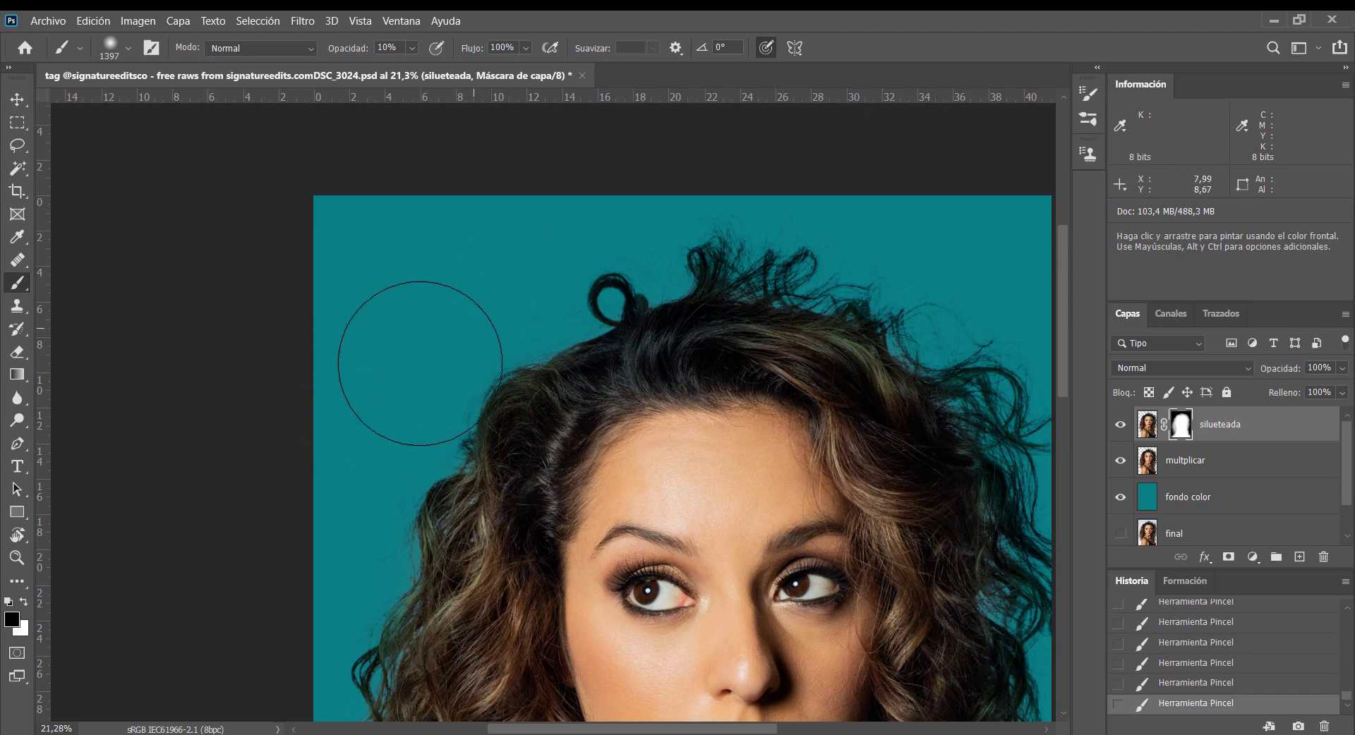
pyautogui.moveTo(1035, 429); pyautogui.dragTo(666, 287)
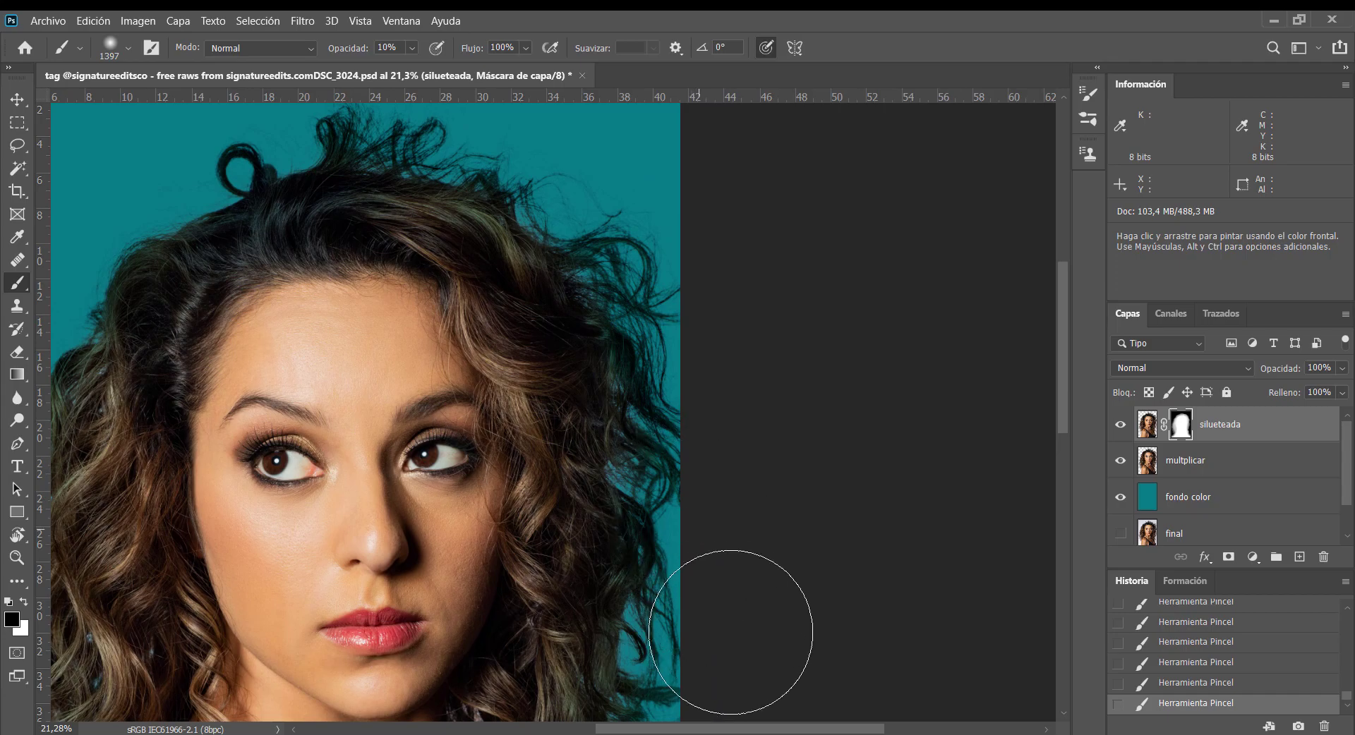
pyautogui.moveTo(747, 626); pyautogui.dragTo(751, 423)
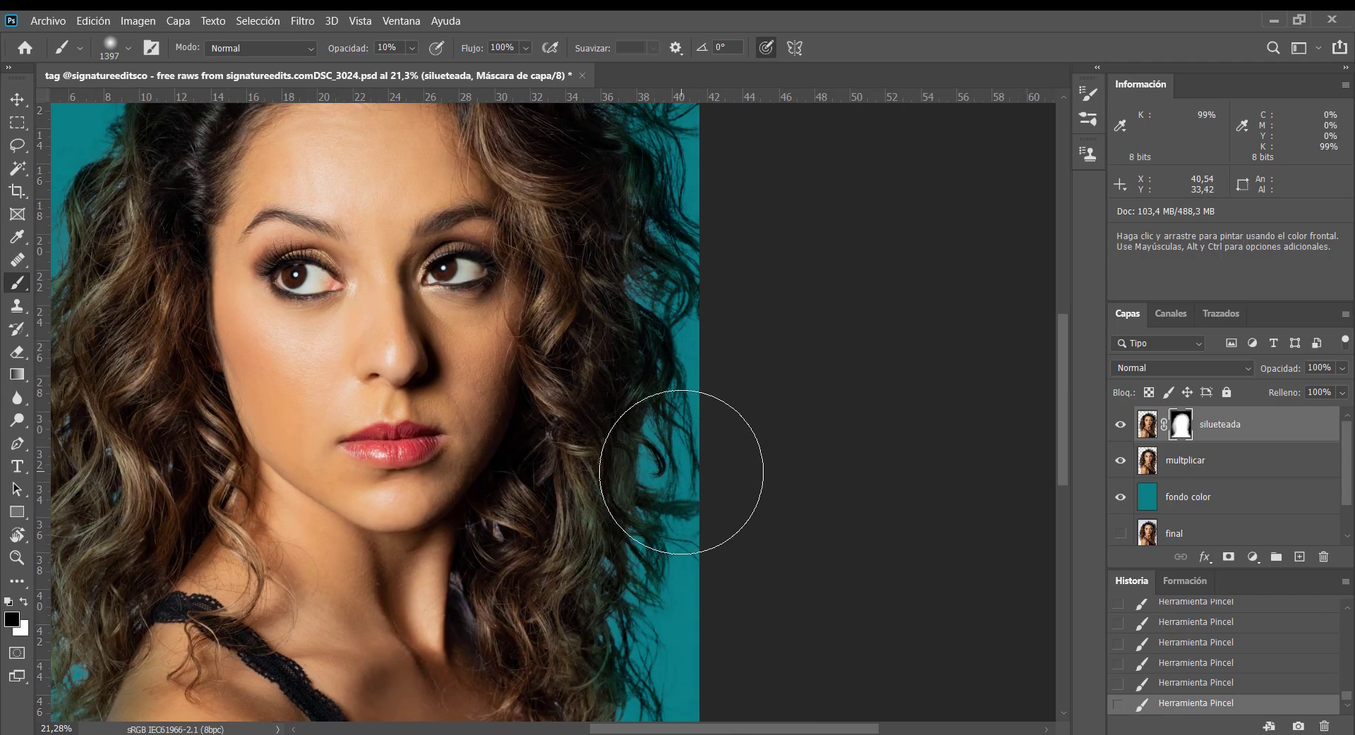
# - Paint the mask white at 20% opacity with a 149 px brush over the lower curls on the side opposite the bare shoulder
pyautogui.press('x')
pyautogui.moveTo(653, 486)
pyautogui.mouseDown()
pyautogui.moveTo(544, 514)
pyautogui.moveTo(575, 506)
pyautogui.mouseUp()
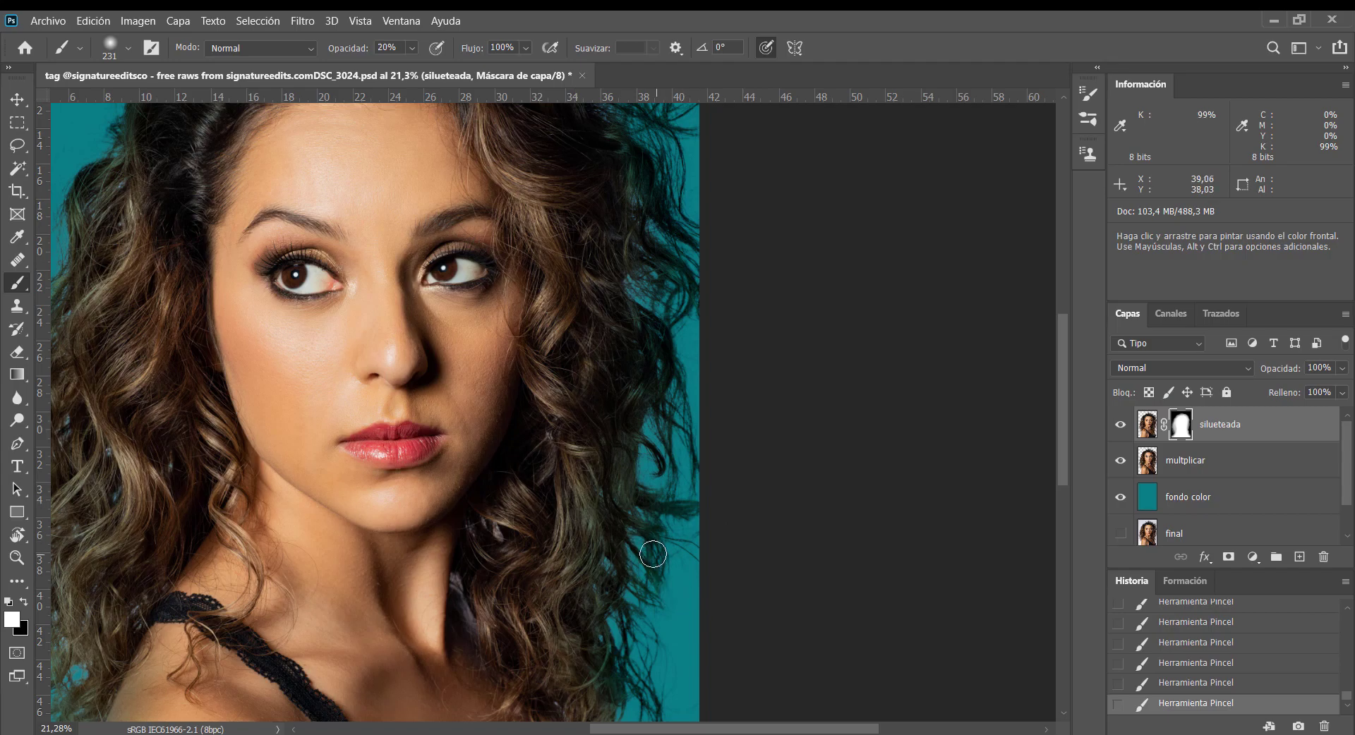
pyautogui.moveTo(653, 554); pyautogui.dragTo(656, 552)
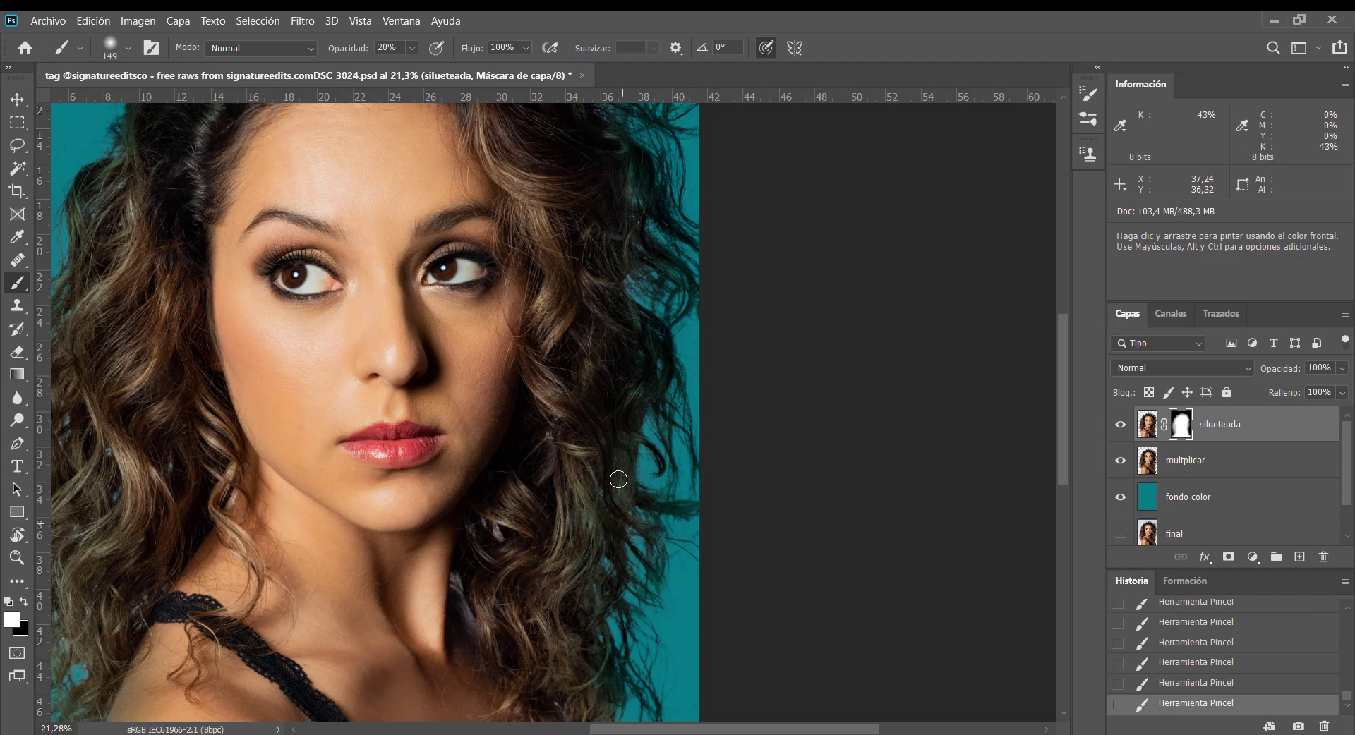
pyautogui.moveTo(623, 499); pyautogui.dragTo(625, 455)
pyautogui.scroll(3, 642, 424)
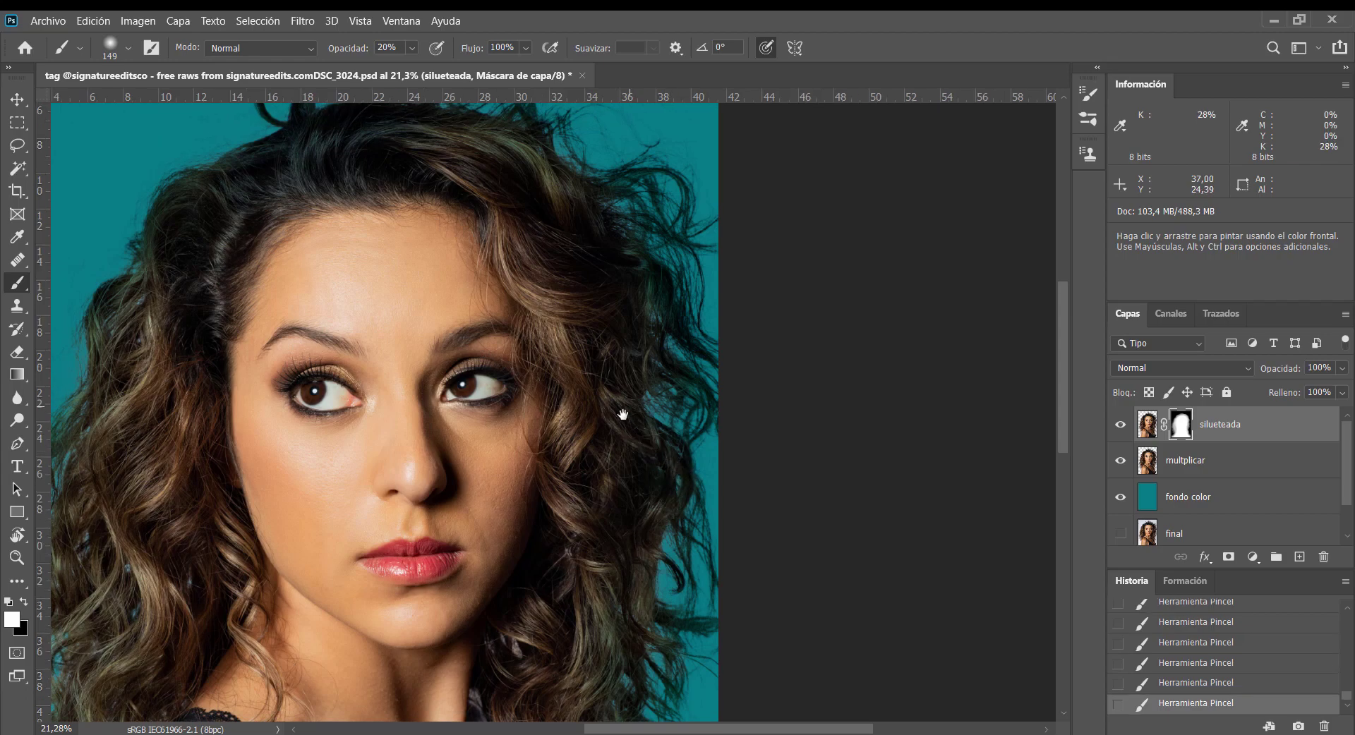
# - Paint the mask white at 20% opacity over the upper curls beside the forehead, undoing and repainting the unwanted strokes
pyautogui.scroll(3, 621, 413)
pyautogui.moveTo(662, 447)
pyautogui.mouseDown()
pyautogui.moveTo(671, 423)
pyautogui.moveTo(706, 448)
pyautogui.mouseUp()
pyautogui.moveTo(583, 381)
pyautogui.mouseDown()
pyautogui.moveTo(683, 423)
pyautogui.moveTo(650, 402)
pyautogui.mouseUp()
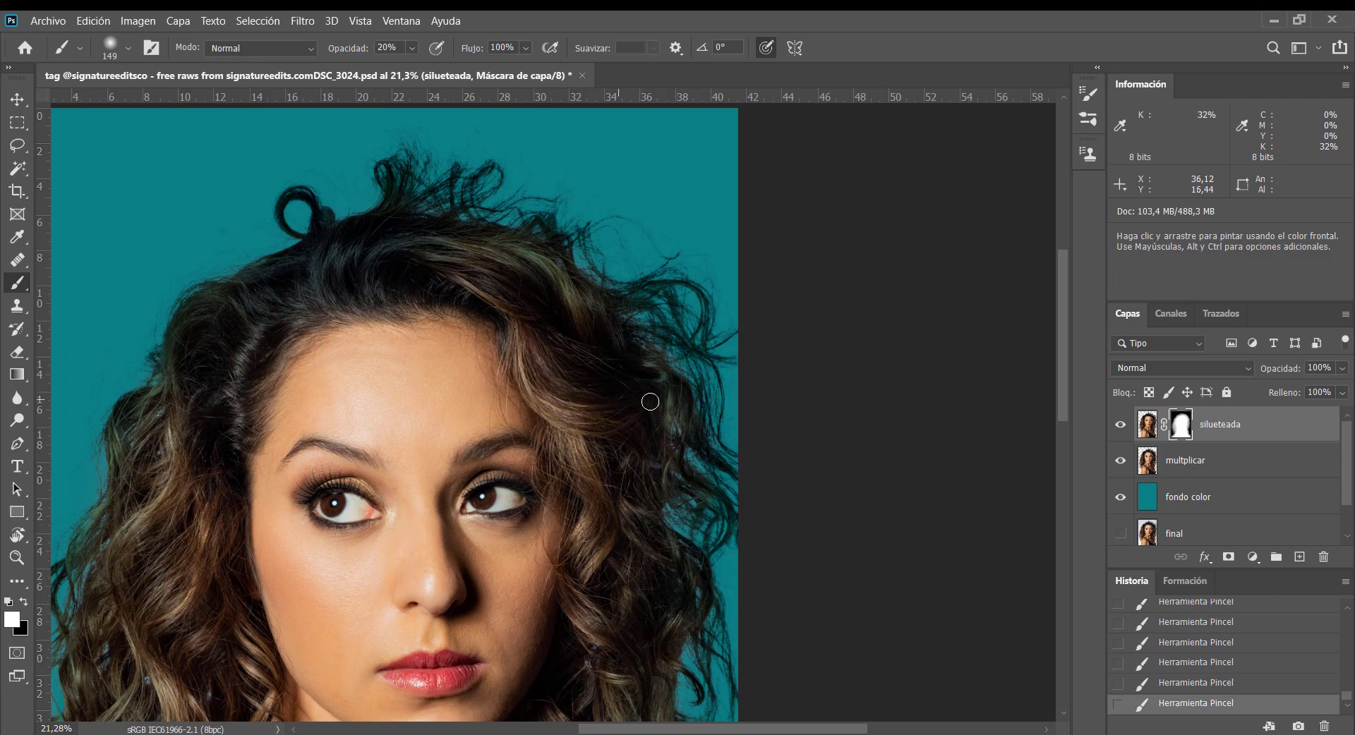
pyautogui.hotkey('ctrl', 'z')
pyautogui.hotkey('ctrl', 'z')
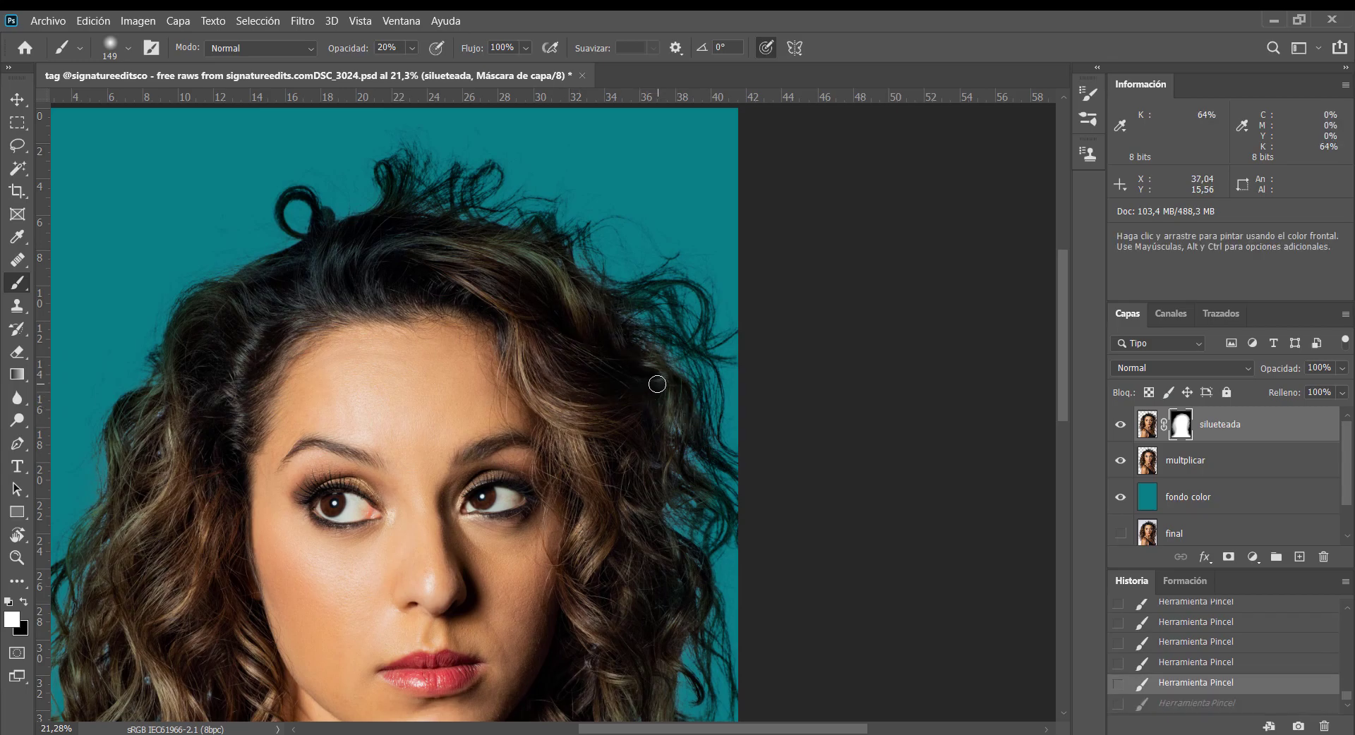
pyautogui.moveTo(621, 367)
pyautogui.mouseDown()
pyautogui.moveTo(671, 409)
pyautogui.moveTo(626, 341)
pyautogui.moveTo(633, 303)
pyautogui.mouseUp()
pyautogui.moveTo(700, 356); pyautogui.dragTo(665, 355)
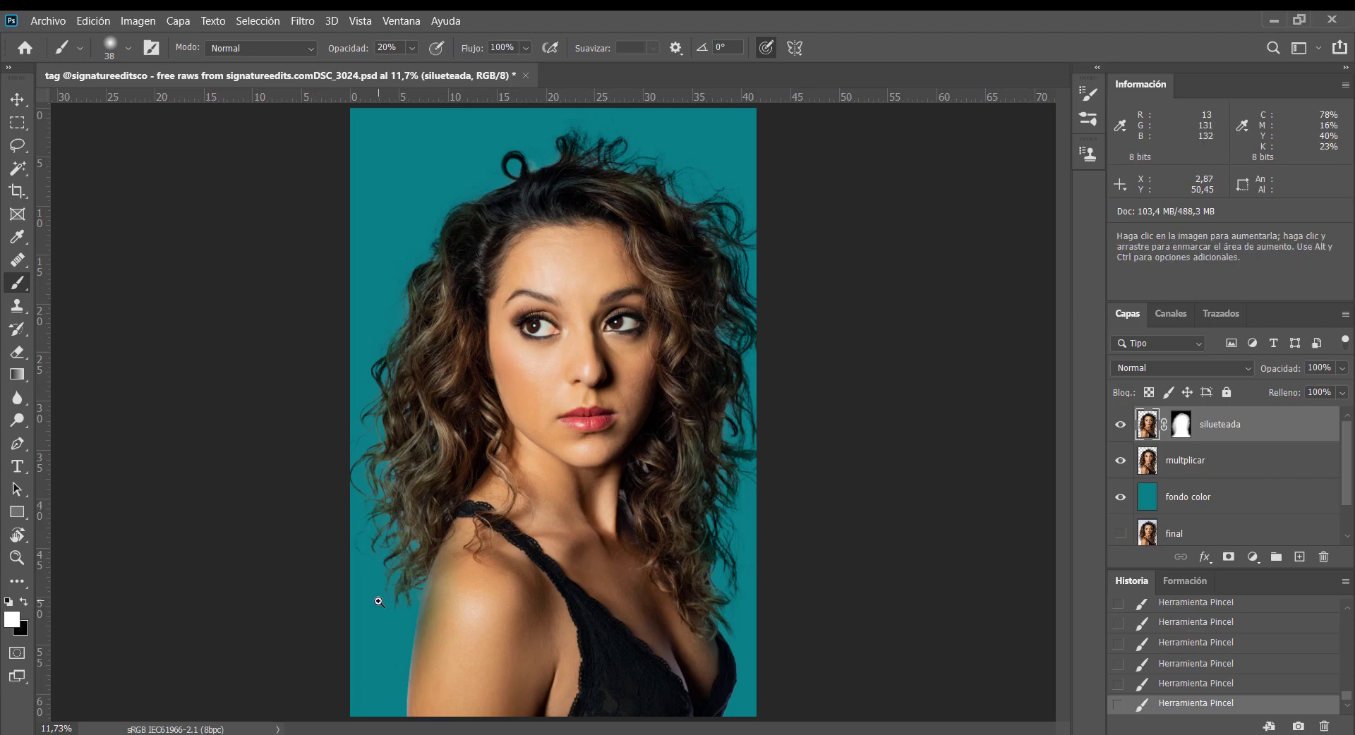
# - Compare the bare arm's outer edge with the "silueteada" and "multplicar" layers each hidden and shown again
pyautogui.scroll(5, 402, 667)
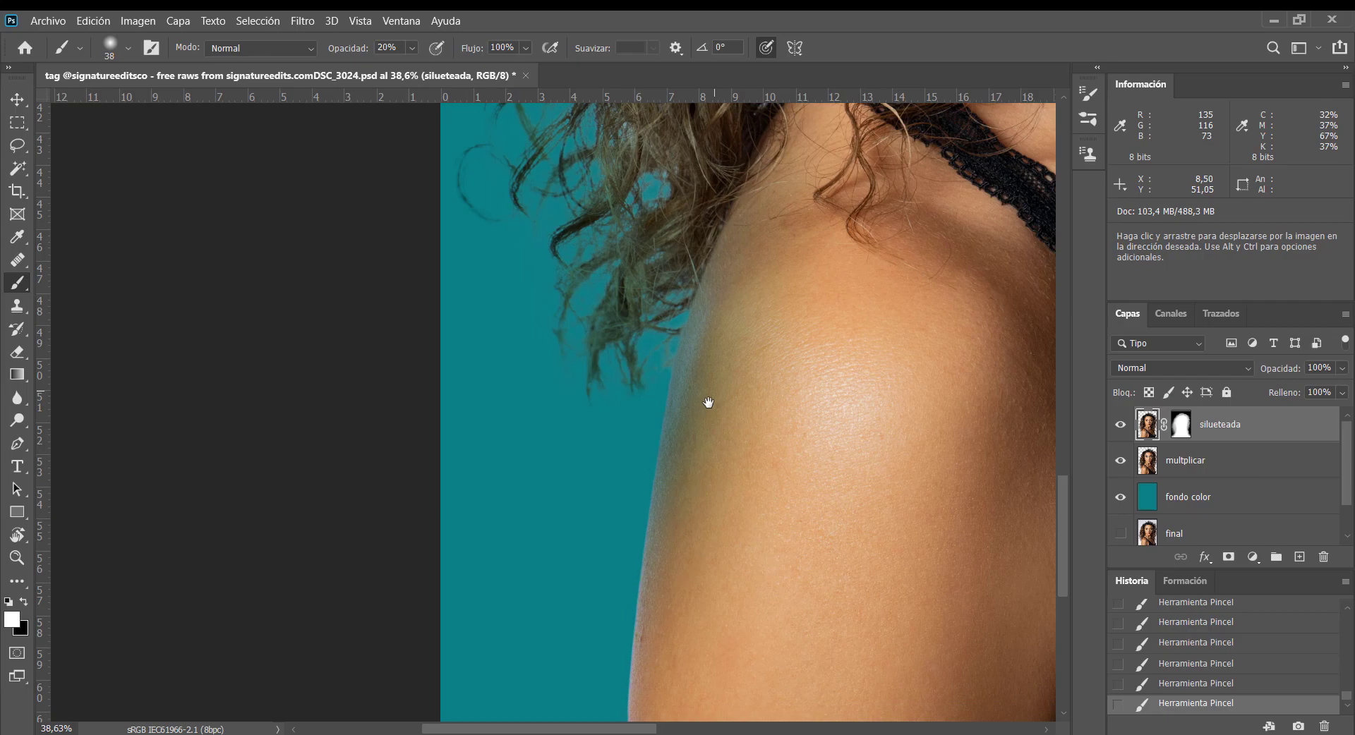
pyautogui.click(1120, 425)
pyautogui.click(1120, 424)
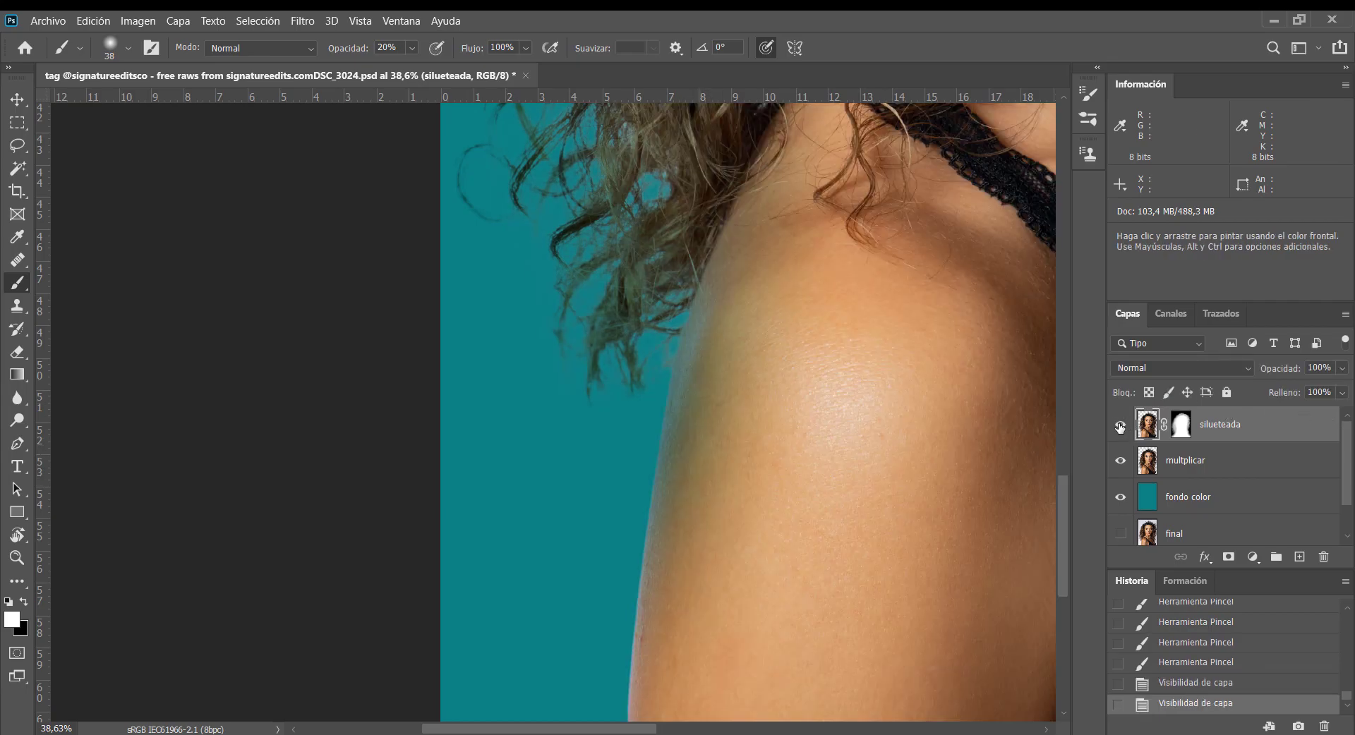
pyautogui.click(1120, 462)
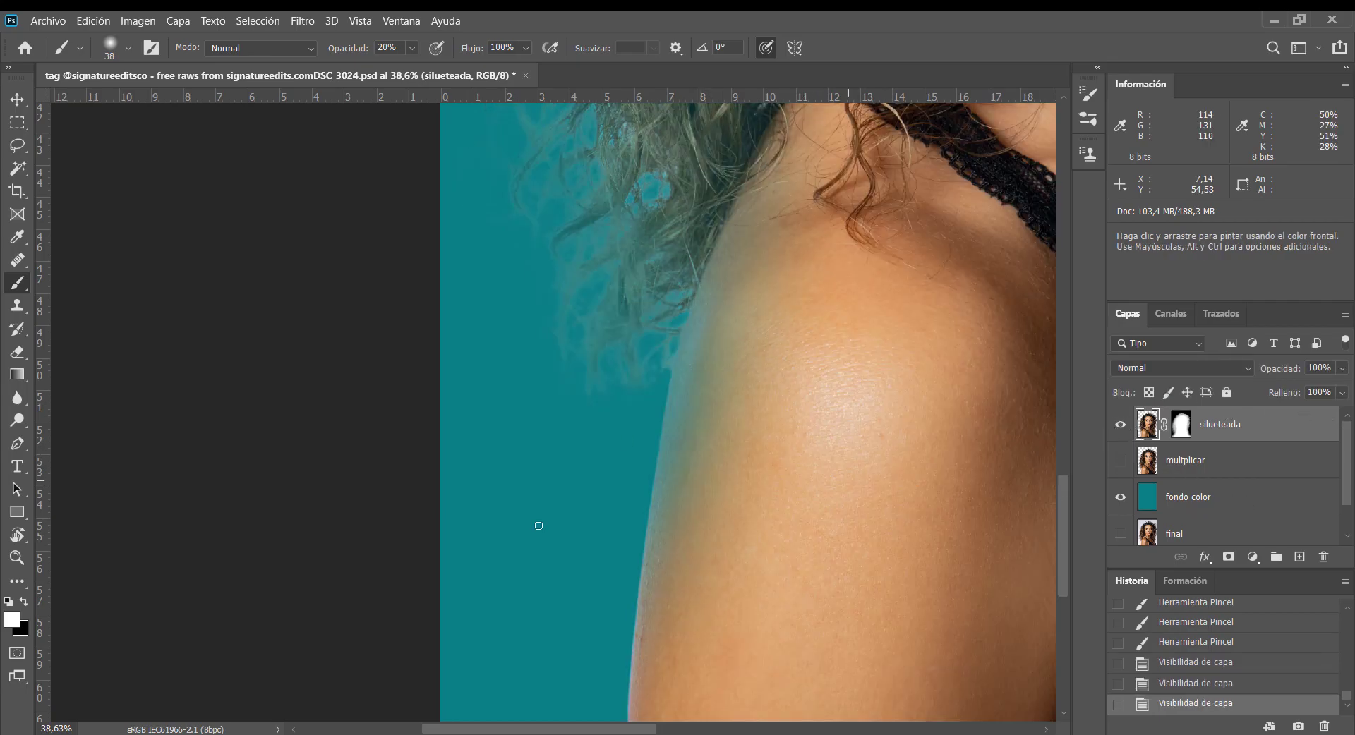
pyautogui.click(1120, 461)
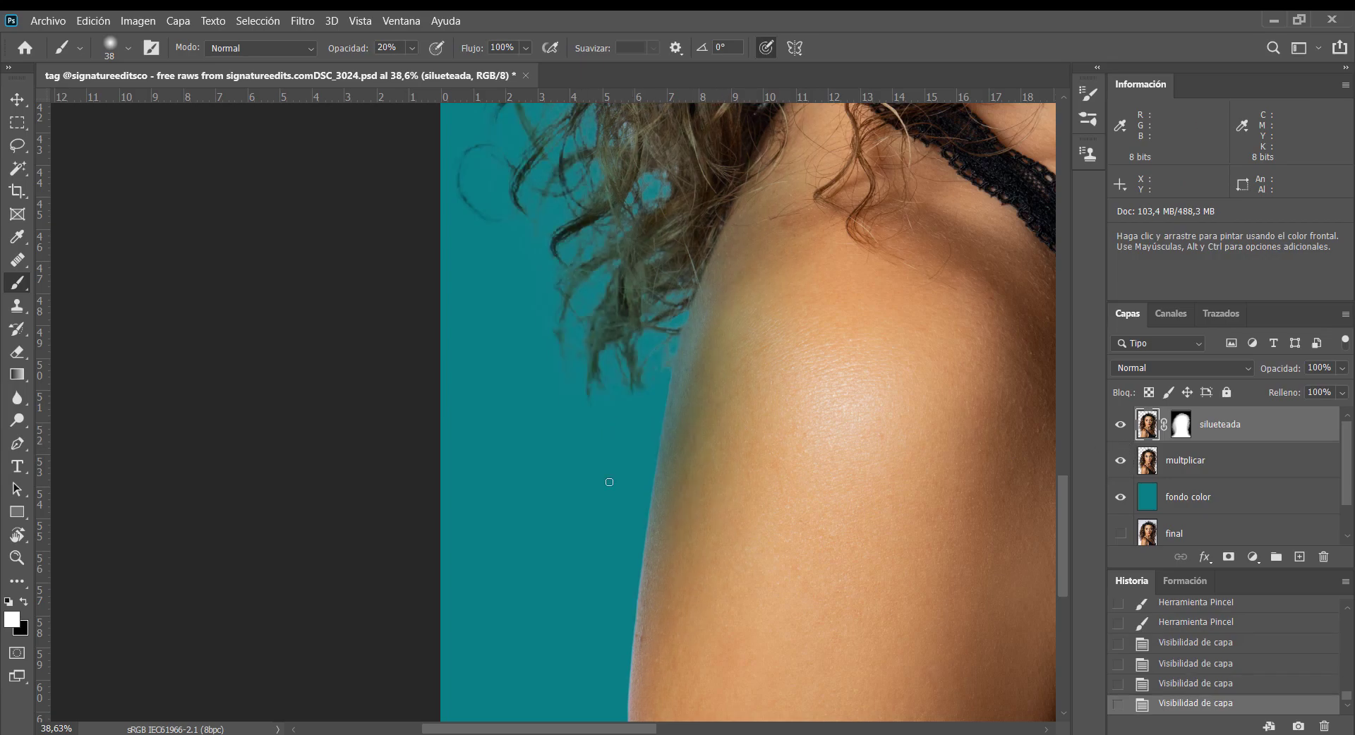
# - Trace a Pen path along the bare arm's outer edge from the bottom of the image up to the shoulder beneath the hair
pyautogui.click(17, 443)
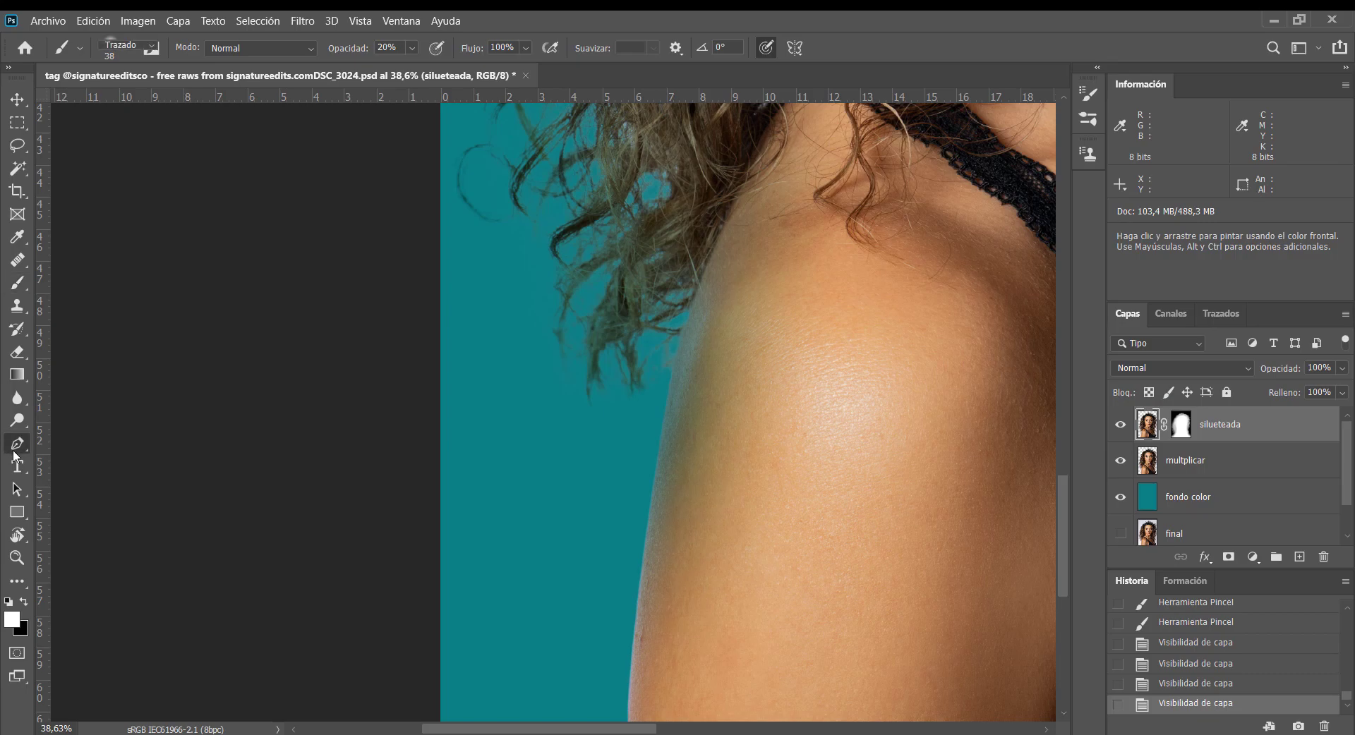
pyautogui.moveTo(647, 528); pyautogui.dragTo(657, 248)
pyautogui.moveTo(598, 456); pyautogui.dragTo(709, 525)
pyautogui.click(707, 513)
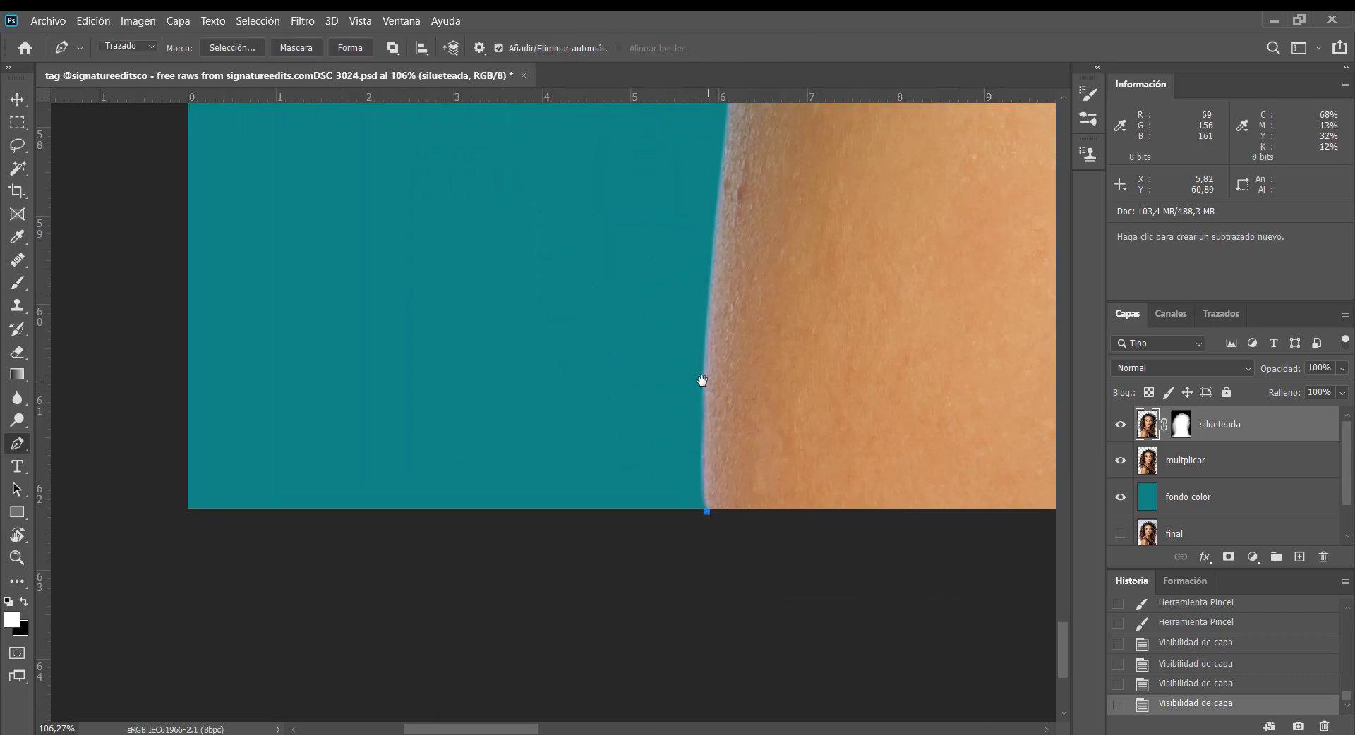
pyautogui.moveTo(698, 315); pyautogui.dragTo(713, 521)
pyautogui.moveTo(729, 444); pyautogui.dragTo(651, 608)
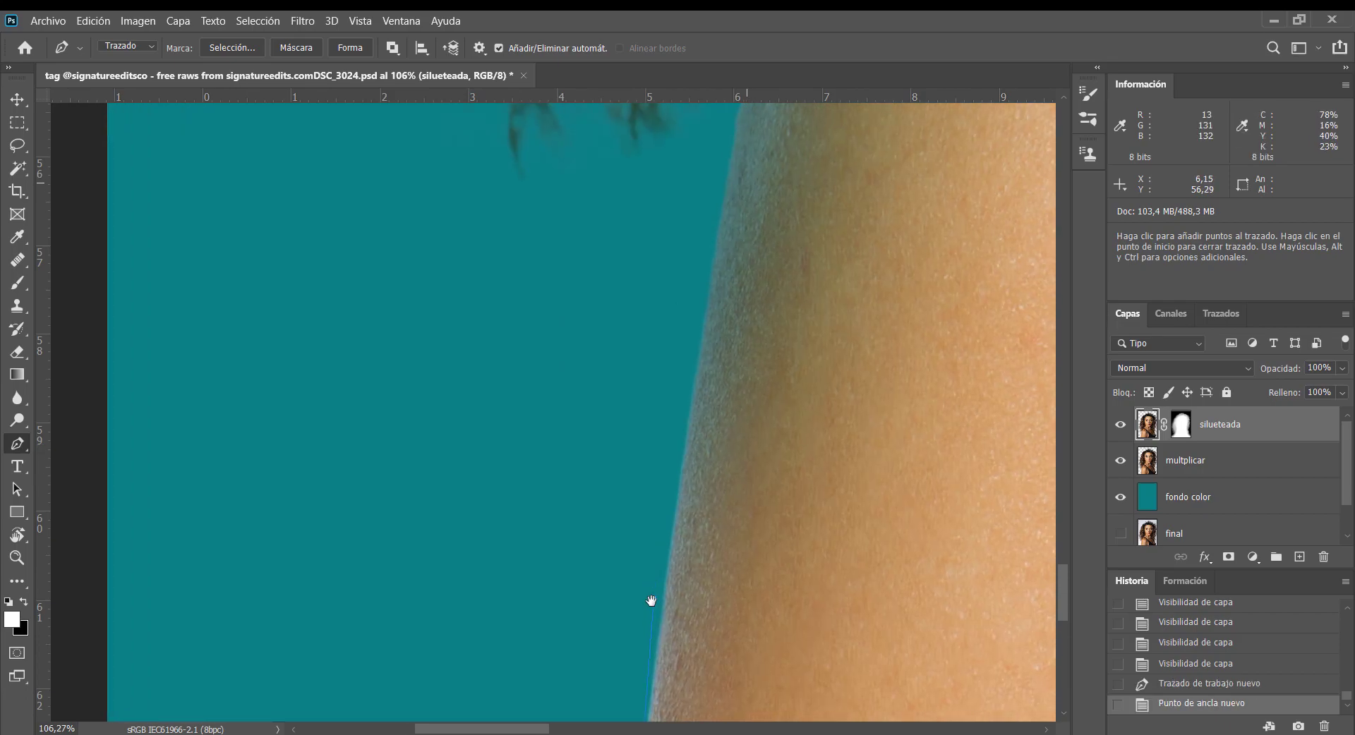
pyautogui.moveTo(716, 264); pyautogui.dragTo(741, 146)
pyautogui.moveTo(741, 148); pyautogui.dragTo(564, 734)
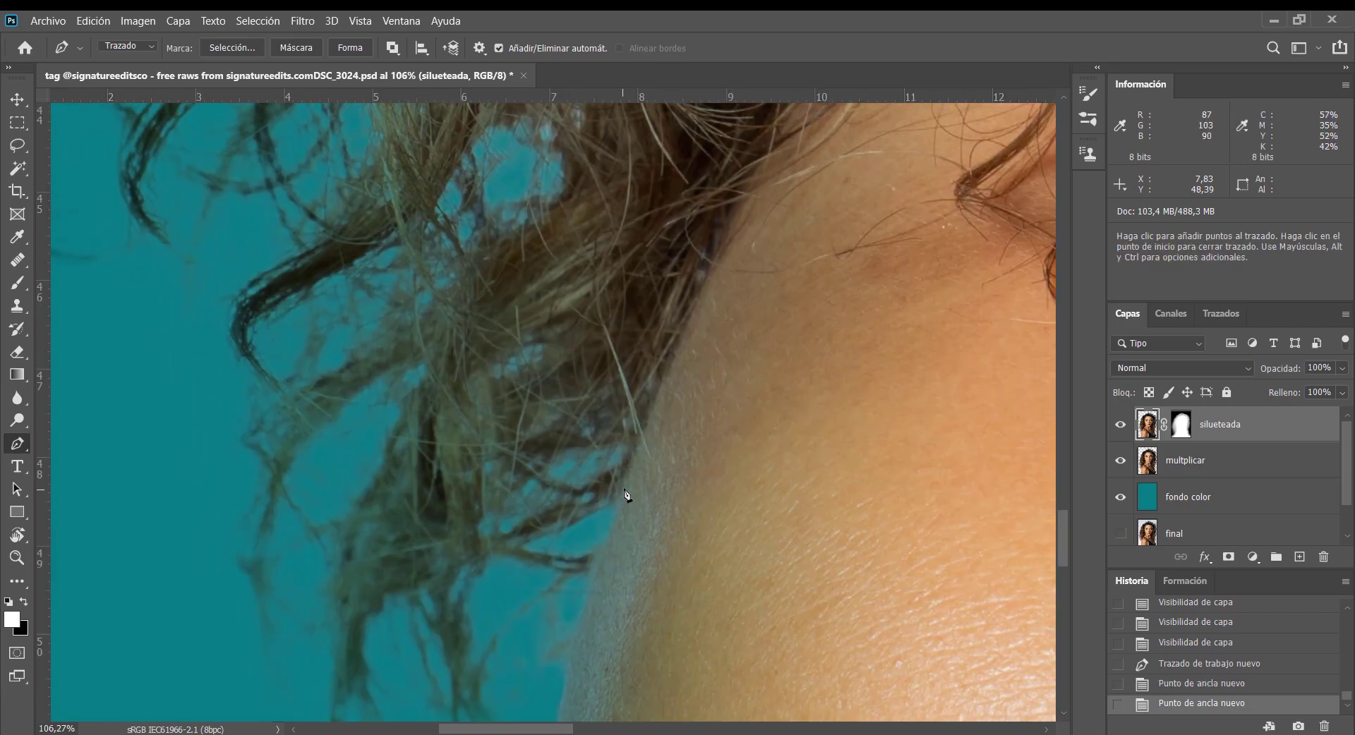
pyautogui.moveTo(625, 482); pyautogui.dragTo(702, 232)
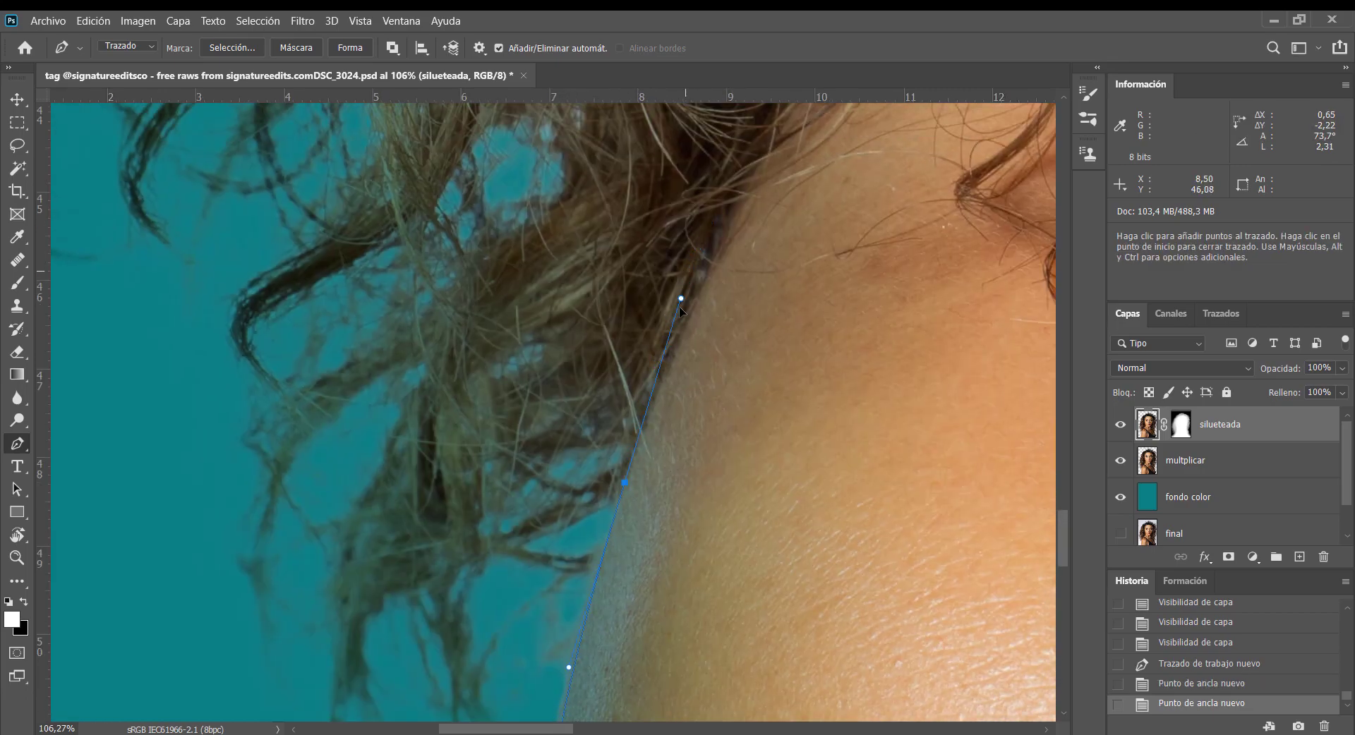
pyautogui.moveTo(698, 326); pyautogui.dragTo(610, 615)
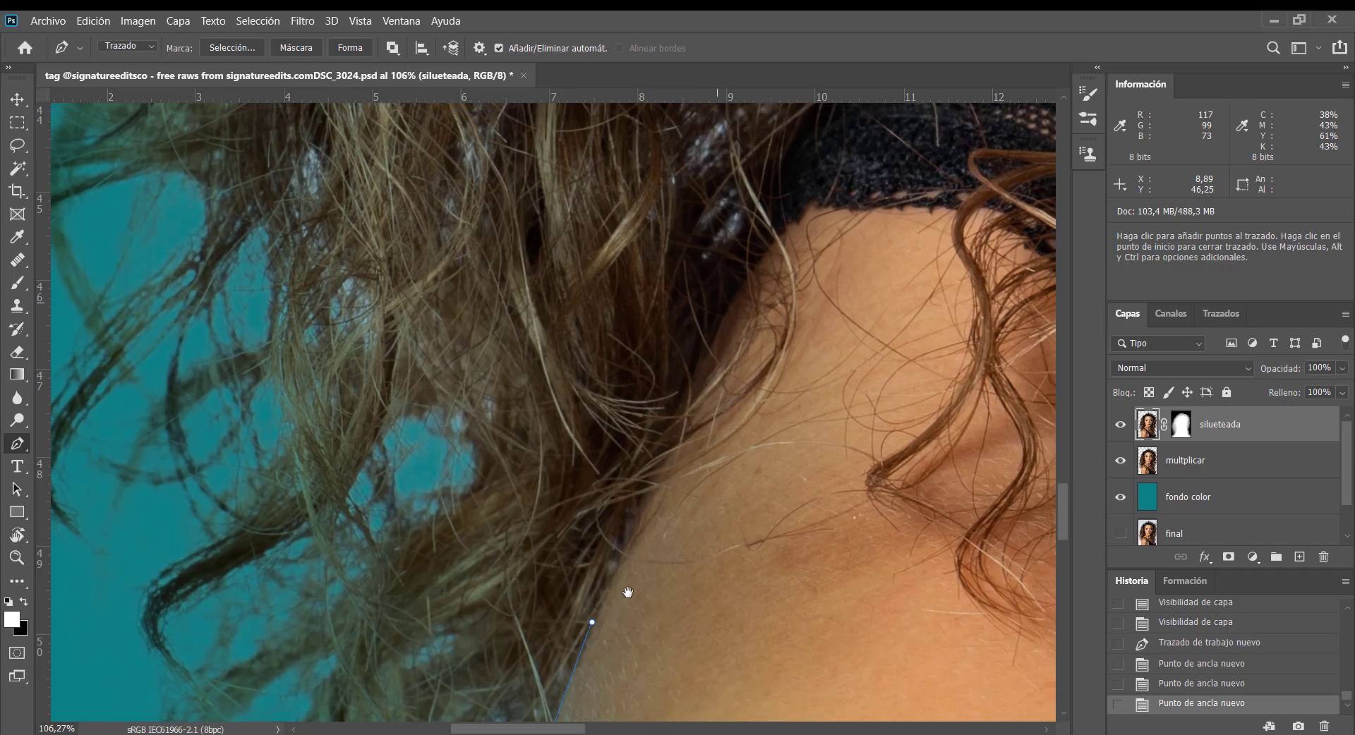
pyautogui.moveTo(672, 444); pyautogui.dragTo(689, 399)
# - Continue the path across the shoulder, down through the inside of the arm and below the canvas, closing it at the starting anchor
pyautogui.scroll(-5, 771, 481)
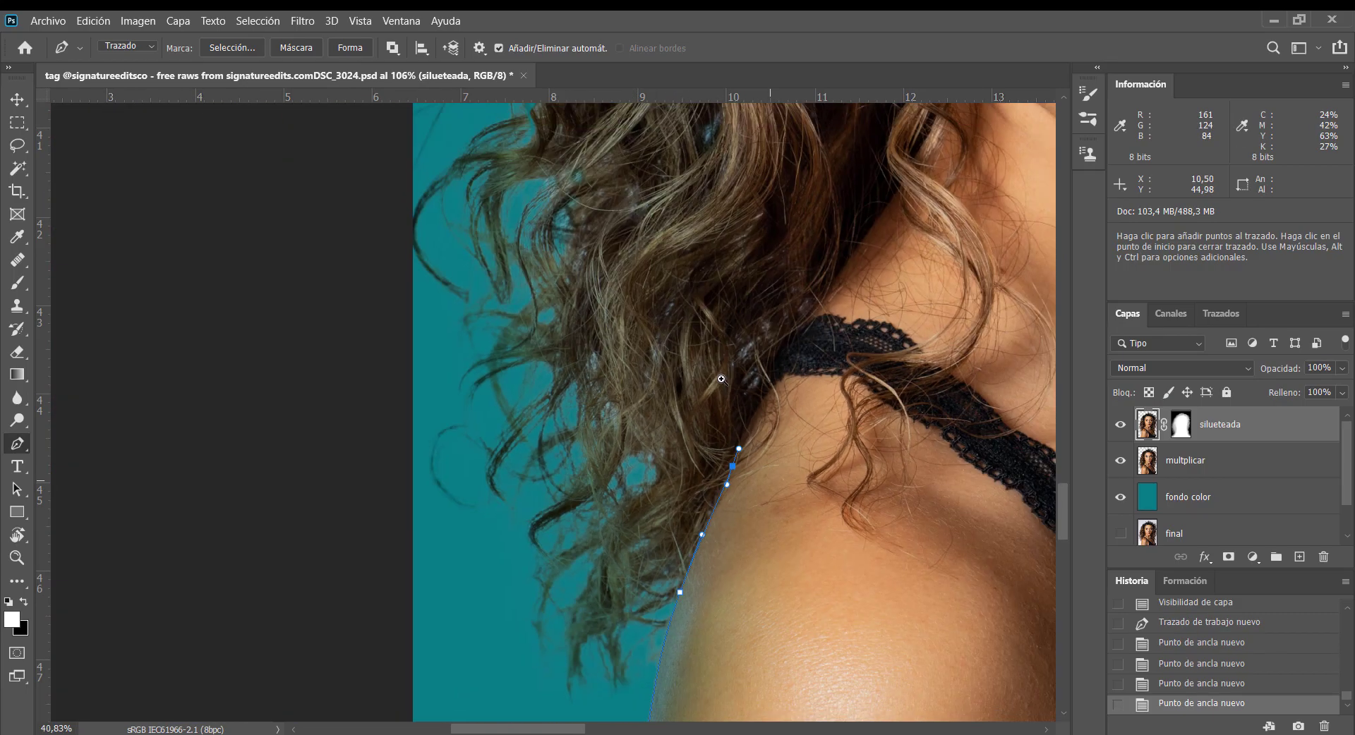
pyautogui.moveTo(771, 481); pyautogui.dragTo(718, 297)
pyautogui.moveTo(852, 273); pyautogui.dragTo(856, 338)
pyautogui.moveTo(842, 466); pyautogui.dragTo(838, 522)
pyautogui.moveTo(822, 617); pyautogui.dragTo(827, 433)
pyautogui.moveTo(815, 550); pyautogui.dragTo(799, 615)
pyautogui.moveTo(750, 677); pyautogui.dragTo(715, 692)
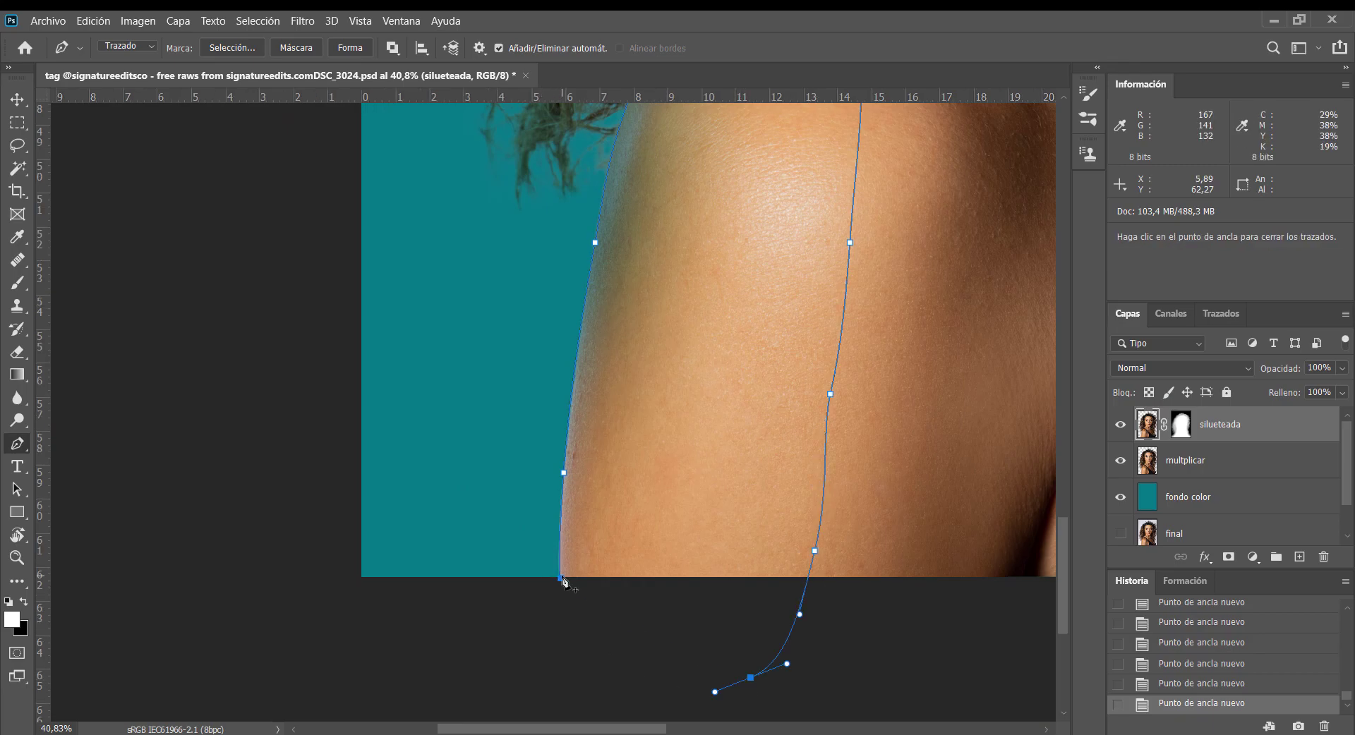
pyautogui.click(562, 580)
# - Load the arm path as a selection and refine it with Select and Mask using smooth 31, feather 2.4 px and contrast 6%
pyautogui.click(1221, 314)
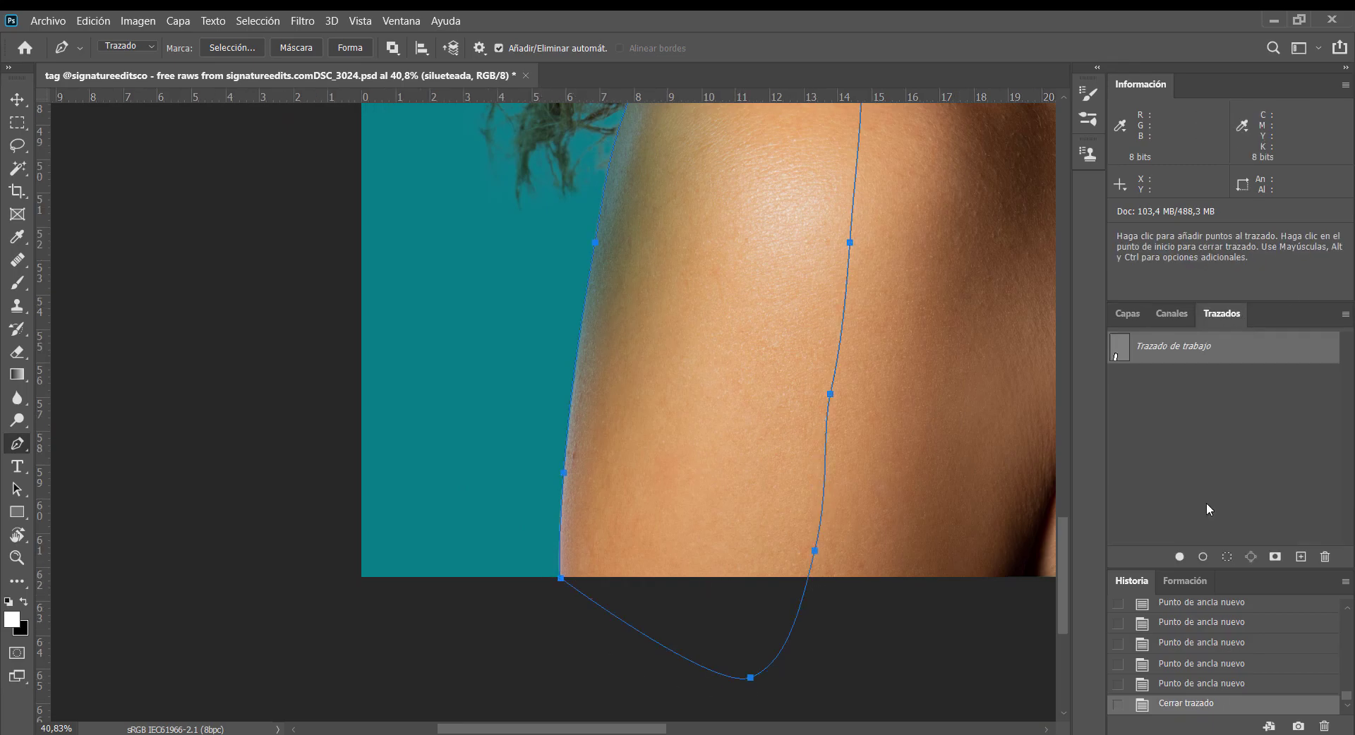
pyautogui.click(1227, 557)
pyautogui.scroll(5, 535, 480)
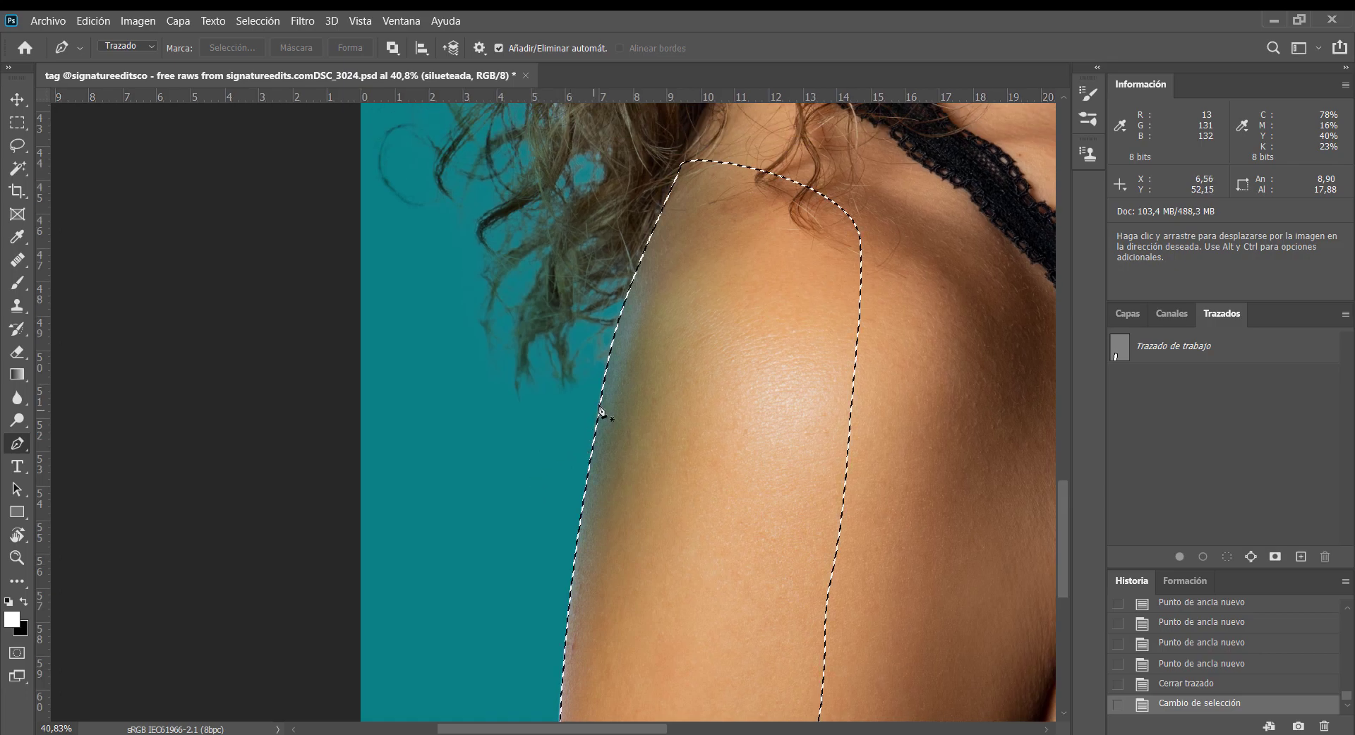
pyautogui.hotkey('ctrl', 'alt', 'r')
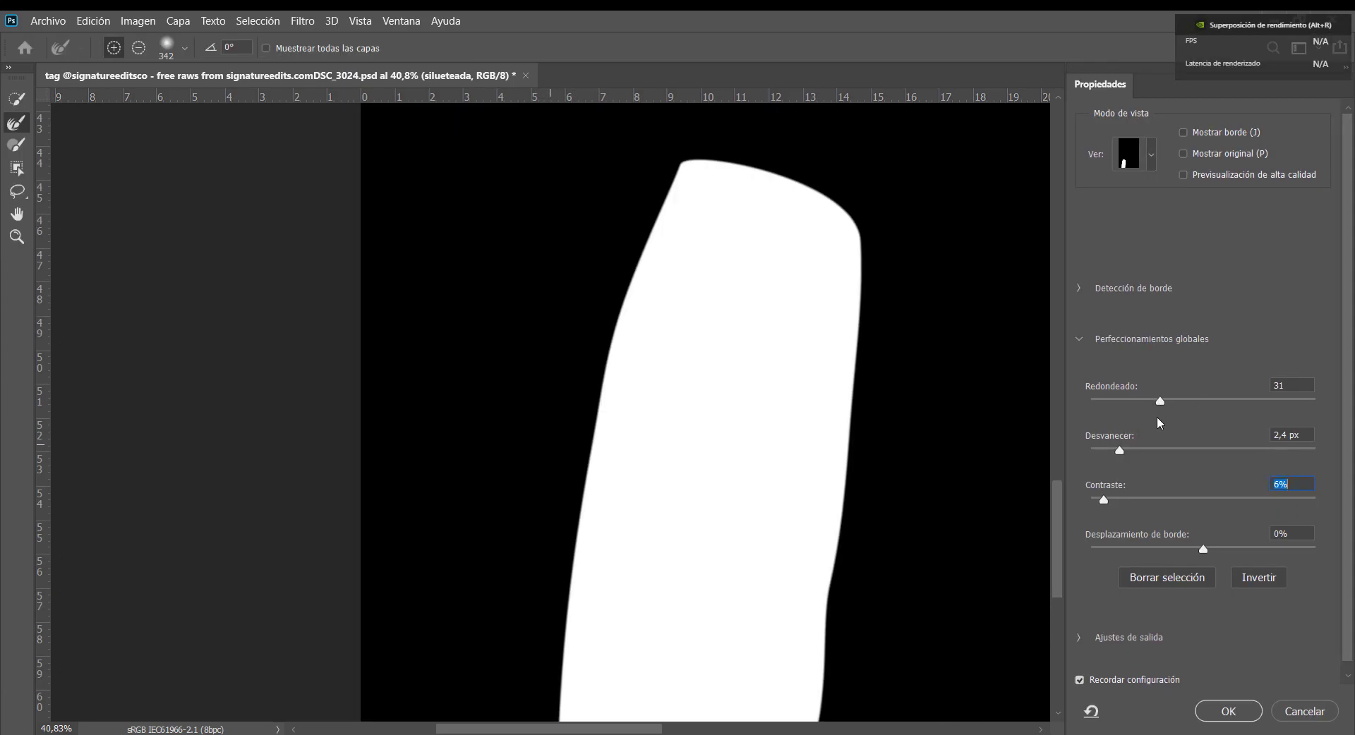
pyautogui.click(1231, 715)
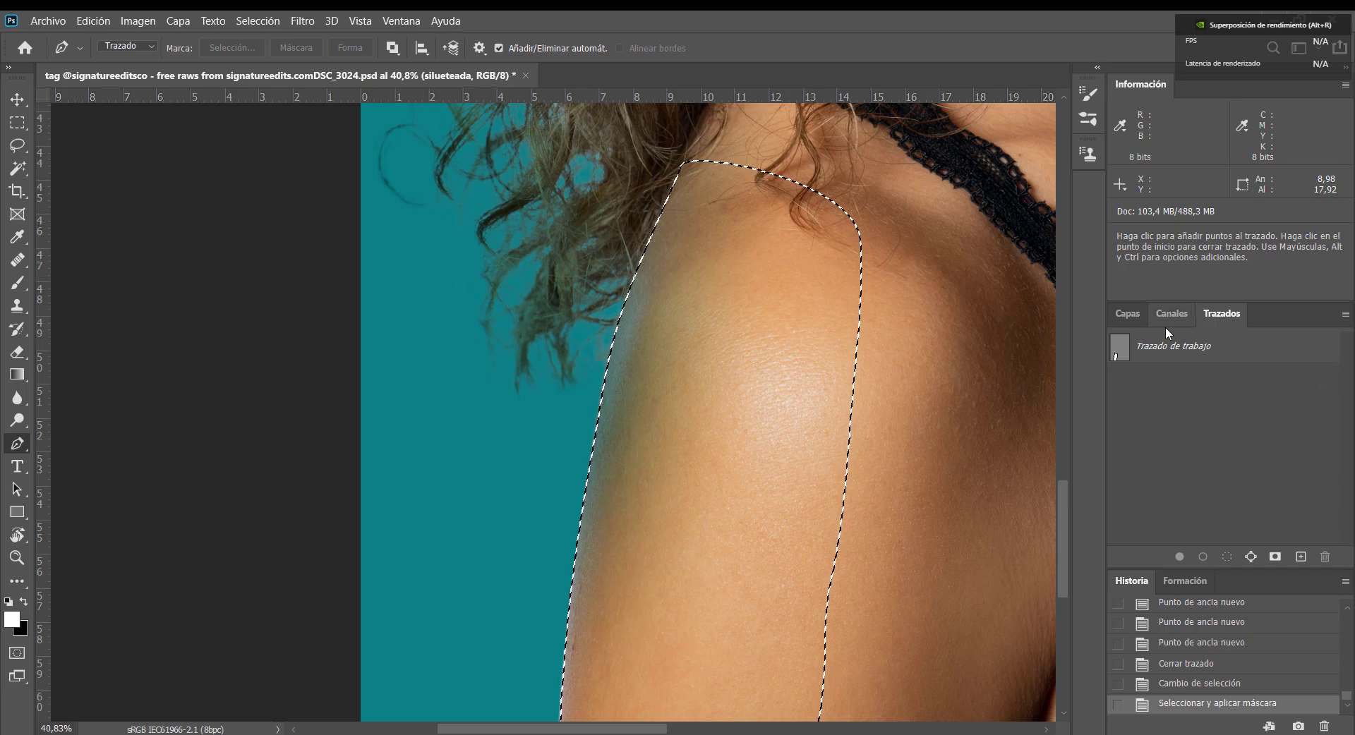
# - Fill the selected arm area of the "silueteada" layer mask with white and deselect it
pyautogui.click(1129, 314)
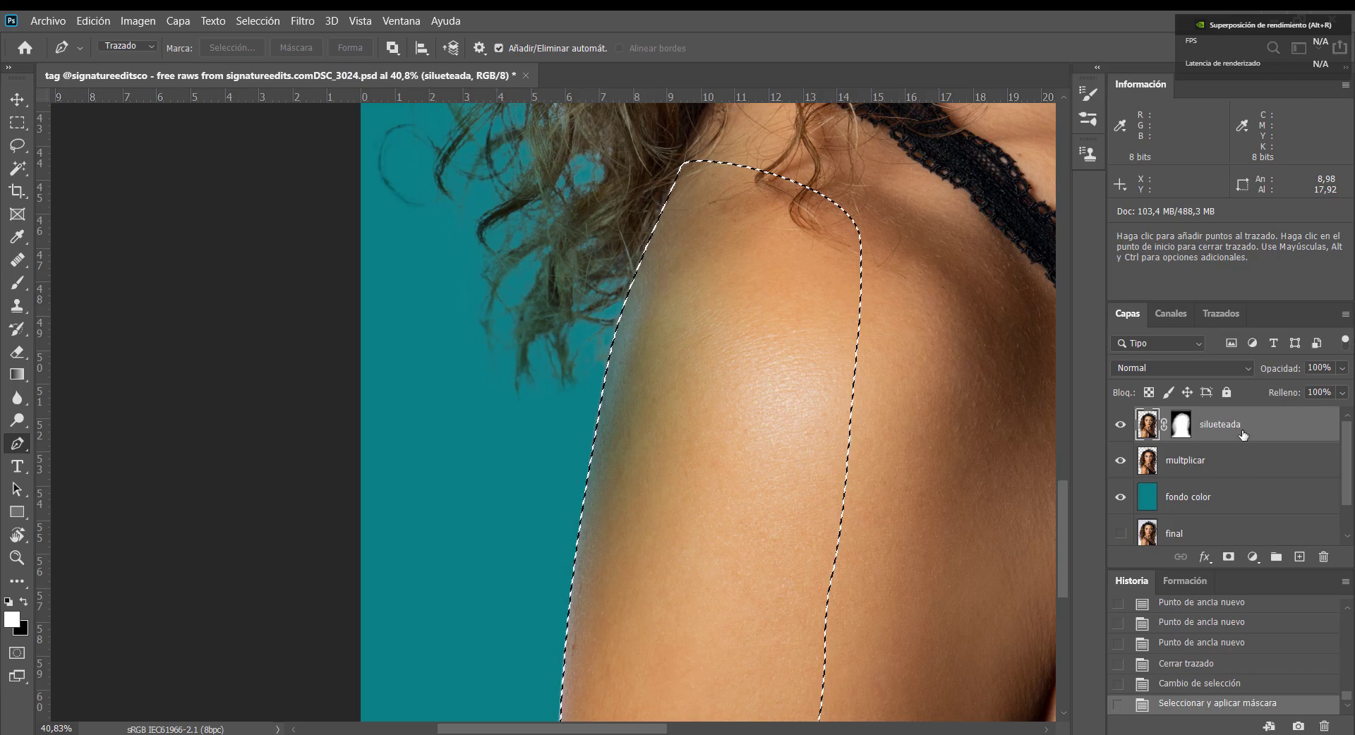
pyautogui.click(1183, 424)
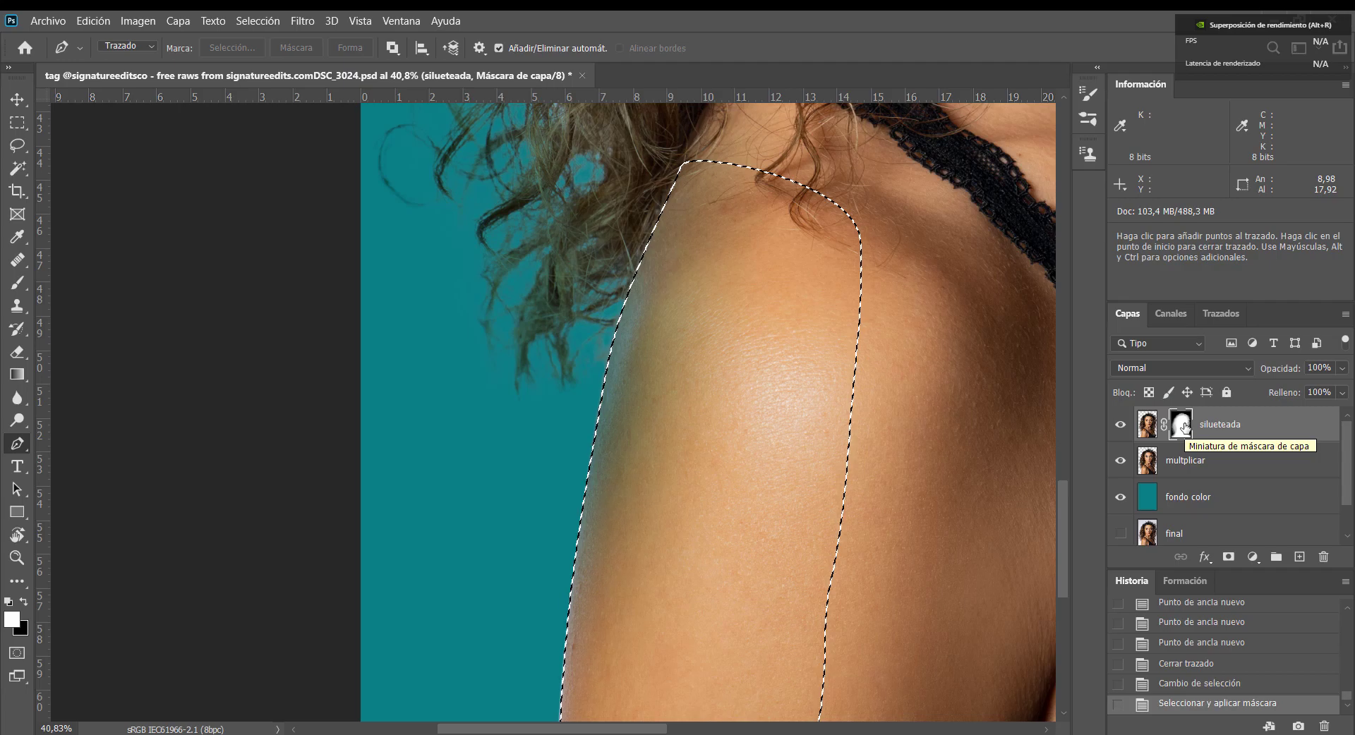
pyautogui.hotkey('alt', 'BackSpace')
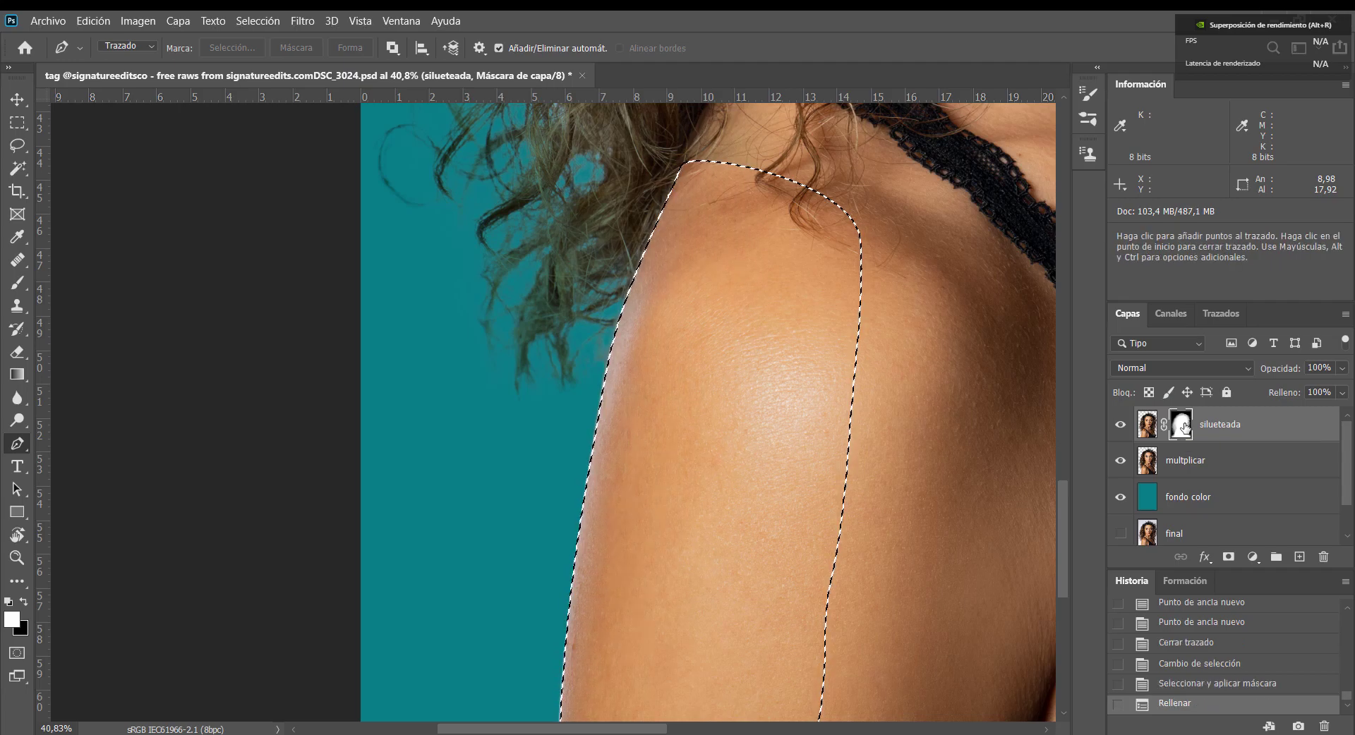
pyautogui.hotkey('ctrl', 'd')
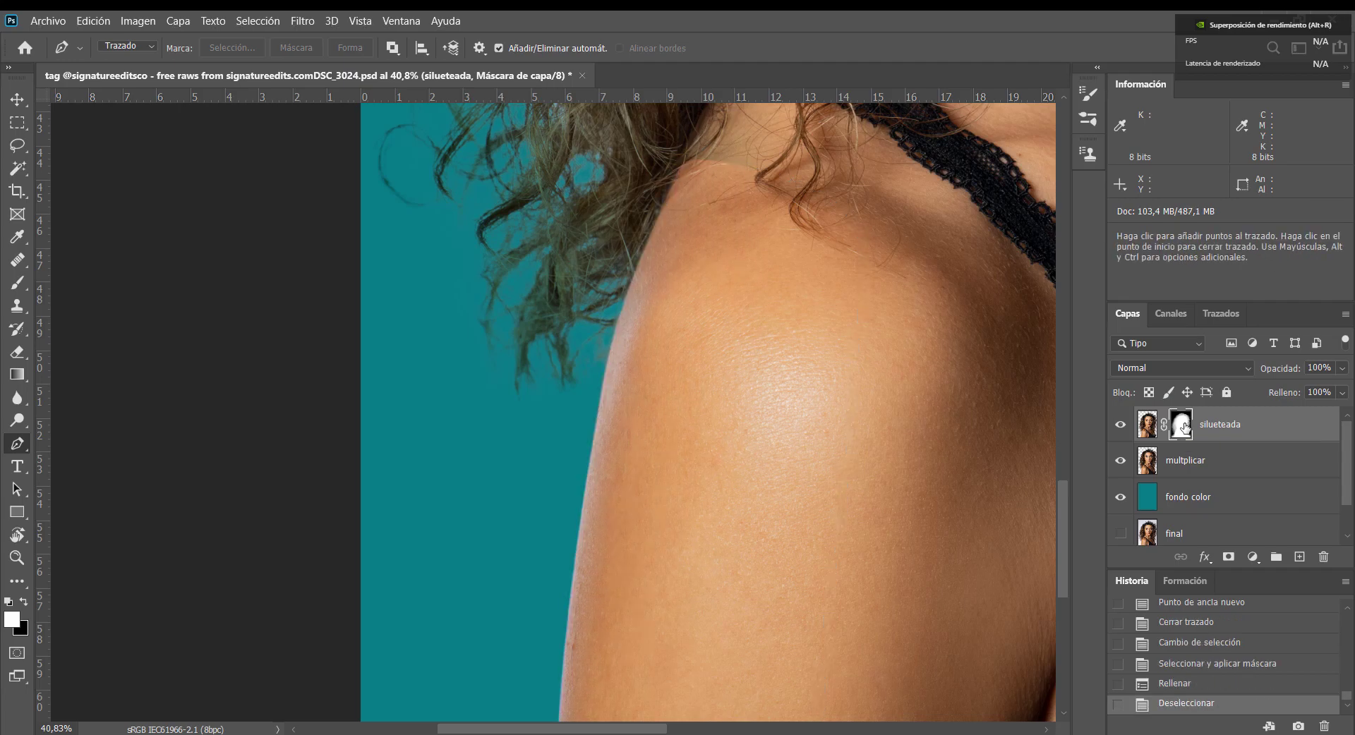
pyautogui.moveTo(625, 376); pyautogui.dragTo(569, 542)
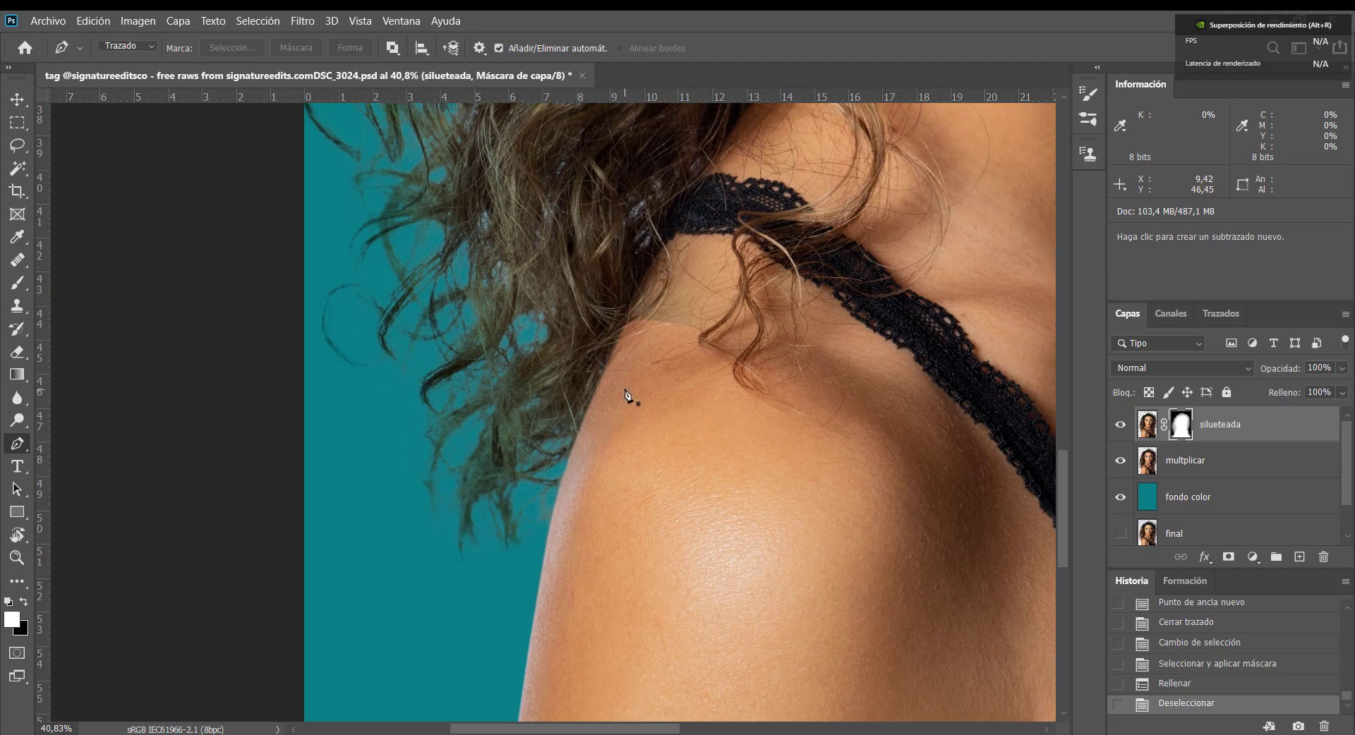
pyautogui.press('e')
pyautogui.moveTo(843, 432); pyautogui.dragTo(733, 365)
pyautogui.hotkey('ctrl', 'z')
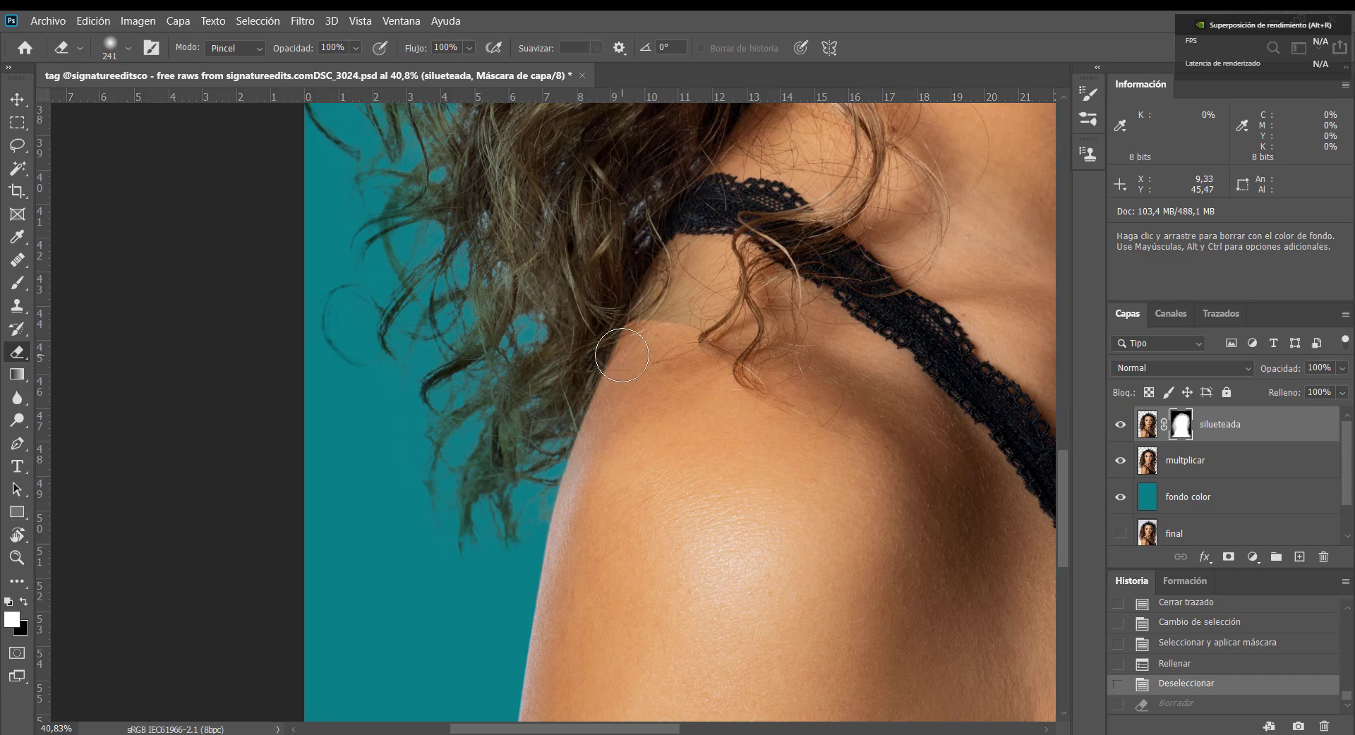
# - Paint the "silueteada" layer mask white at full opacity over the shoulder seam beneath the hair
pyautogui.press('b')
pyautogui.moveTo(705, 369); pyautogui.dragTo(745, 383)
pyautogui.press('0')
pyautogui.moveTo(714, 326)
pyautogui.mouseDown()
pyautogui.moveTo(654, 321)
pyautogui.moveTo(680, 269)
pyautogui.moveTo(732, 230)
pyautogui.moveTo(747, 492)
pyautogui.mouseUp()
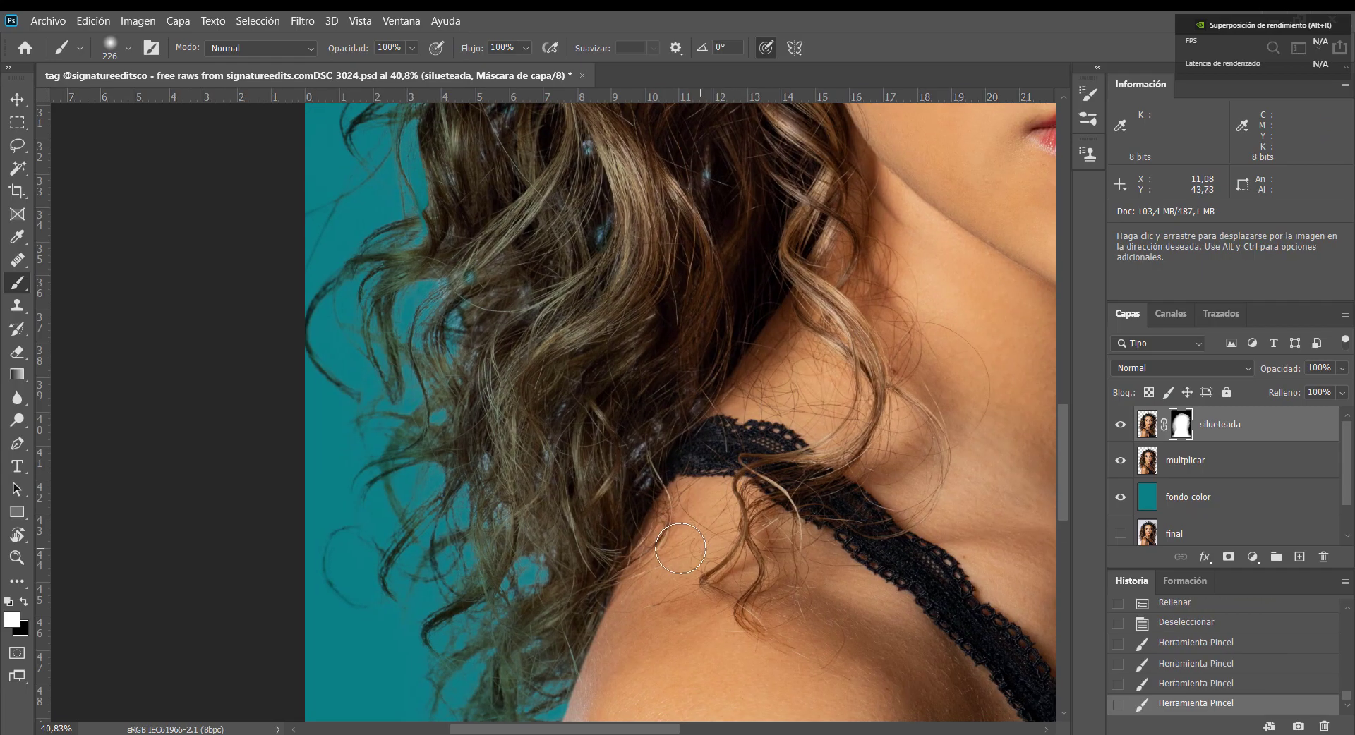
pyautogui.hotkey('ctrl', '0')
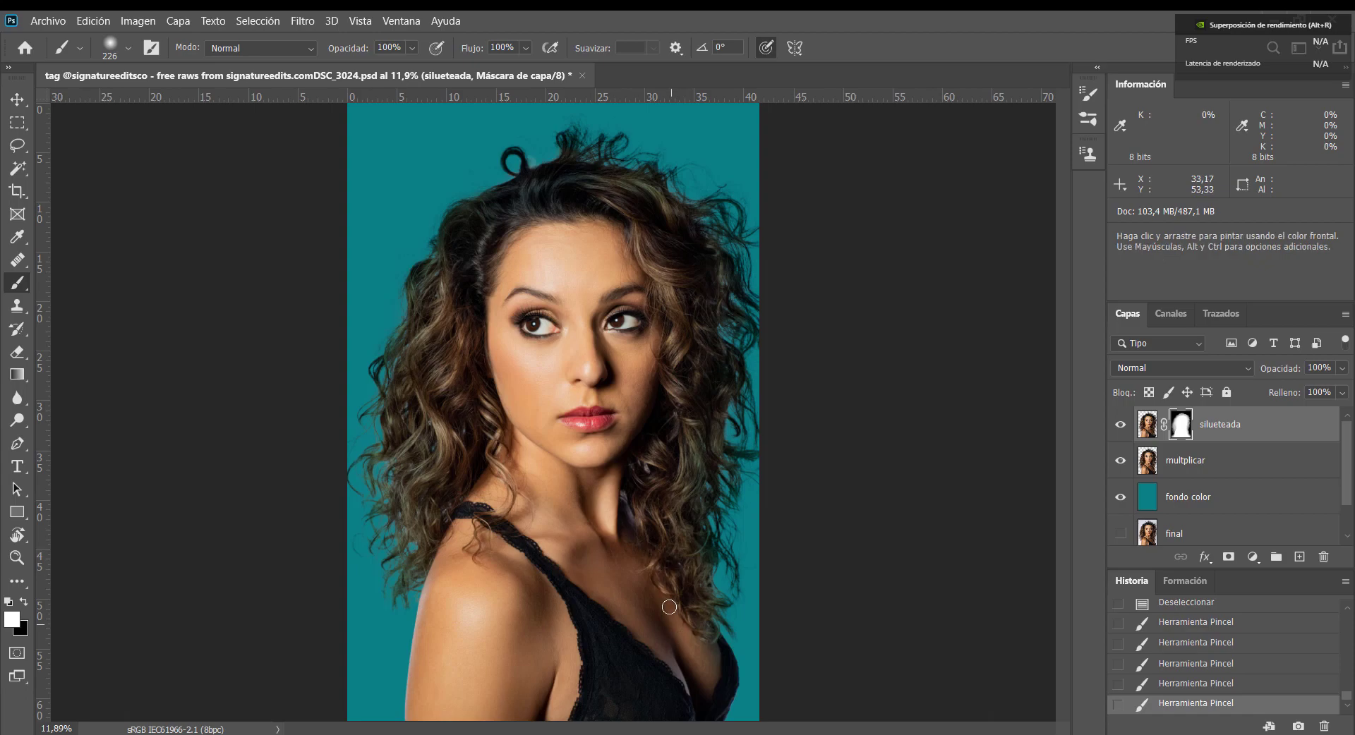
pyautogui.moveTo(669, 607); pyautogui.dragTo(592, 502)
pyautogui.moveTo(648, 415); pyautogui.dragTo(644, 415)
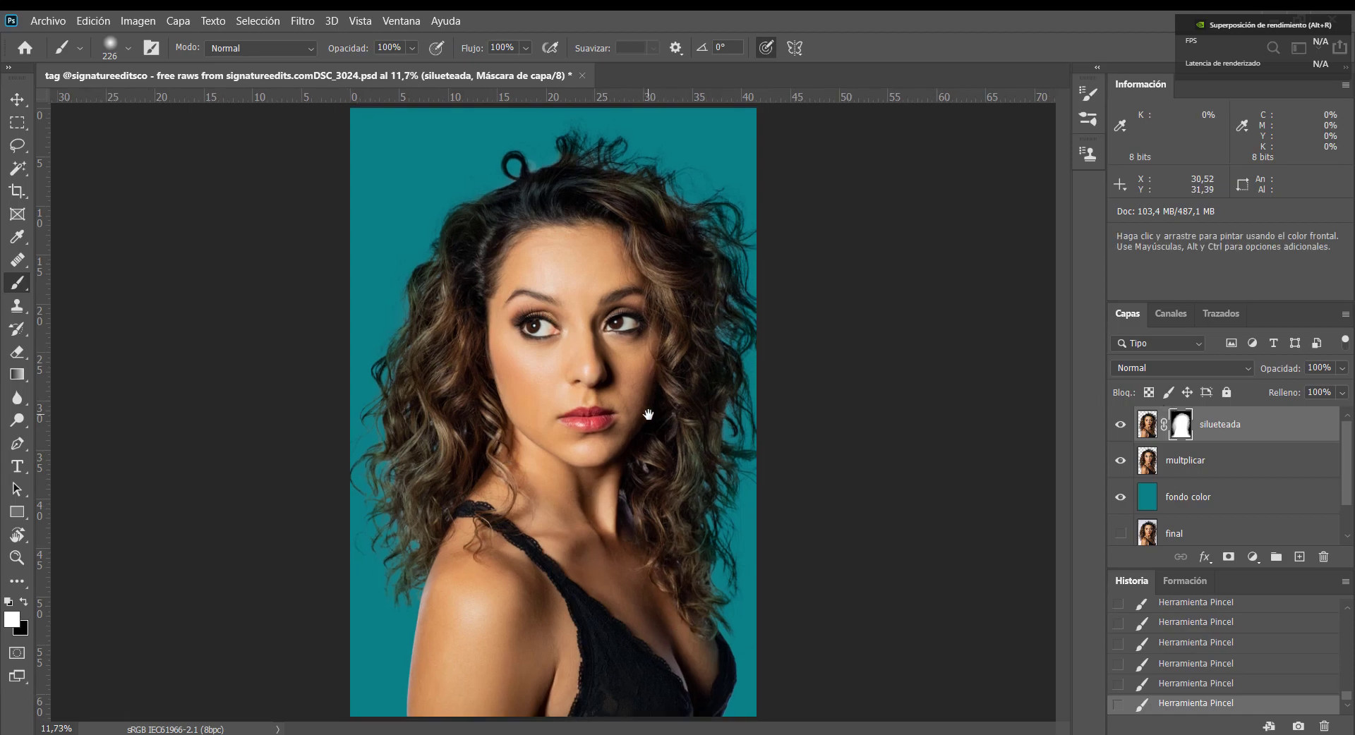
# - Adjust the "fondo color" layer with Hue/Saturation, using hue 0, saturation -13 and lightness +12
pyautogui.click(1183, 500)
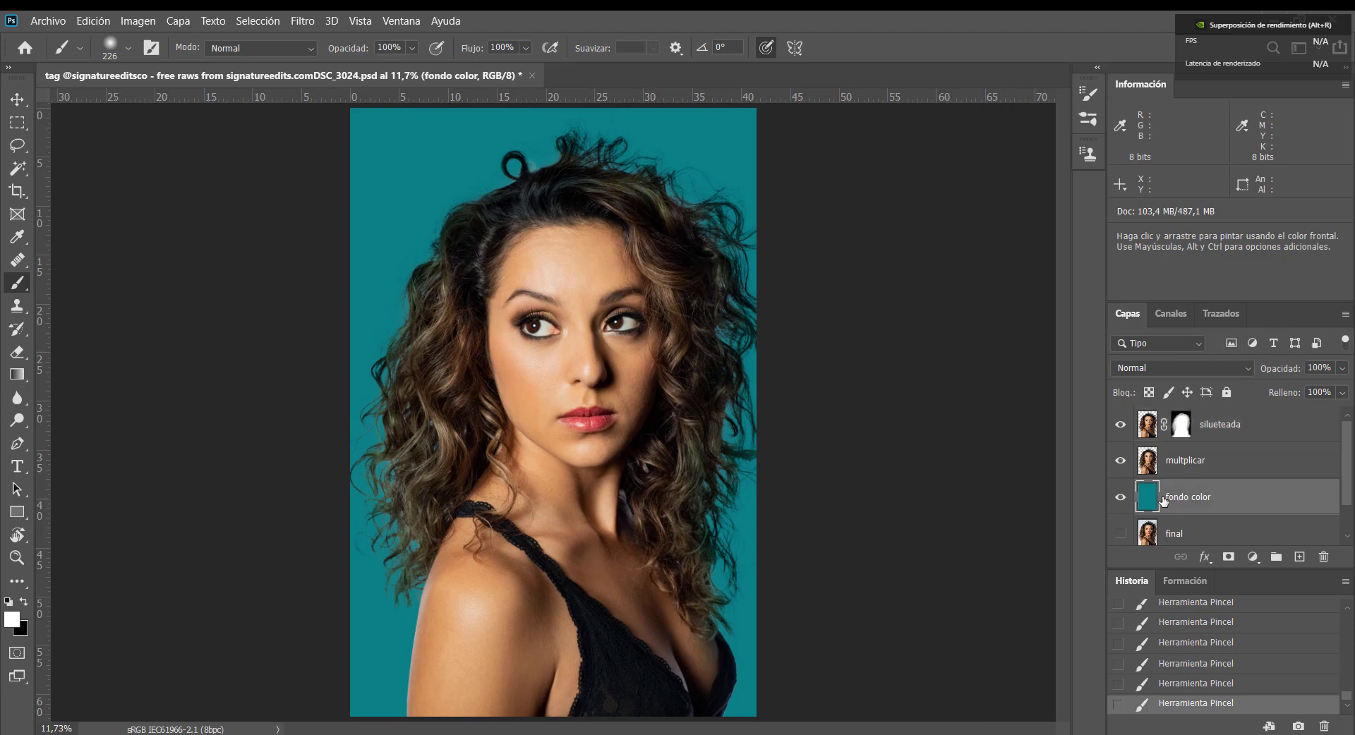
pyautogui.click(157, 20)
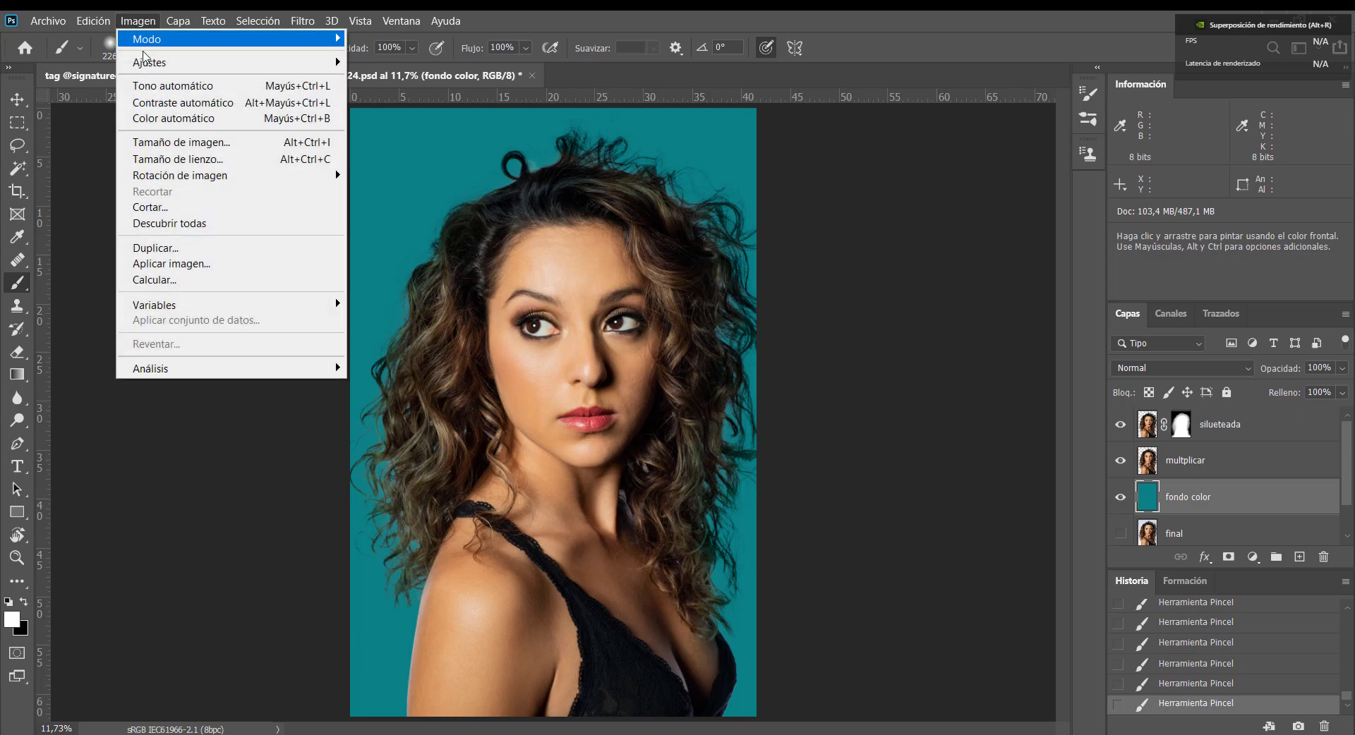
pyautogui.moveTo(171, 62)
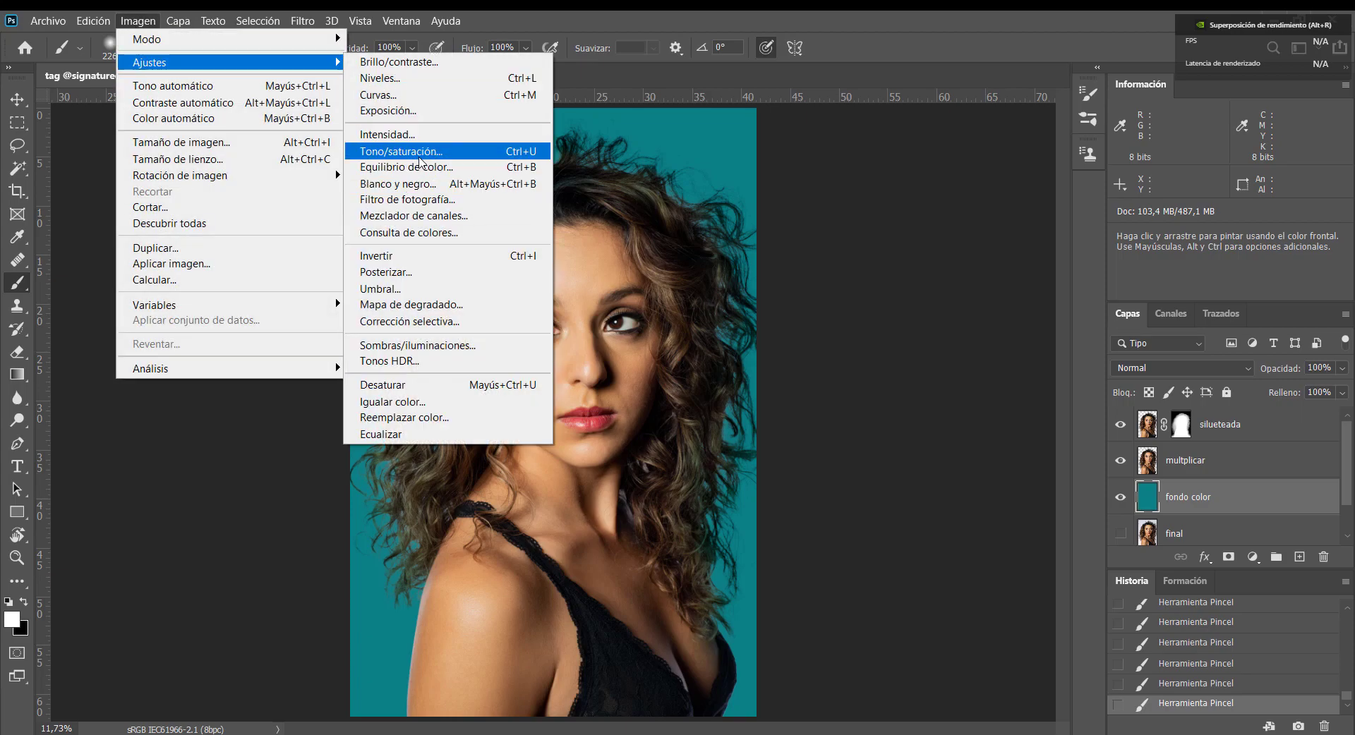
pyautogui.click(422, 153)
pyautogui.moveTo(764, 134); pyautogui.dragTo(1215, 165)
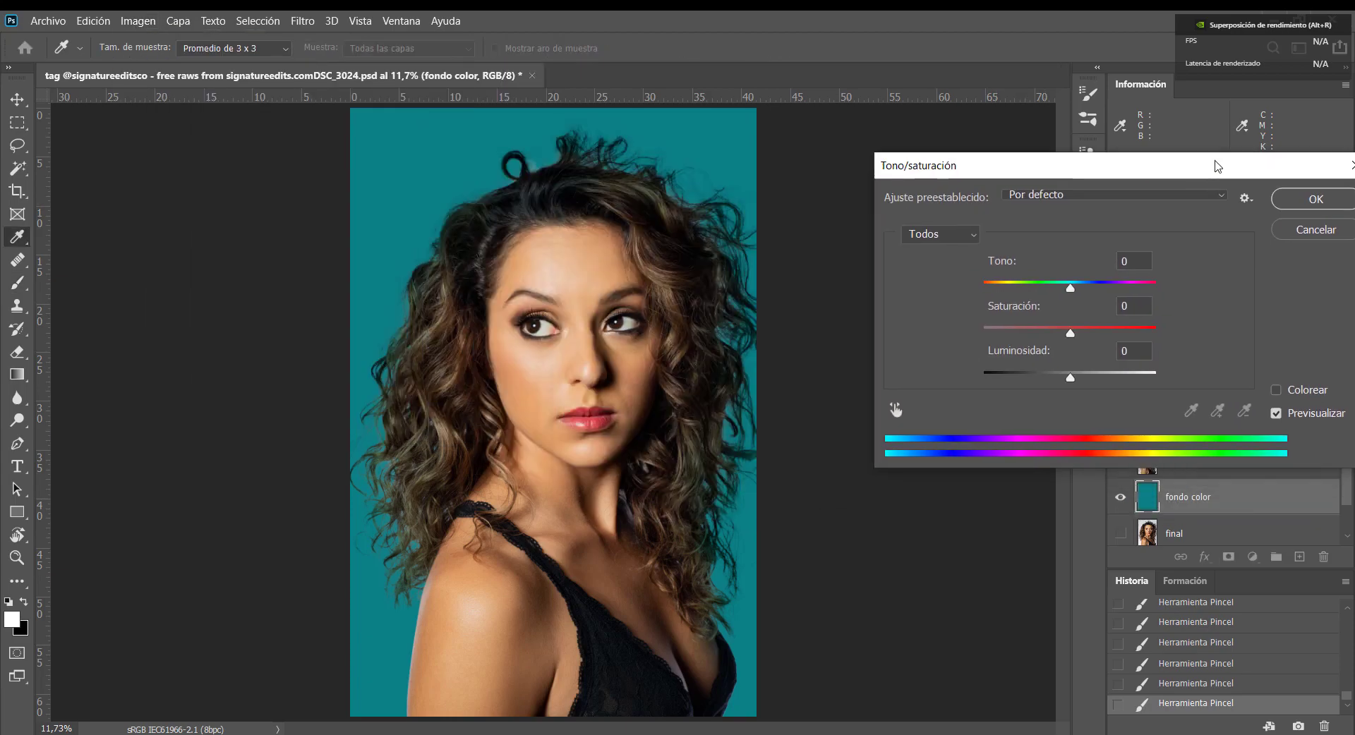
pyautogui.moveTo(1071, 294); pyautogui.dragTo(1061, 338)
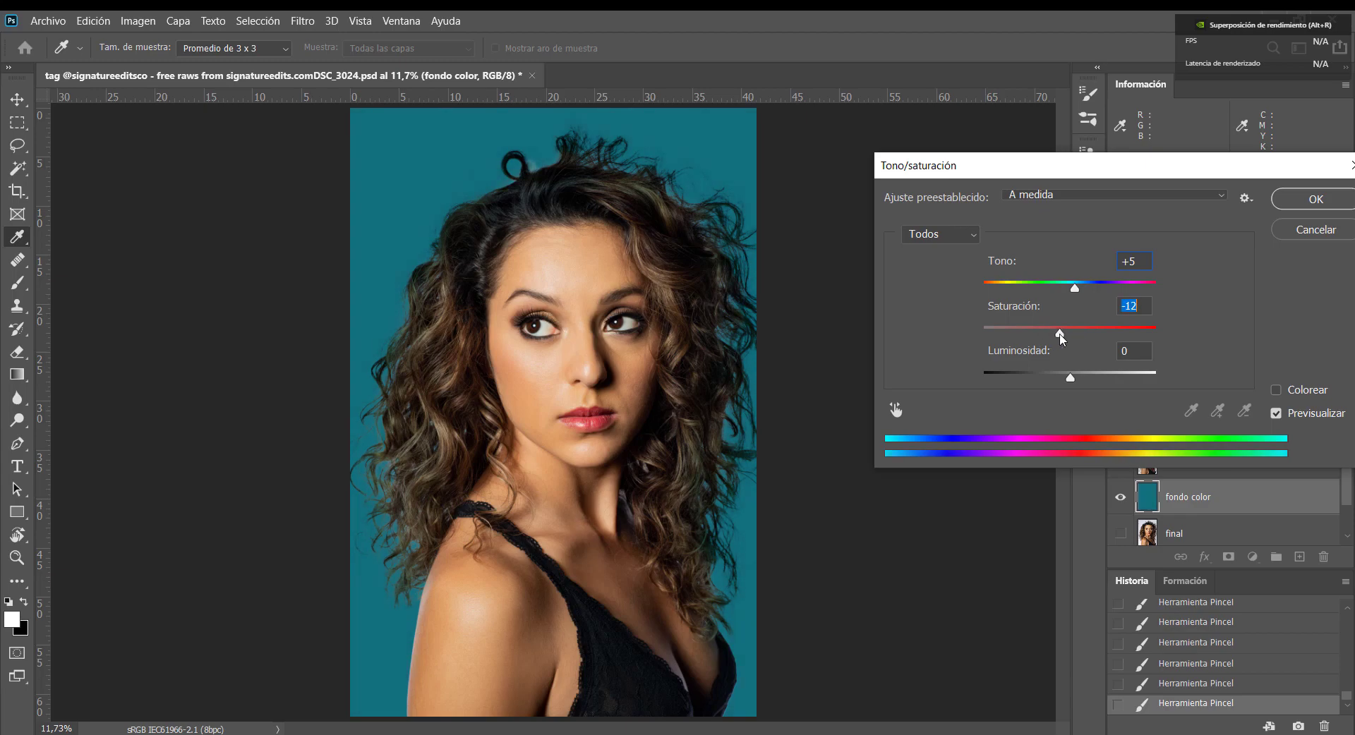
pyautogui.moveTo(1075, 384)
pyautogui.mouseDown()
pyautogui.moveTo(1056, 381)
pyautogui.moveTo(1083, 383)
pyautogui.mouseUp()
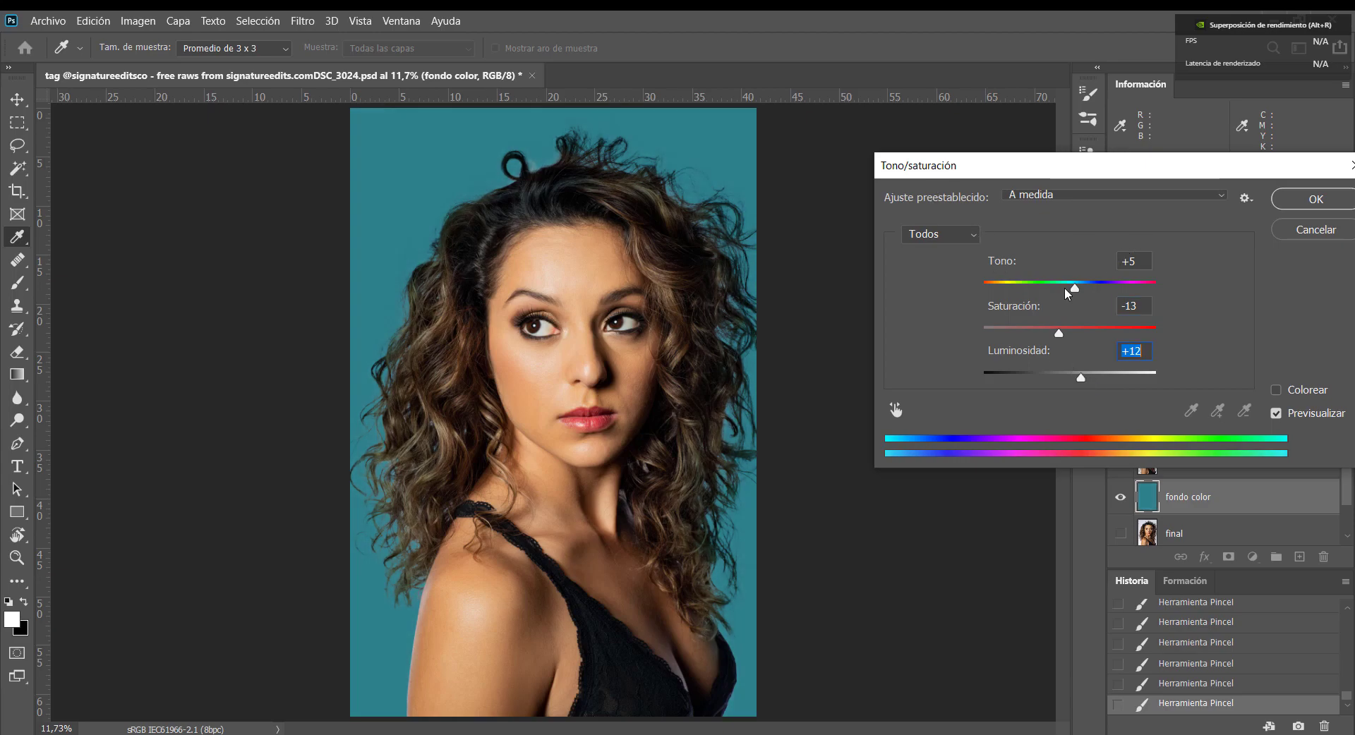
pyautogui.moveTo(1075, 294); pyautogui.dragTo(1072, 297)
pyautogui.moveTo(1198, 173); pyautogui.dragTo(936, 166)
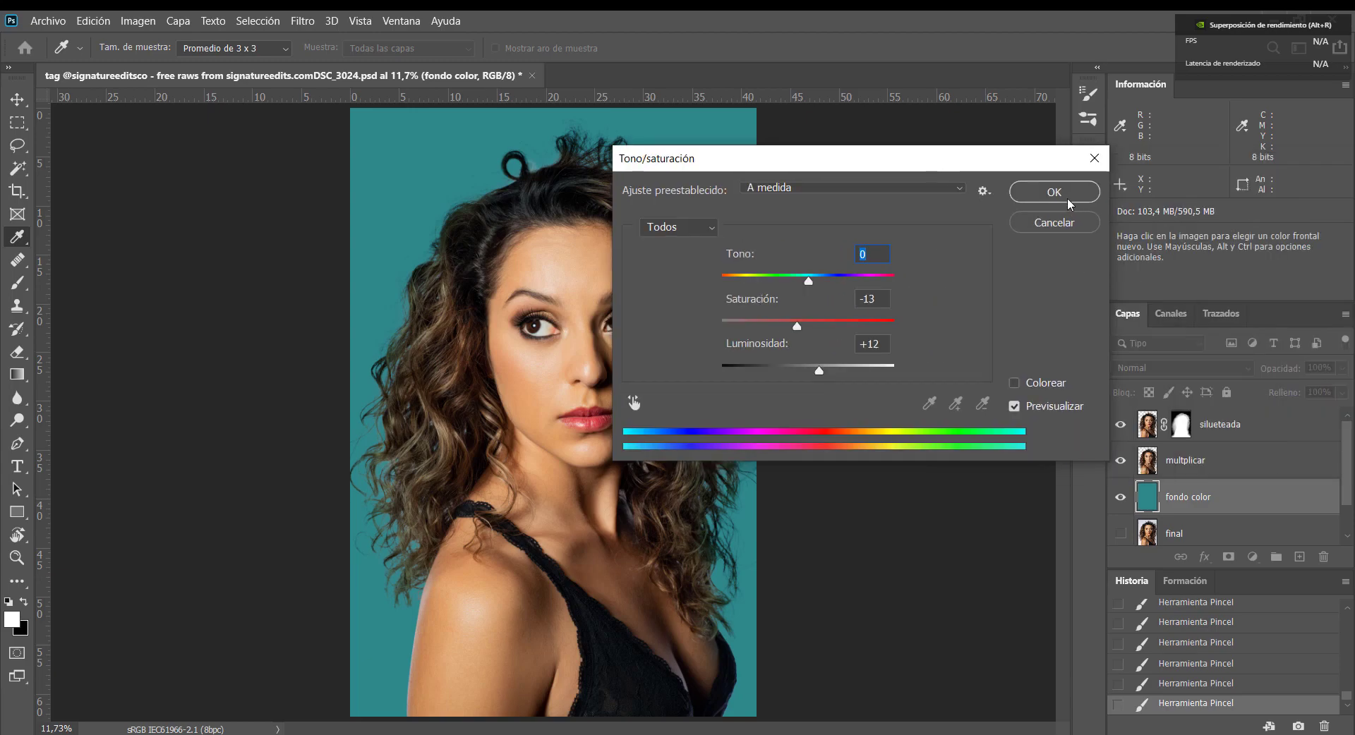
pyautogui.click(1068, 201)
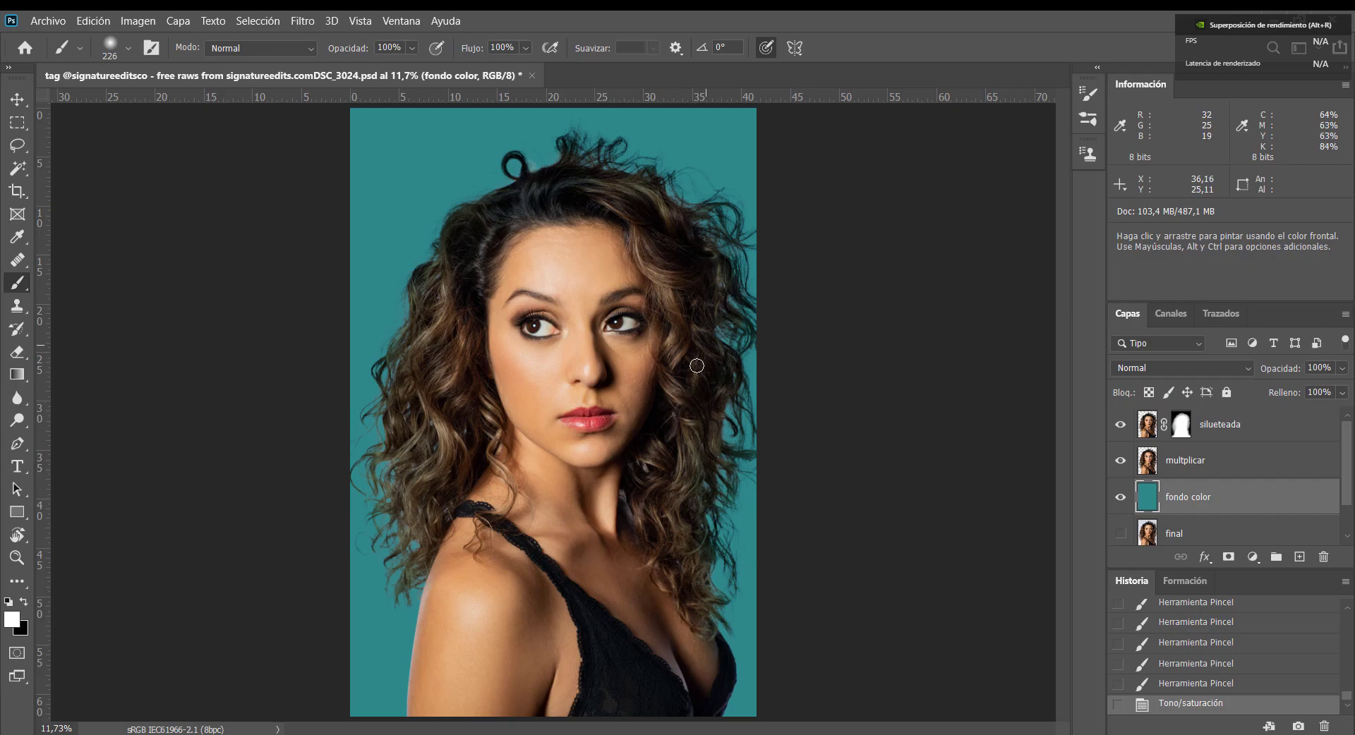
# - Examine the curls and loose hair edges beside the face and neck against the recoloured background
pyautogui.hotkey('ctrl', 'space')
pyautogui.moveTo(616, 434); pyautogui.dragTo(757, 511)
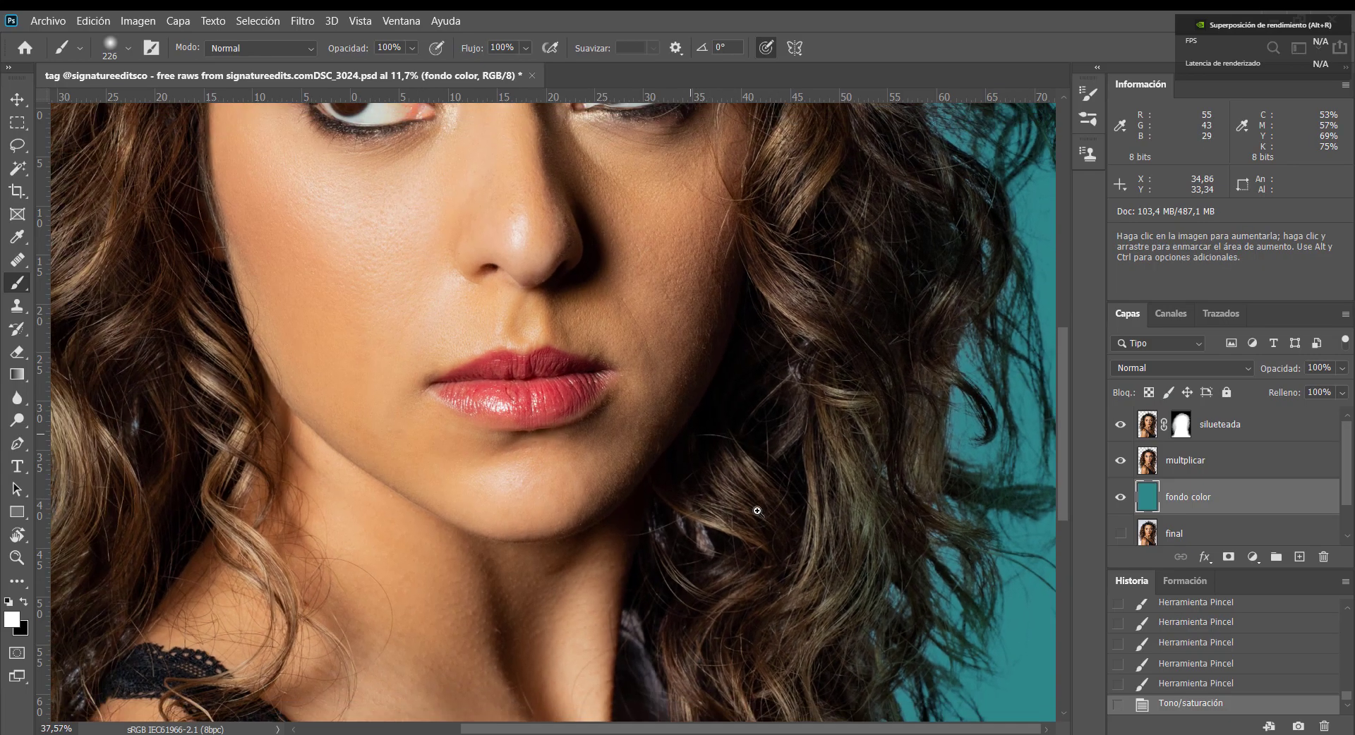
pyautogui.moveTo(847, 362); pyautogui.dragTo(713, 574)
pyautogui.moveTo(858, 425); pyautogui.dragTo(781, 384)
pyautogui.moveTo(755, 536); pyautogui.dragTo(753, 384)
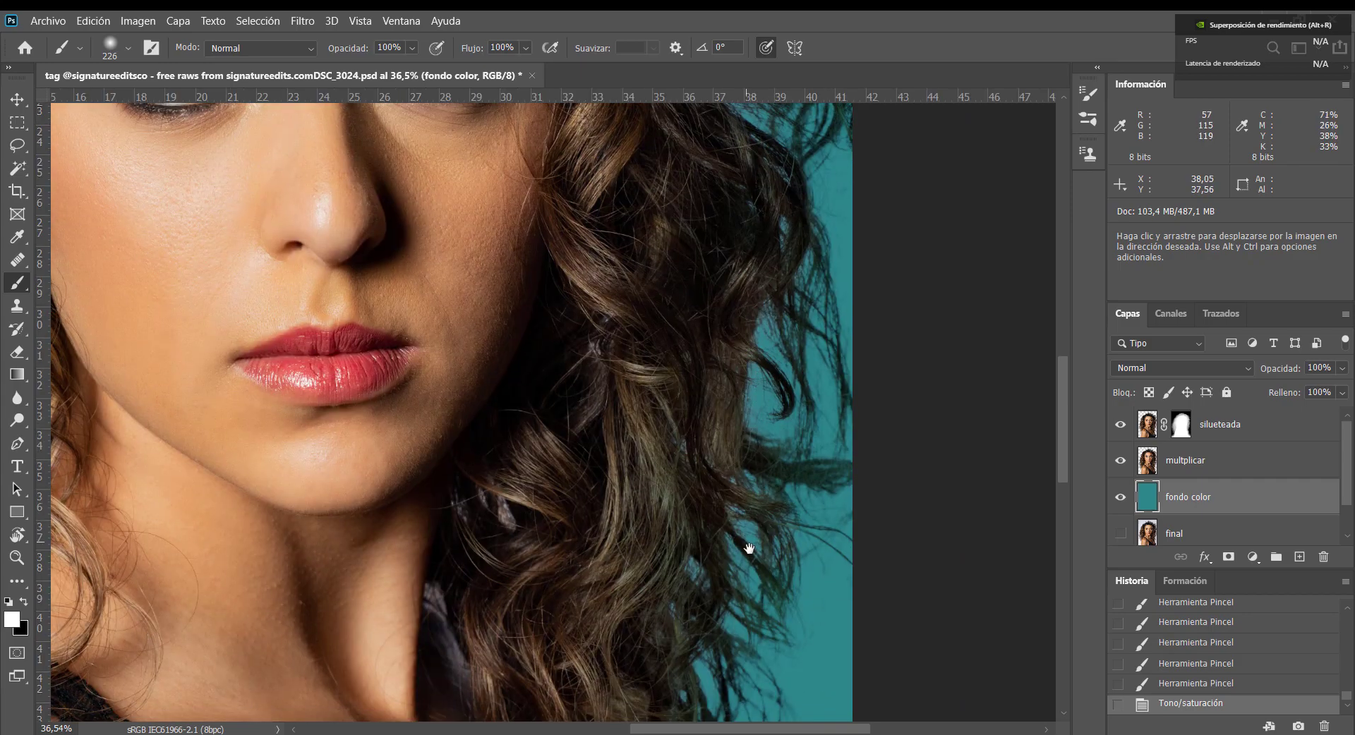
pyautogui.moveTo(741, 547); pyautogui.dragTo(748, 495)
pyautogui.moveTo(793, 581); pyautogui.dragTo(797, 455)
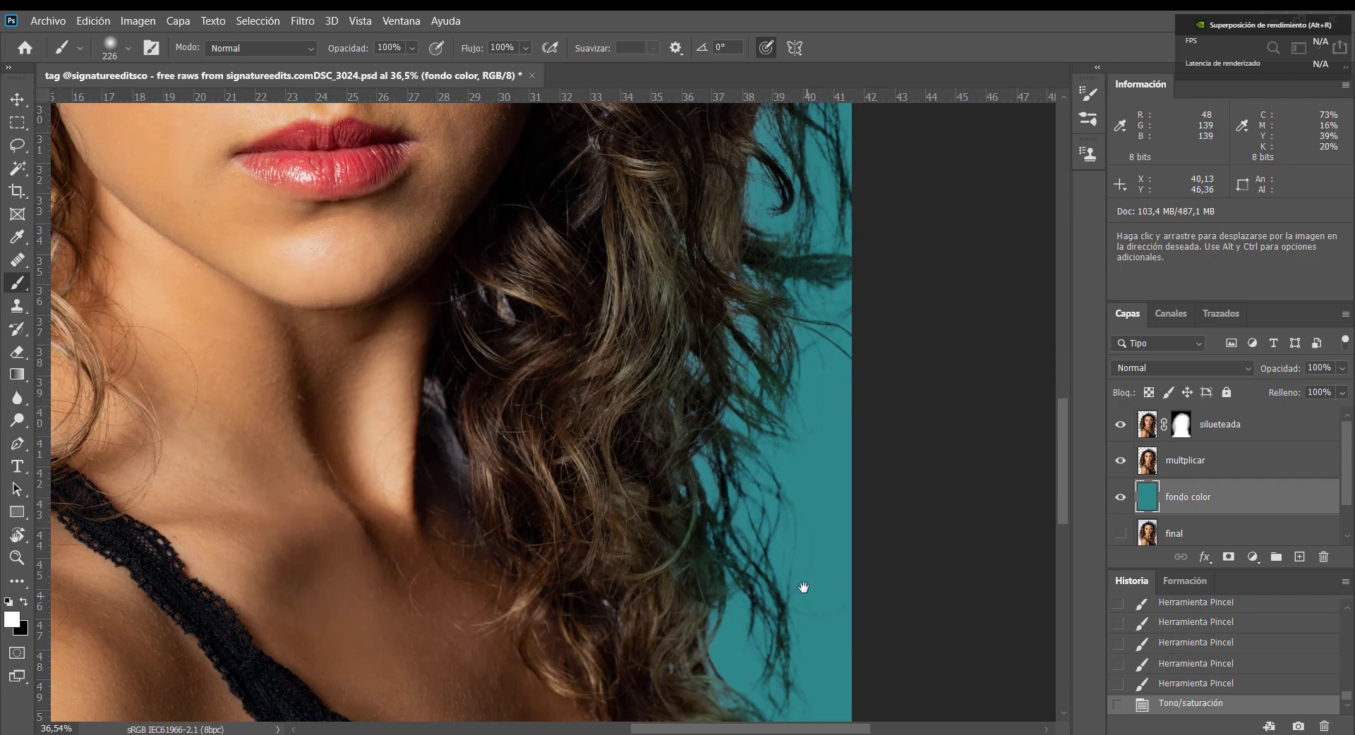
pyautogui.hotkey('ctrl', 'space')
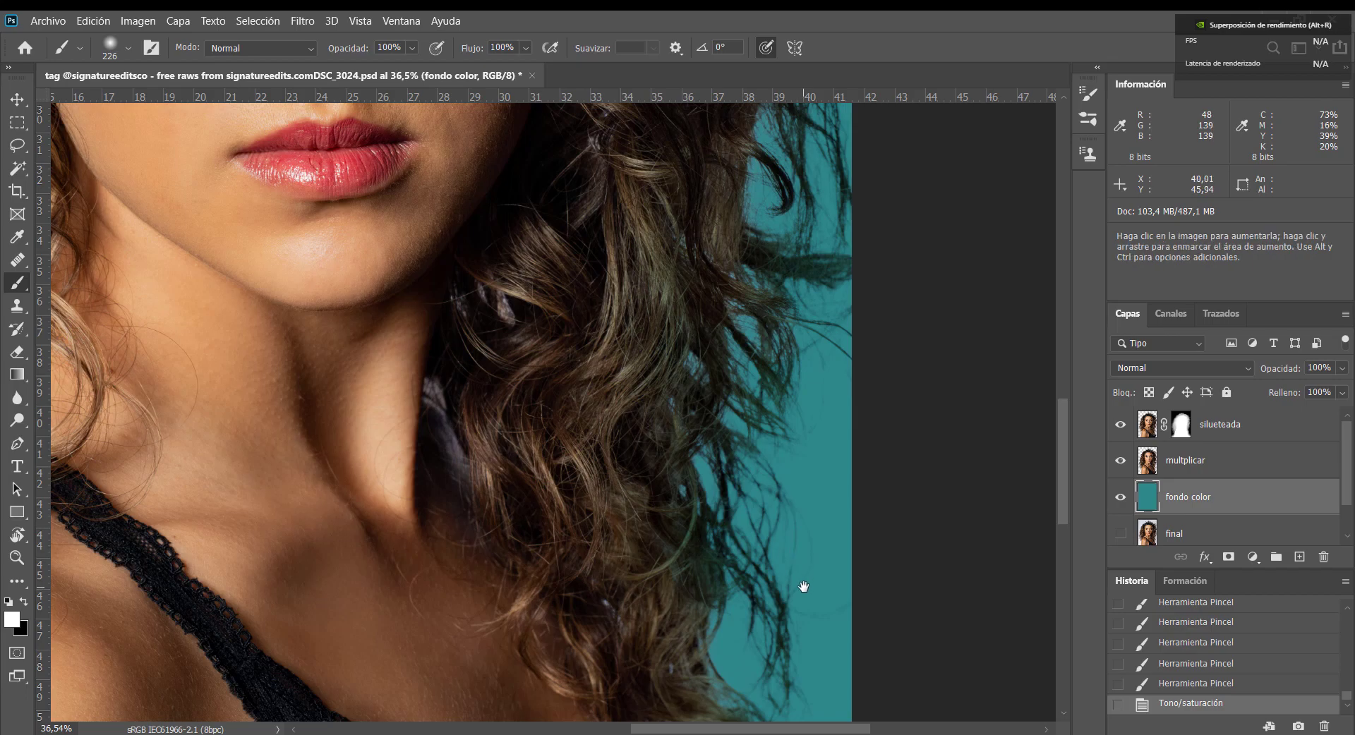
pyautogui.moveTo(784, 574); pyautogui.dragTo(577, 541)
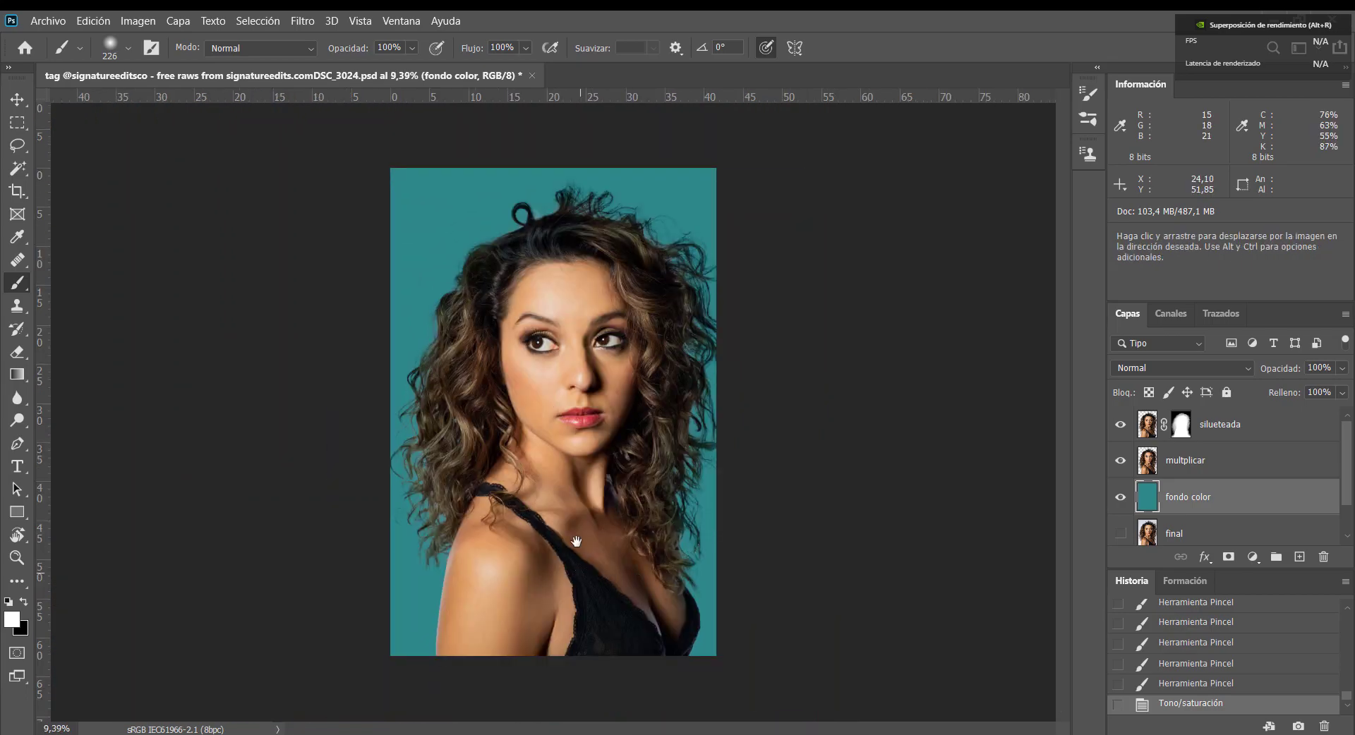
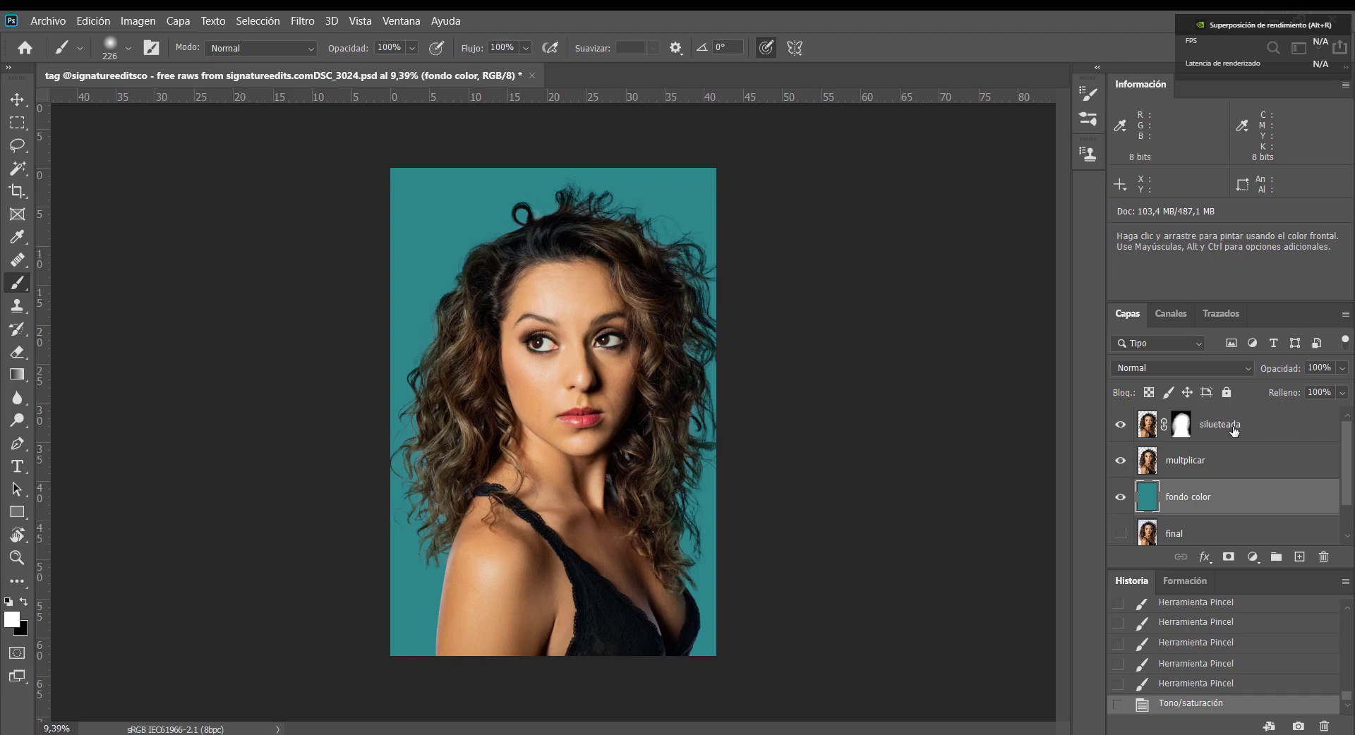
# - Load the cut-out model of the "silueteada" layer as a selection and add an empty layer above it
pyautogui.keyDown('ctrl'); pyautogui.click(1182, 429); pyautogui.keyUp('ctrl')
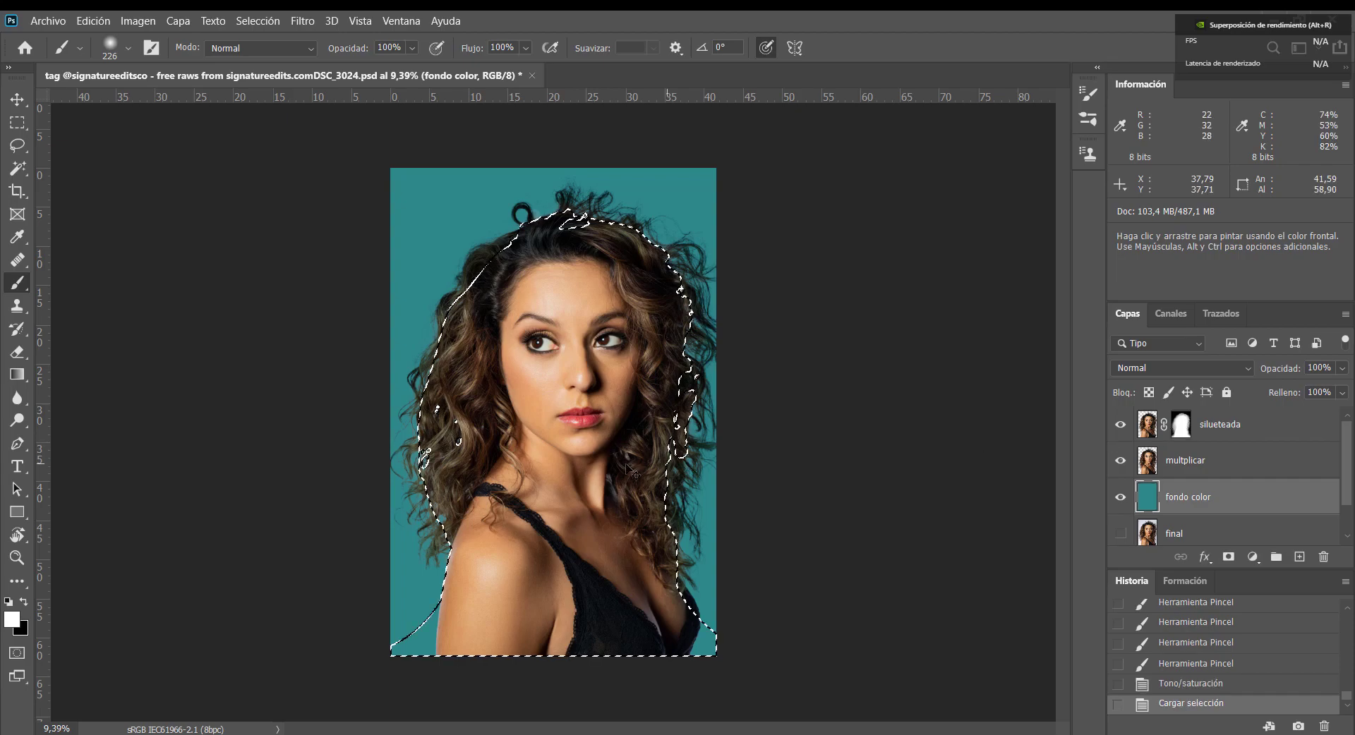
pyautogui.keyDown('ctrl'); pyautogui.click(1144, 432); pyautogui.keyUp('ctrl')
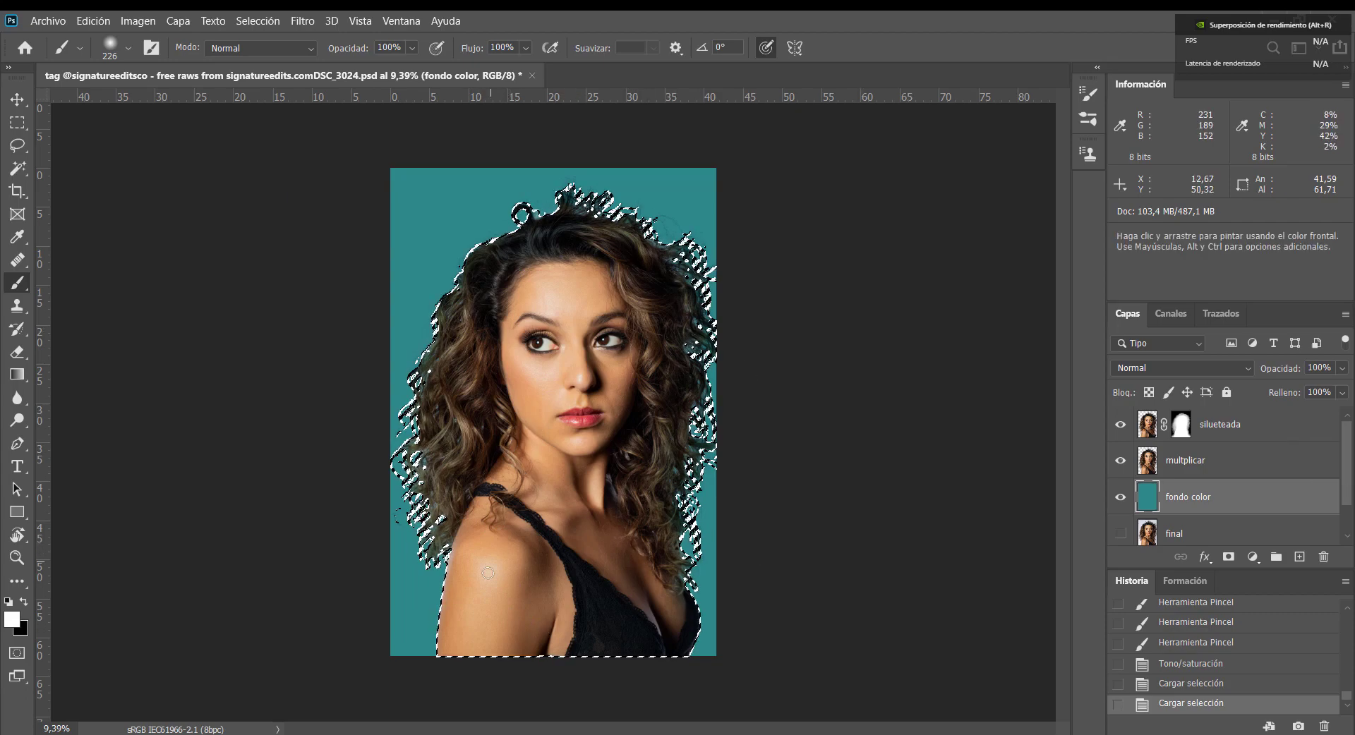
pyautogui.click(1249, 429)
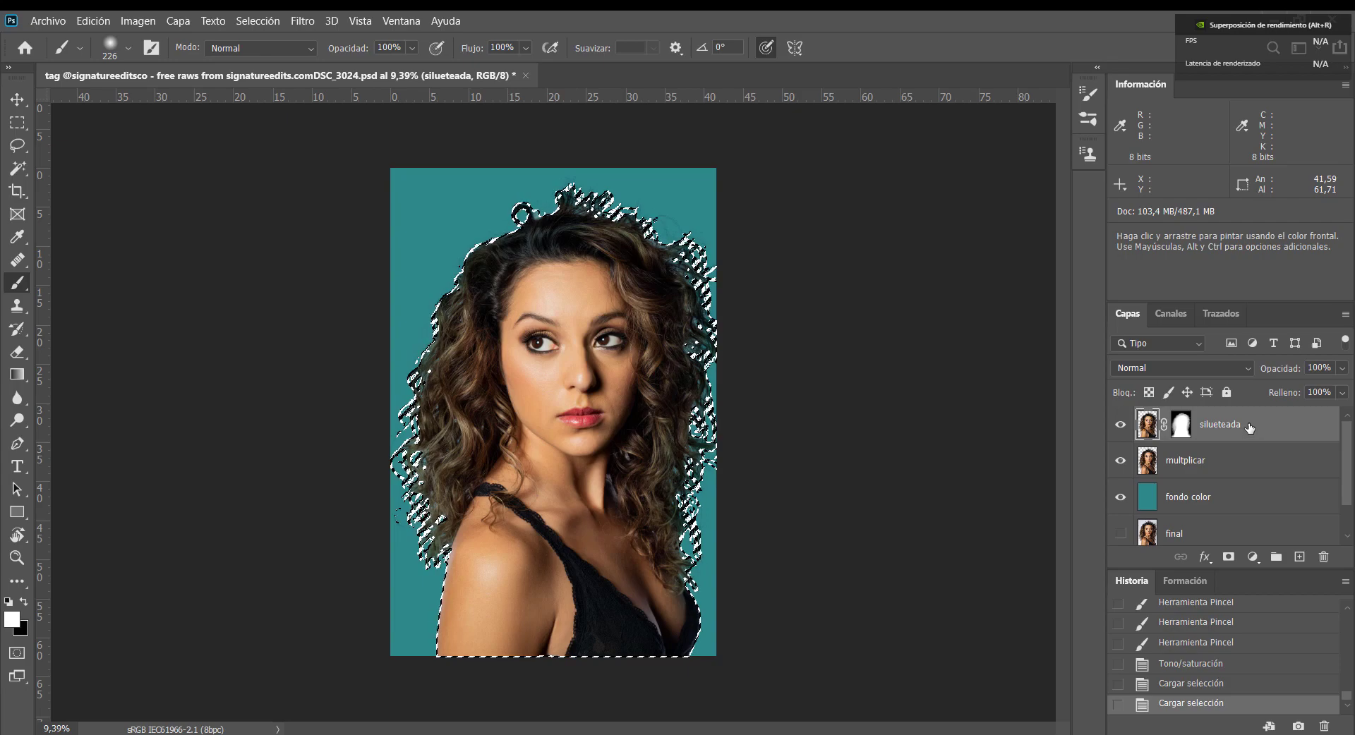
pyautogui.click(1298, 558)
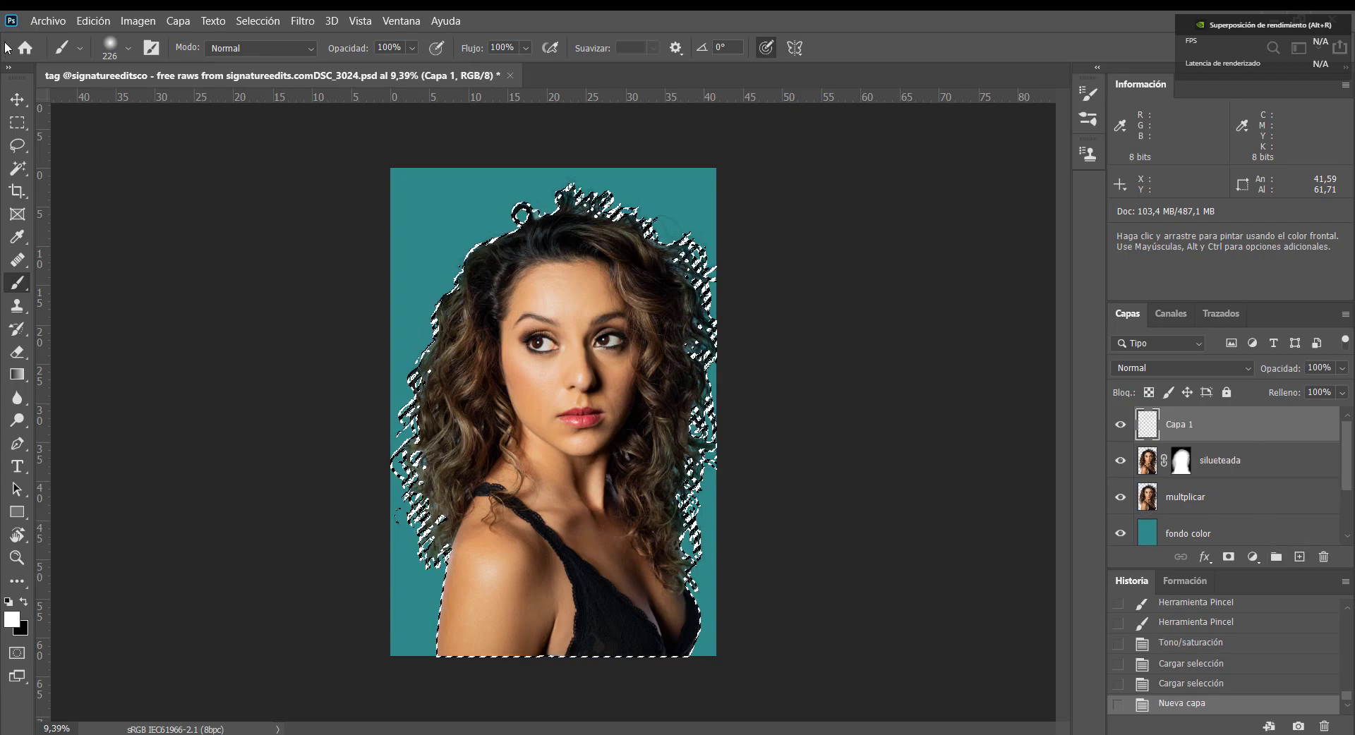
# - Contract the model selection by 70 pixels and check its new outline along the arm
pyautogui.click(263, 25)
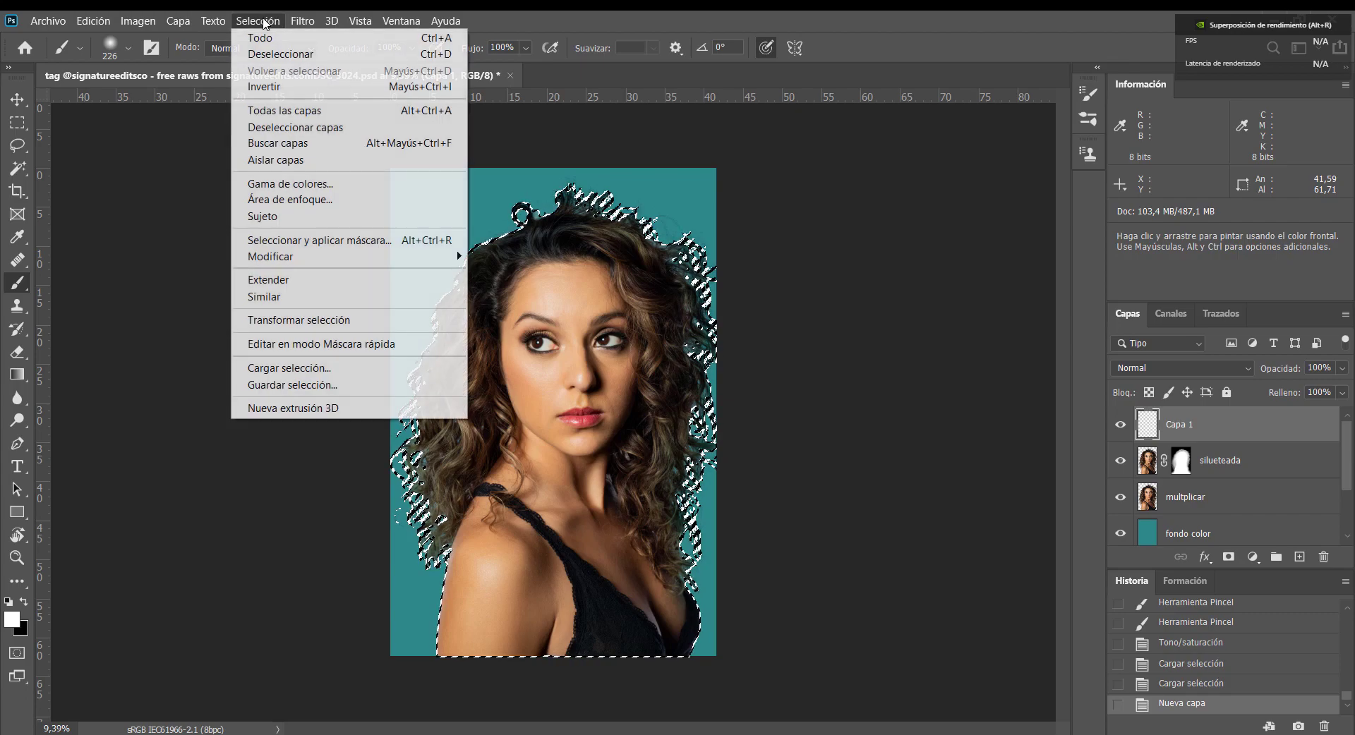
pyautogui.moveTo(309, 257)
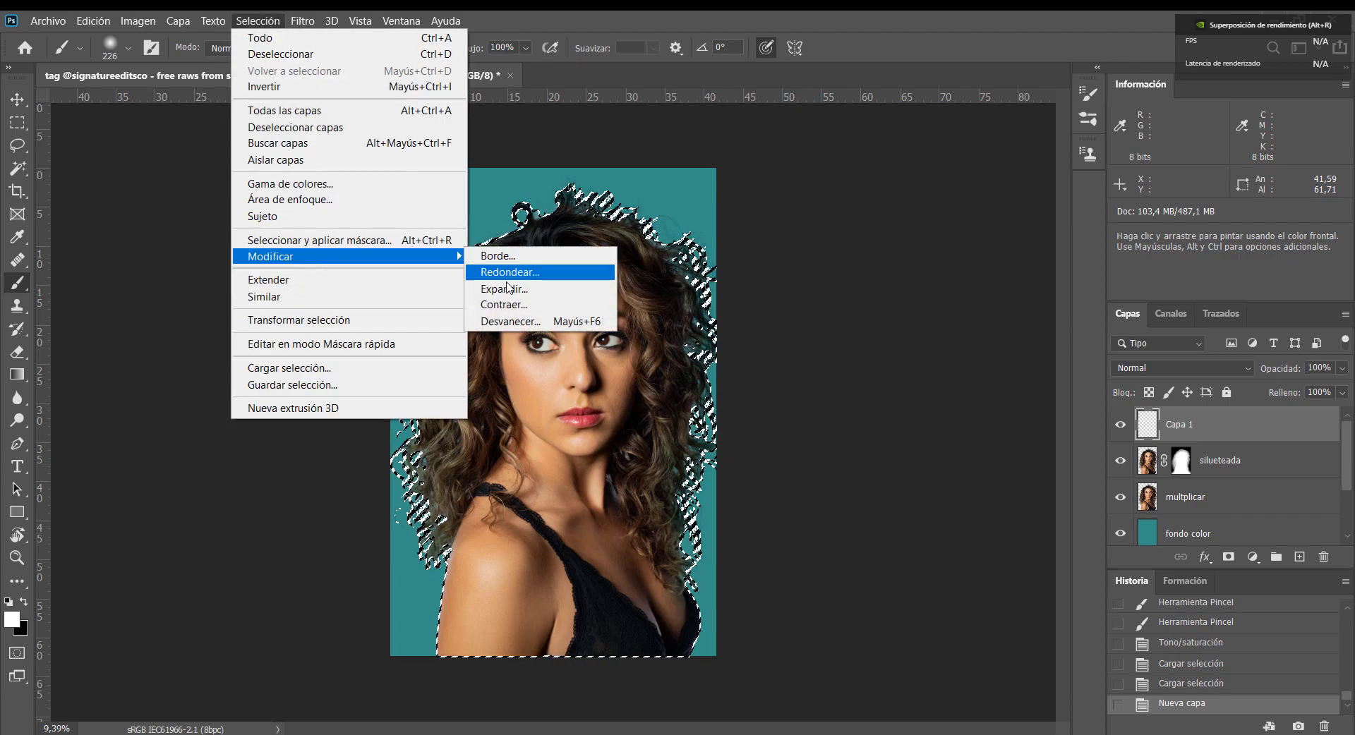
pyautogui.click(504, 305)
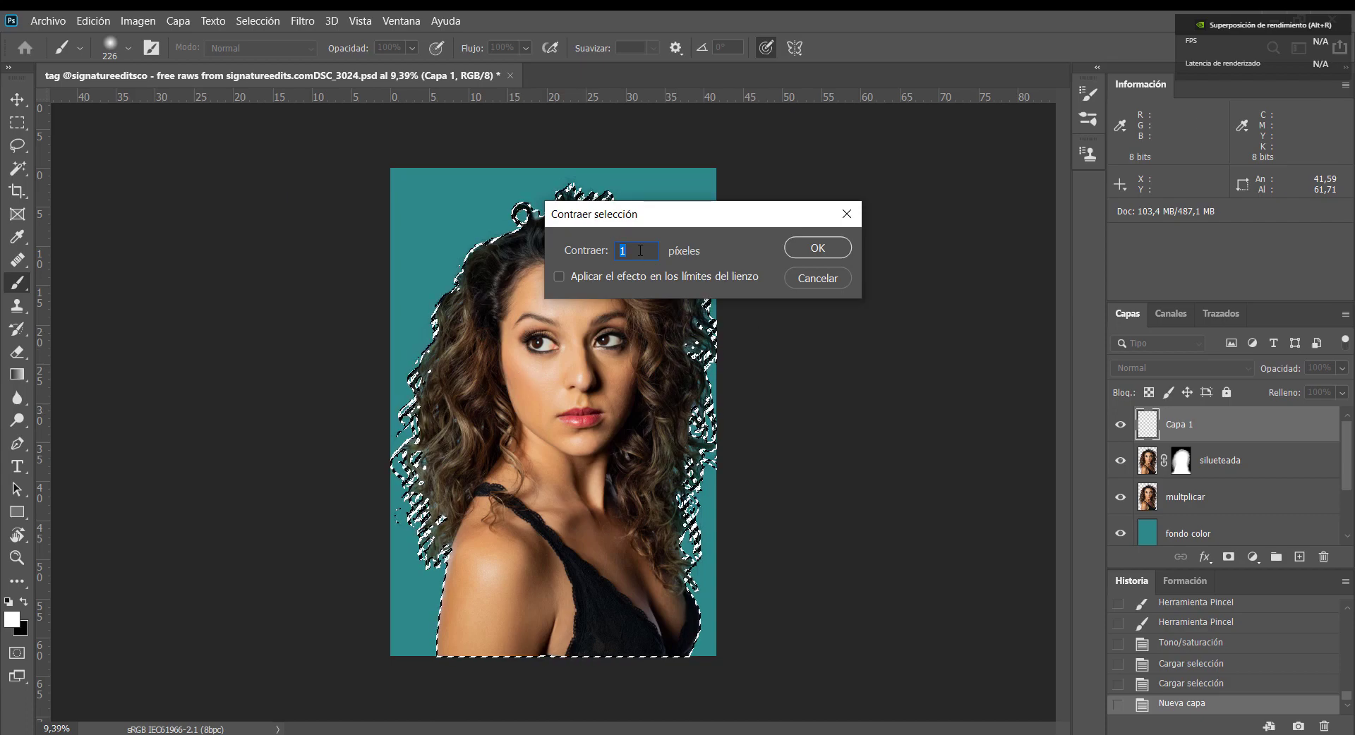
pyautogui.write('70')
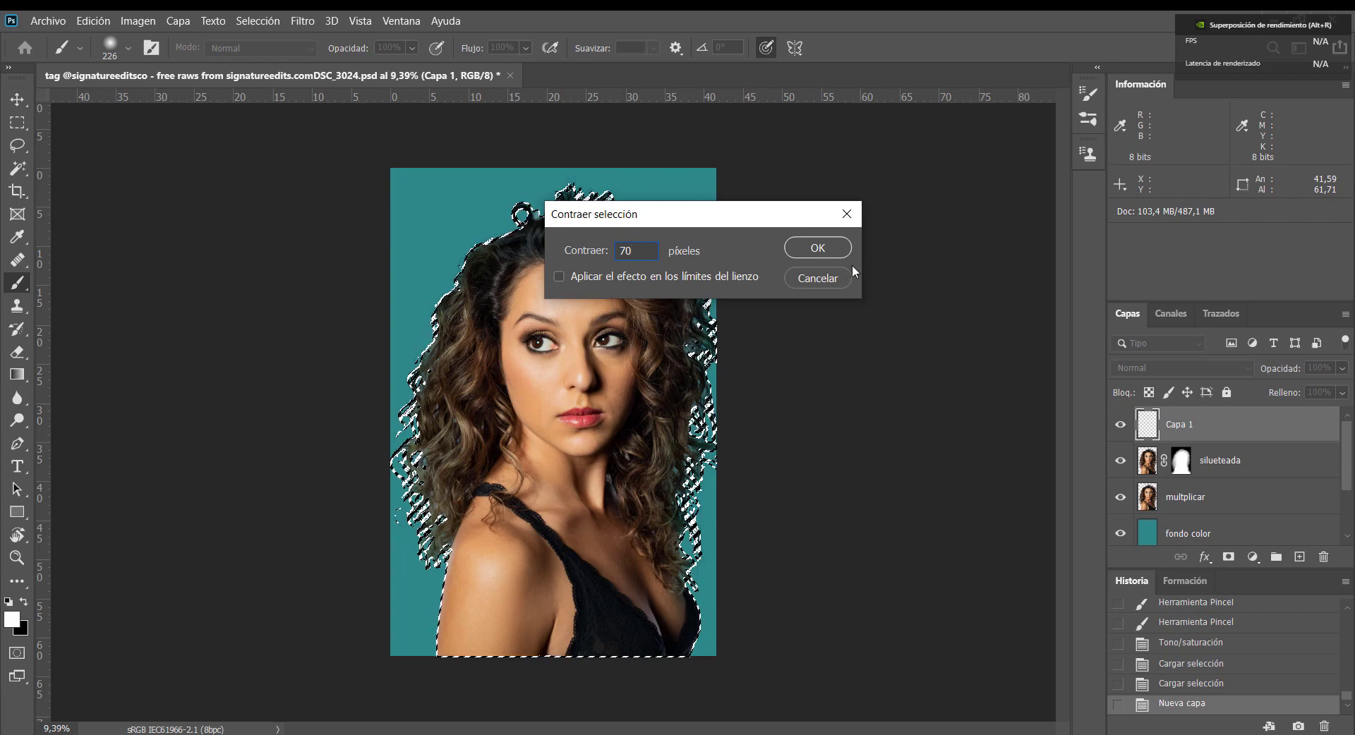
pyautogui.click(821, 247)
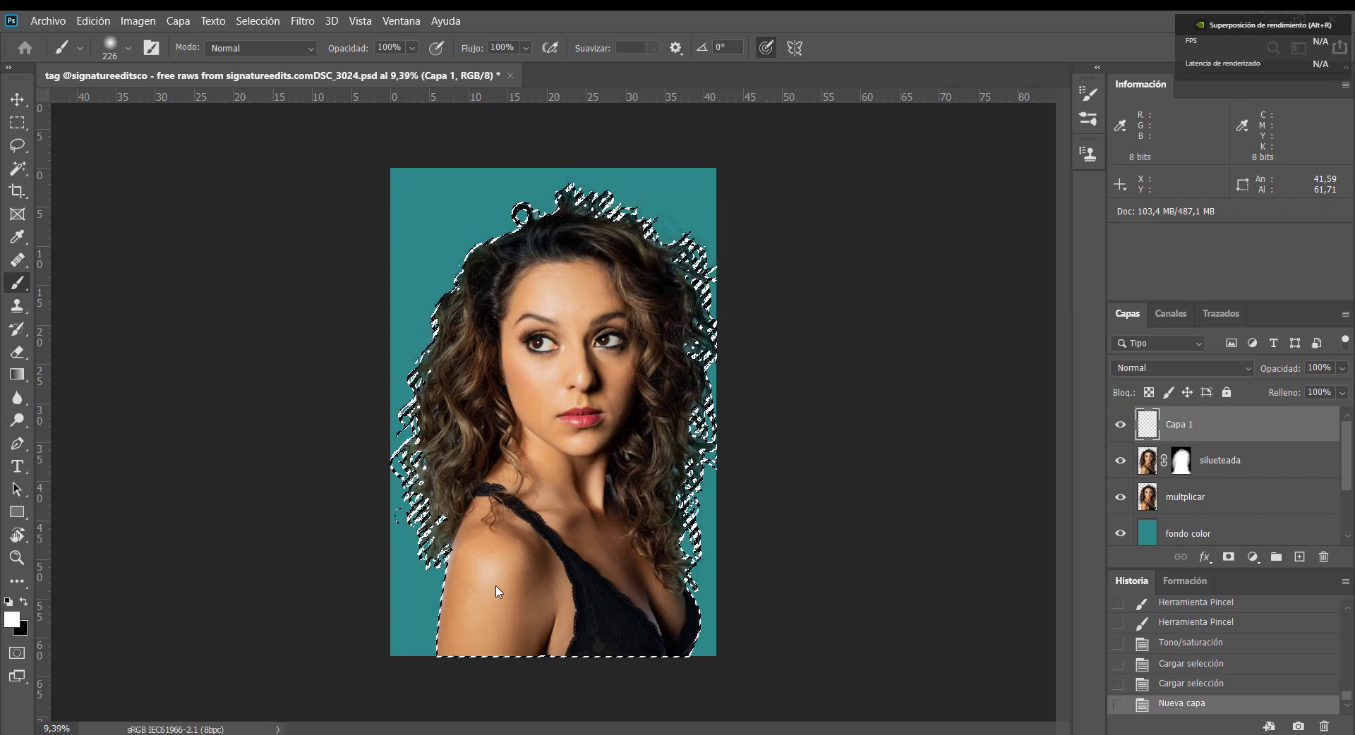
pyautogui.hotkey('ctrl', '+')
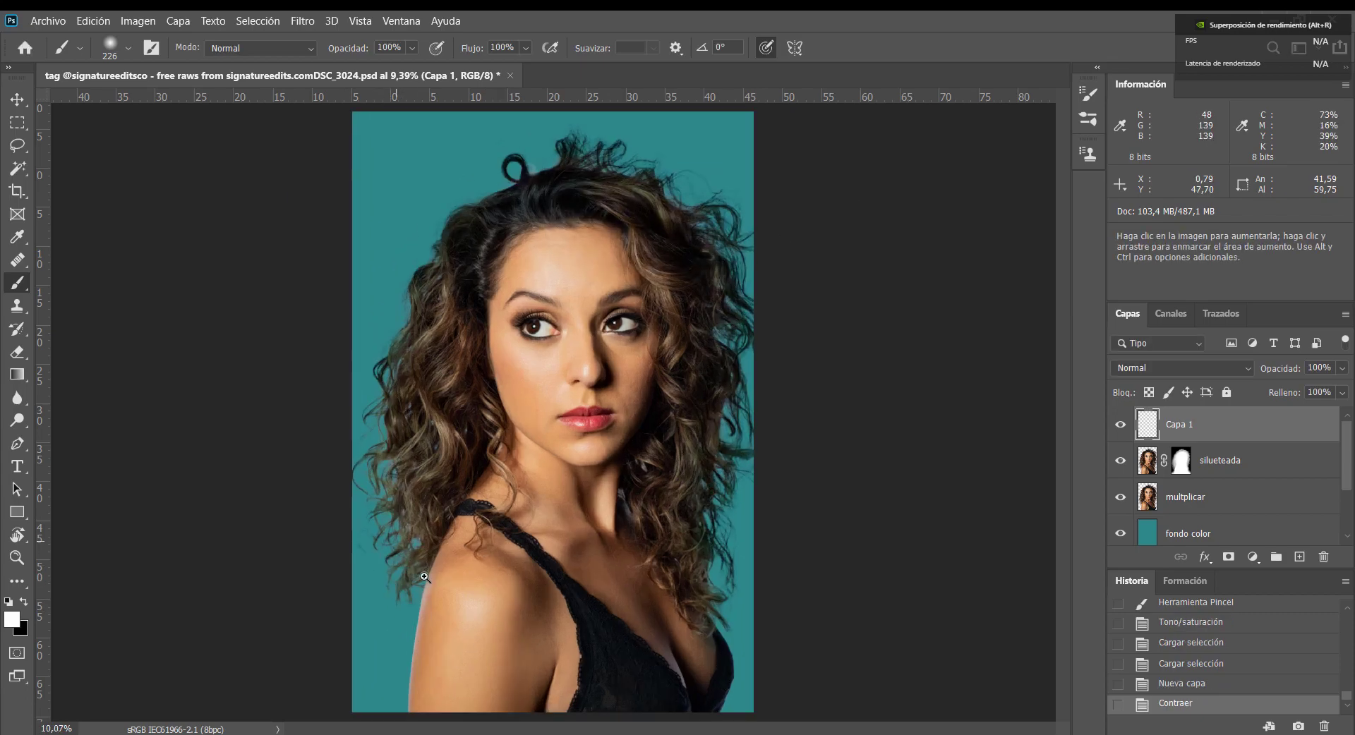
pyautogui.moveTo(424, 577); pyautogui.dragTo(642, 369)
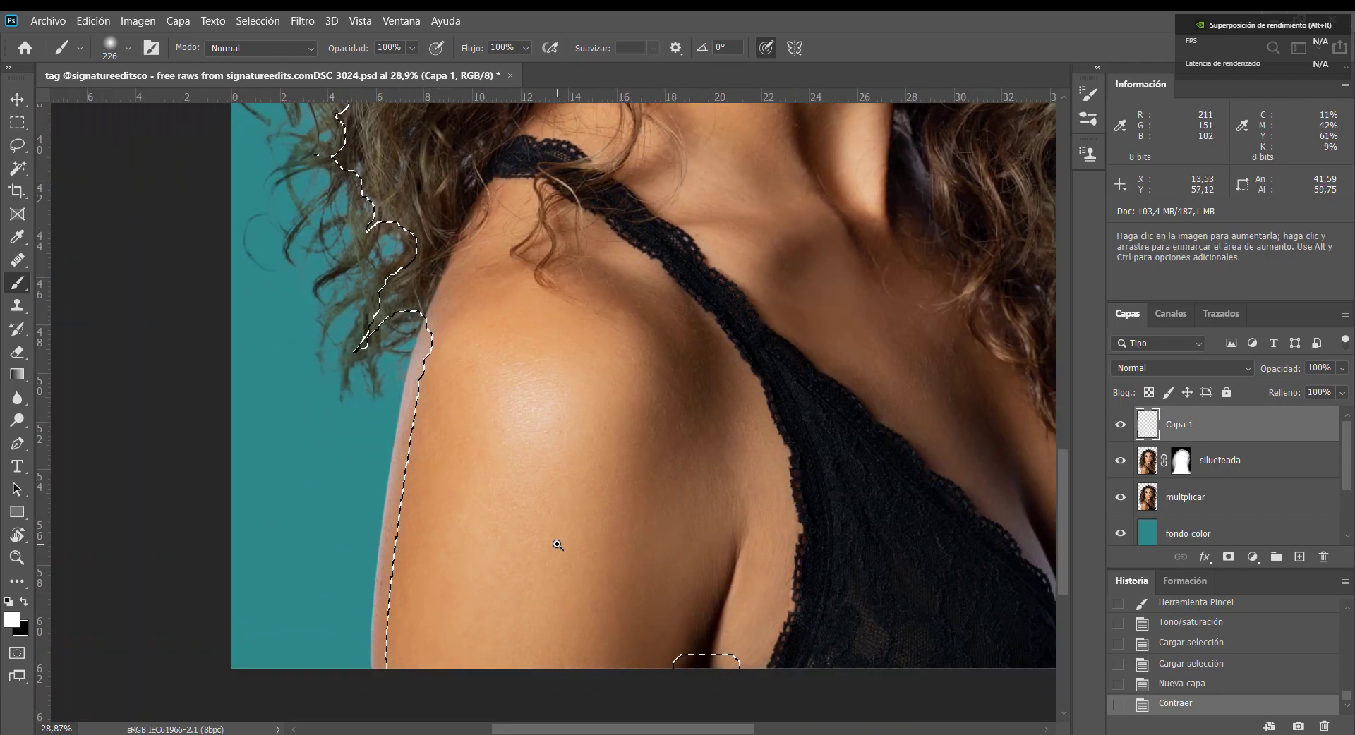
pyautogui.moveTo(557, 545); pyautogui.dragTo(494, 522)
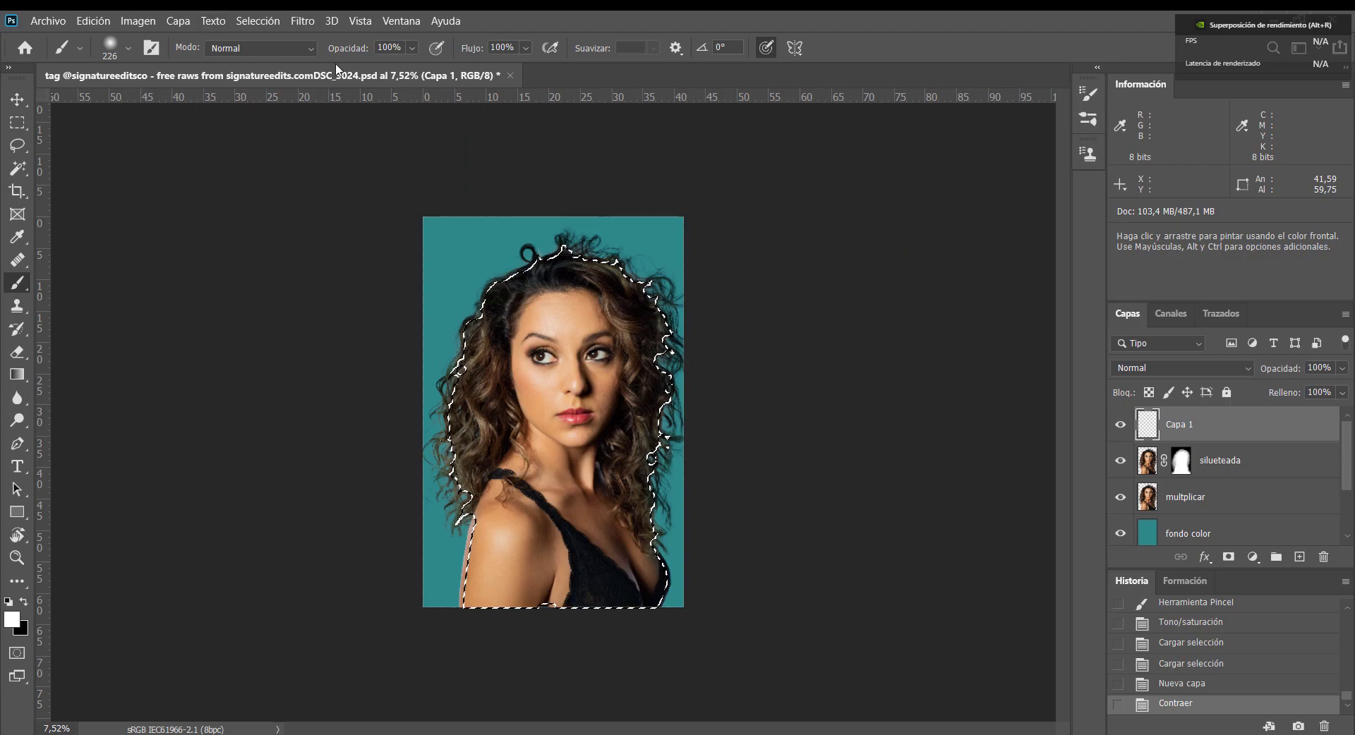
# - Feather the contracted model selection with a radius of 120 pixels
pyautogui.click(259, 21)
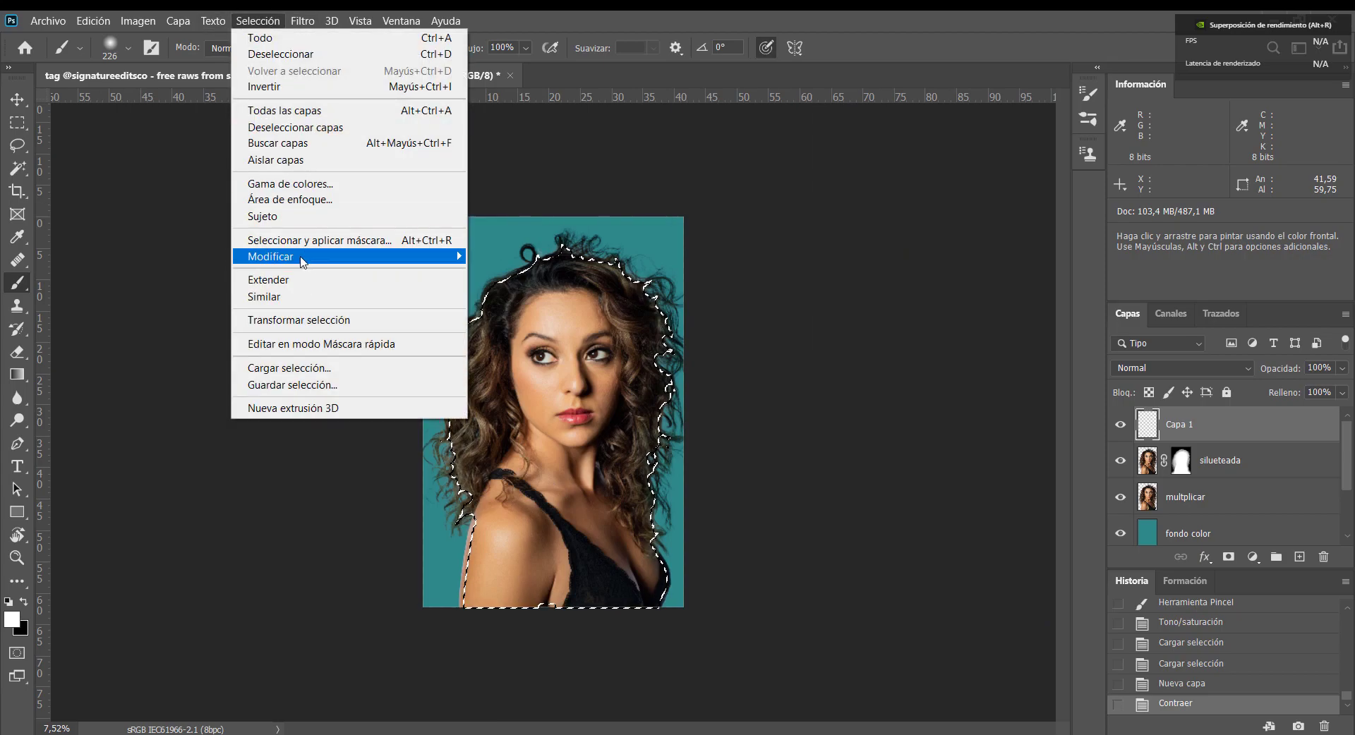
pyautogui.moveTo(302, 261)
pyautogui.click(515, 324)
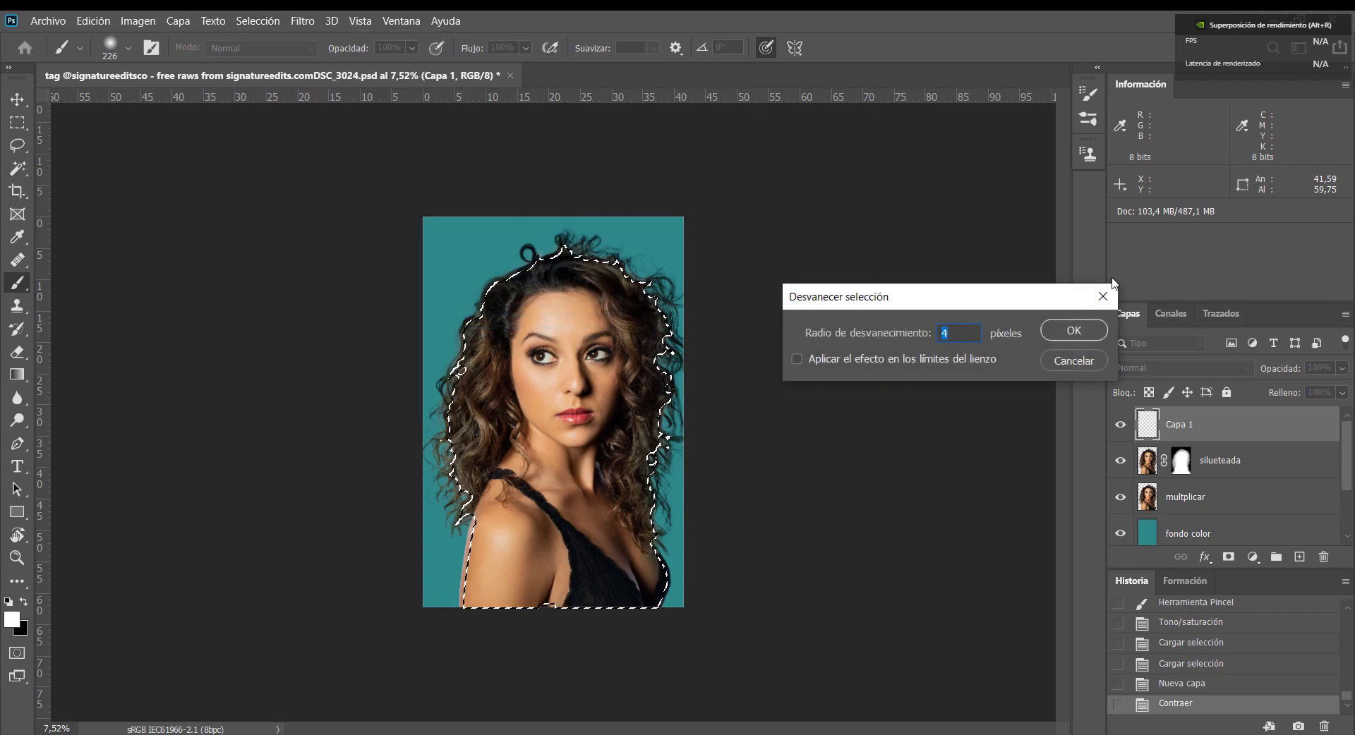
pyautogui.write('12')
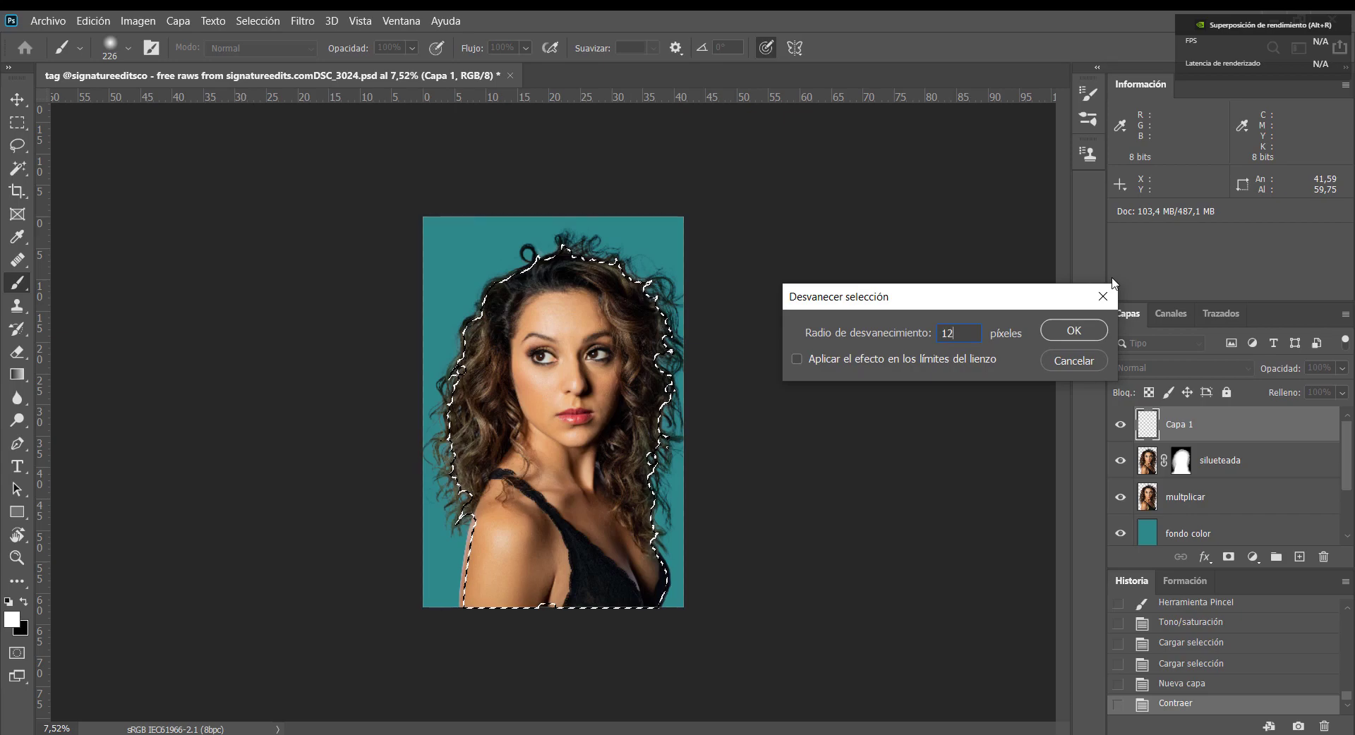
pyautogui.write('0')
pyautogui.click(1068, 331)
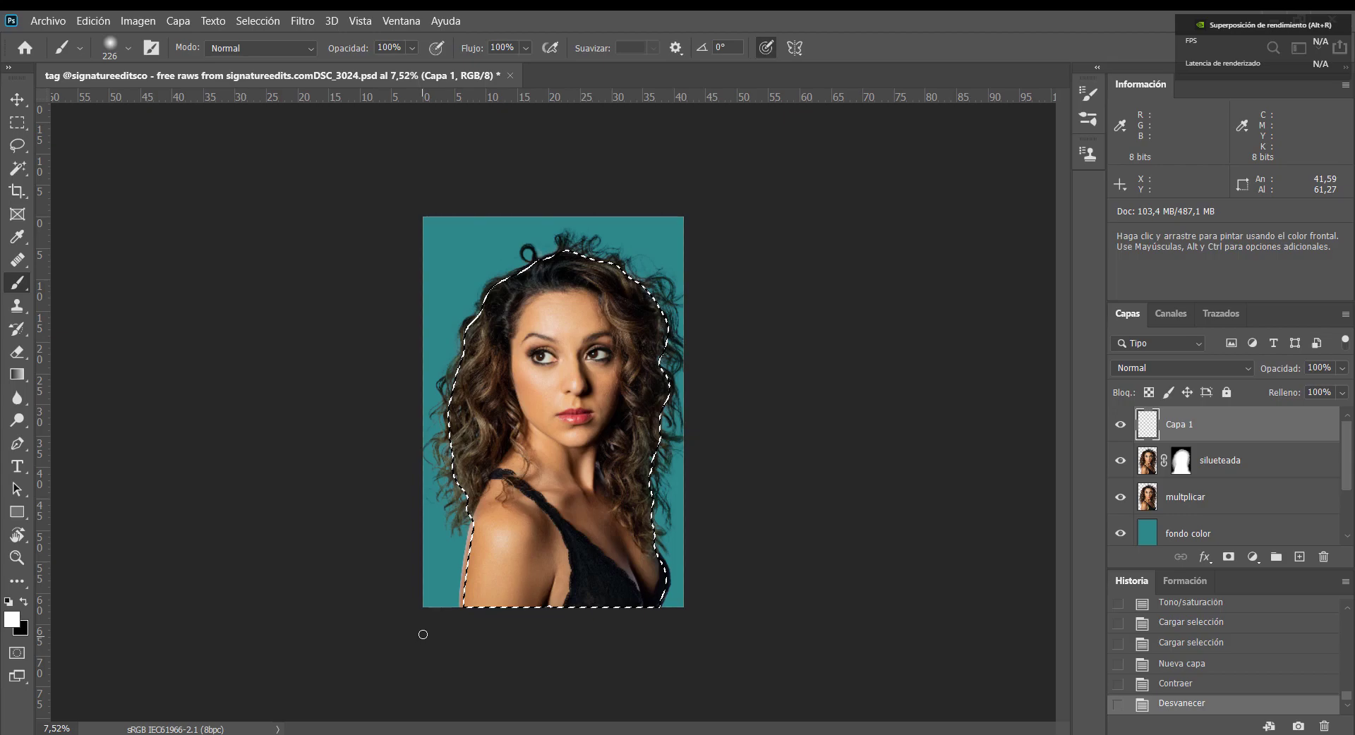
# - Invert the feathered selection and sample the teal background as the foreground colour with the Eyedropper
pyautogui.click(258, 21)
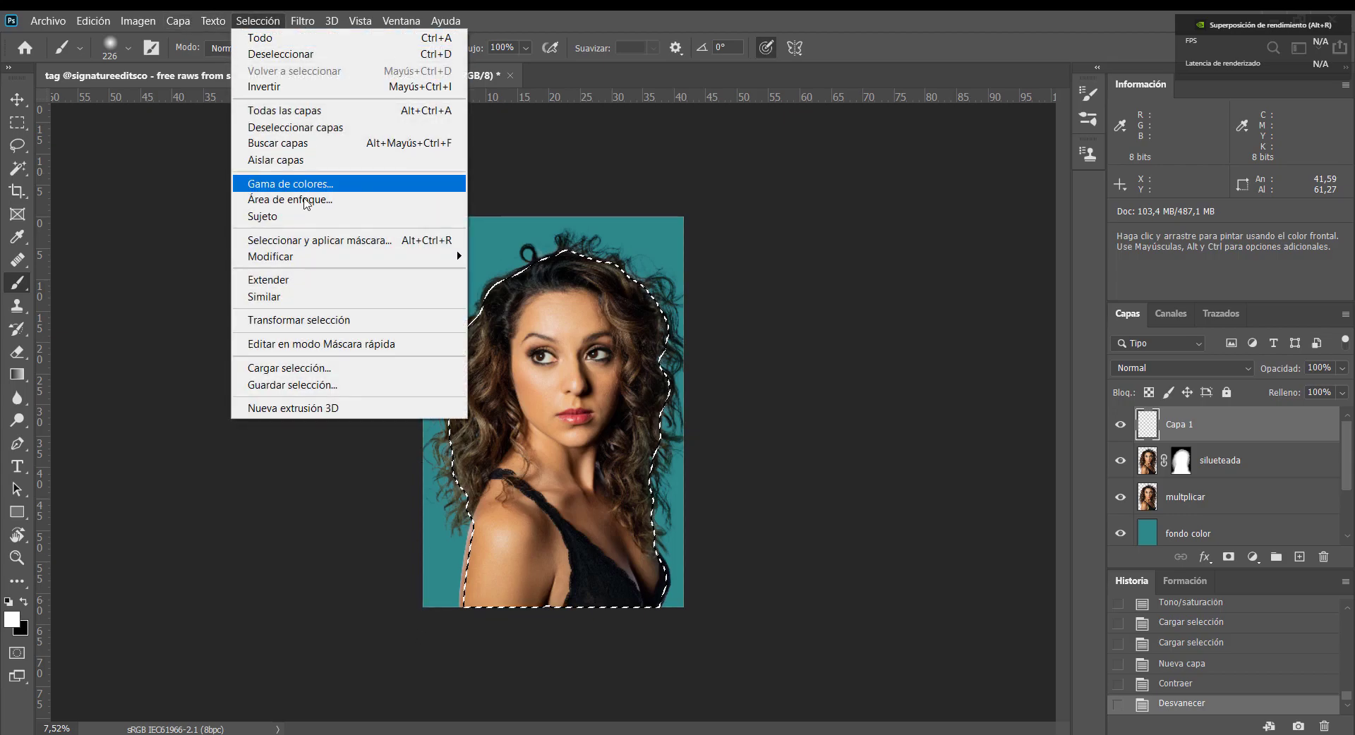
pyautogui.click(256, 89)
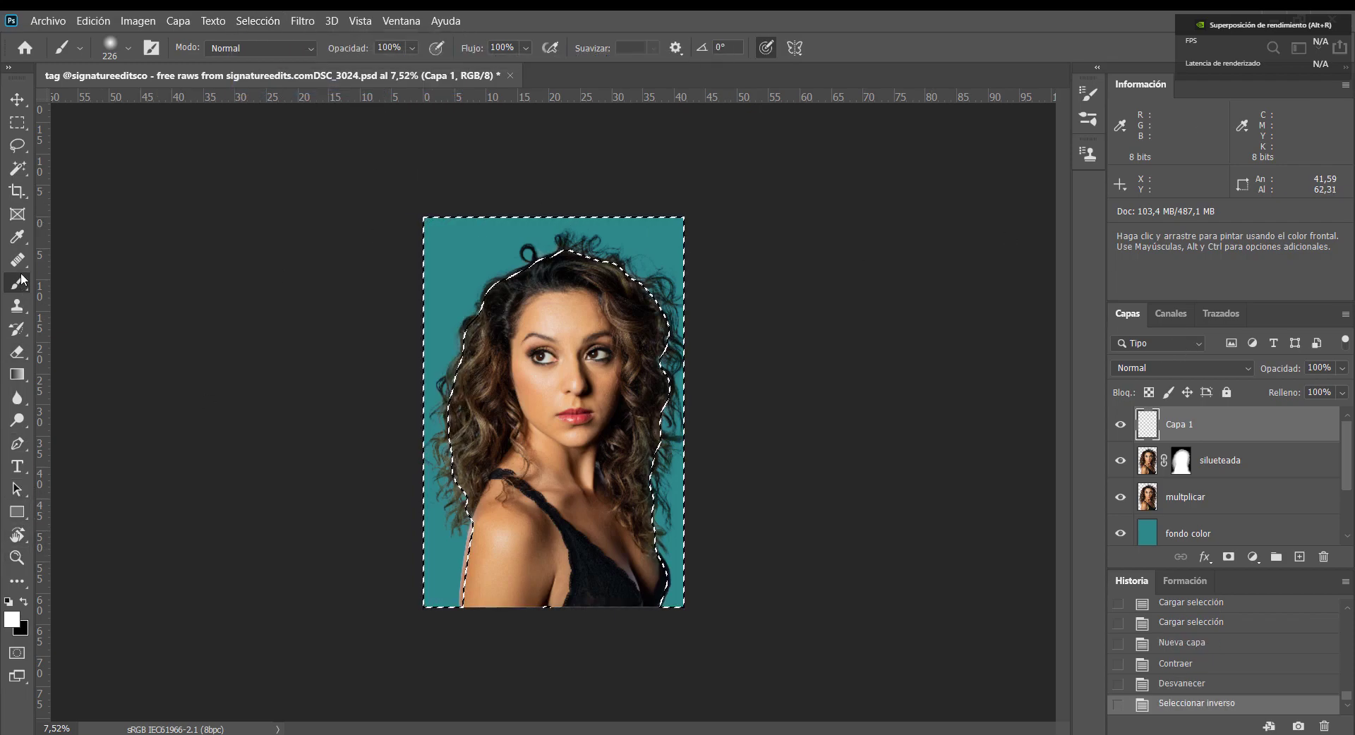
pyautogui.click(15, 238)
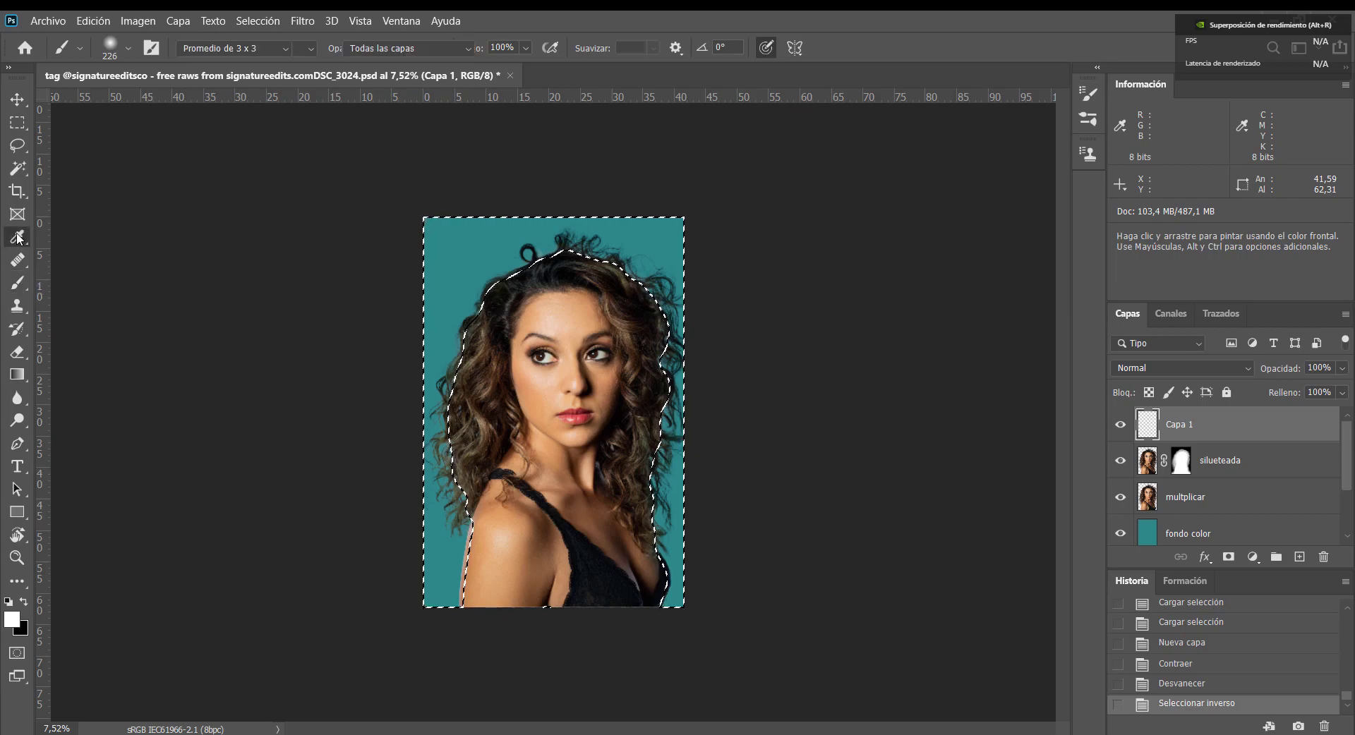
pyautogui.click(14, 285)
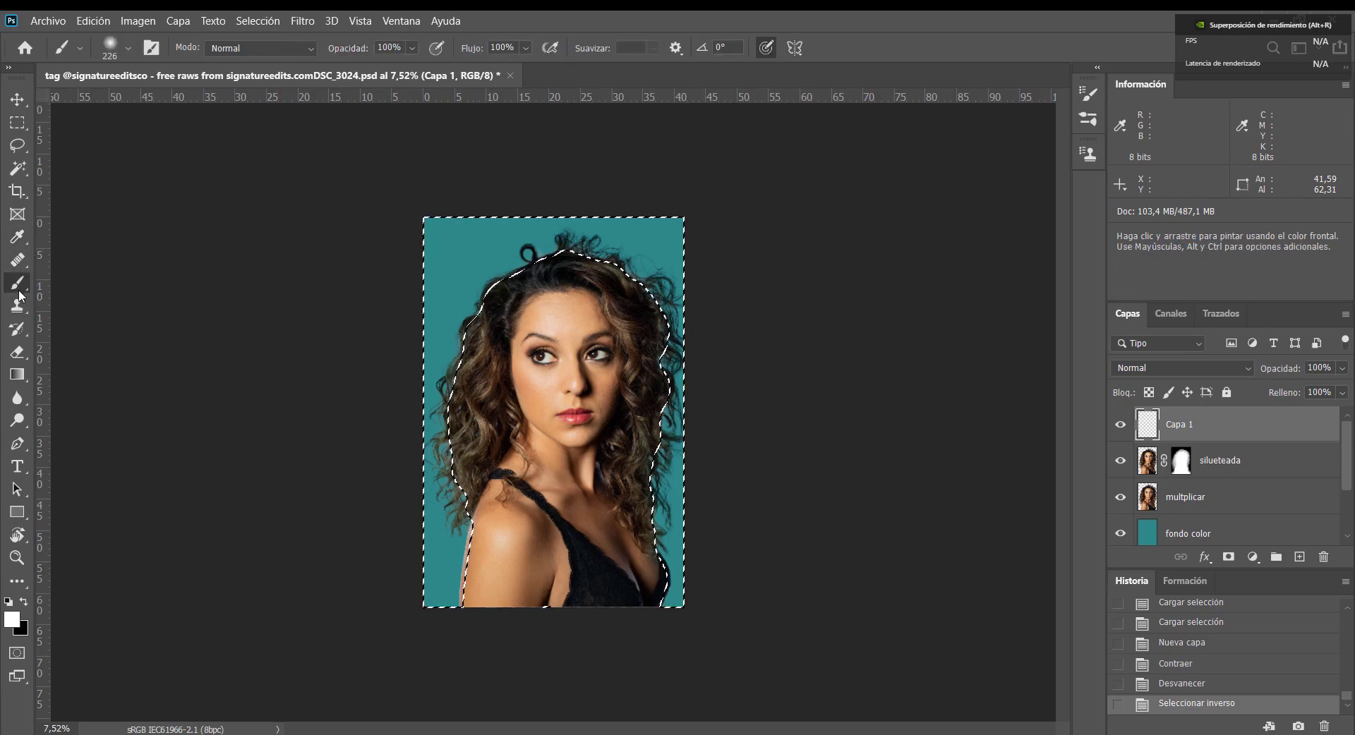
pyautogui.press('i')
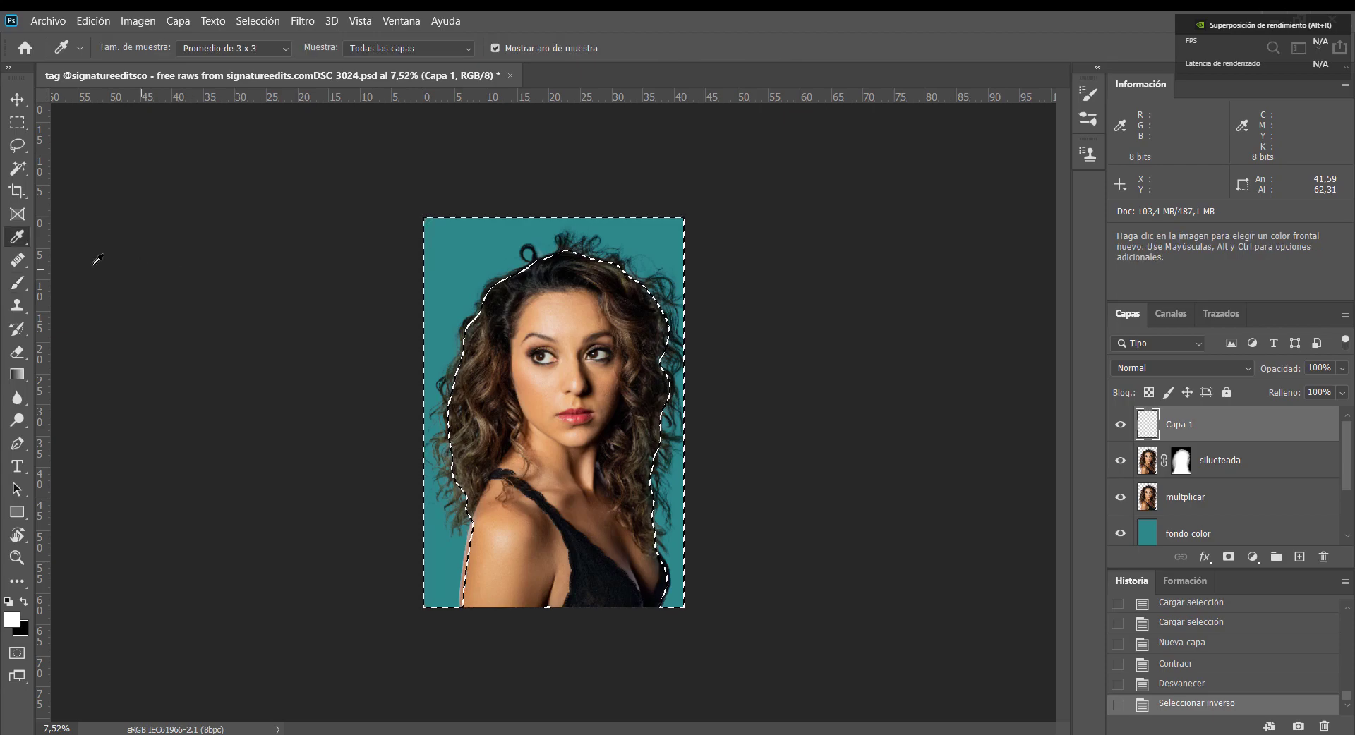
pyautogui.rightClick(22, 241)
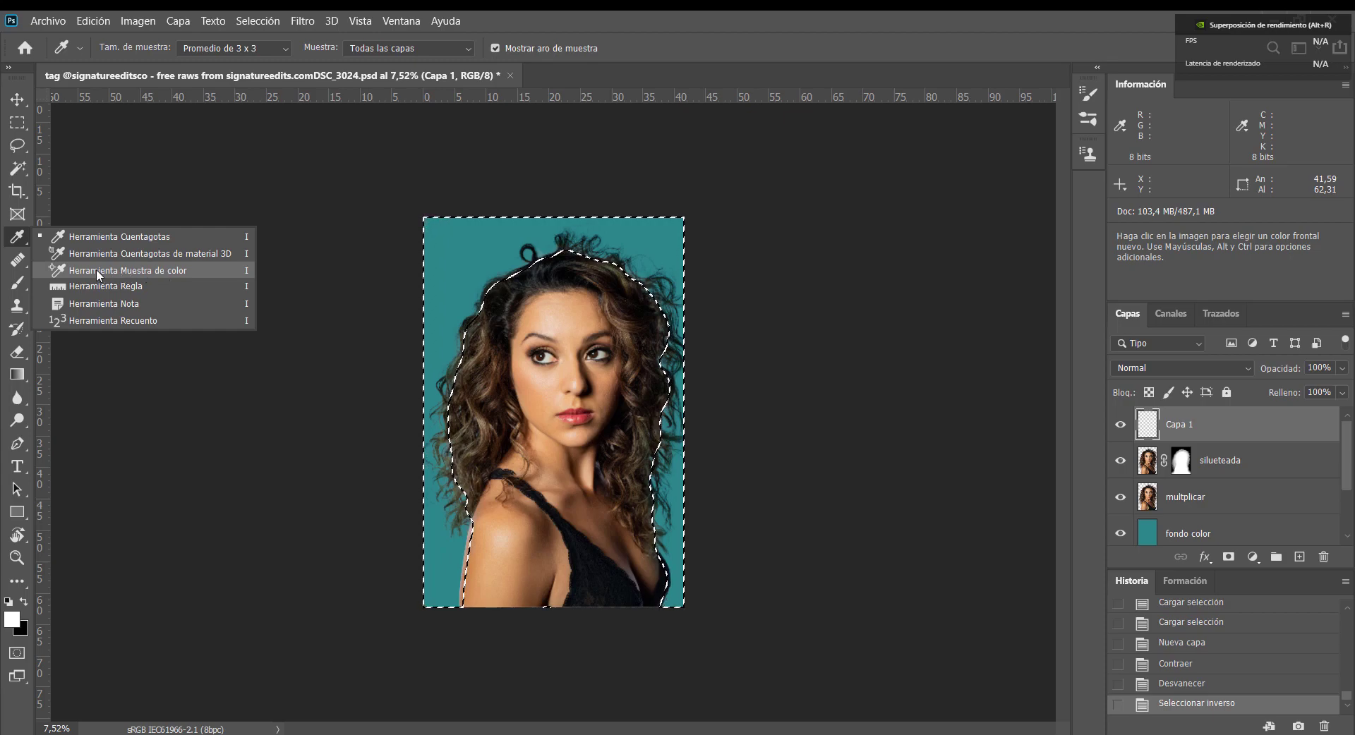
pyautogui.click(116, 236)
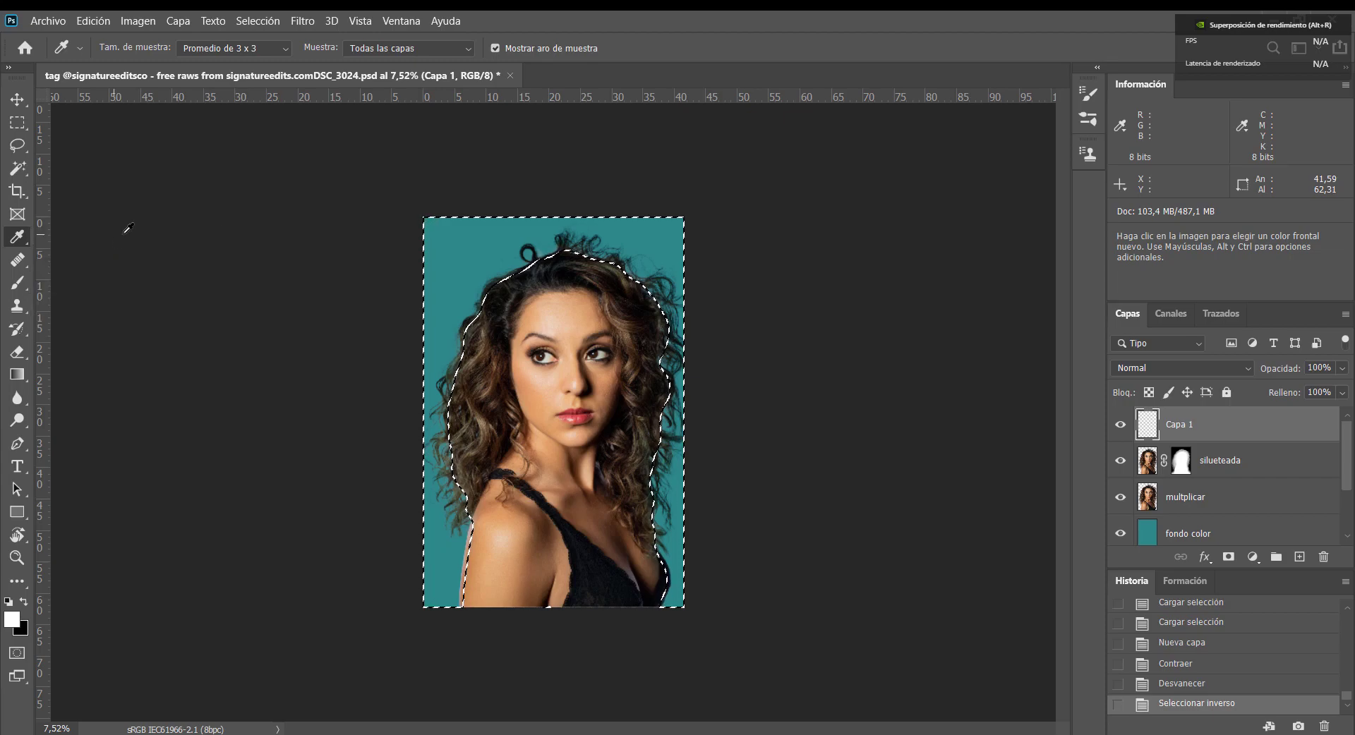
pyautogui.click(463, 234)
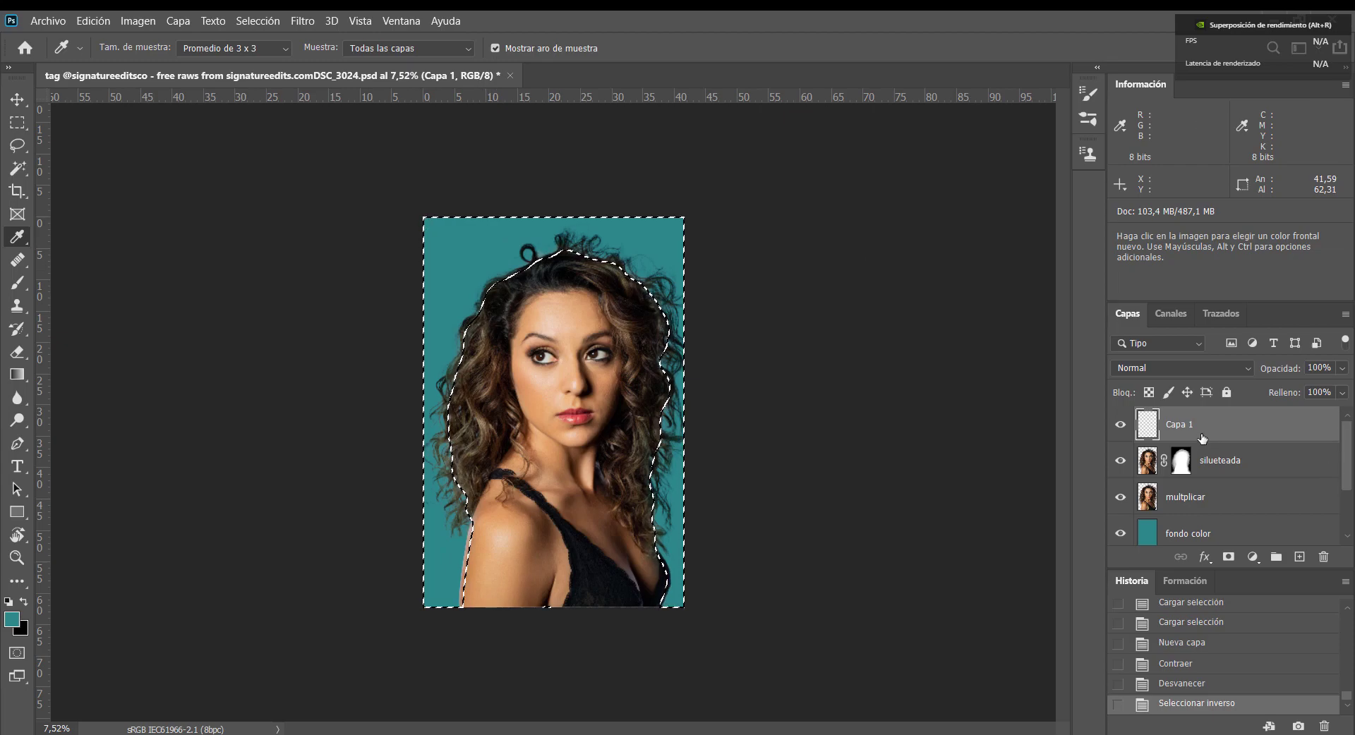
# - Fill the inverted selection on the empty layer with the foreground colour in Normal mode at 100% opacity
pyautogui.click(93, 21)
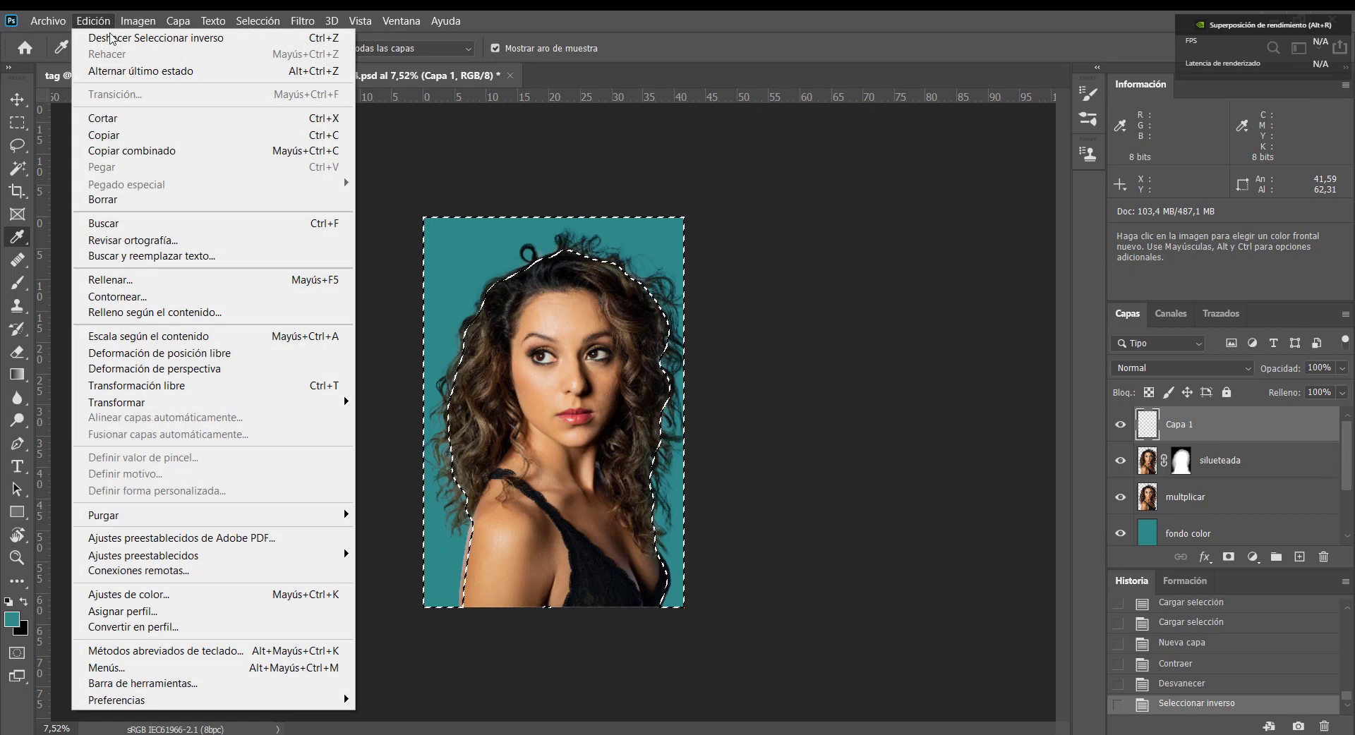
pyautogui.click(124, 279)
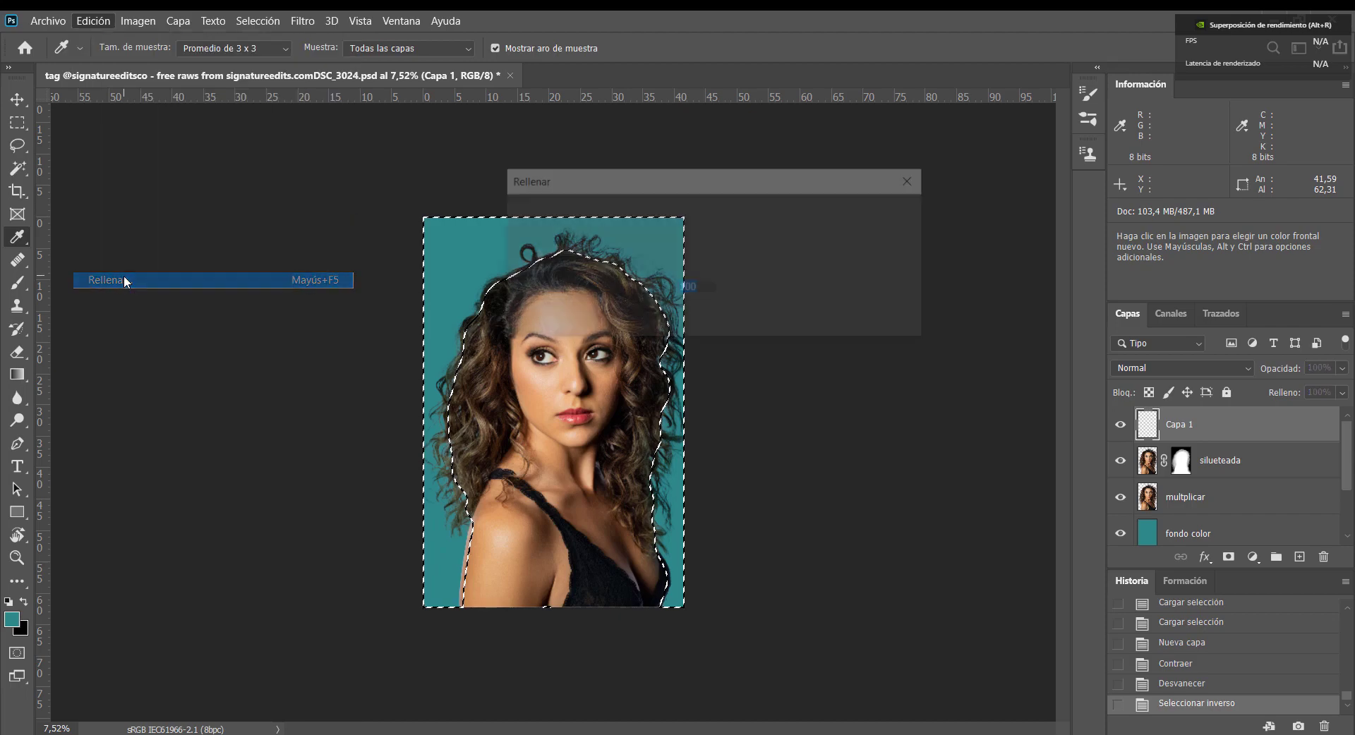
pyautogui.moveTo(824, 192); pyautogui.dragTo(1112, 228)
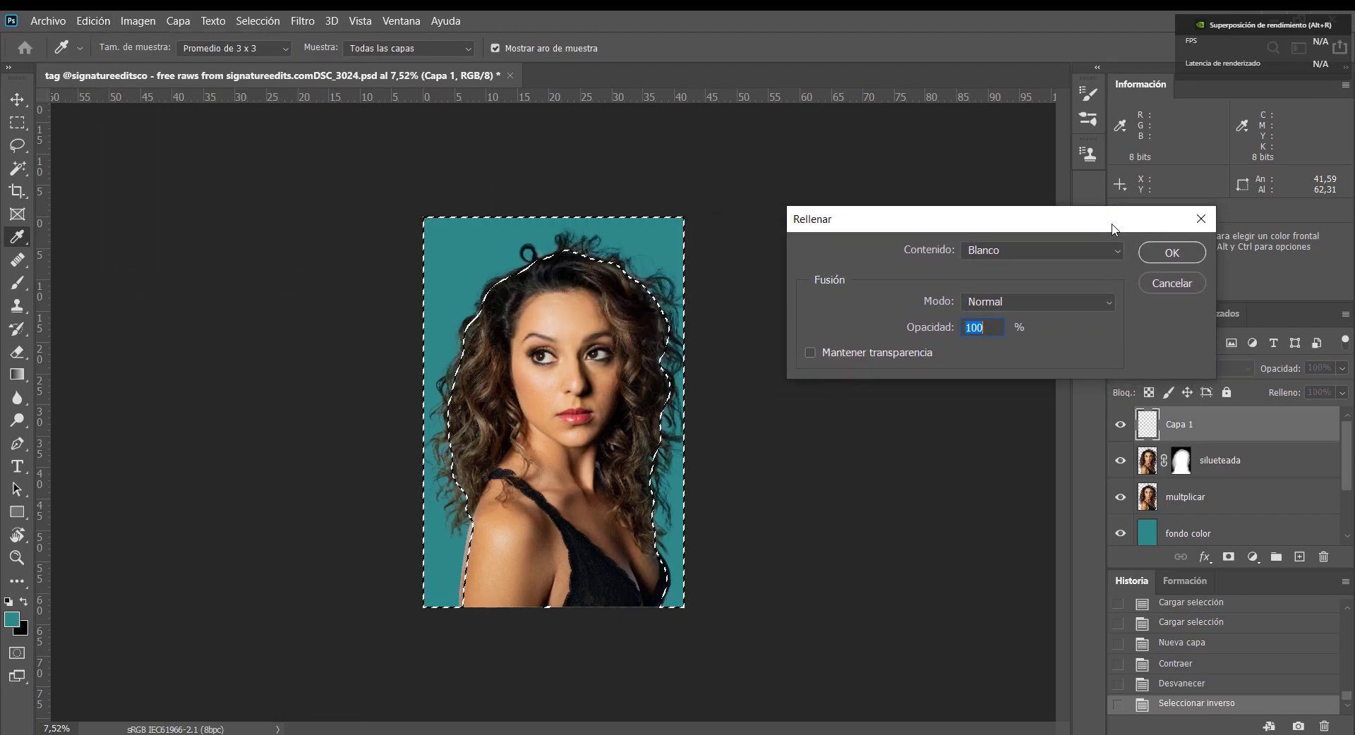
pyautogui.click(1027, 249)
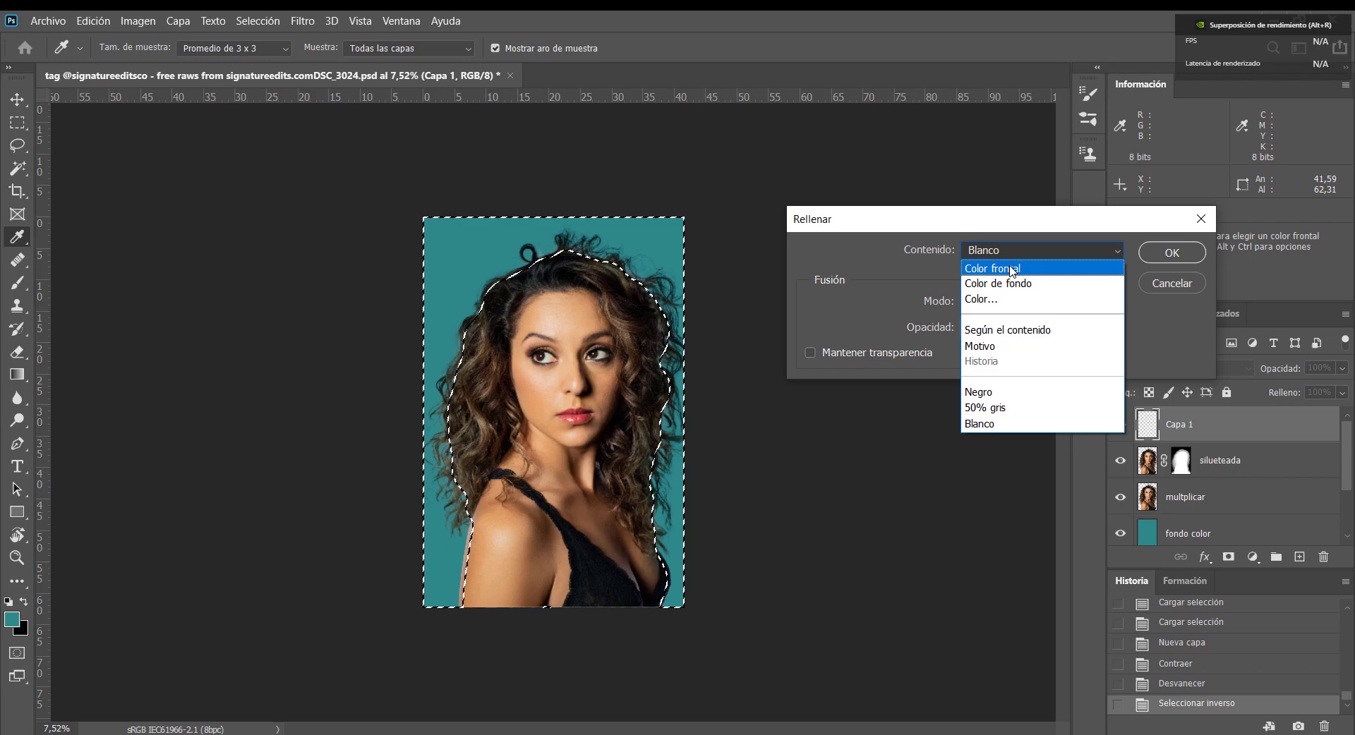
pyautogui.click(1010, 268)
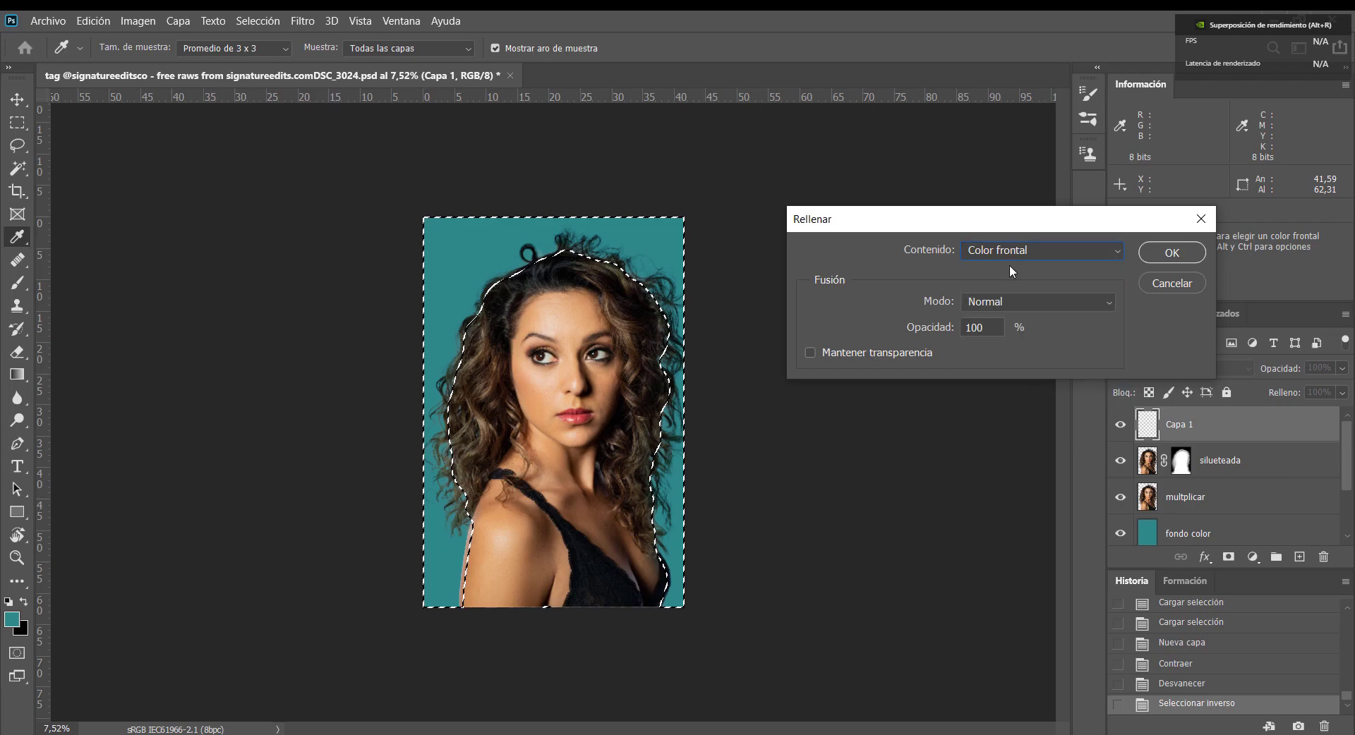
pyautogui.click(1188, 252)
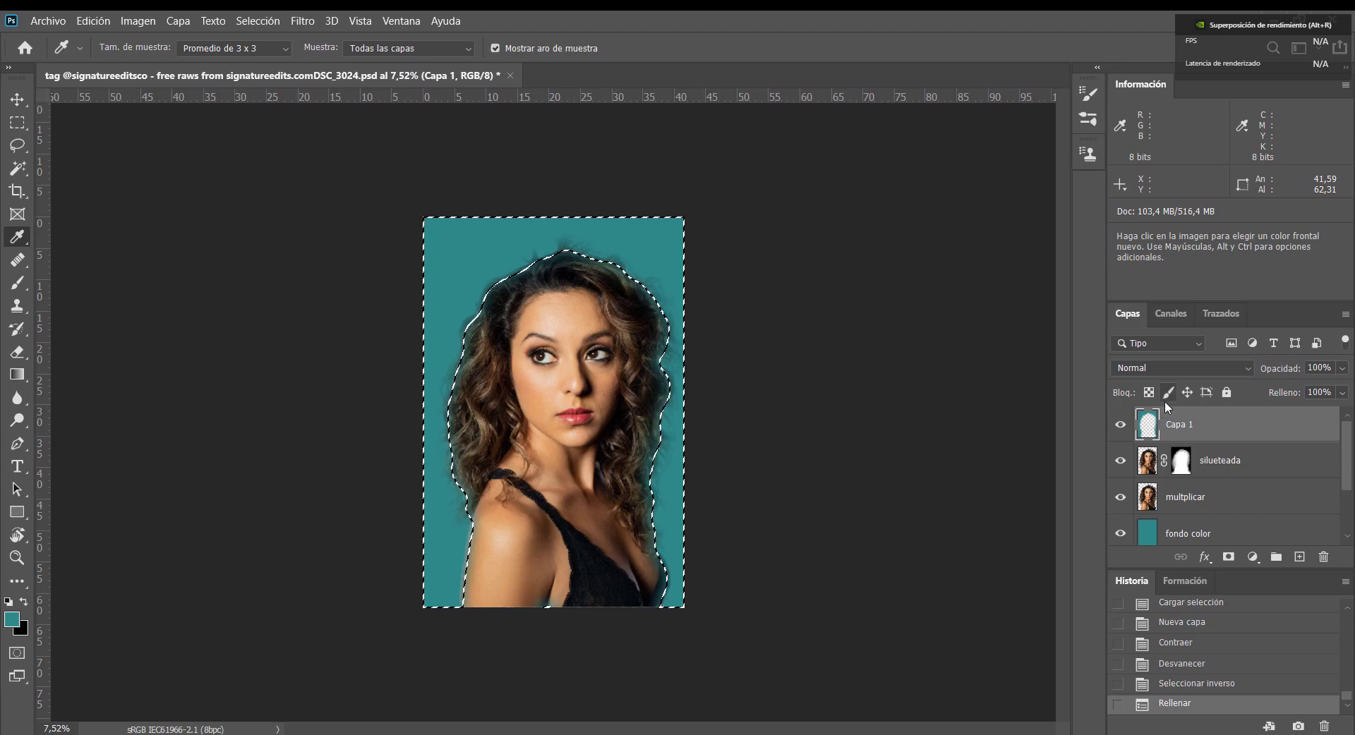
# - Refill the selection with the black background colour, fill it again with the teal foreground colour, and delete that layer
pyautogui.hotkey('ctrl', 'BackSpace')
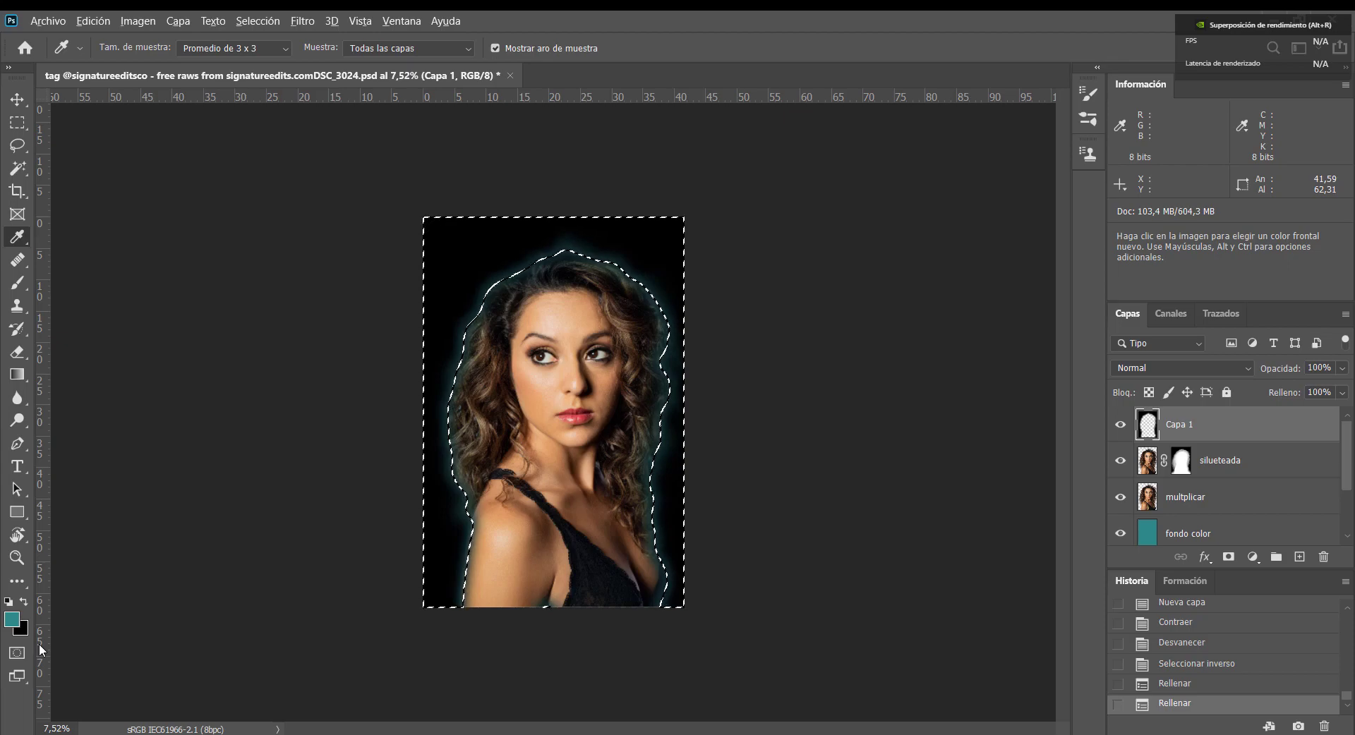
pyautogui.hotkey('alt', 'BackSpace')
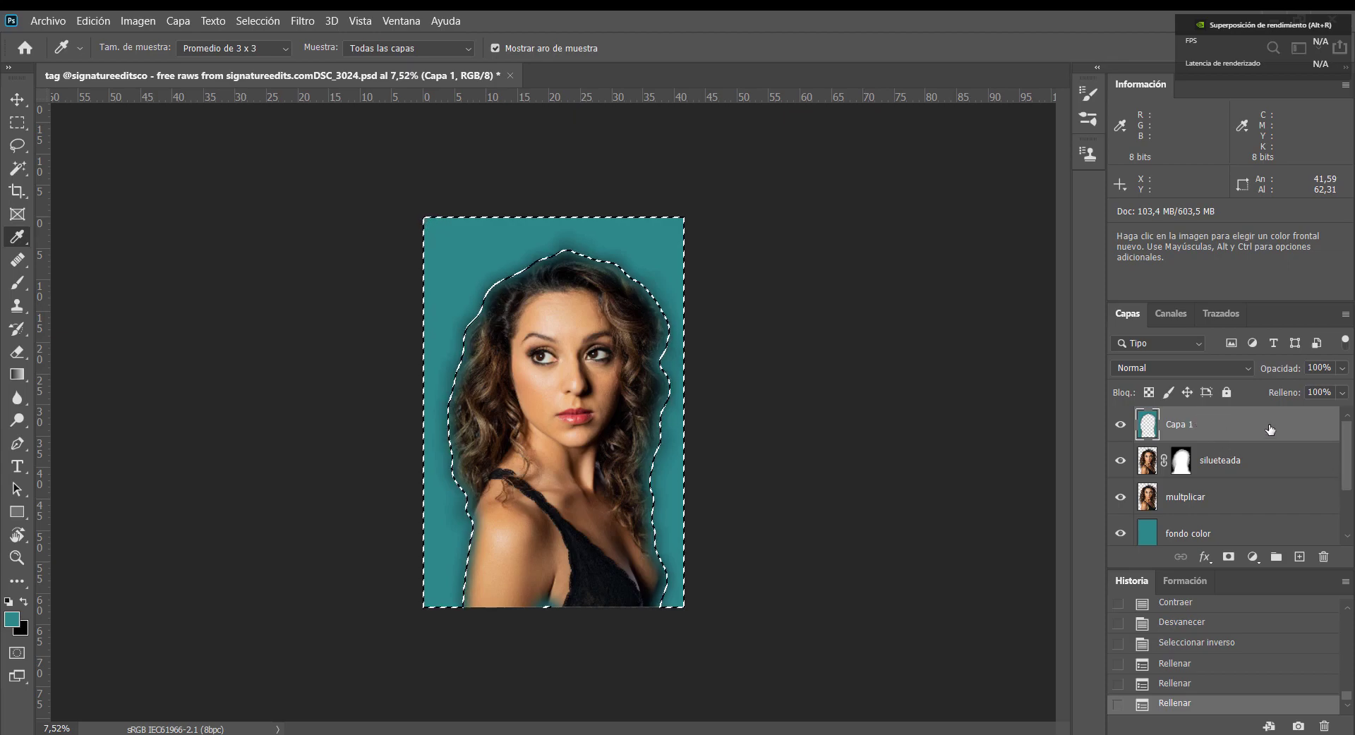
pyautogui.moveTo(1270, 429); pyautogui.dragTo(1323, 557)
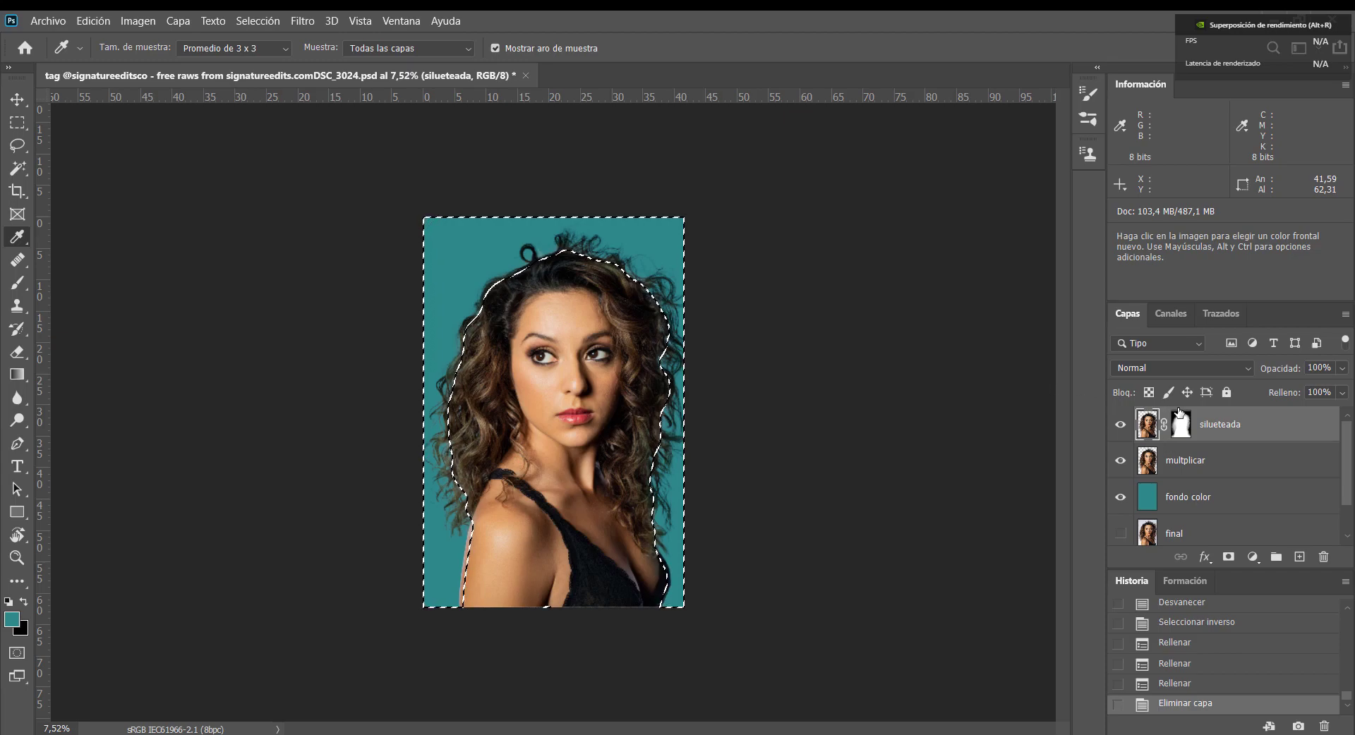
# - Add a new layer above "silueteada", fill the selection on it with the teal foreground colour, and deselect
pyautogui.click(1300, 557)
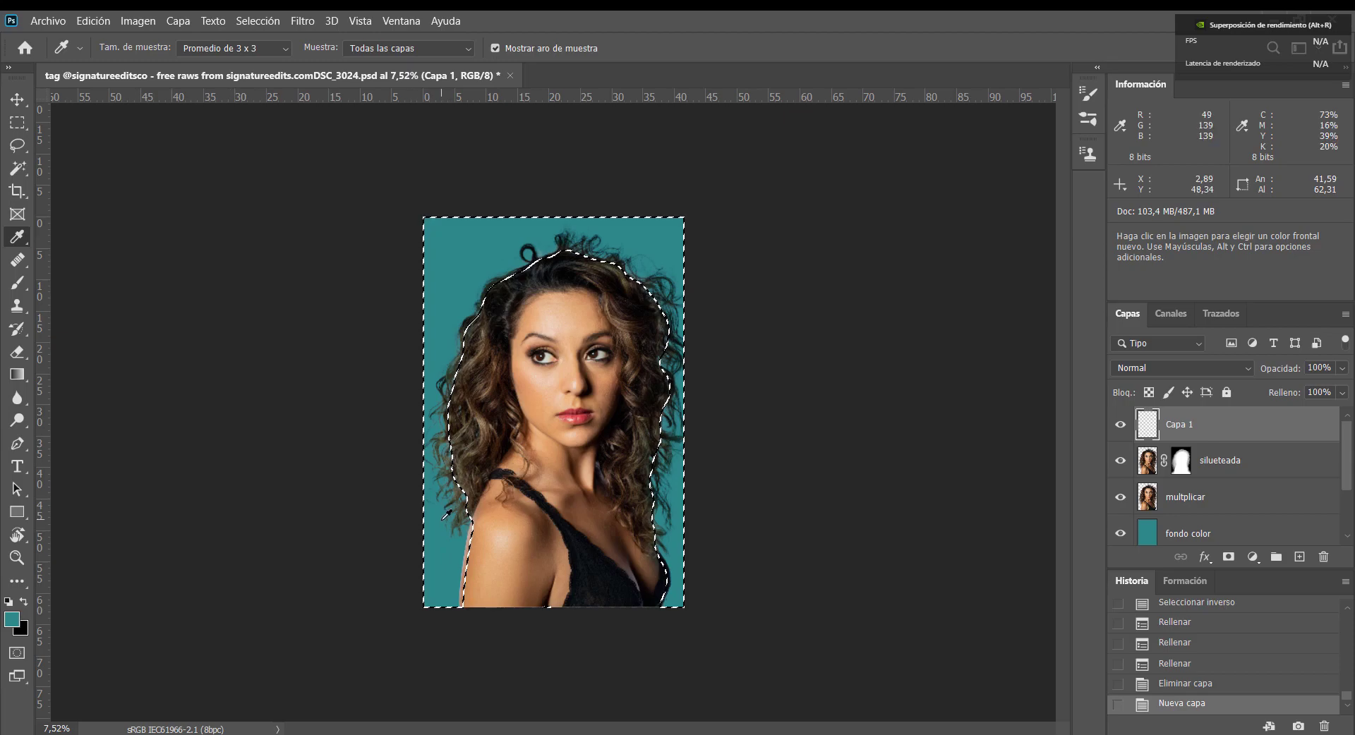
pyautogui.hotkey('alt', 'BackSpace')
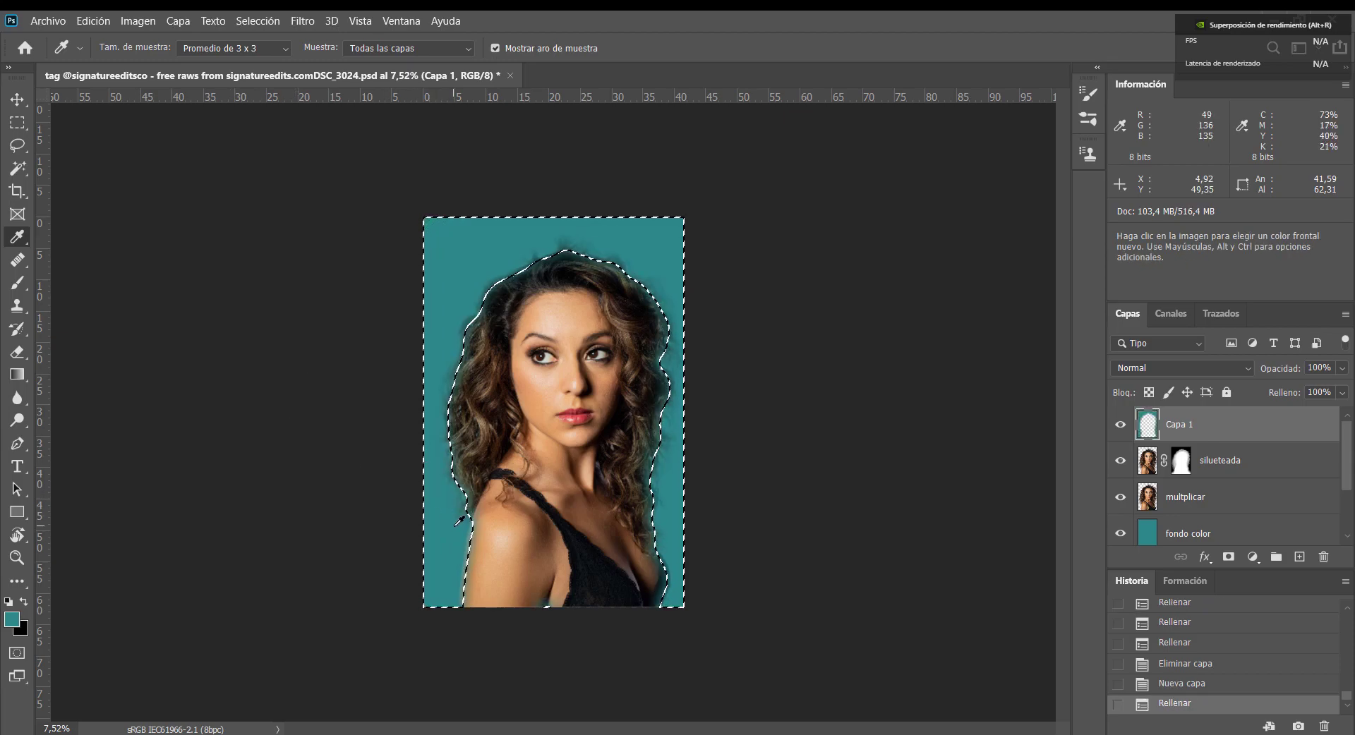
pyautogui.hotkey('ctrl', 'd')
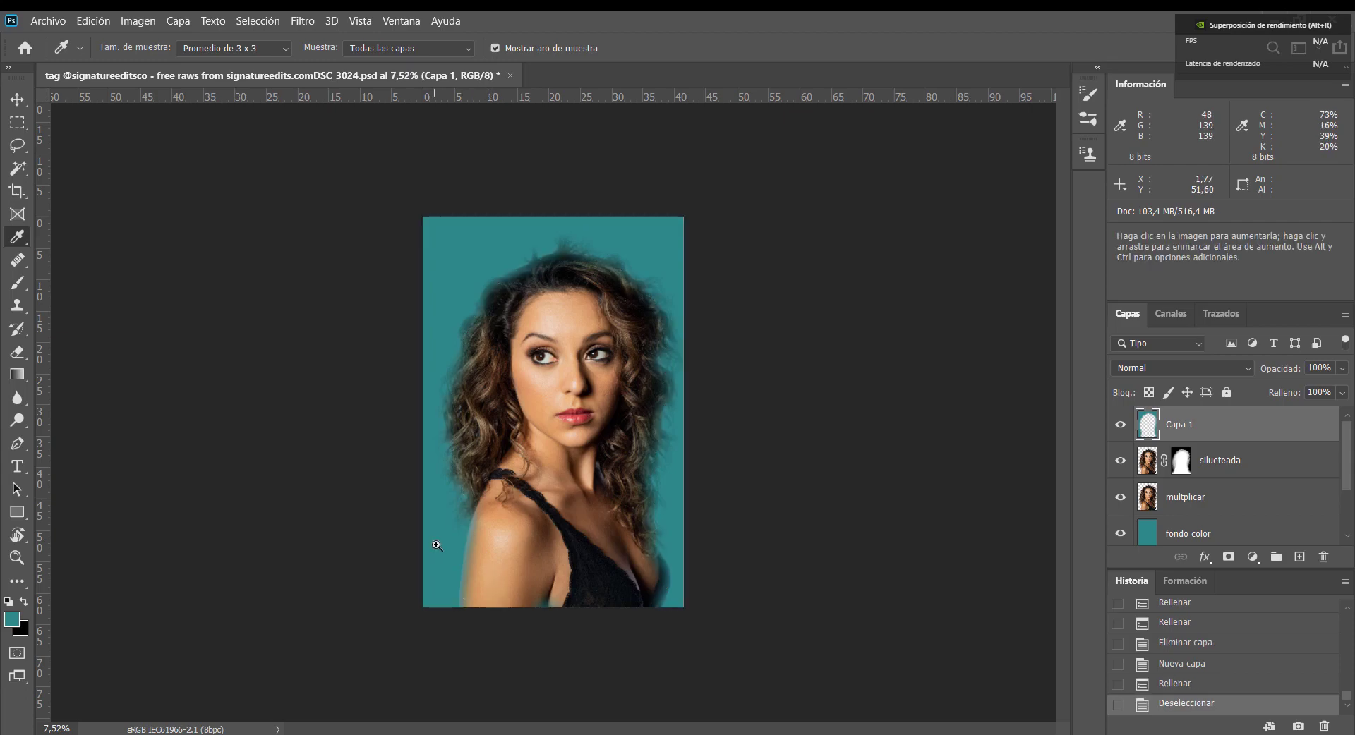
# - Erase the teal haze between the arm and the torso at the image's lower edge with a soft Eraser
pyautogui.moveTo(437, 545); pyautogui.dragTo(595, 463)
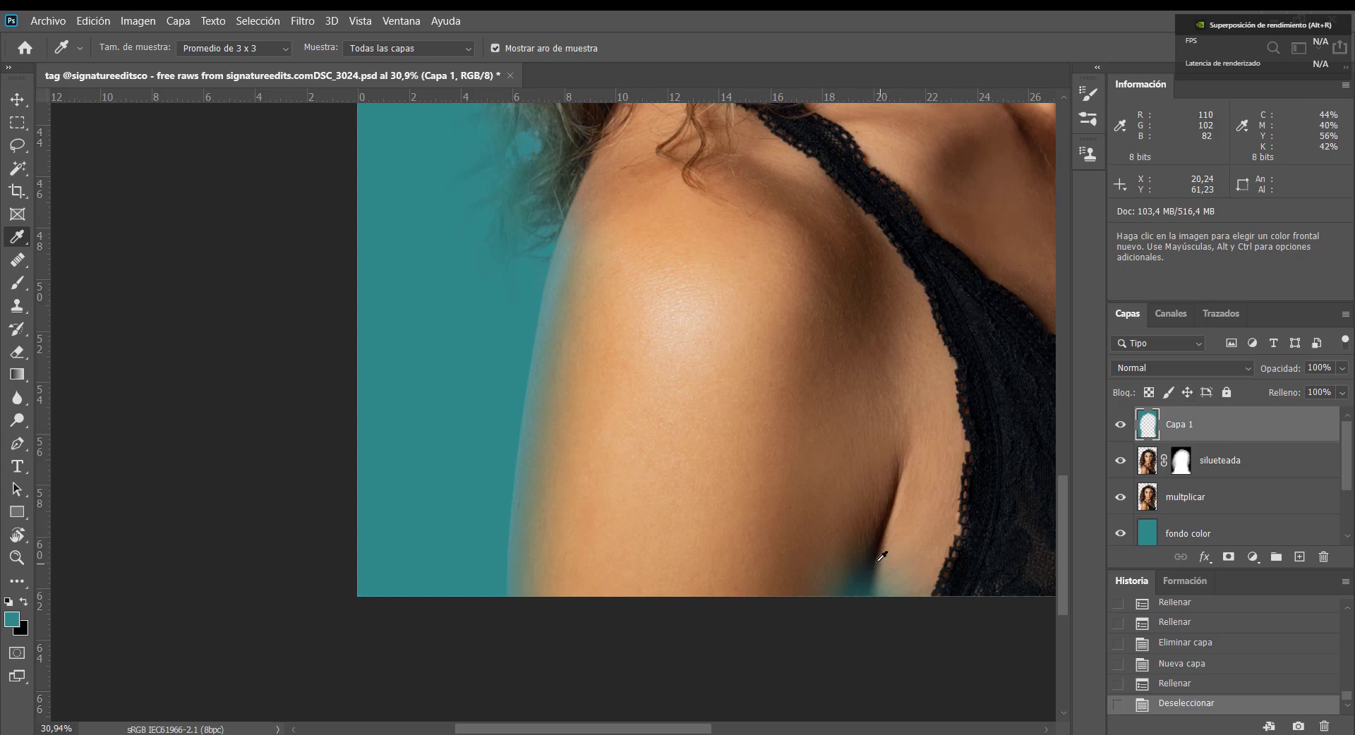
pyautogui.moveTo(881, 557)
pyautogui.mouseDown()
pyautogui.moveTo(744, 478)
pyautogui.moveTo(732, 493)
pyautogui.mouseUp()
pyautogui.press('e')
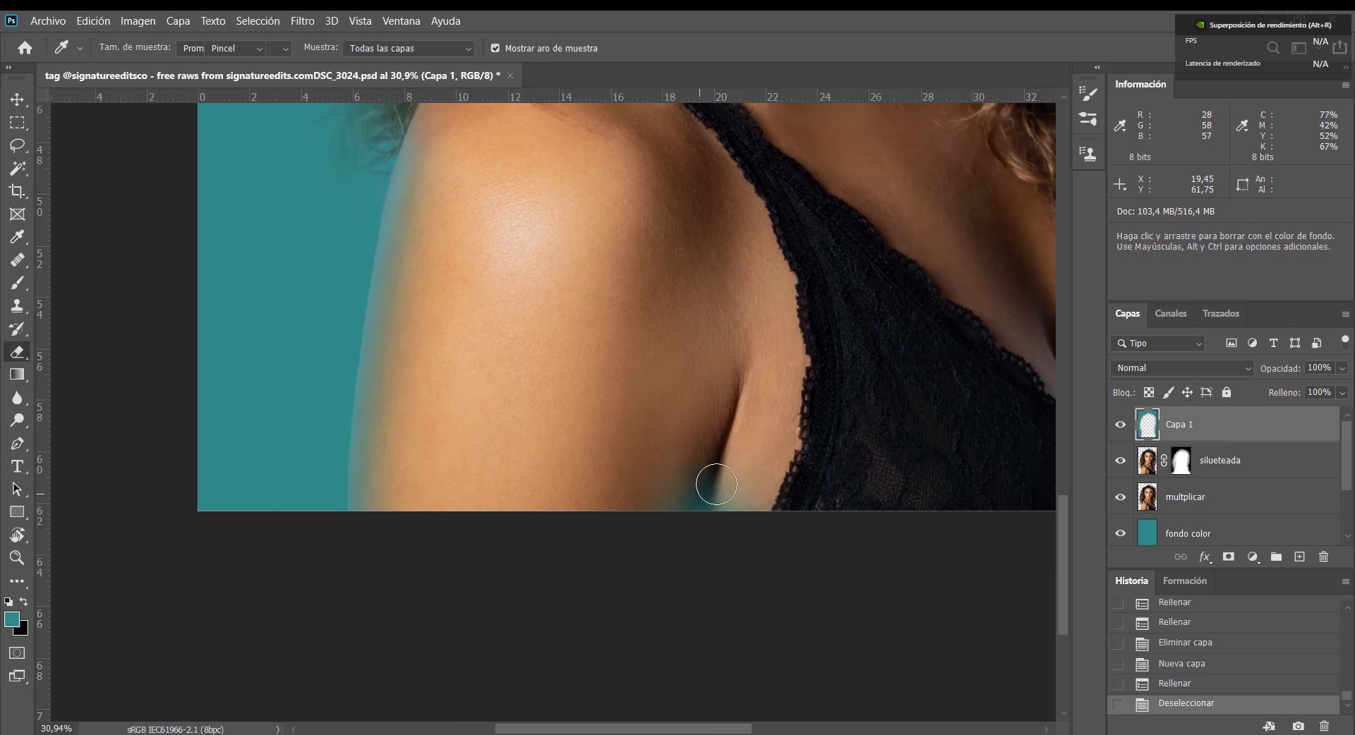
pyautogui.keyDown('alt'); pyautogui.rightClick(671, 394); pyautogui.keyUp('alt')
pyautogui.moveTo(695, 393); pyautogui.dragTo(699, 519)
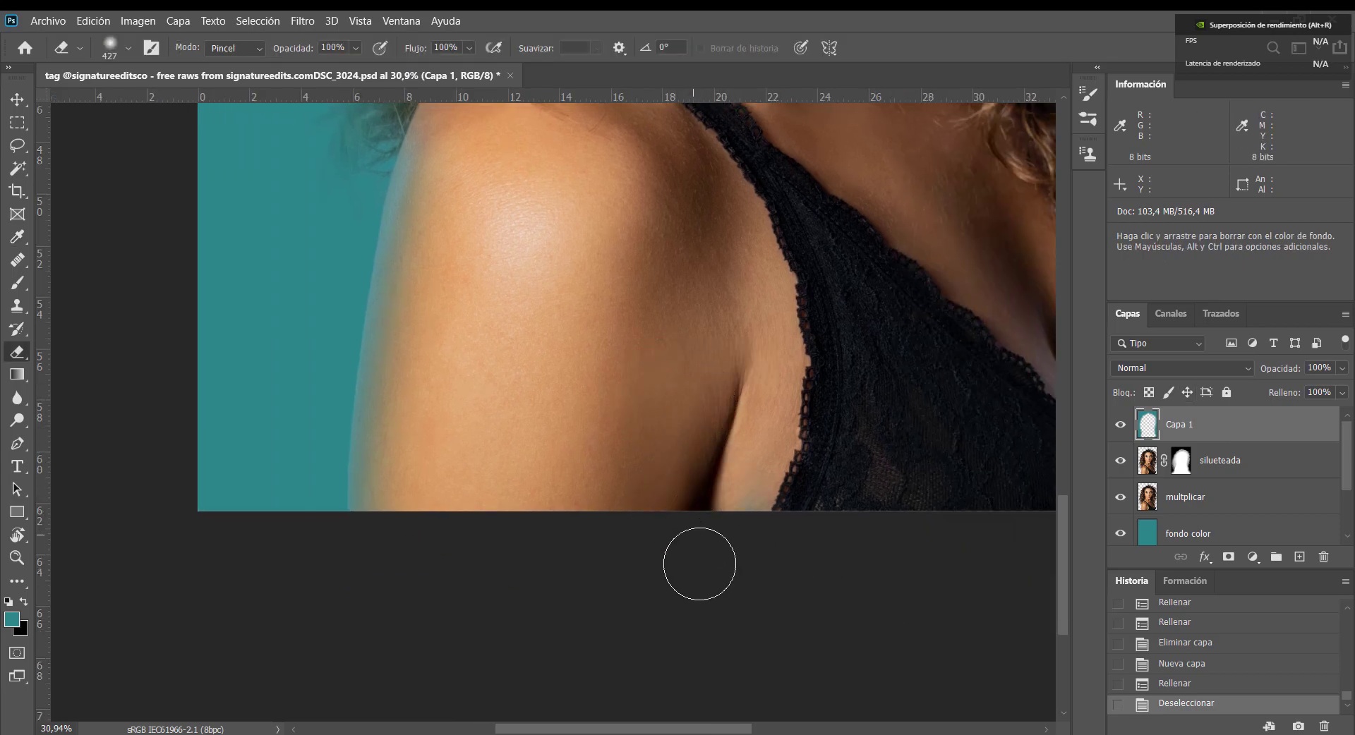
# - Erase the teal haze over the edge of the black lace garment near the image's lower right corner
pyautogui.moveTo(817, 449); pyautogui.dragTo(347, 623)
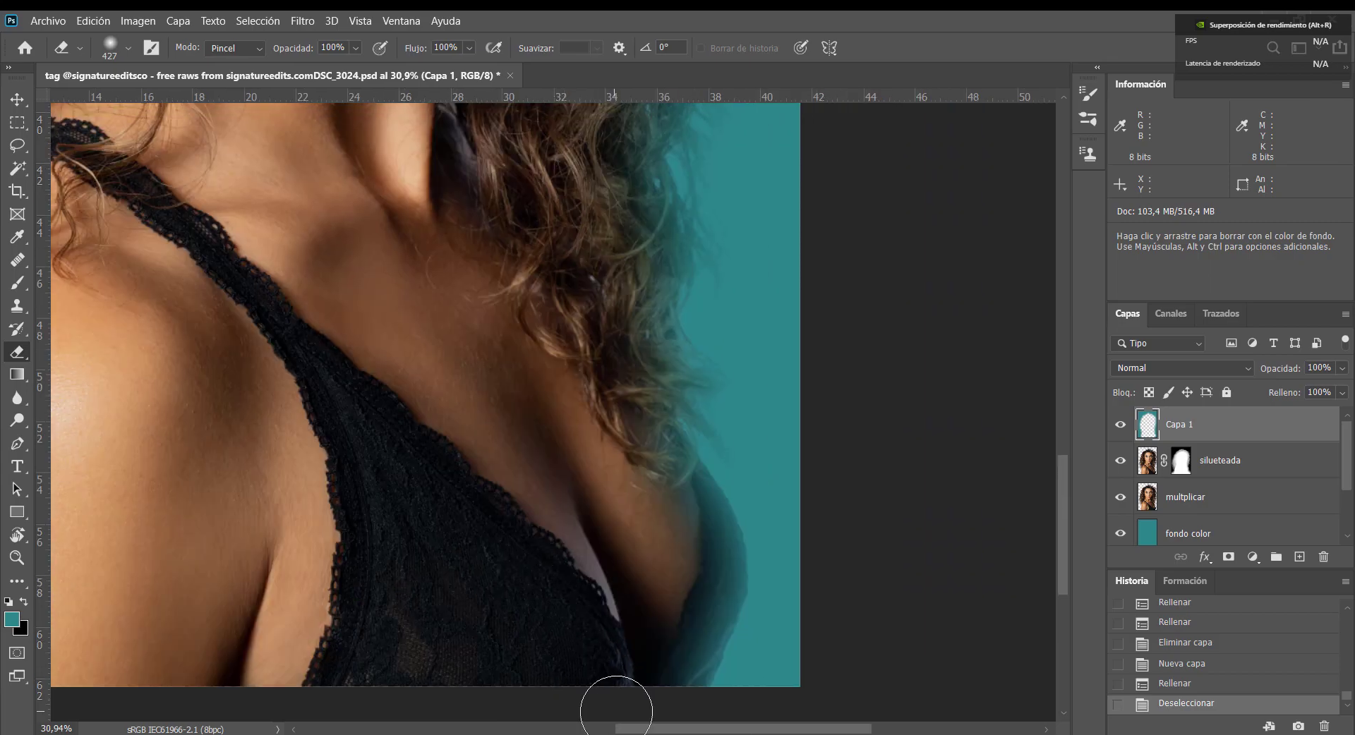
pyautogui.moveTo(616, 711)
pyautogui.mouseDown()
pyautogui.moveTo(657, 573)
pyautogui.moveTo(643, 507)
pyautogui.moveTo(578, 409)
pyautogui.mouseUp()
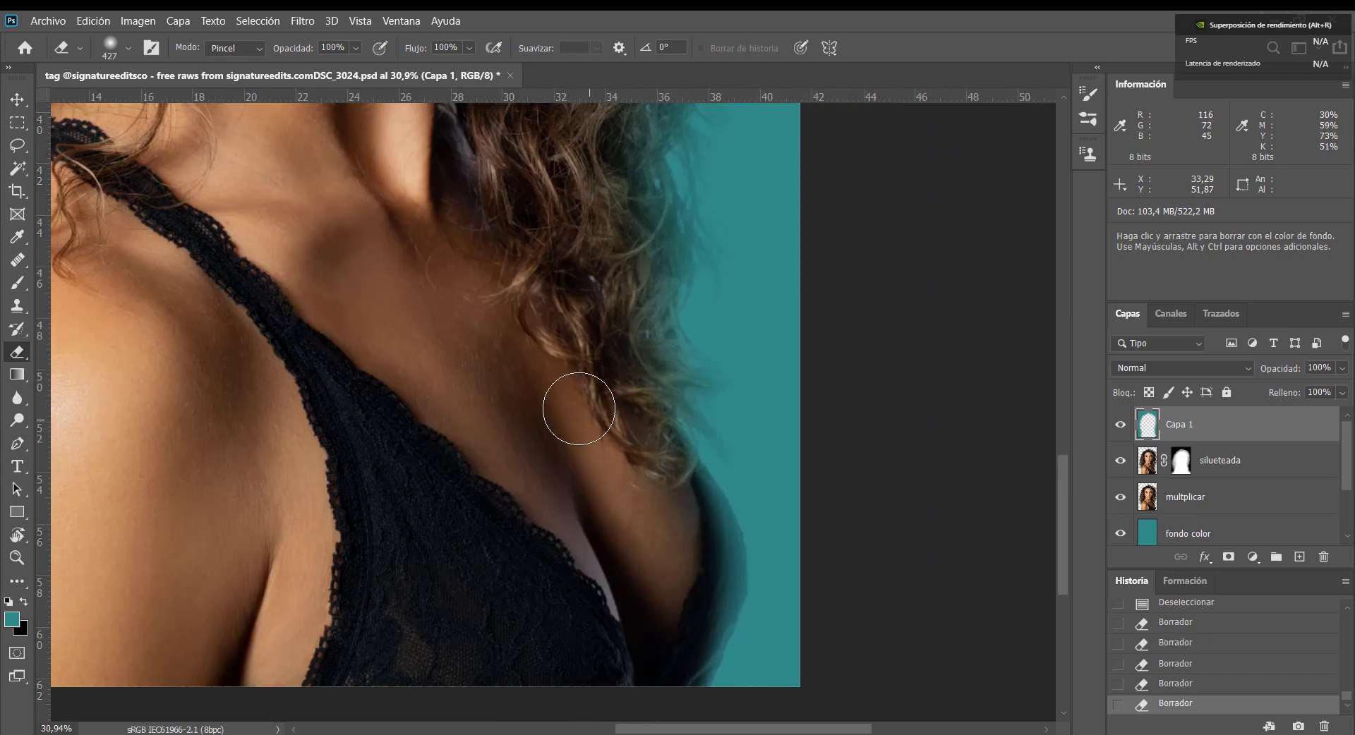
pyautogui.moveTo(656, 632)
pyautogui.mouseDown()
pyautogui.moveTo(636, 491)
pyautogui.moveTo(500, 342)
pyautogui.moveTo(643, 543)
pyautogui.moveTo(647, 514)
pyautogui.moveTo(674, 523)
pyautogui.moveTo(691, 562)
pyautogui.moveTo(639, 684)
pyautogui.mouseUp()
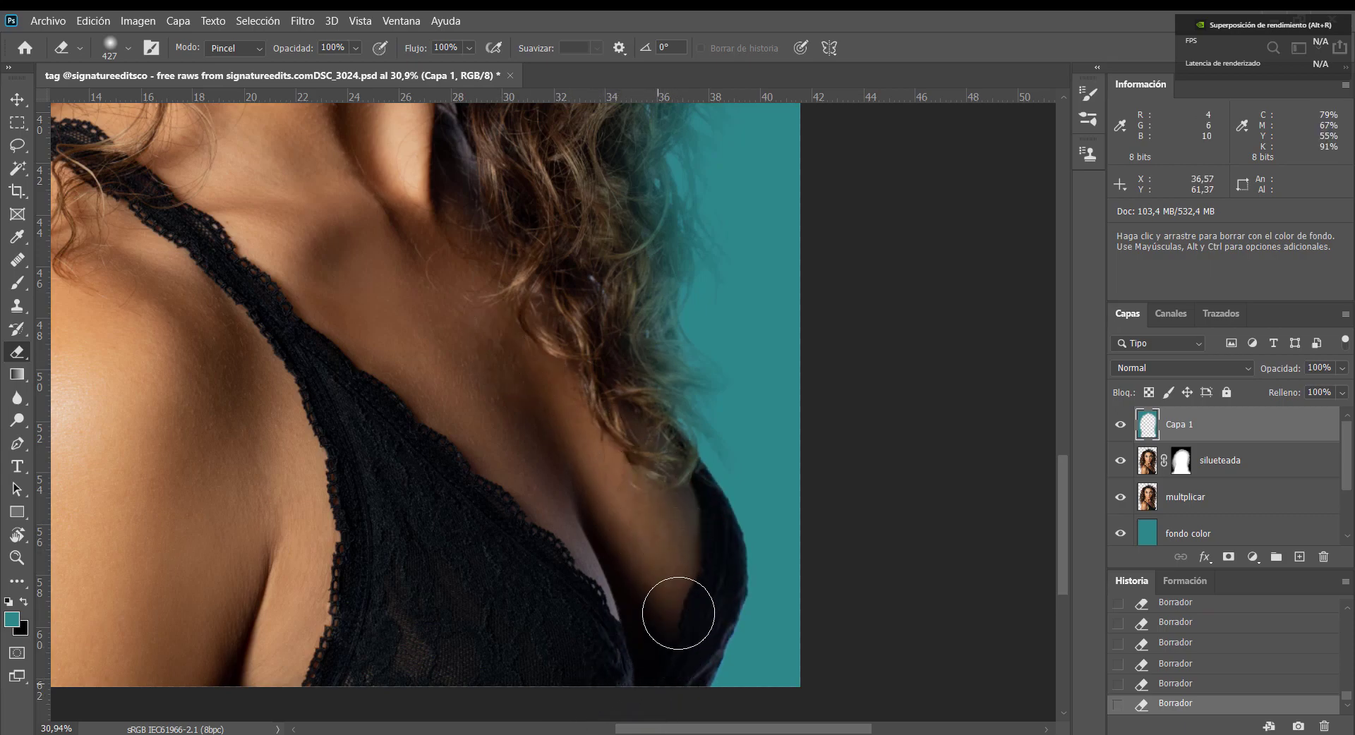
# - Examine how the teal fill blends into the curls, shoulder and outer arm edge around the model
pyautogui.moveTo(540, 321); pyautogui.dragTo(626, 668)
pyautogui.moveTo(593, 348); pyautogui.dragTo(656, 614)
pyautogui.moveTo(633, 354)
pyautogui.mouseDown()
pyautogui.moveTo(708, 698)
pyautogui.moveTo(696, 614)
pyautogui.mouseUp()
pyautogui.moveTo(508, 442); pyautogui.dragTo(698, 306)
pyautogui.moveTo(595, 455); pyautogui.dragTo(636, 230)
pyautogui.moveTo(571, 529); pyautogui.dragTo(539, 352)
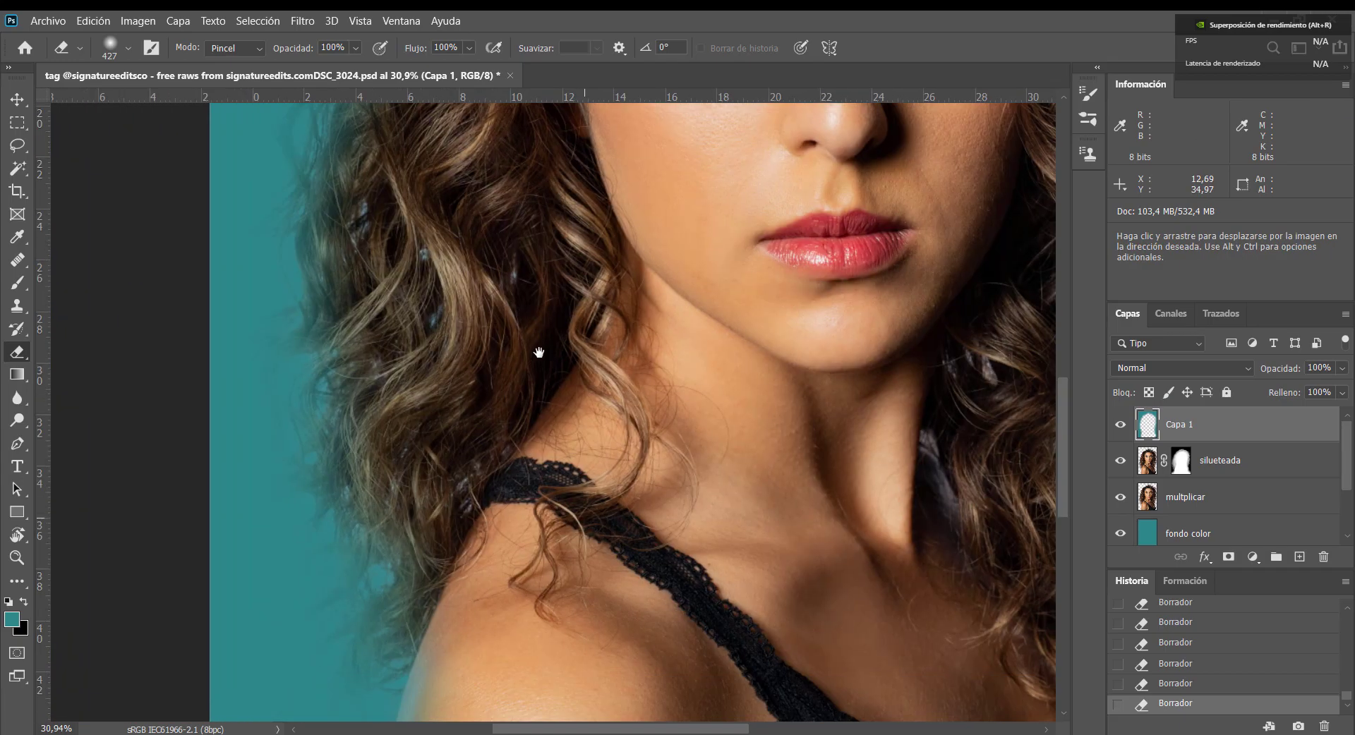
pyautogui.moveTo(533, 558); pyautogui.dragTo(538, 312)
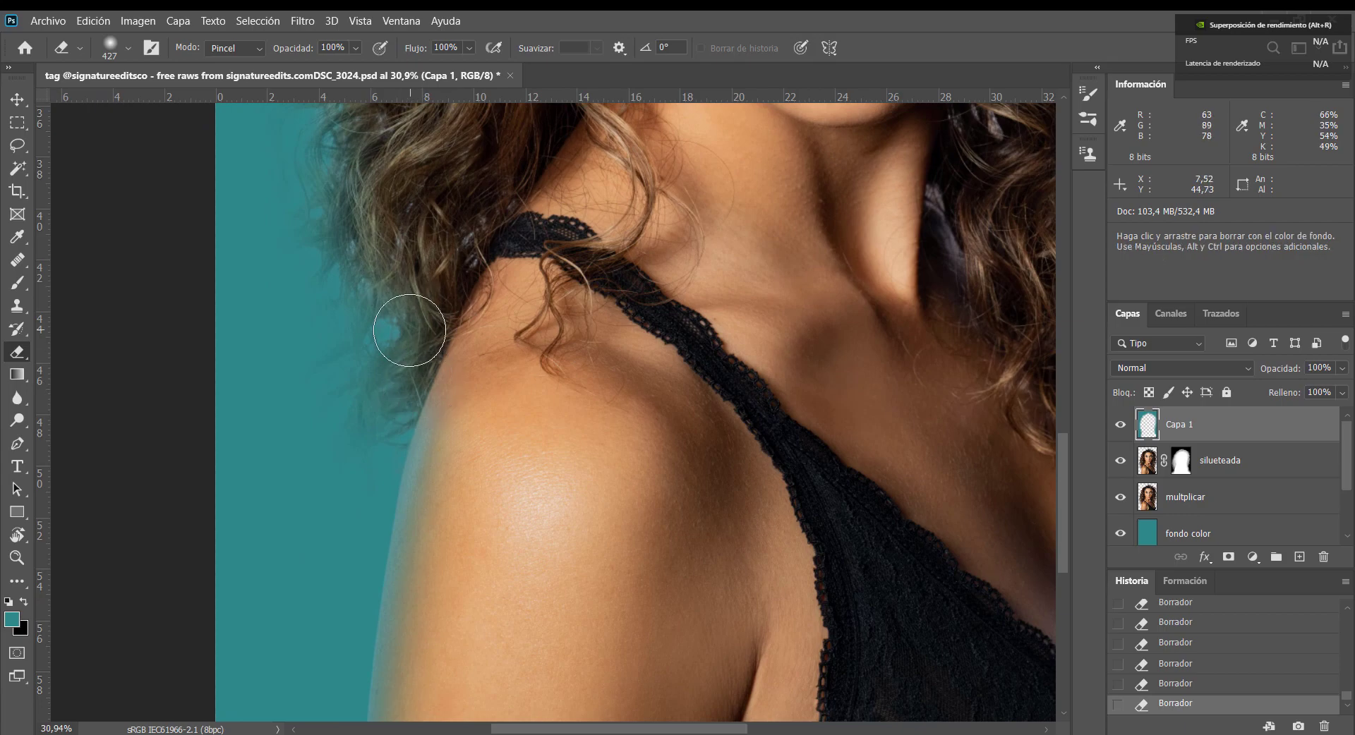
pyautogui.scroll(-1, 620, 447)
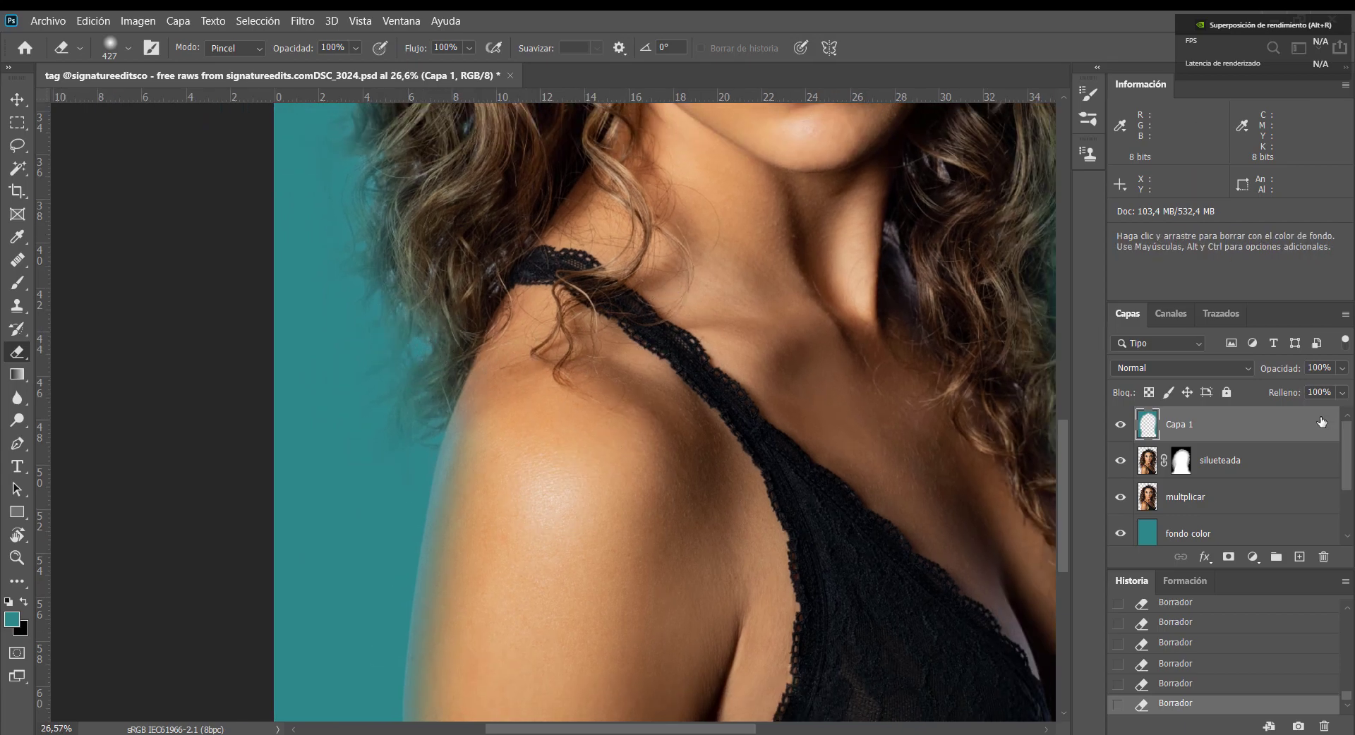
# - Compare Normal, Disolver, Oscurecer and Subexponer color blending for the teal layer along the arm, and set it to Aclarar
pyautogui.click(1182, 366)
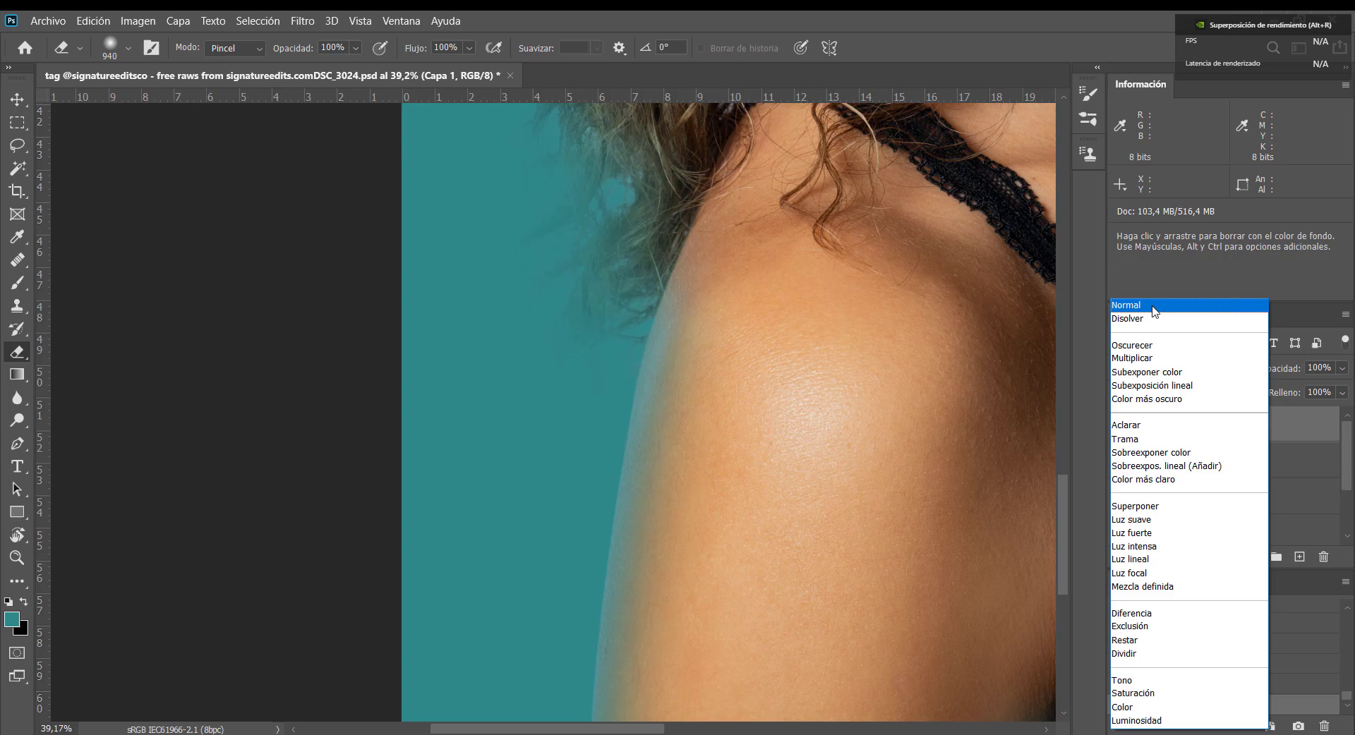
pyautogui.click(1155, 308)
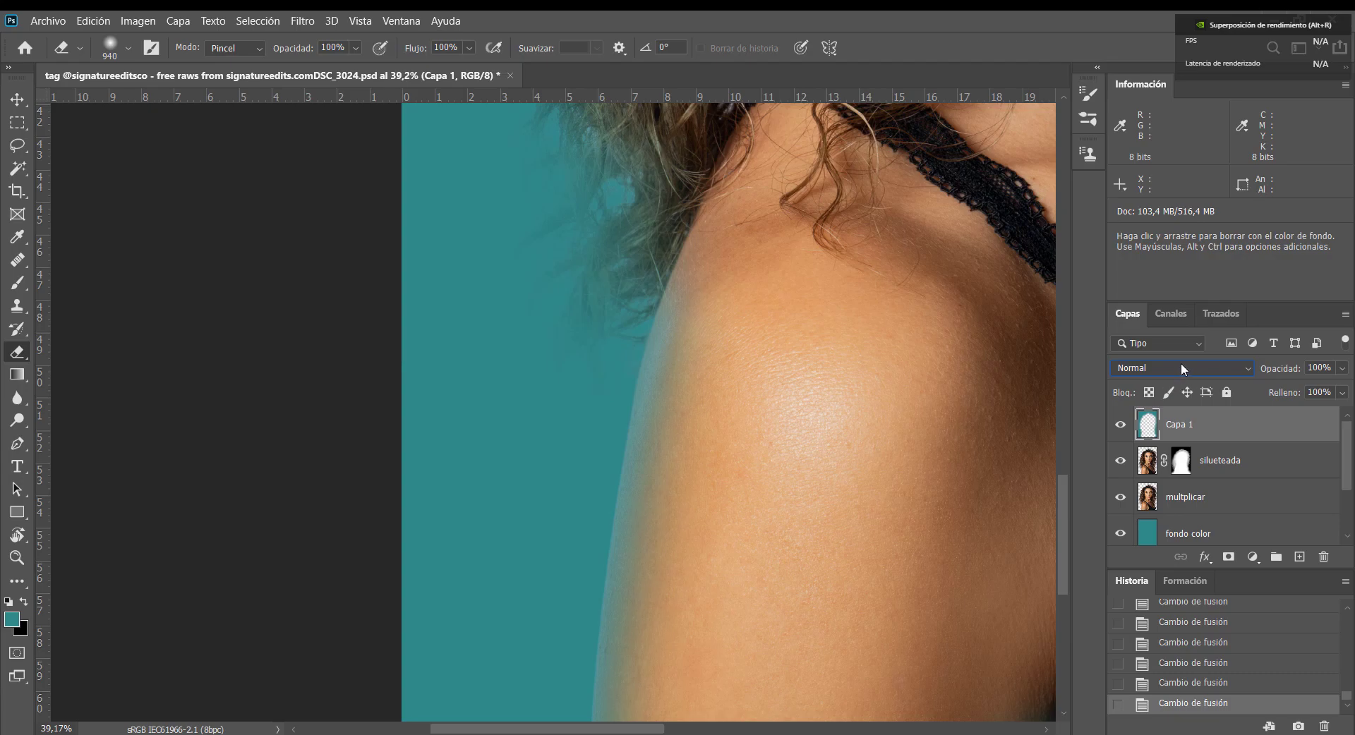
pyautogui.scroll(-1, 1180, 363)
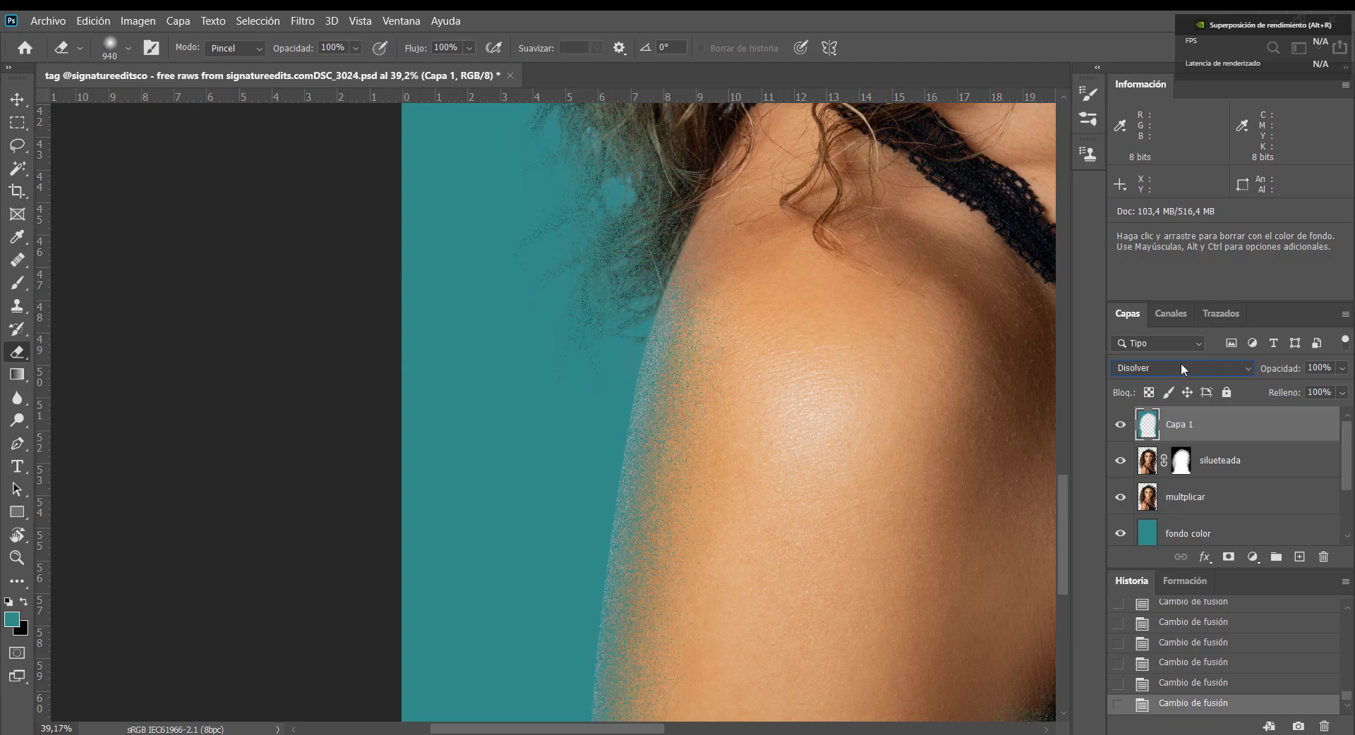
pyautogui.scroll(-1, 1180, 363)
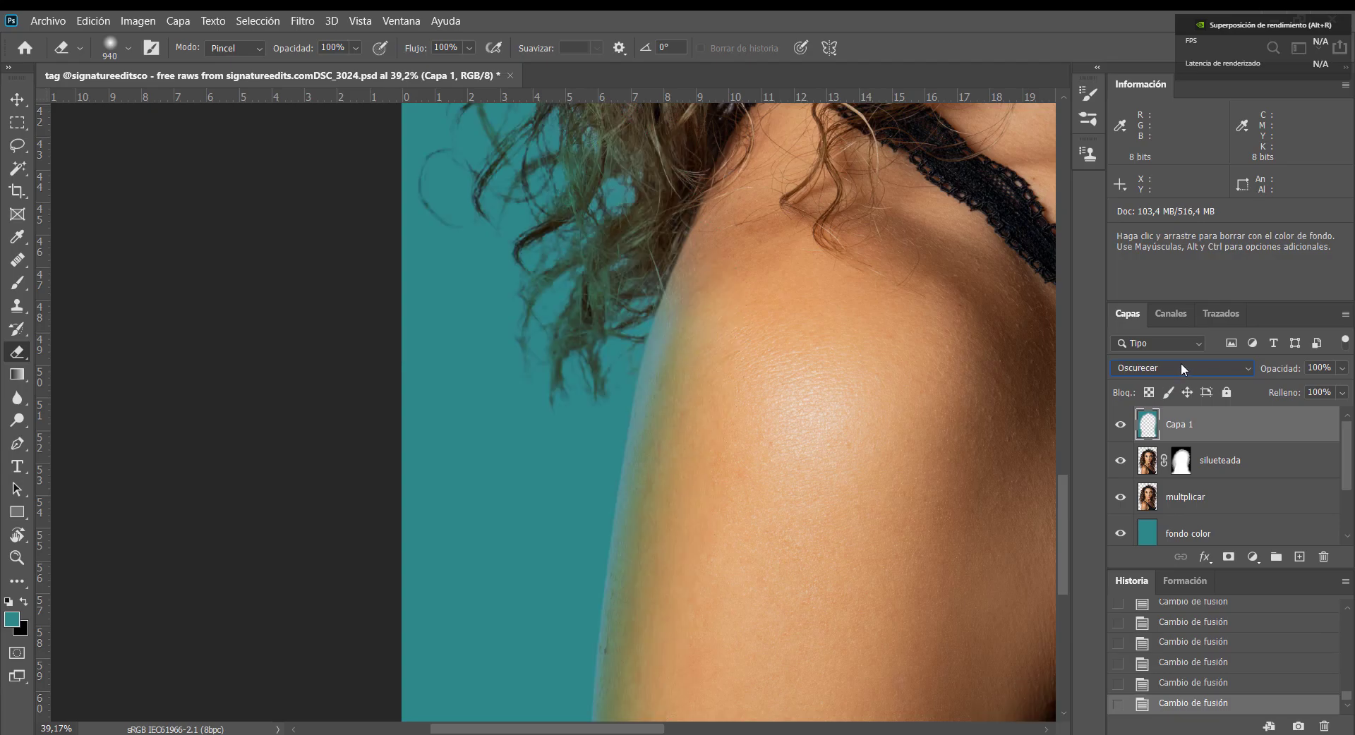
pyautogui.scroll(-1, 1180, 363)
pyautogui.scroll(1, 1180, 363)
pyautogui.scroll(-1, 1180, 362)
pyautogui.scroll(-2, 1173, 366)
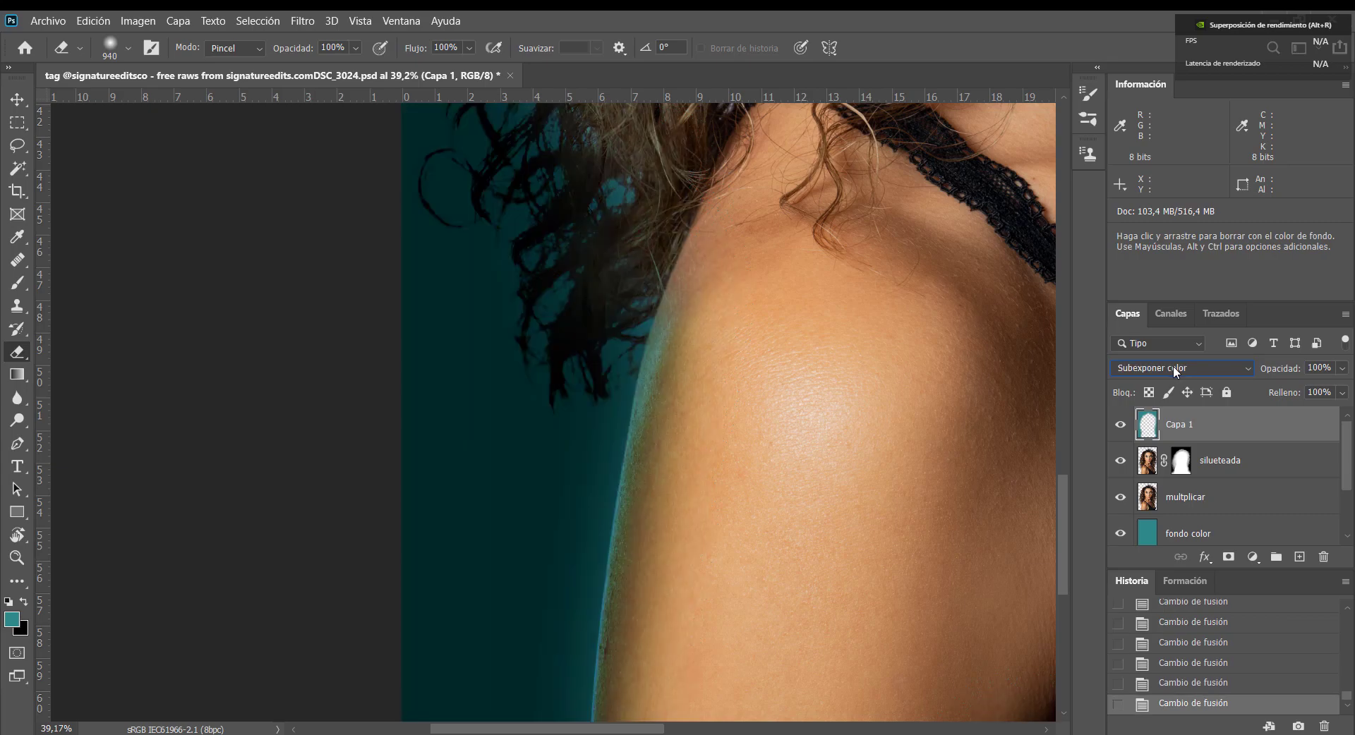
pyautogui.scroll(-3, 1173, 366)
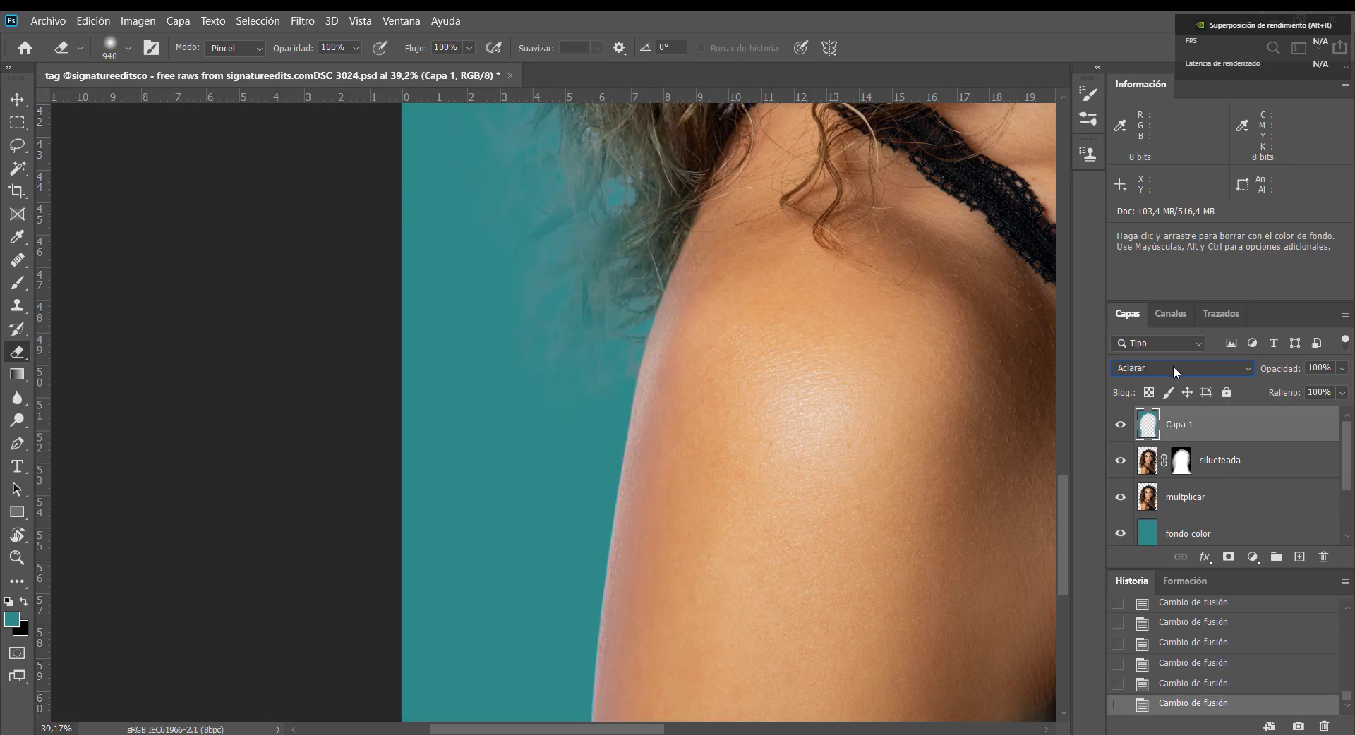
# - Compare Sobreexpos. lineal (Añadir), Luz fuerte, Luz intensa, Mezcla definida and Diferencia blending for the teal layer along the arm
pyautogui.scroll(-3, 1173, 366)
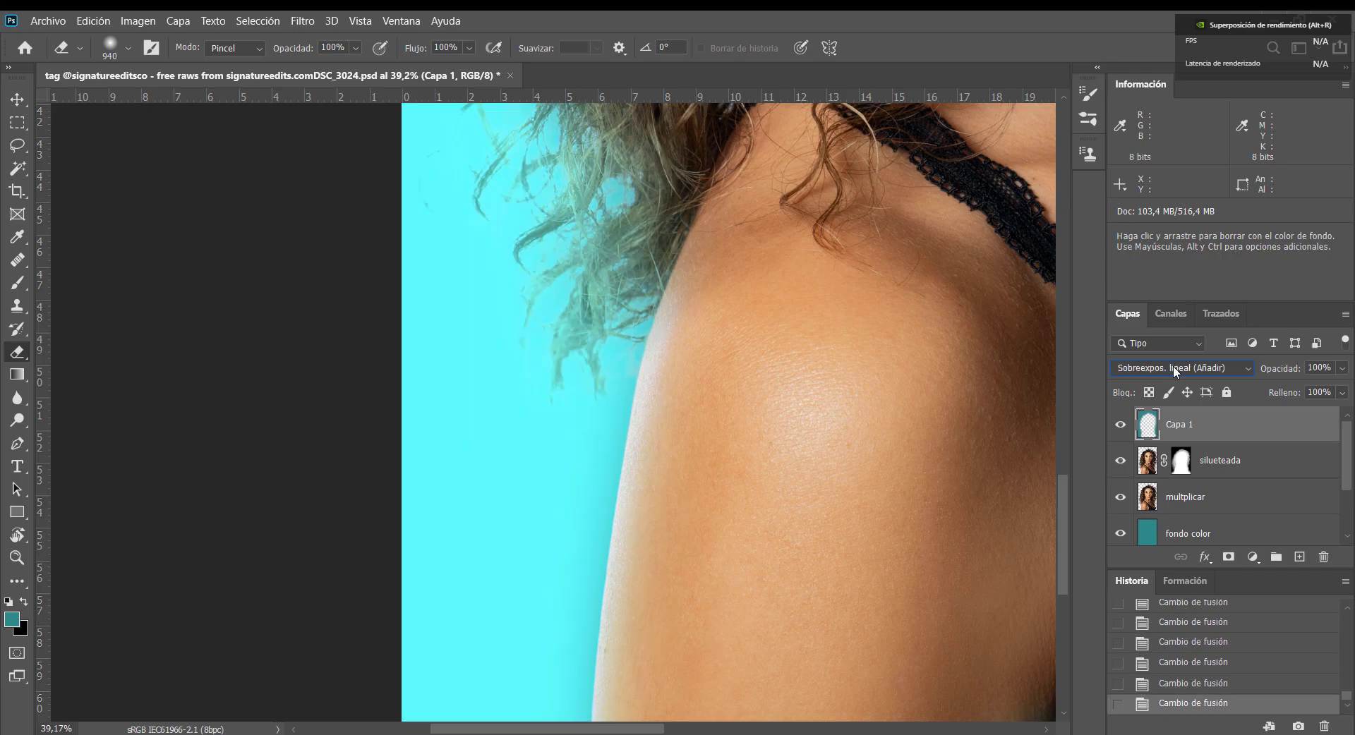
pyautogui.scroll(-3, 1173, 366)
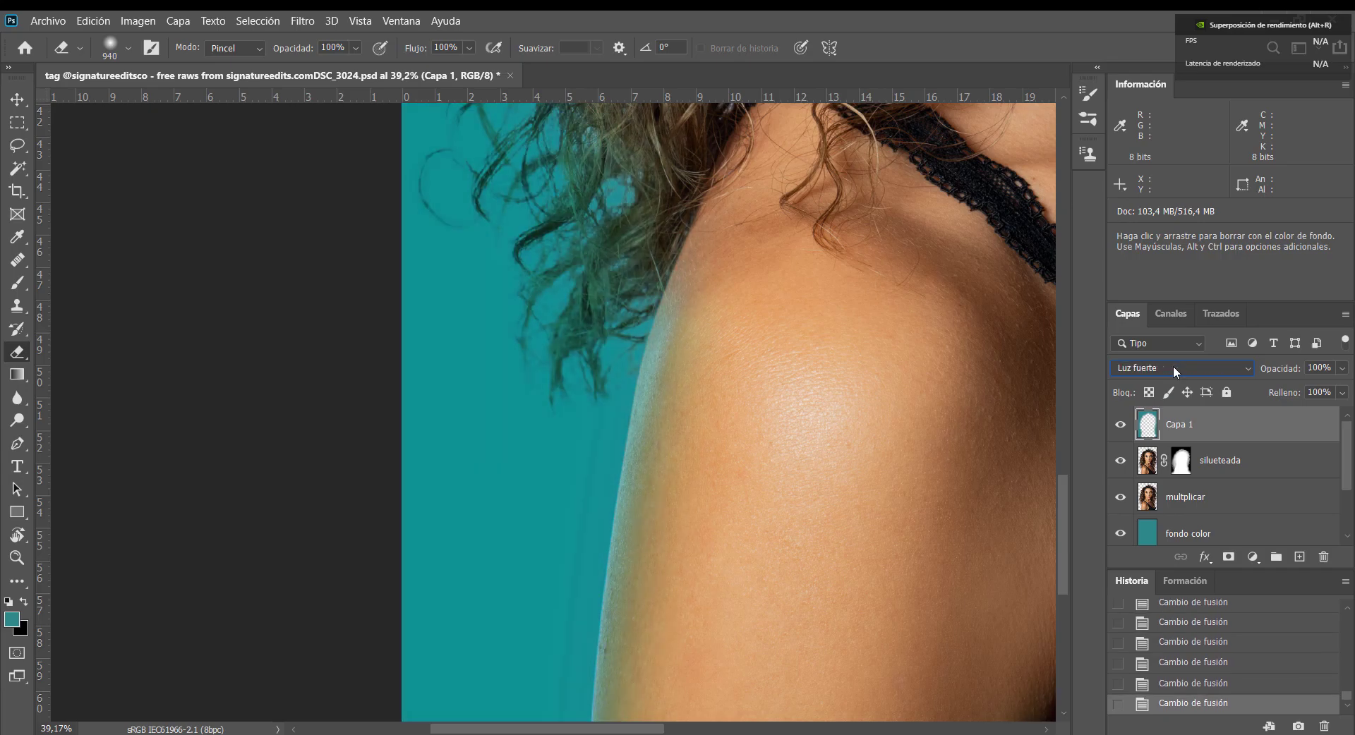
pyautogui.scroll(-1, 1173, 366)
pyautogui.scroll(1, 1173, 366)
pyautogui.scroll(-1, 1197, 371)
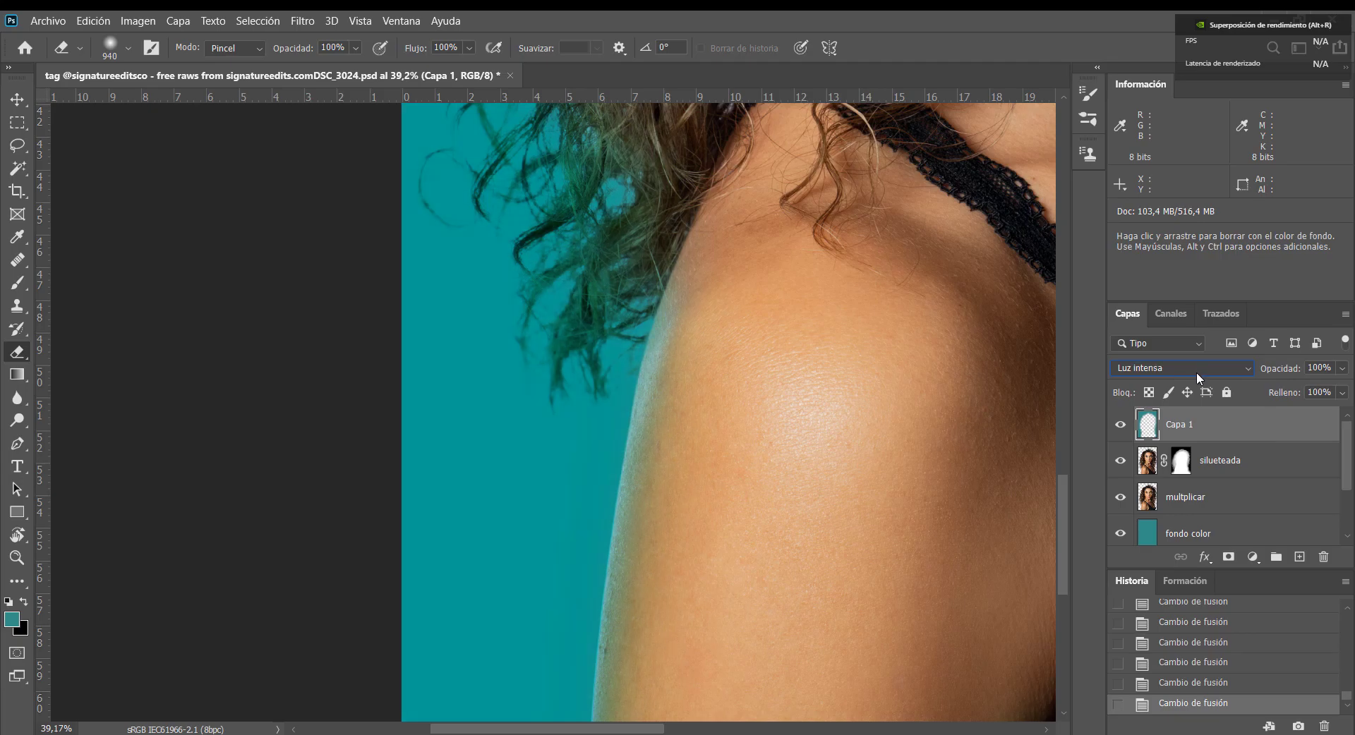
pyautogui.scroll(-3, 1196, 371)
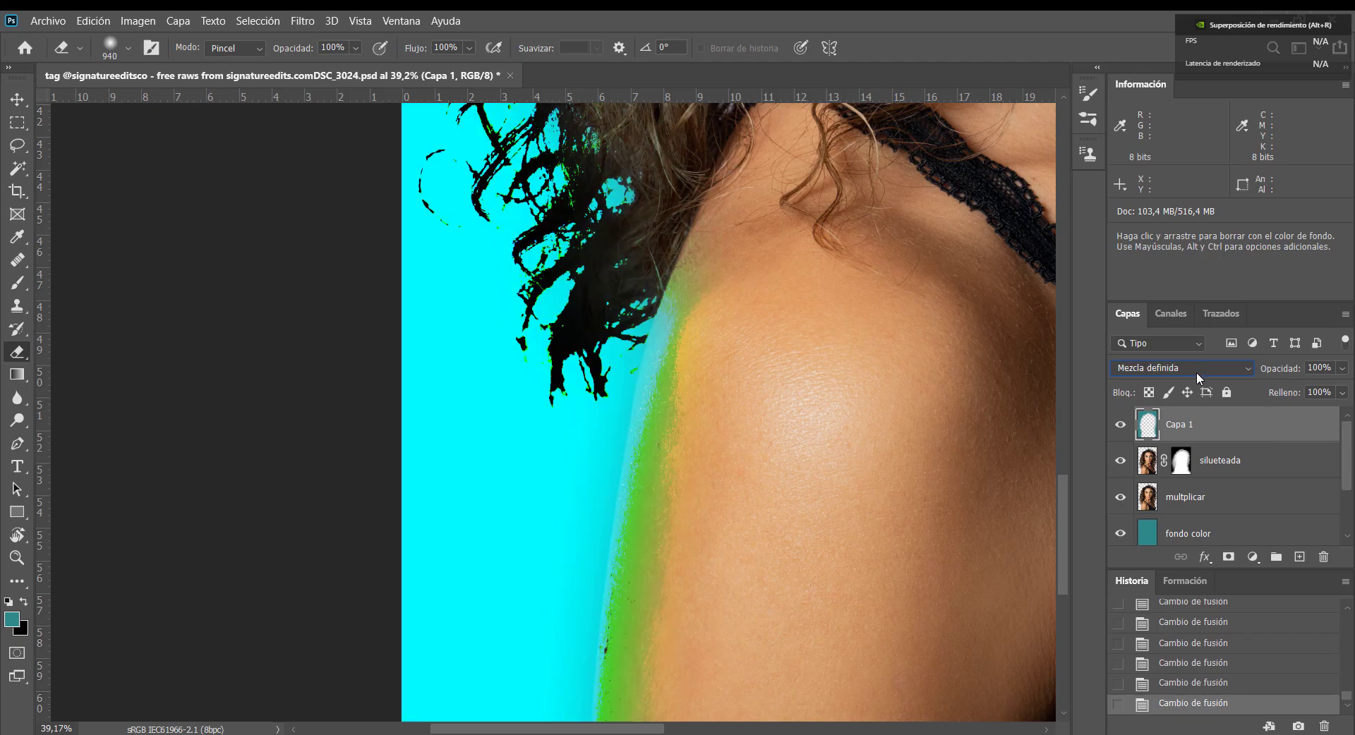
pyautogui.scroll(-1, 1196, 371)
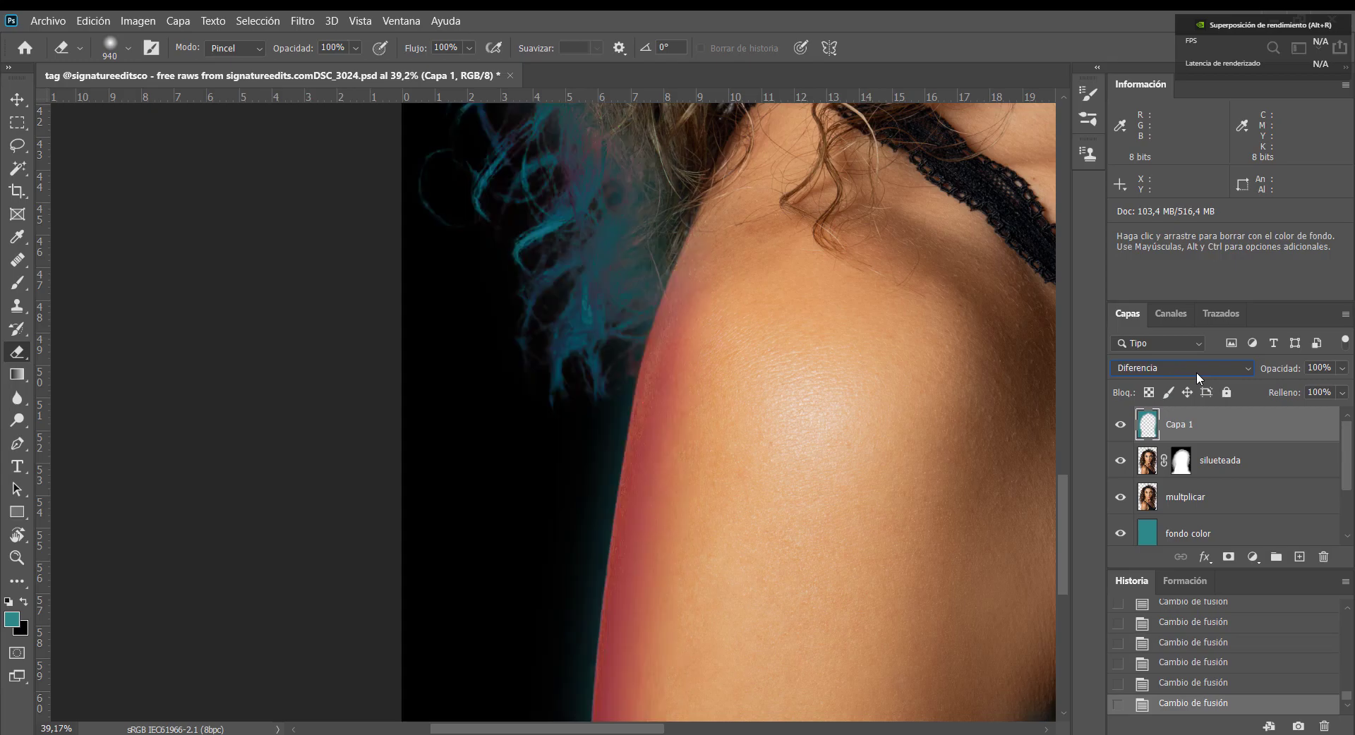
# - Set the teal layer's blending to Luz fuerte and compare the whole portrait with that layer hidden and shown
pyautogui.hotkey('ctrl', '0')
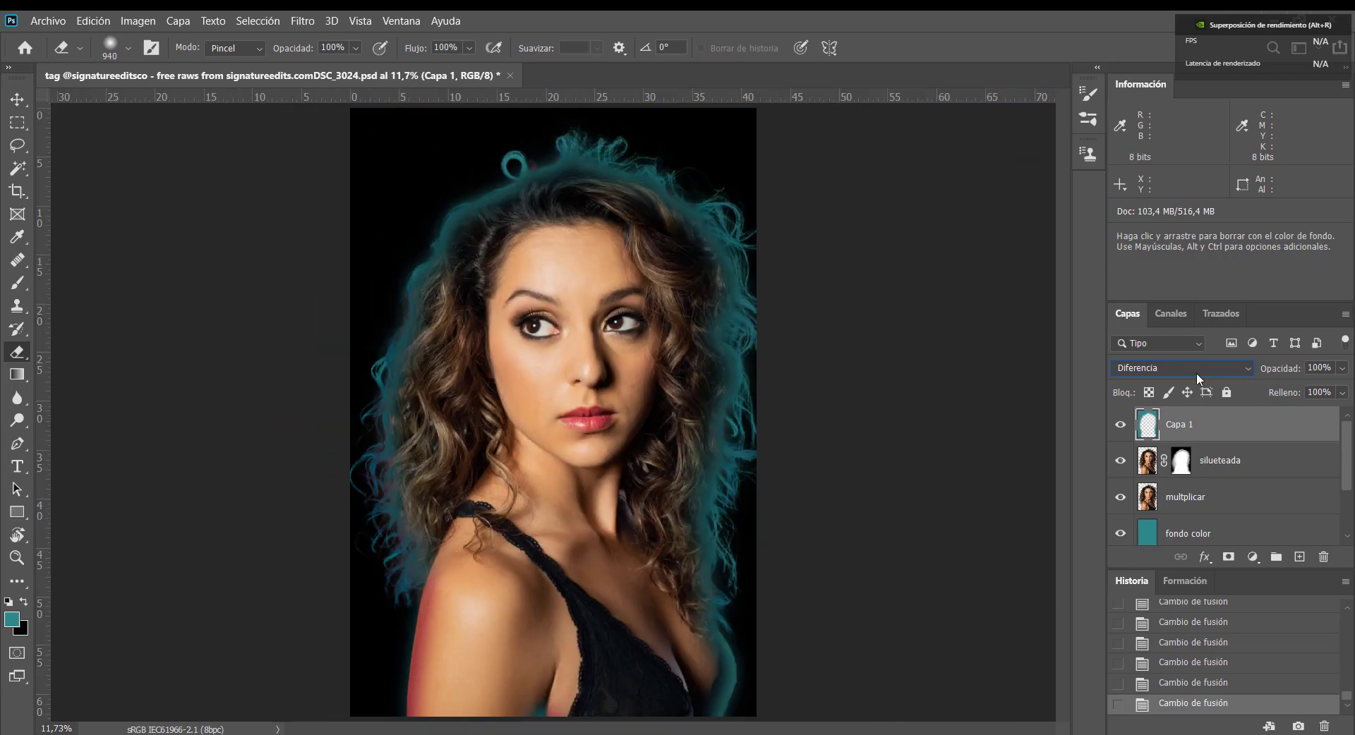
pyautogui.scroll(5, 1196, 373)
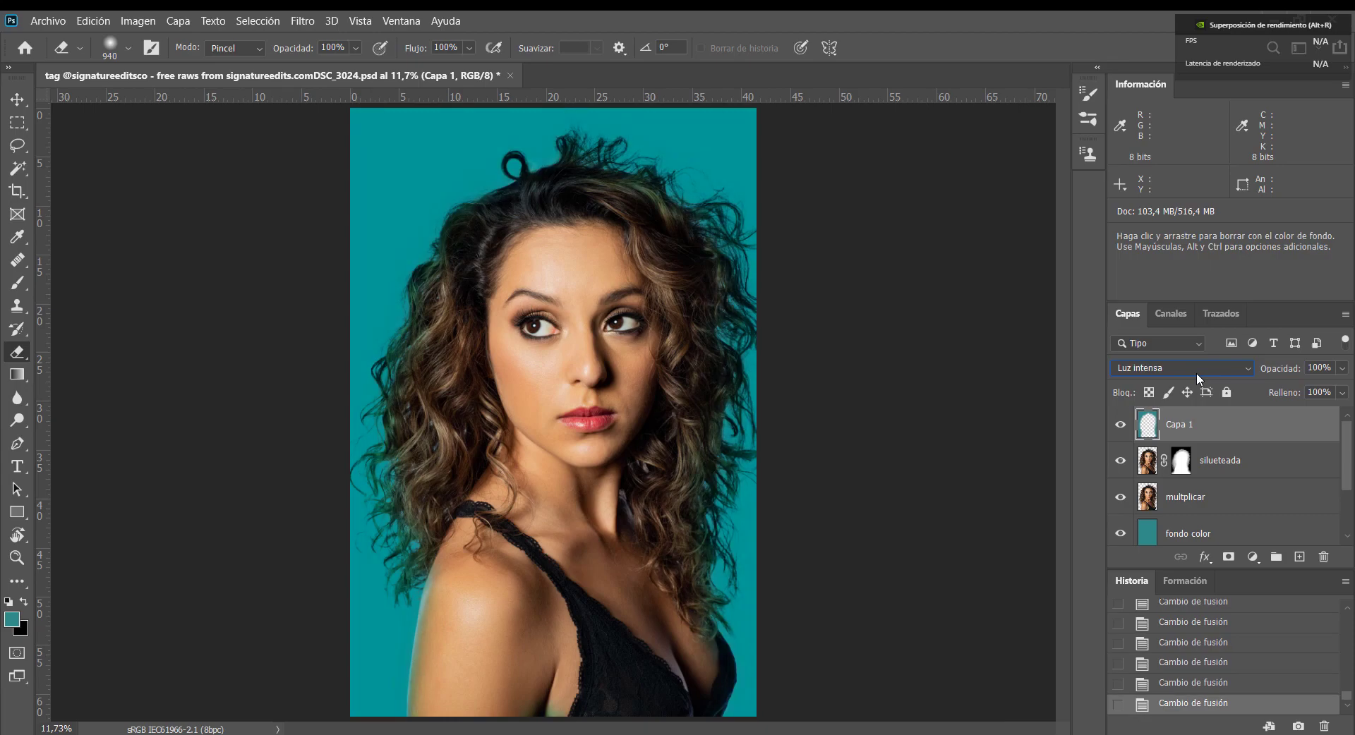
pyautogui.scroll(1, 1157, 367)
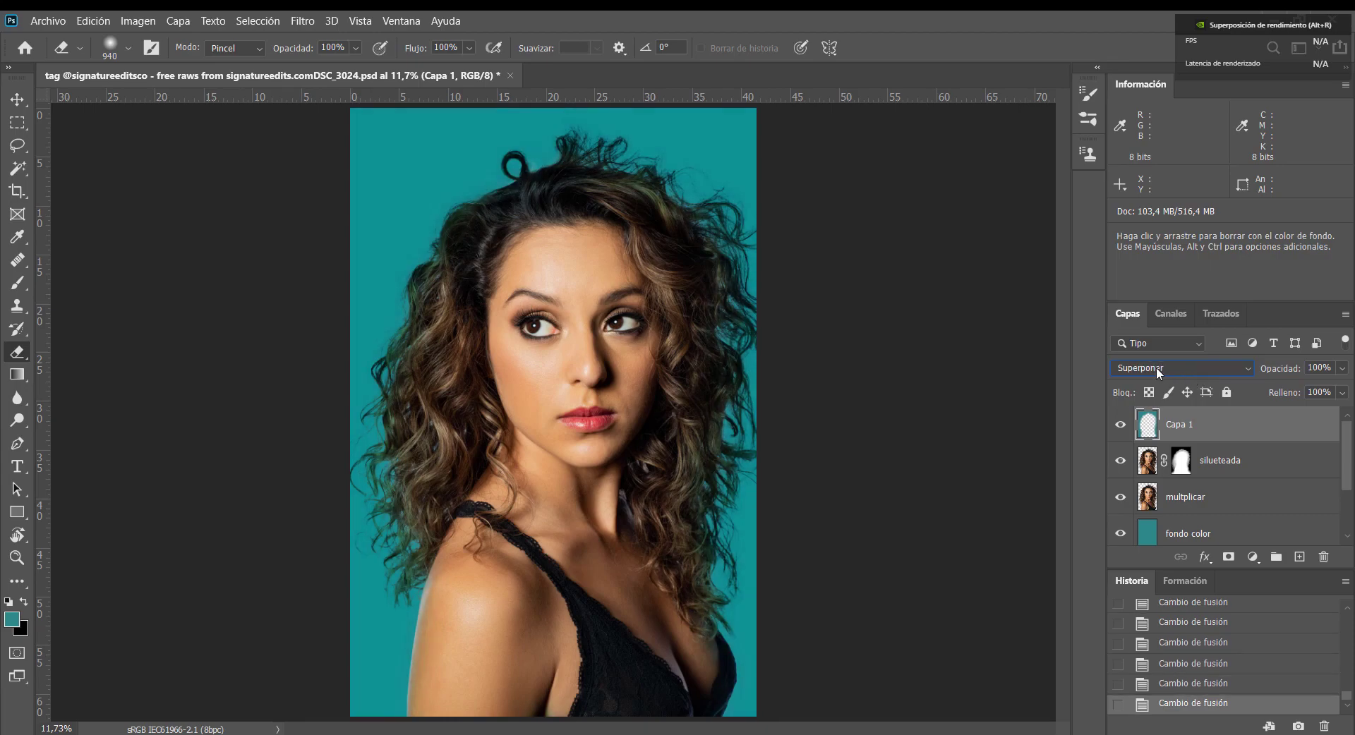
pyautogui.scroll(3, 1156, 367)
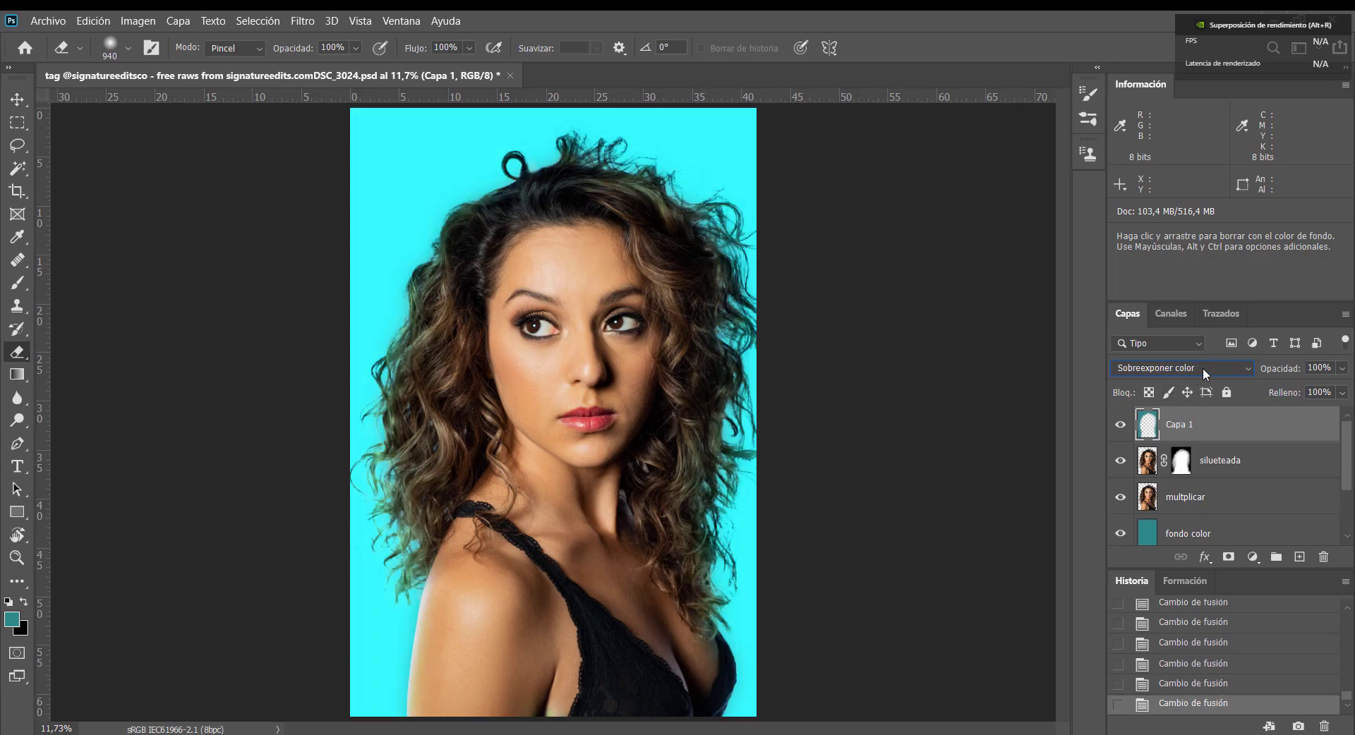
pyautogui.click(1202, 367)
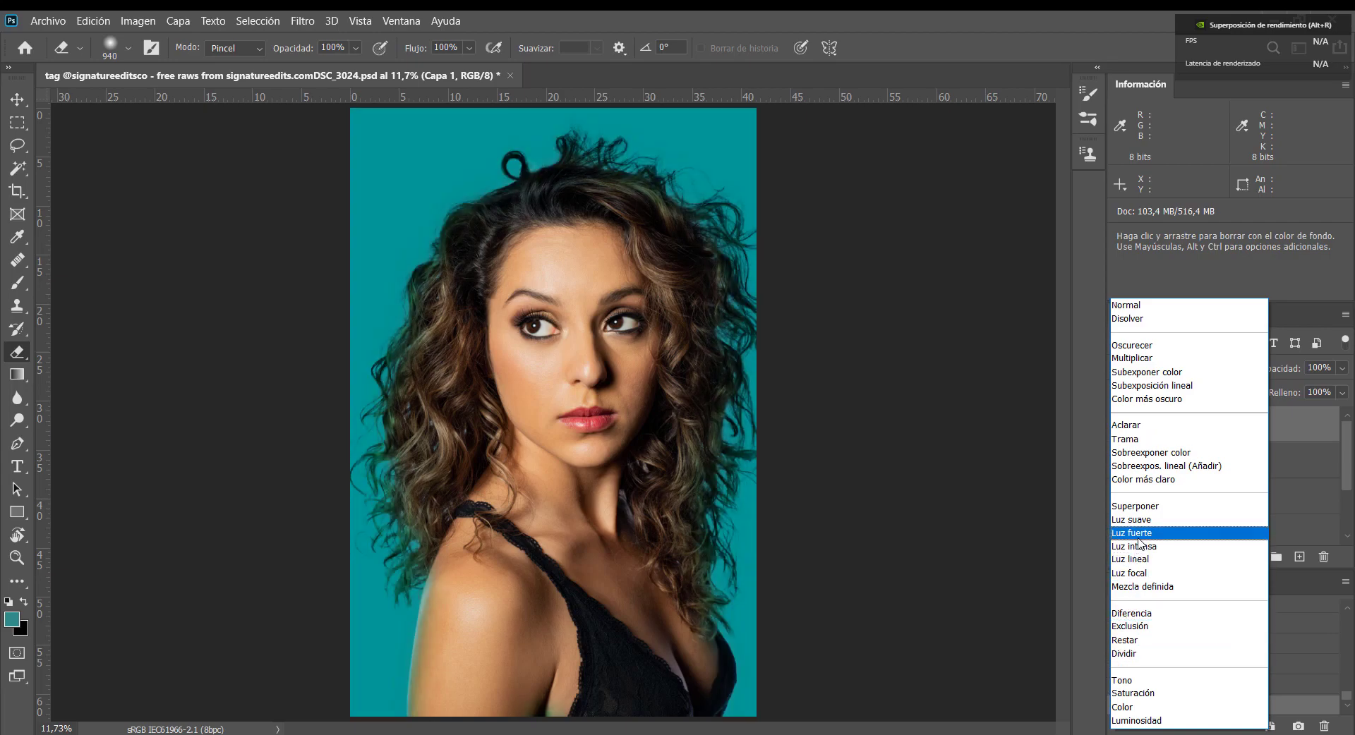
pyautogui.click(1138, 535)
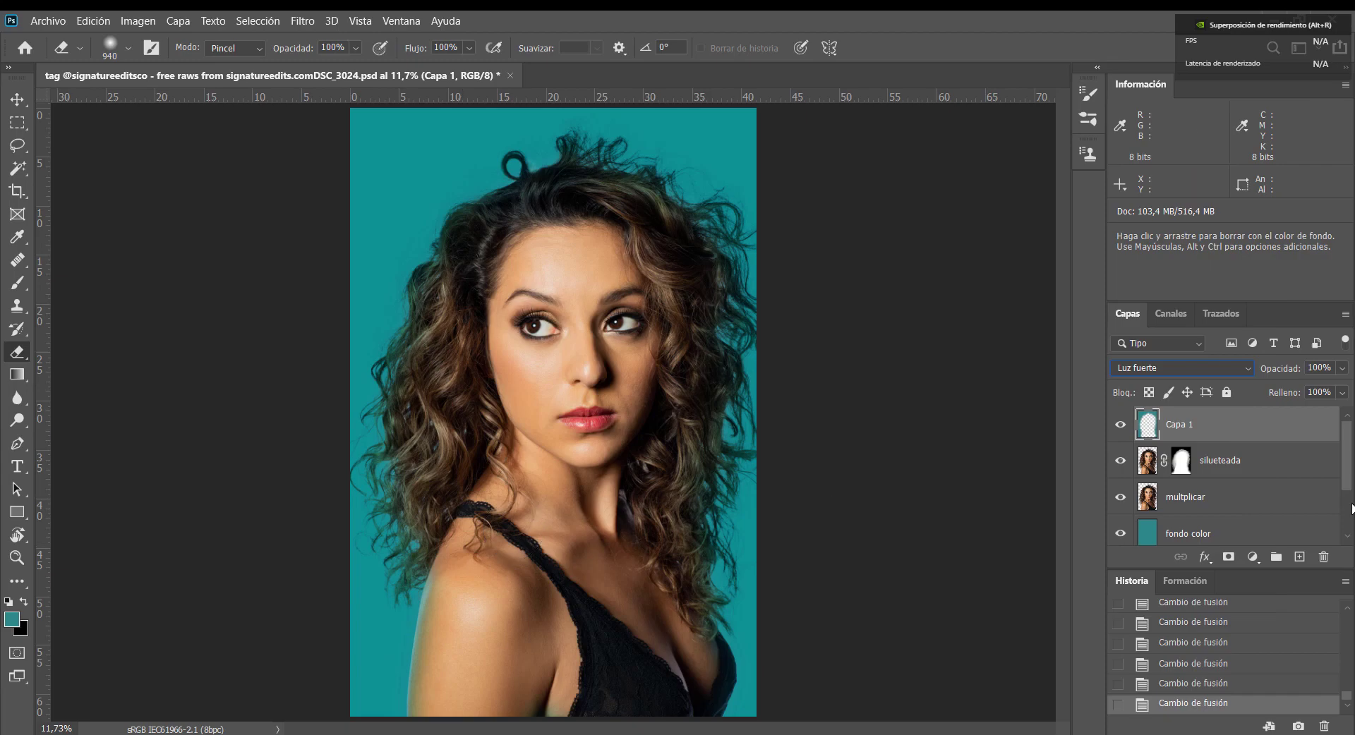
pyautogui.click(1122, 428)
pyautogui.click(1122, 428)
pyautogui.click(1122, 428)
pyautogui.click(1123, 427)
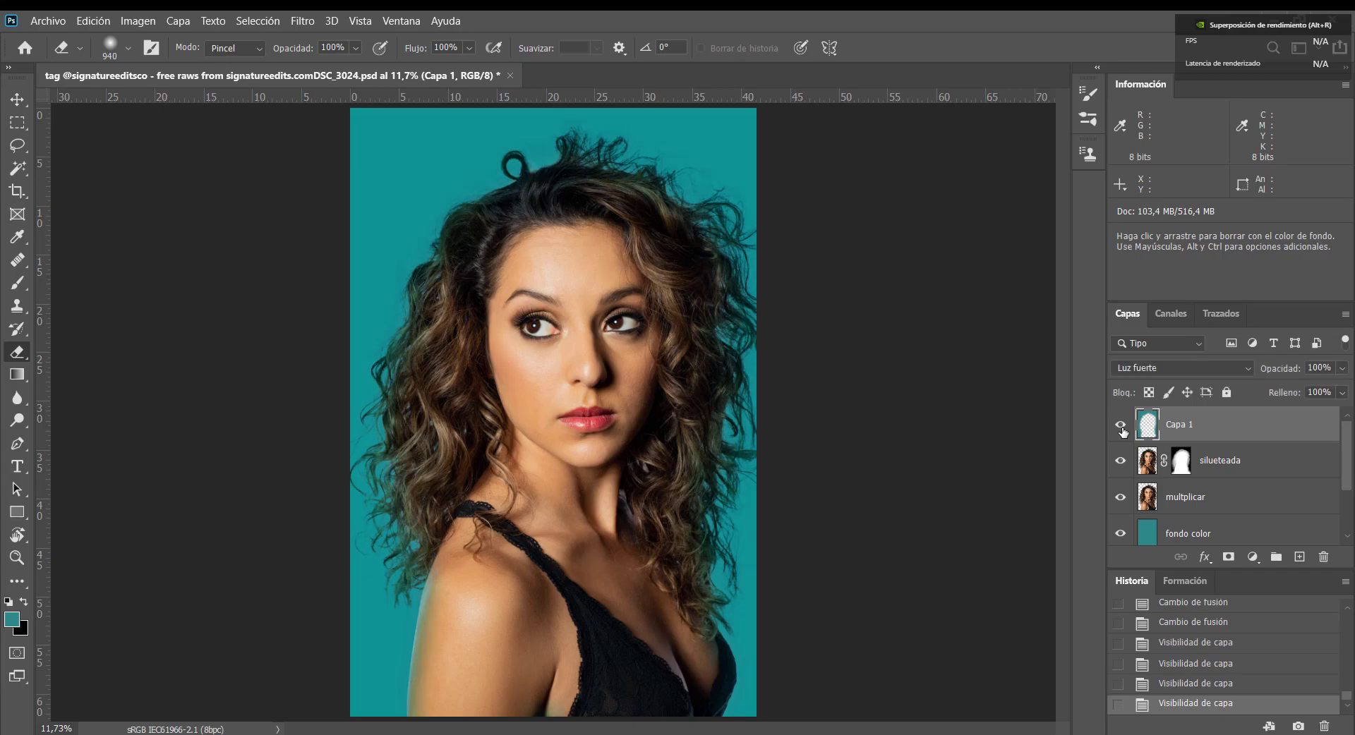
# - Load the model's silhouette as a selection and add it as a layer mask on the teal layer Capa 1
pyautogui.keyDown('ctrl'); pyautogui.click(1150, 467); pyautogui.keyUp('ctrl')
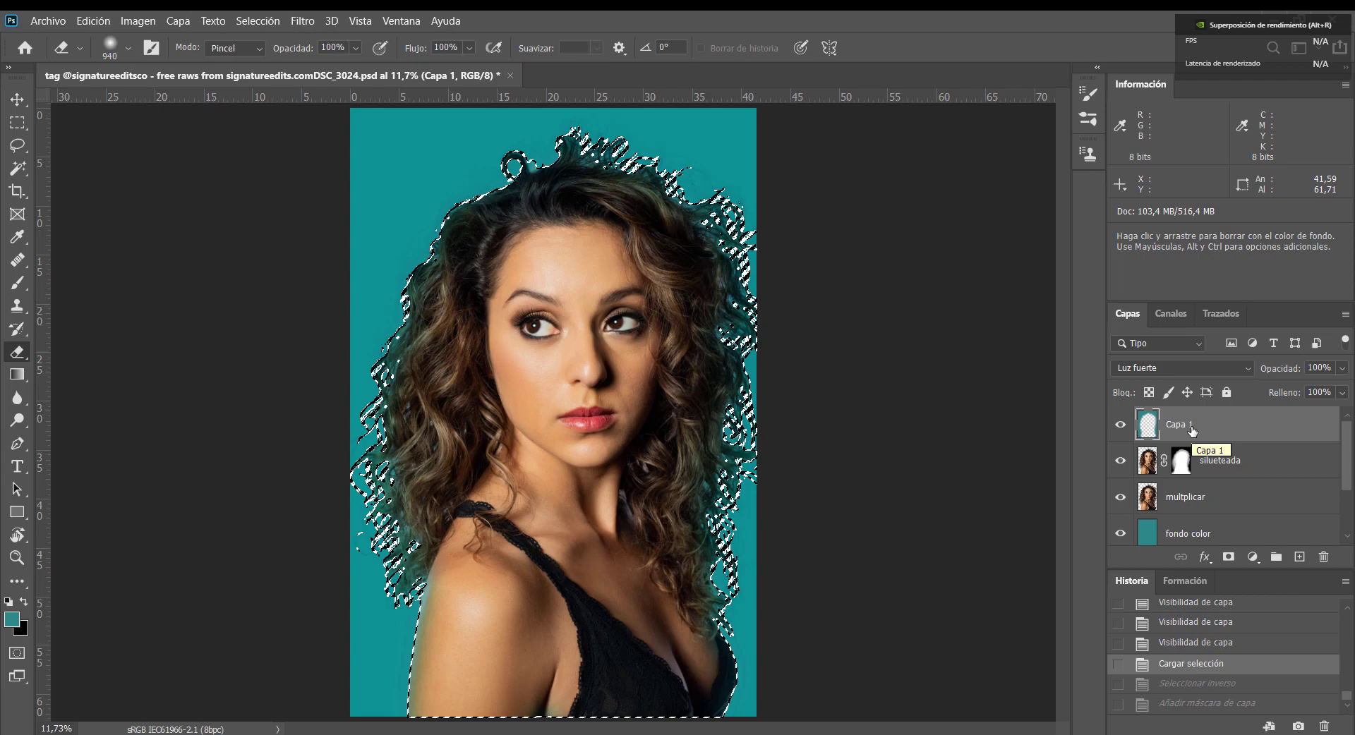
pyautogui.click(1228, 557)
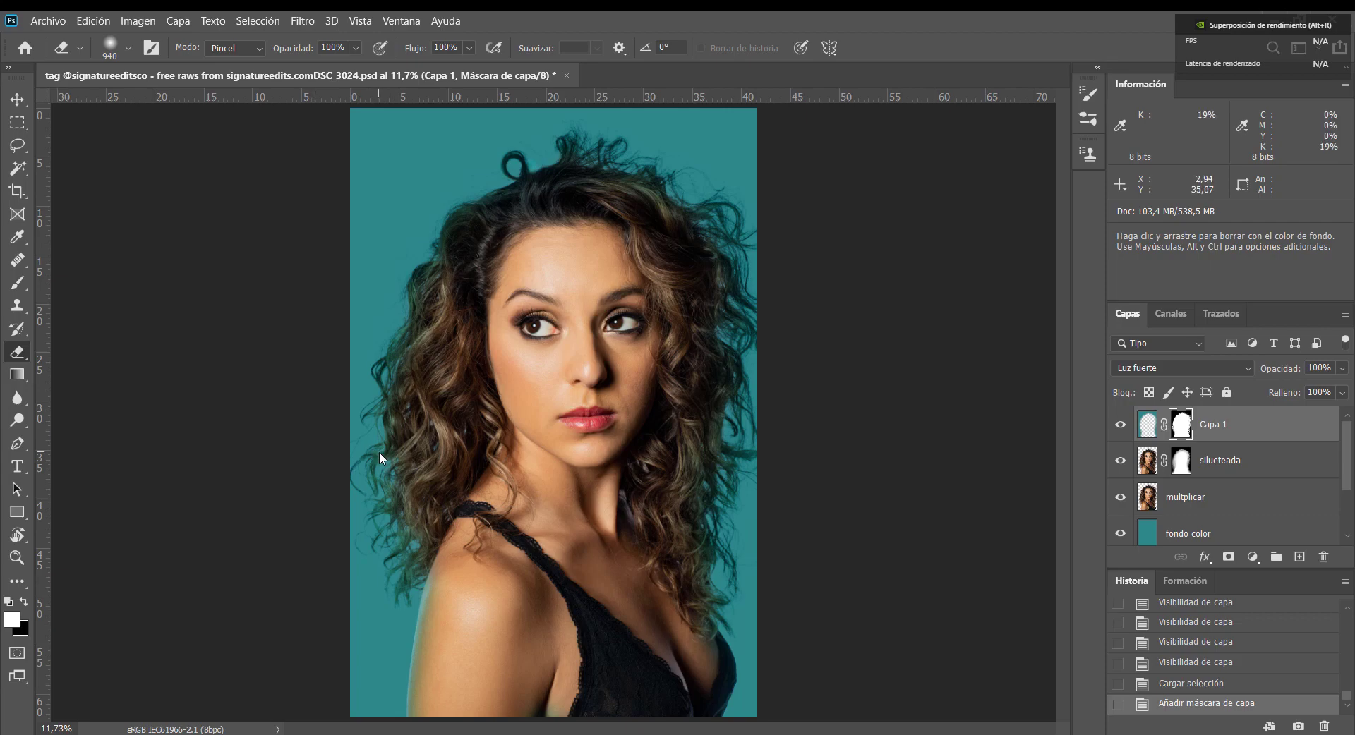
# - Paint black on Capa 1's mask with a soft 731 px brush over the curls to remove the teal tint from the hair
pyautogui.press('x')
pyautogui.hotkey('alt', 't')
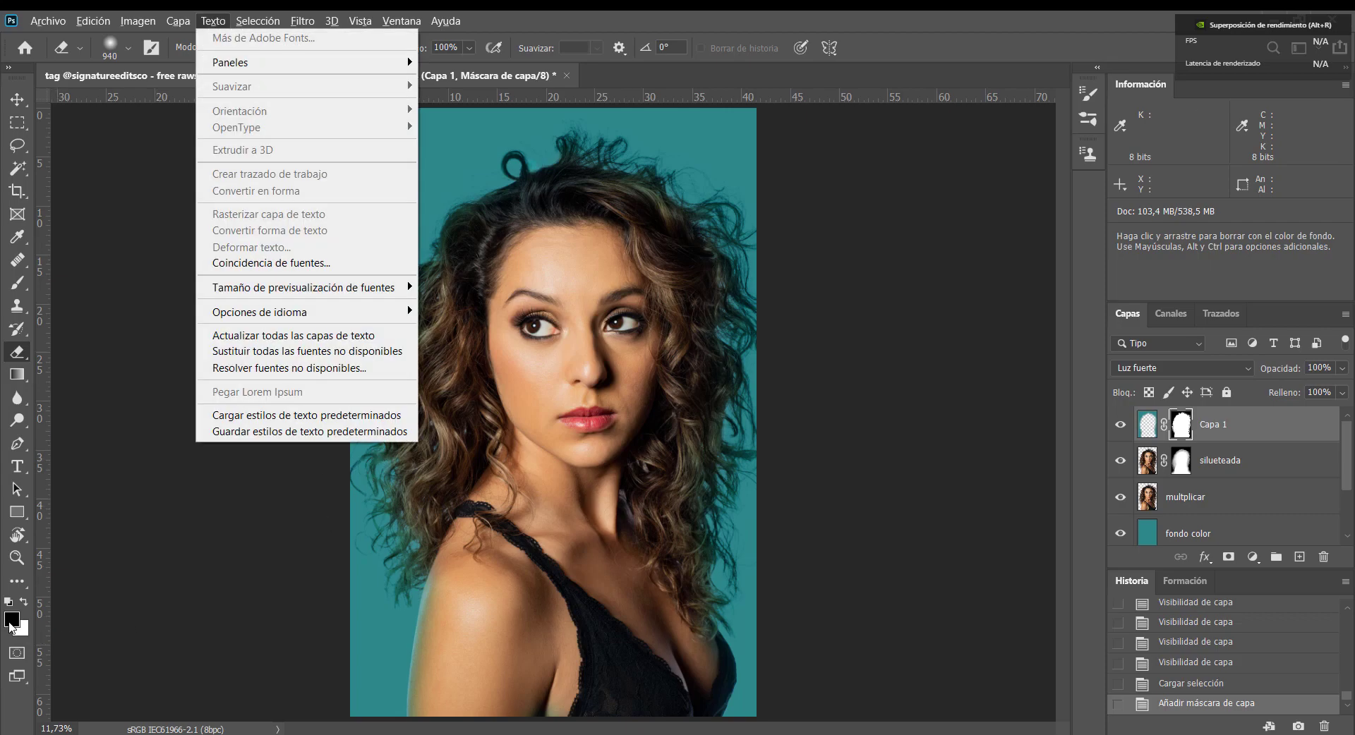
pyautogui.press('Escape')
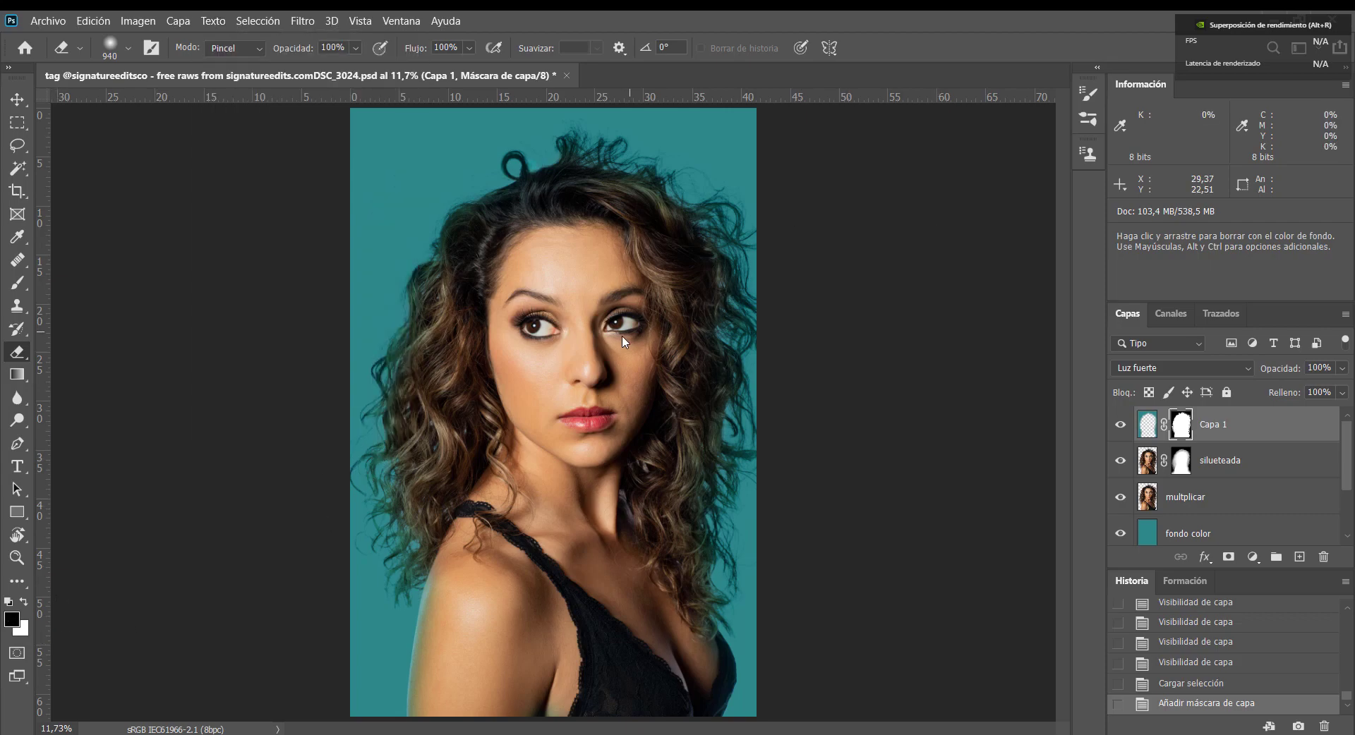
pyautogui.press('b')
pyautogui.moveTo(375, 492); pyautogui.dragTo(438, 492)
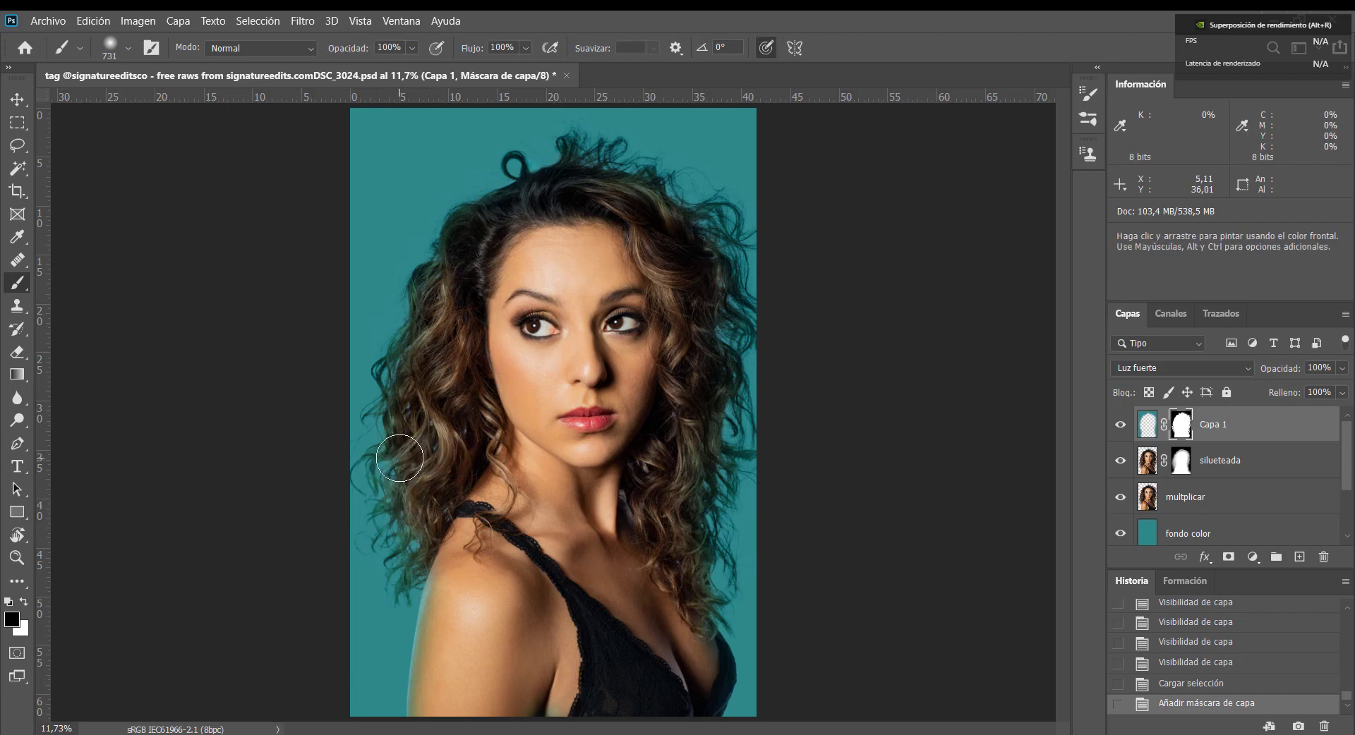
pyautogui.moveTo(399, 539)
pyautogui.mouseDown()
pyautogui.moveTo(387, 582)
pyautogui.moveTo(395, 548)
pyautogui.moveTo(376, 559)
pyautogui.moveTo(372, 595)
pyautogui.moveTo(395, 538)
pyautogui.moveTo(392, 553)
pyautogui.moveTo(385, 514)
pyautogui.mouseUp()
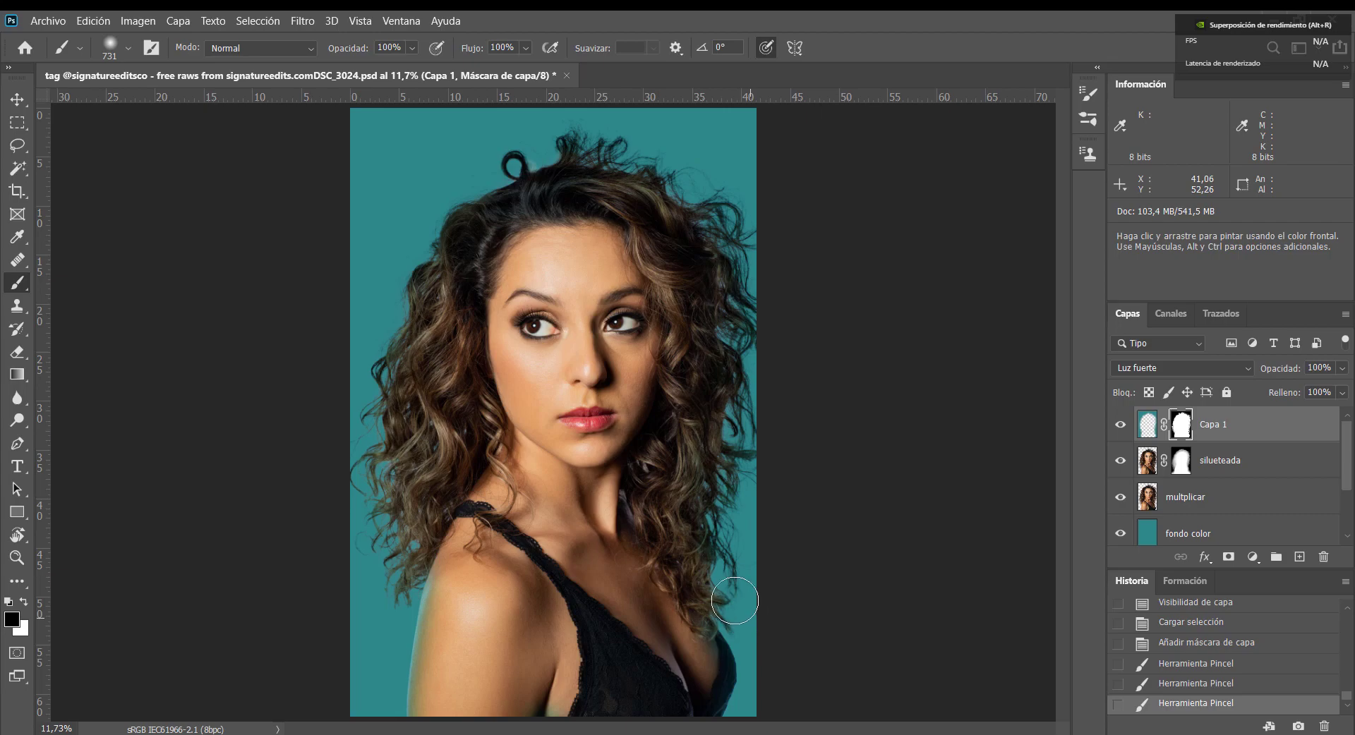
pyautogui.click(430, 451)
pyautogui.click(394, 618)
pyautogui.moveTo(421, 596); pyautogui.dragTo(435, 636)
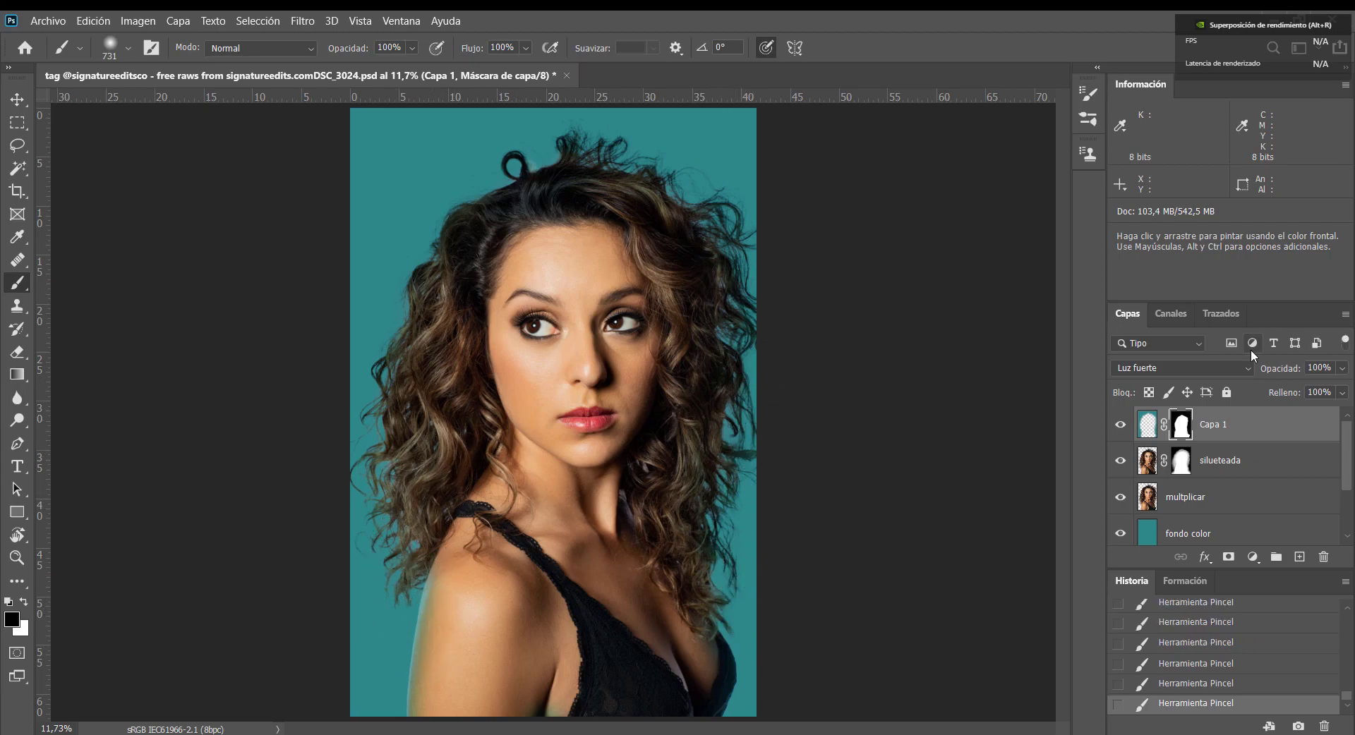
# - Lower Capa 1's opacity to 63% and compare the shoulder and arm edge with the layer hidden and shown
pyautogui.click(1343, 370)
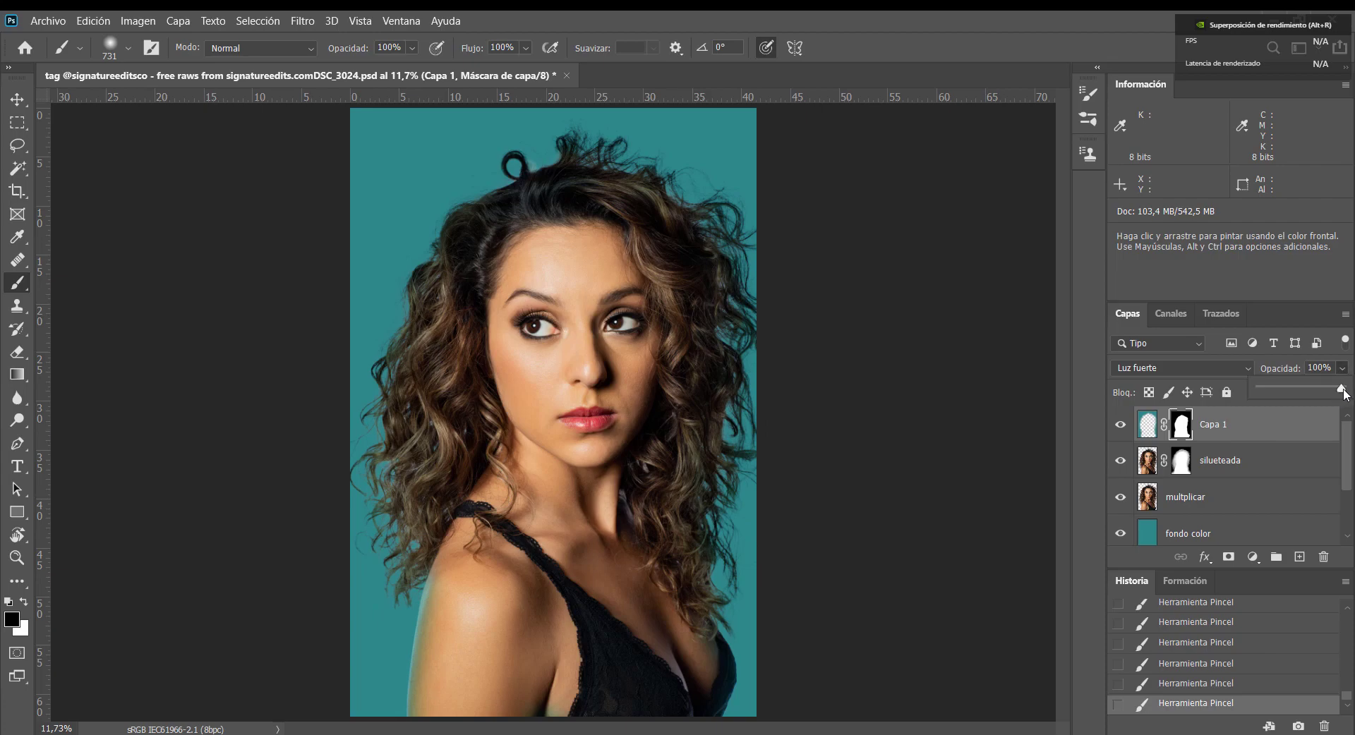
pyautogui.moveTo(1311, 402); pyautogui.dragTo(1311, 402)
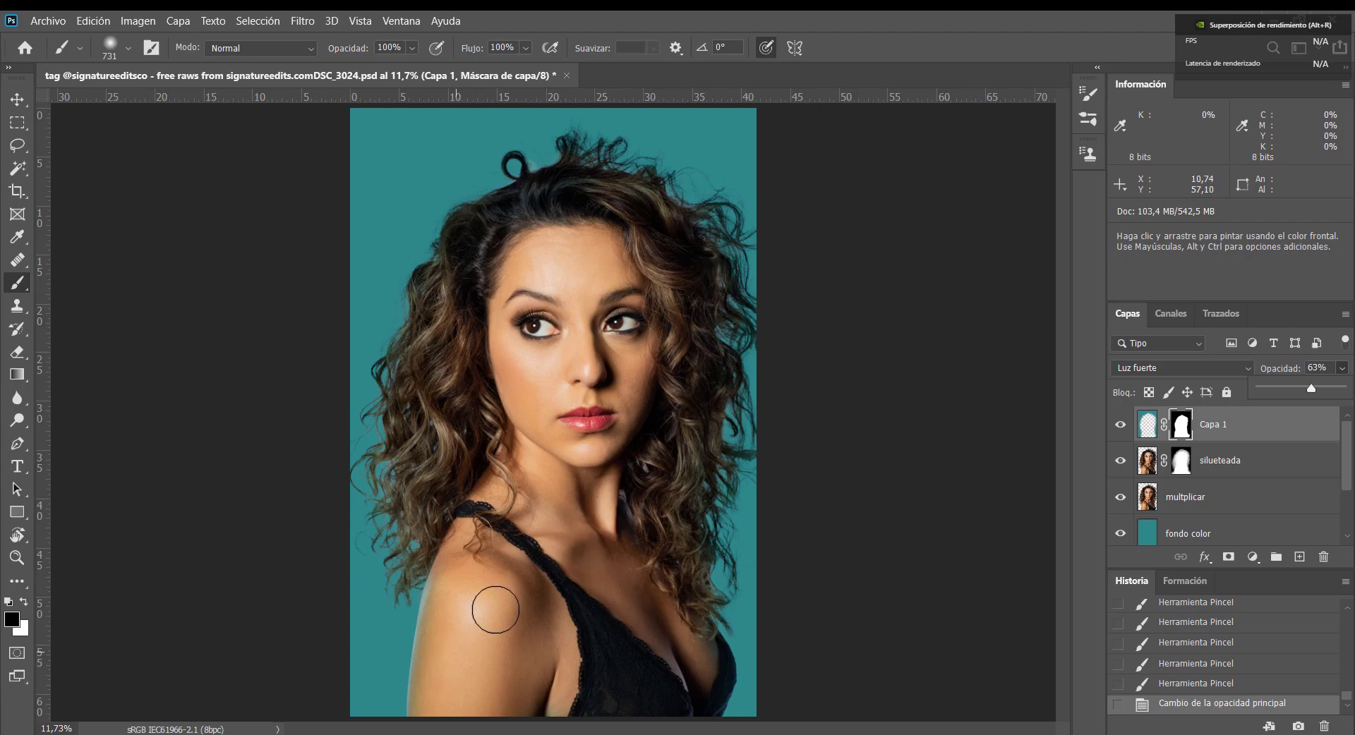
pyautogui.click(1121, 425)
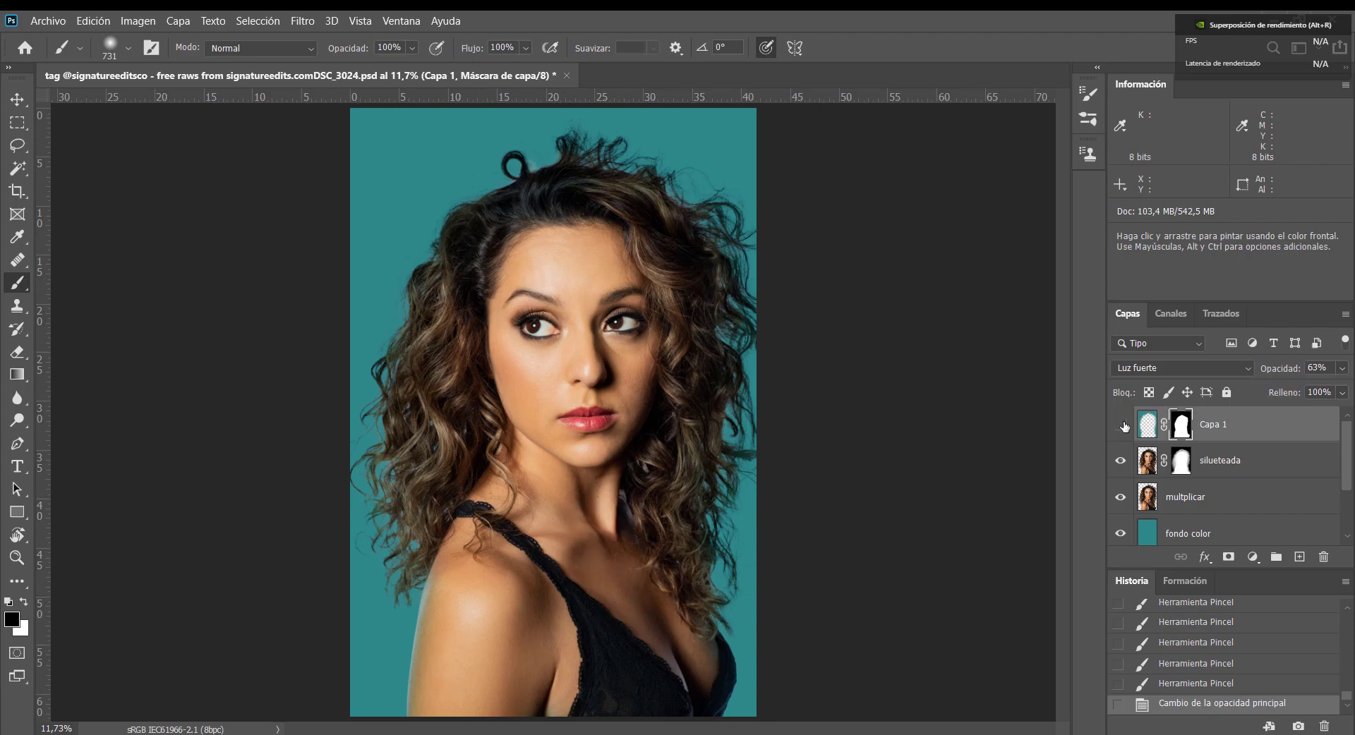
pyautogui.click(1121, 426)
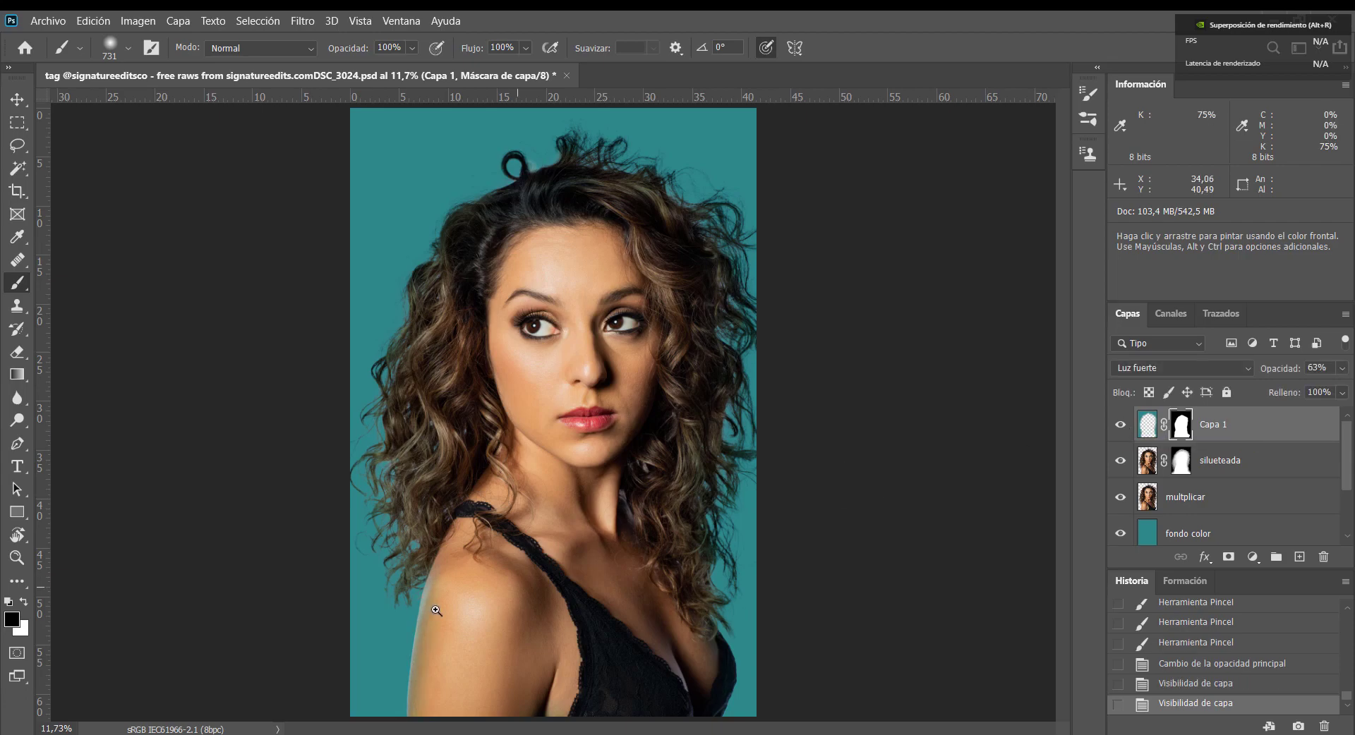
pyautogui.moveTo(385, 628); pyautogui.dragTo(800, 376)
pyautogui.press('e')
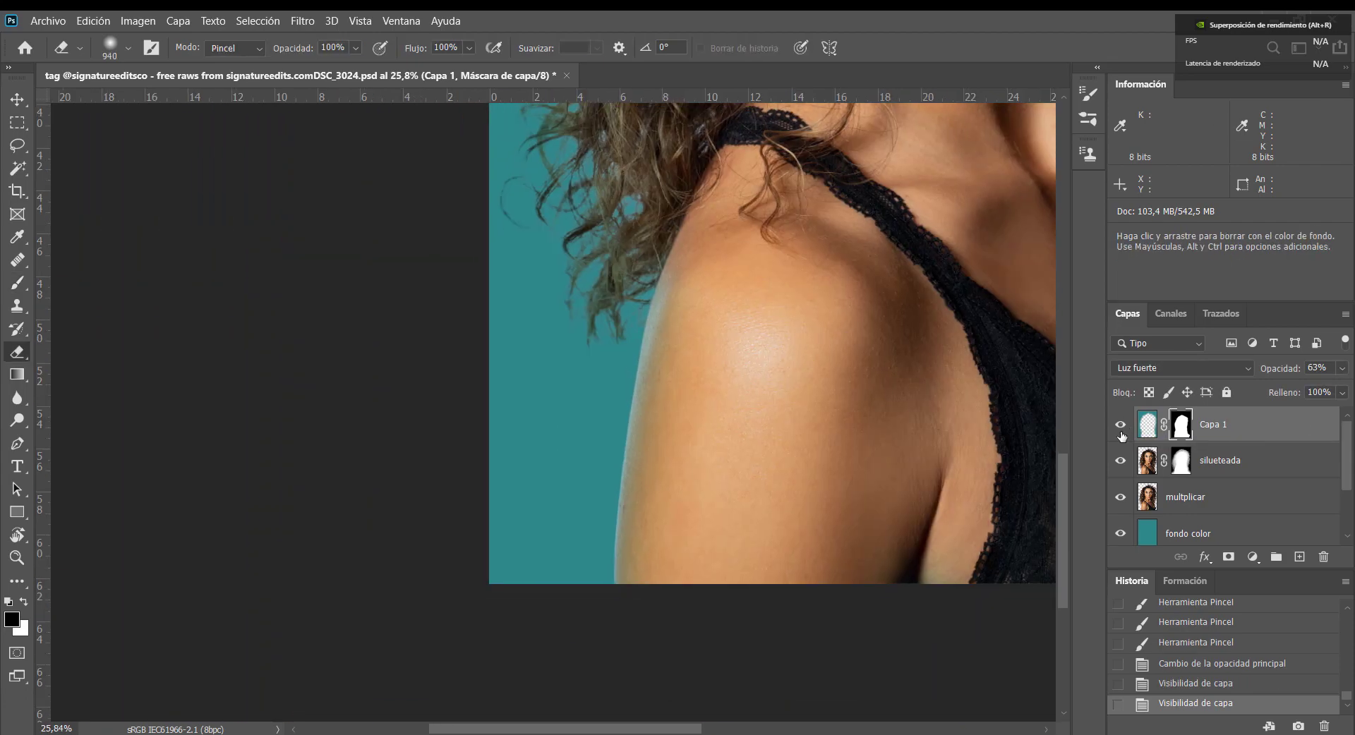
pyautogui.click(1120, 425)
pyautogui.click(1119, 427)
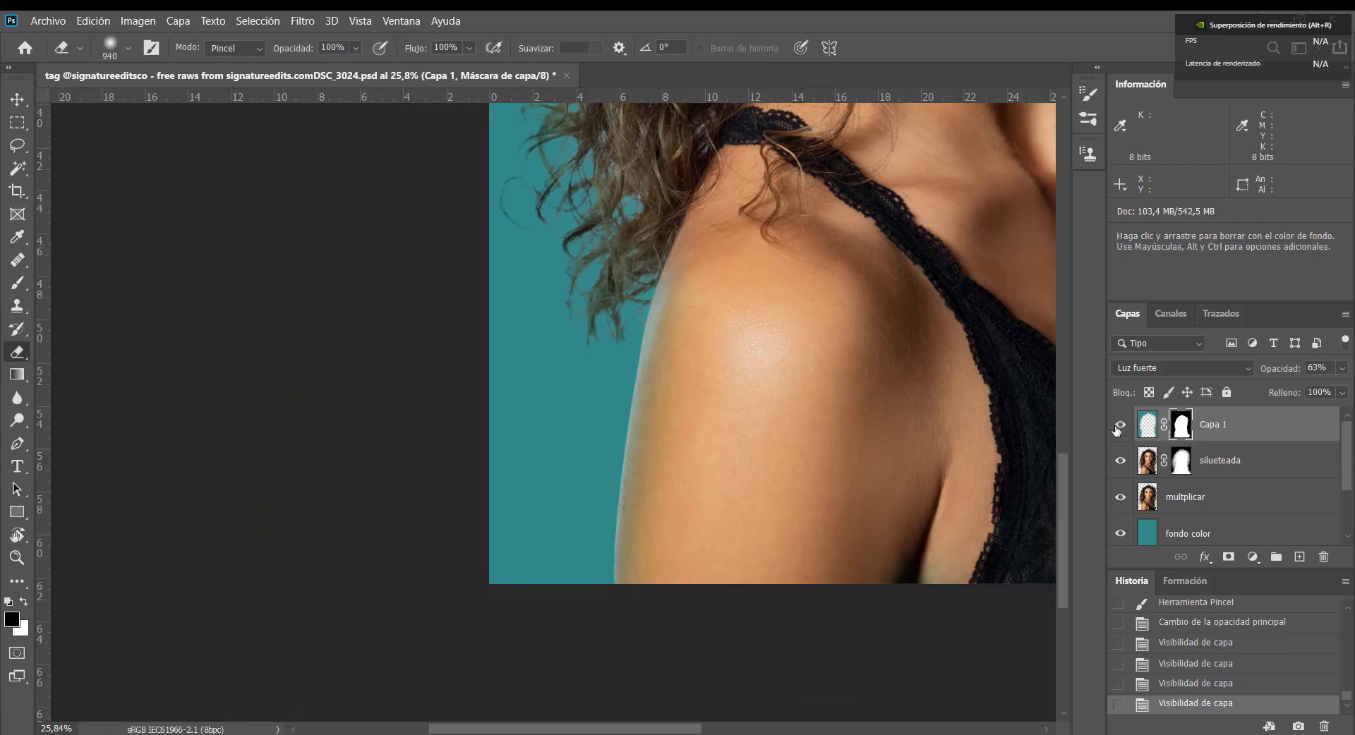
pyautogui.hotkey('ctrl', '0')
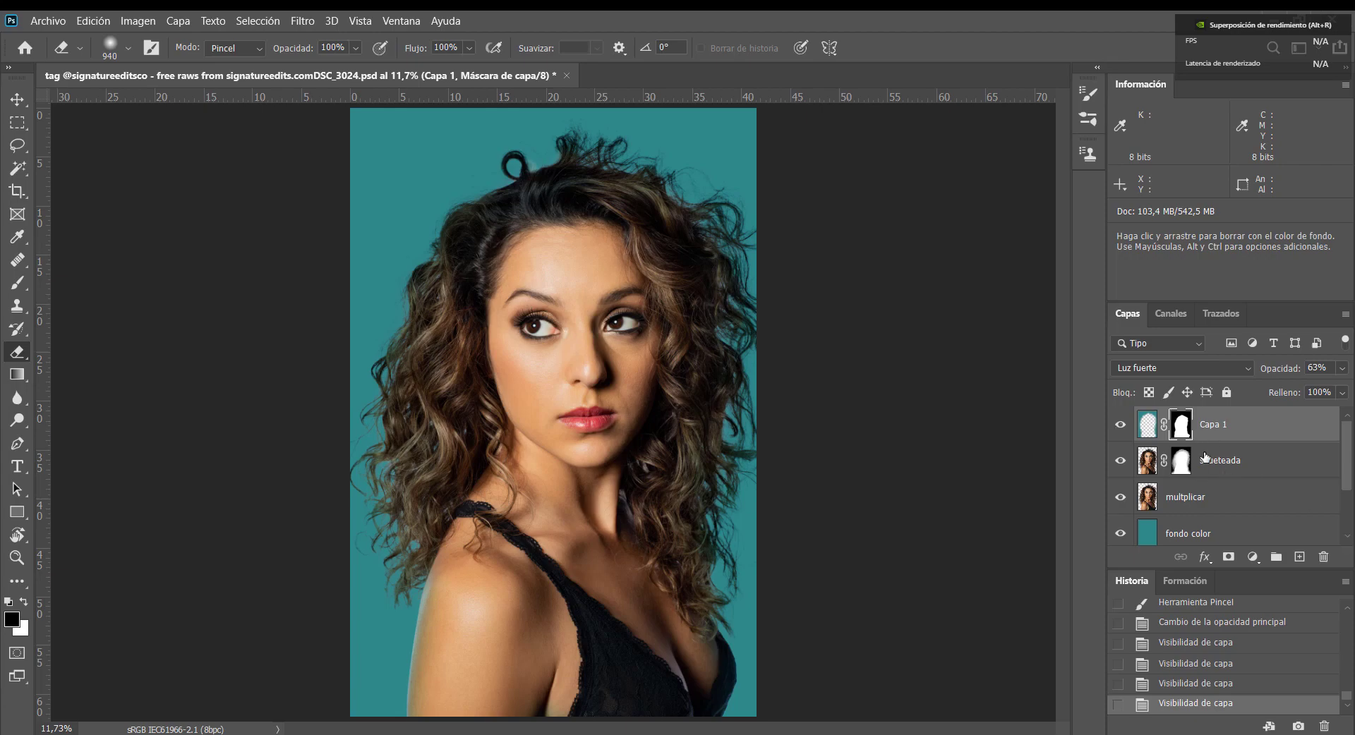
# - Merge the Capa 1, silueteada, multplicar and fondo color layers into a single layer
pyautogui.scroll(-1, 1220, 512)
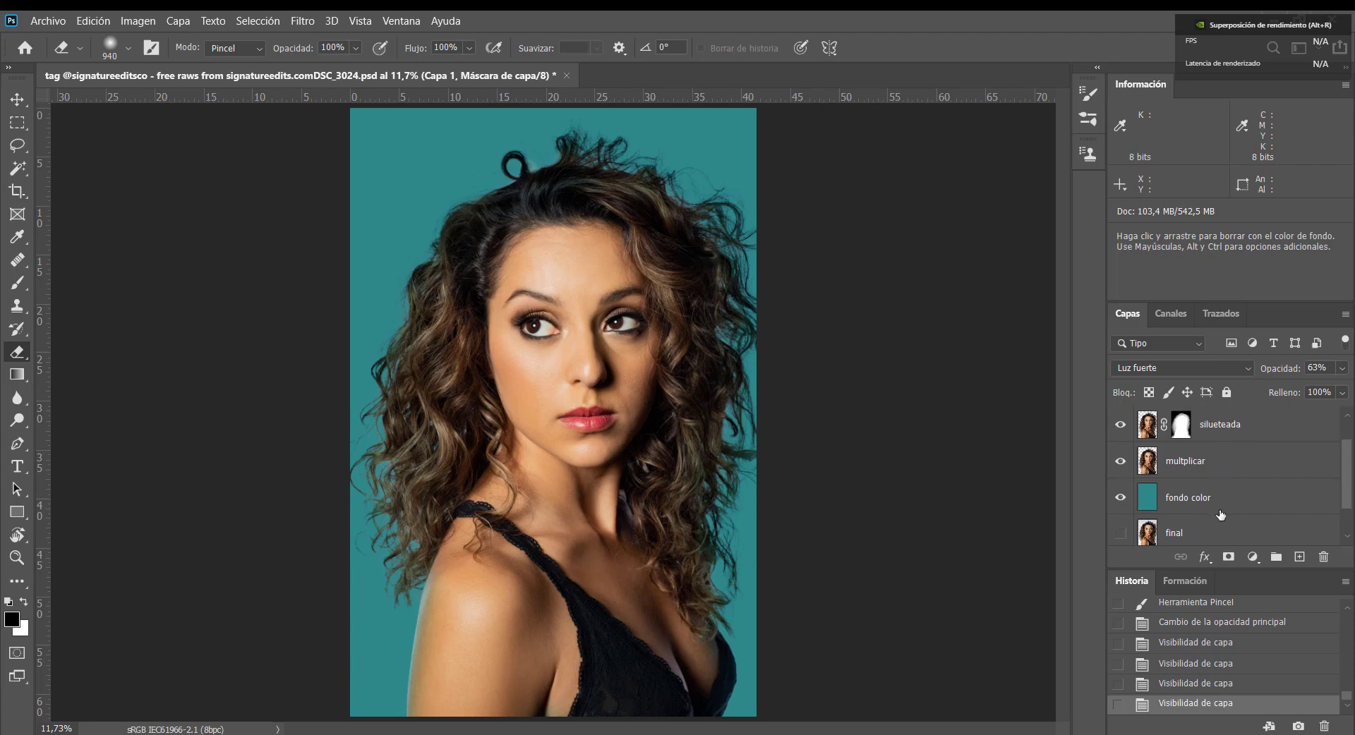
pyautogui.keyDown('shift'); pyautogui.click(1222, 503); pyautogui.keyUp('shift')
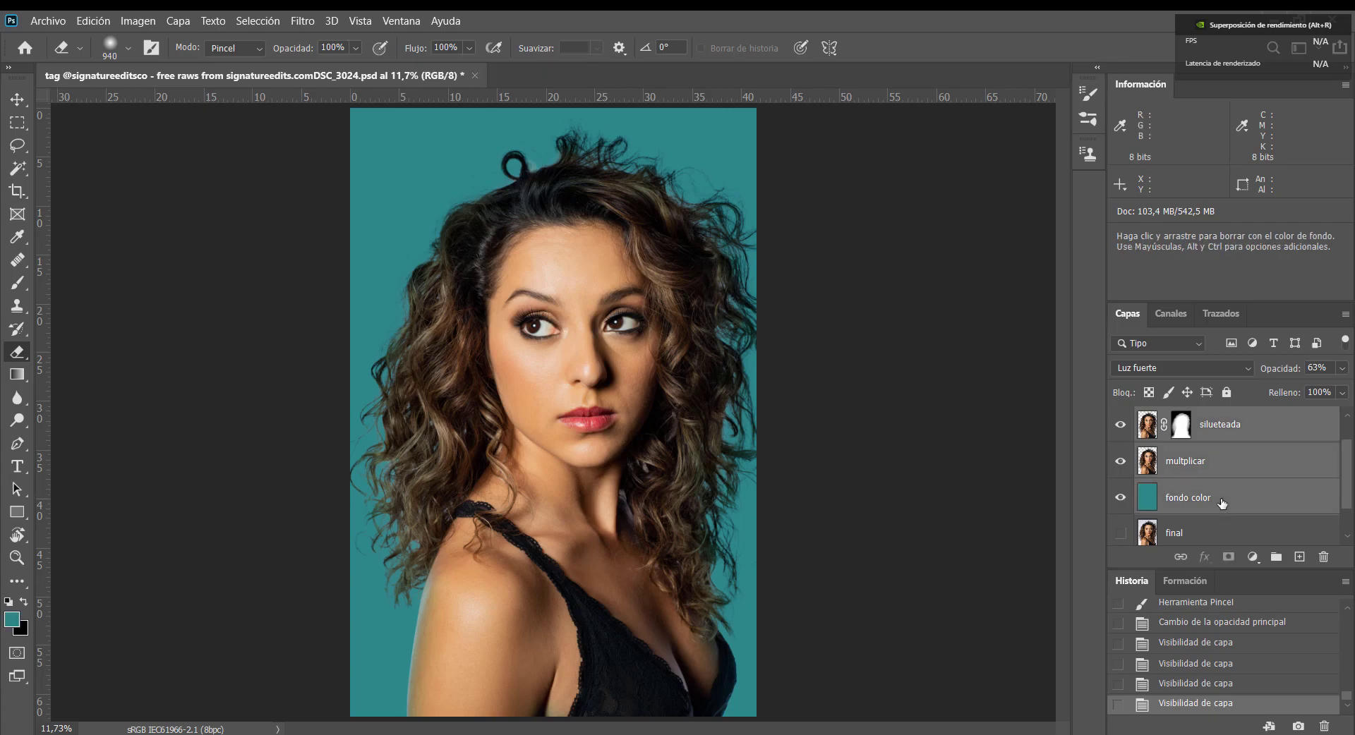
pyautogui.hotkey('ctrl', 'e')
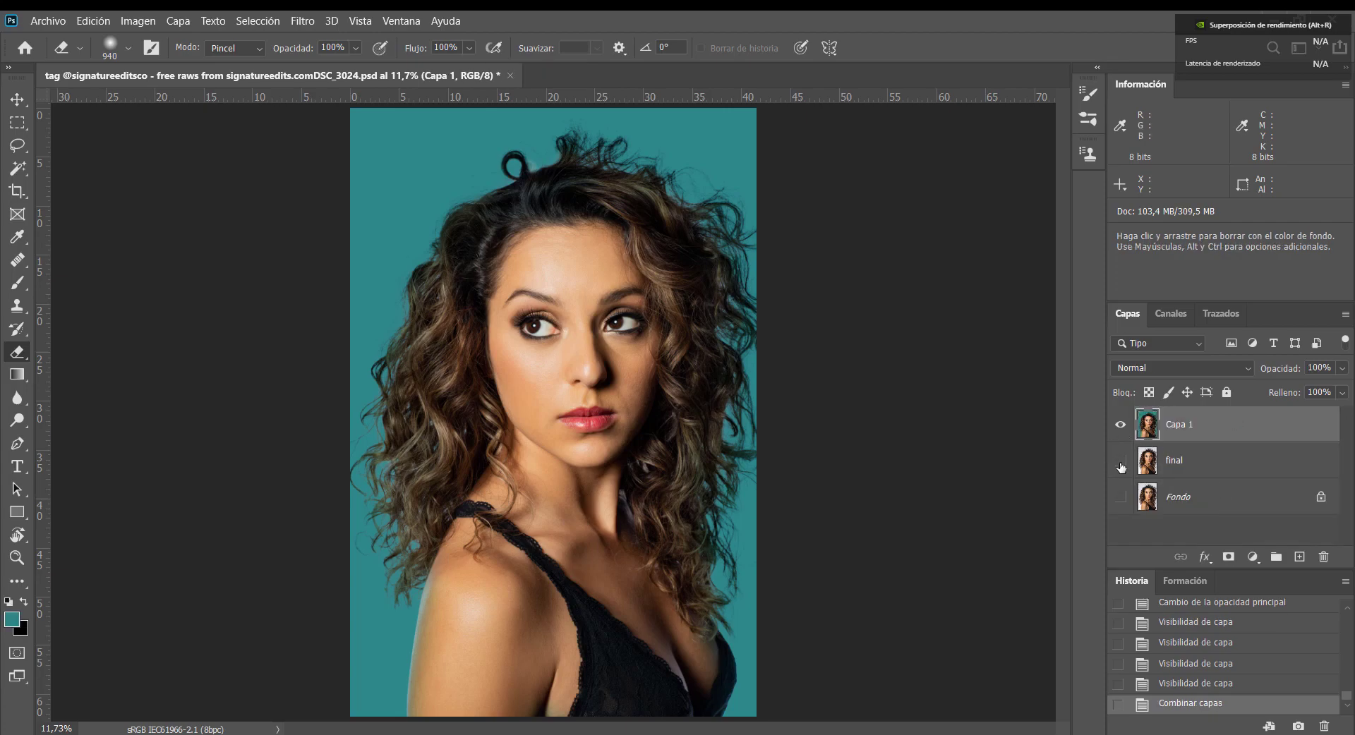
# - Show the final and Fondo layers and compare the merged teal portrait with the earlier versions beneath it
pyautogui.click(1121, 461)
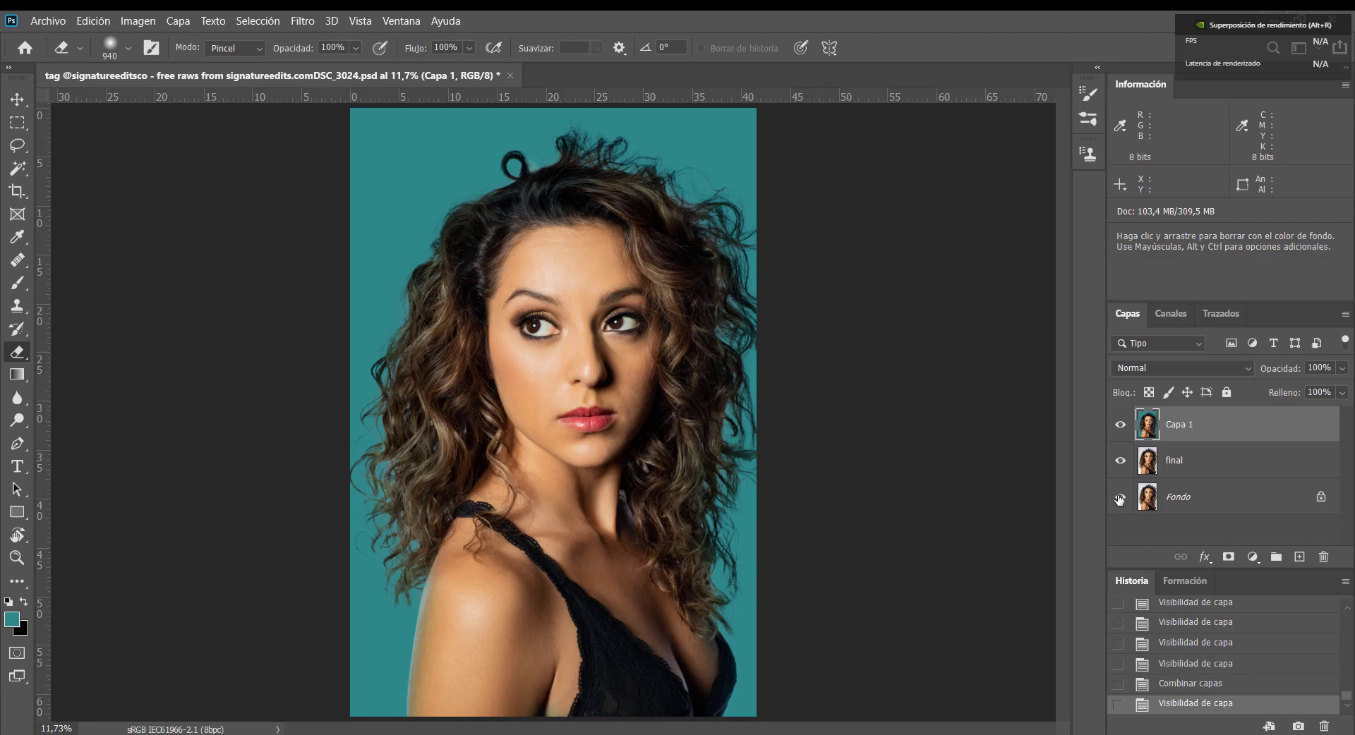
pyautogui.click(1120, 498)
pyautogui.click(1126, 429)
pyautogui.click(1127, 429)
pyautogui.click(1122, 425)
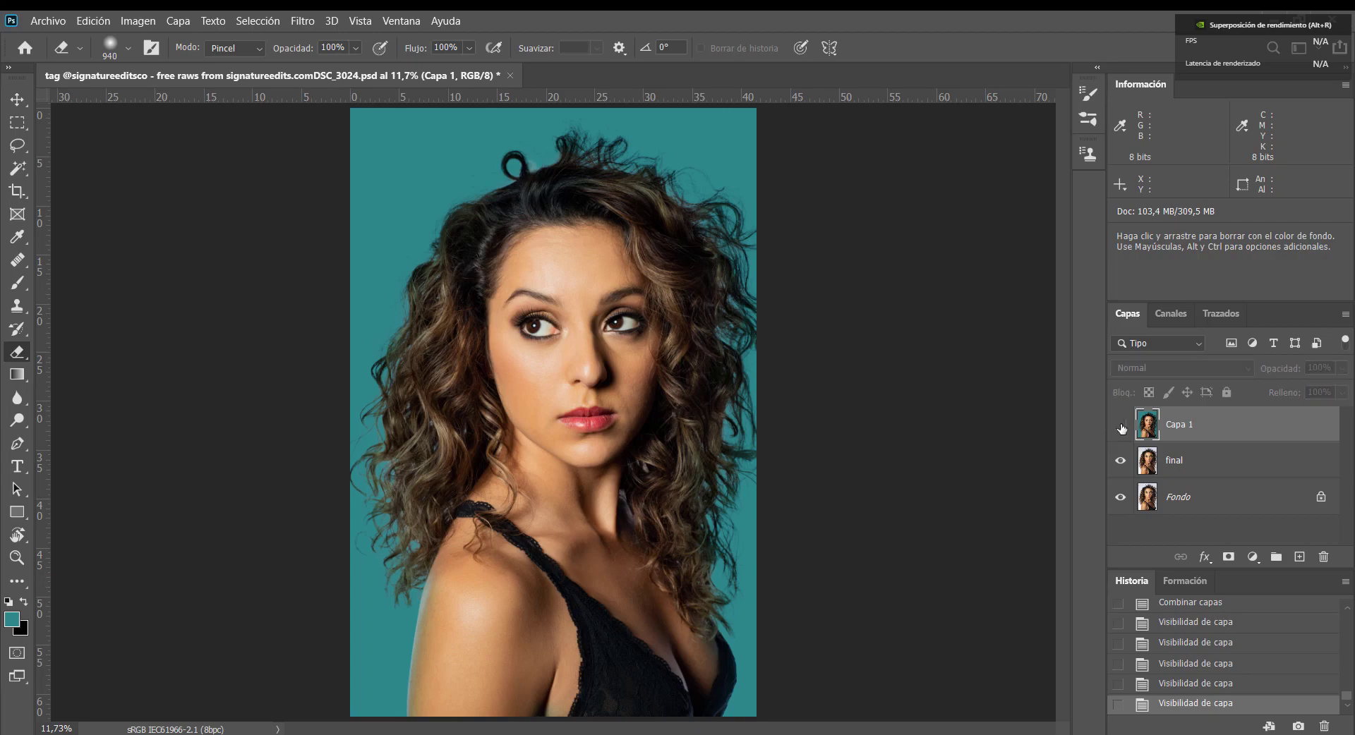
pyautogui.click(1122, 426)
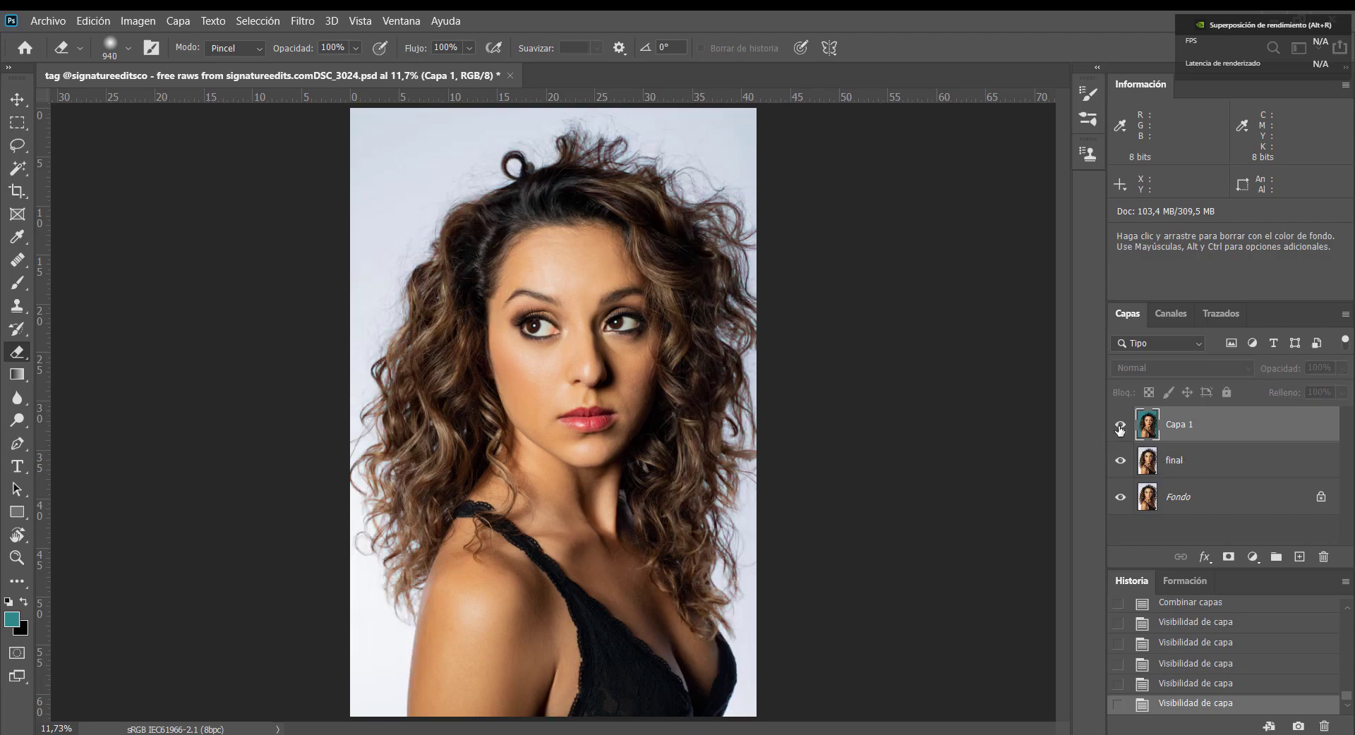
pyautogui.click(1121, 427)
pyautogui.click(1121, 461)
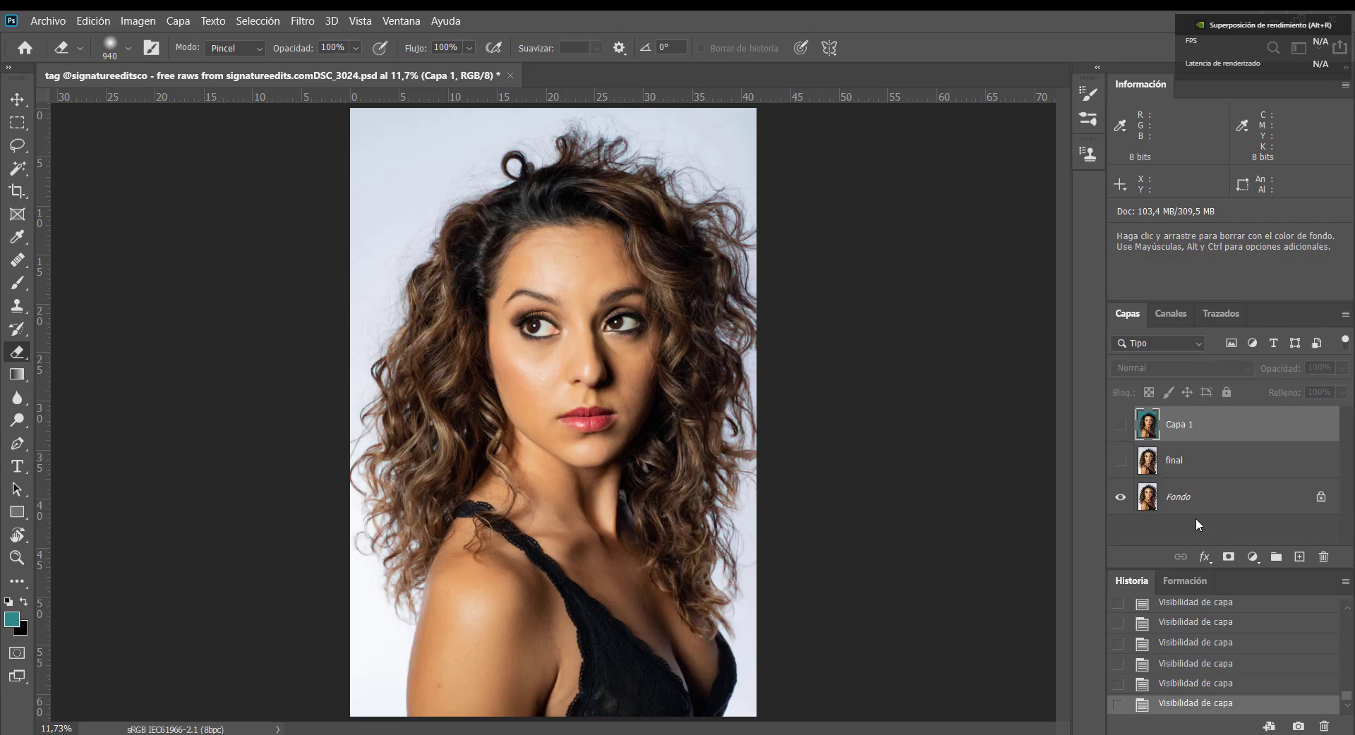
pyautogui.click(1124, 461)
pyautogui.click(1126, 462)
pyautogui.click(1121, 424)
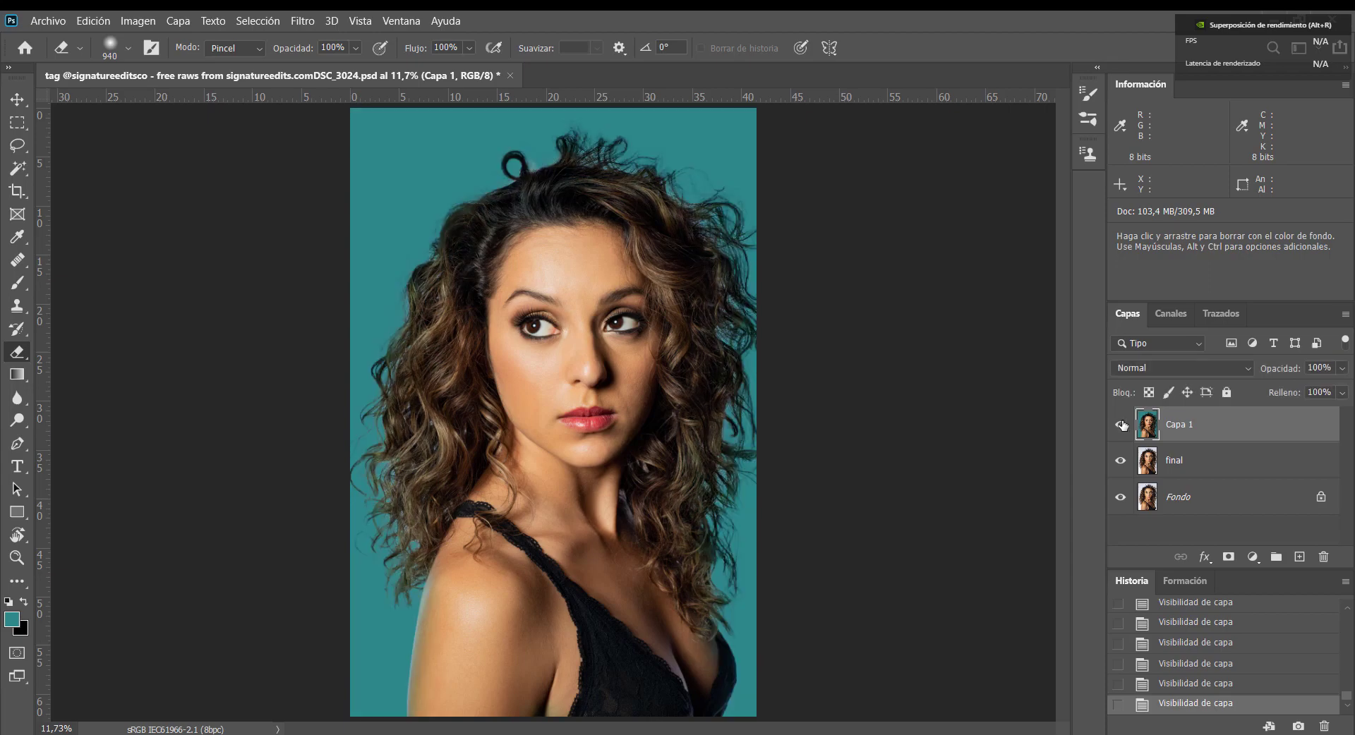